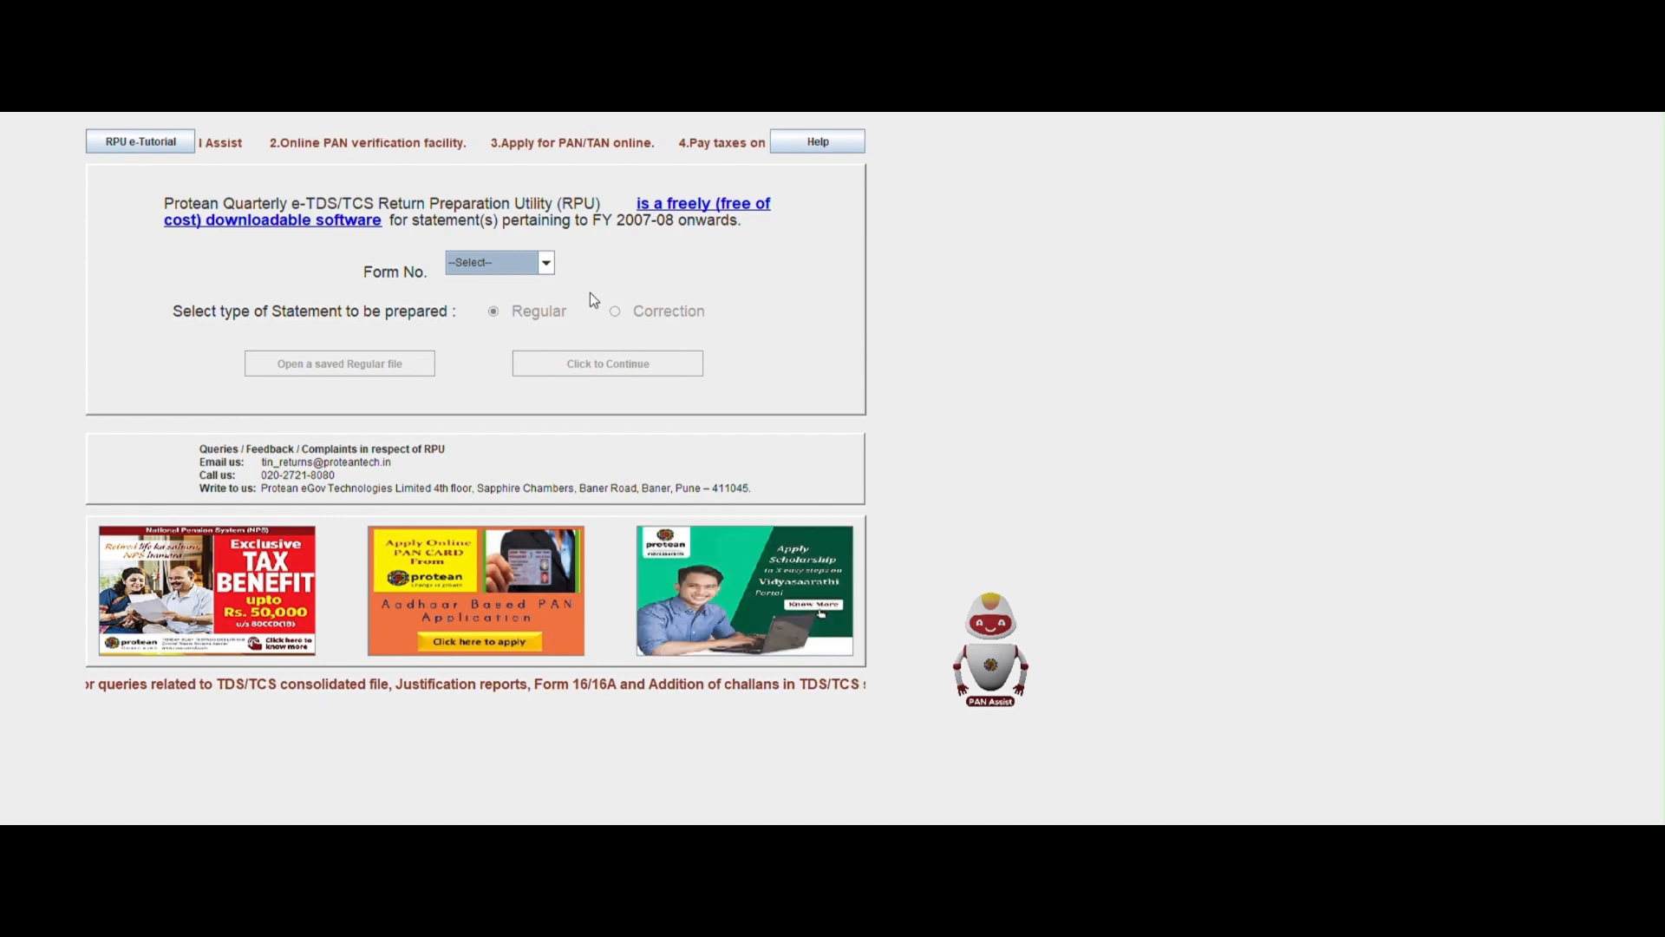
Expand the Form No. dropdown listing forms 24Q, 26Q, 27Q and 27EQ.
left_click(547, 264)
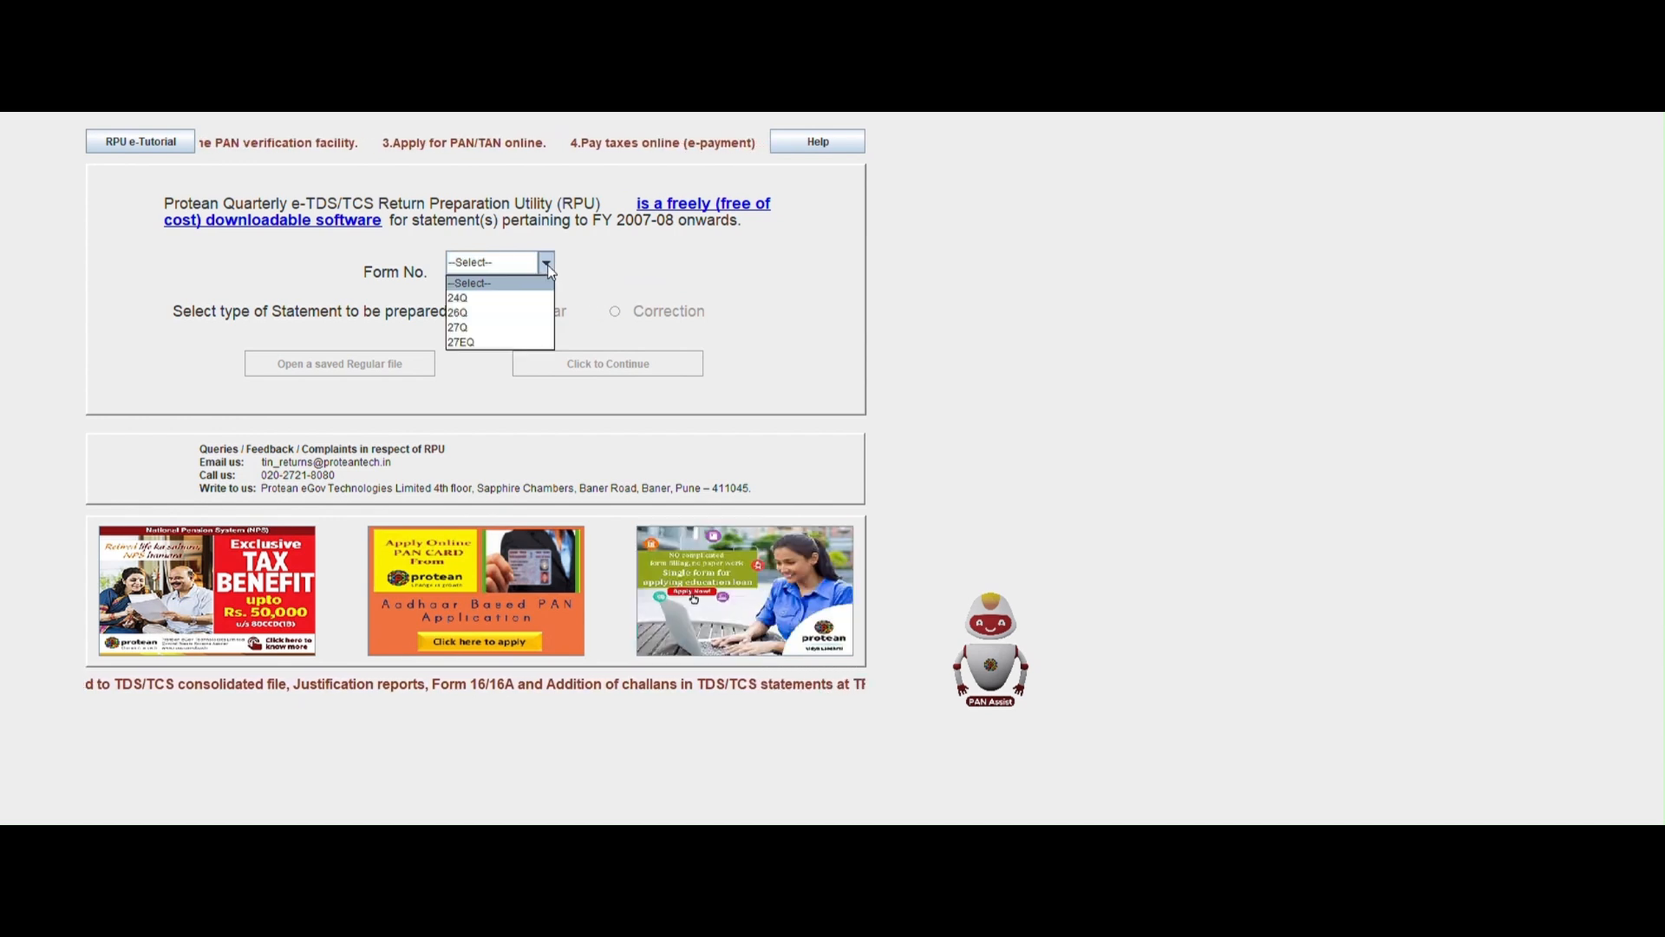
Start a Regular Form 26Q statement and continue to its blank entry form.
left_click(512, 312)
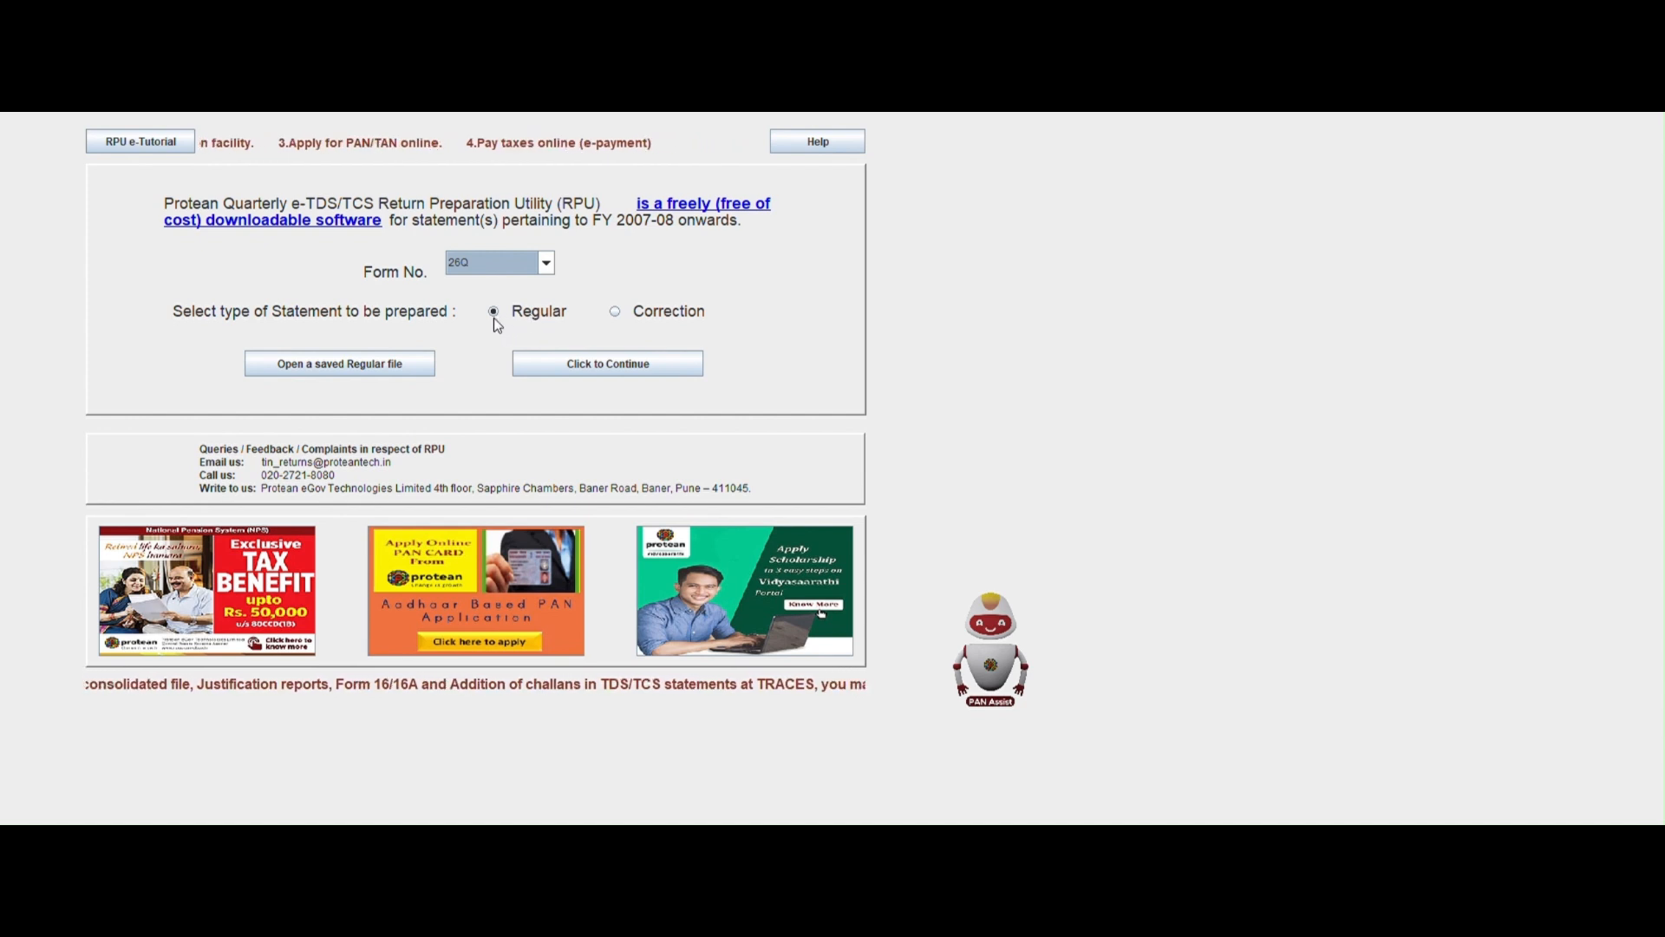
left_click(495, 314)
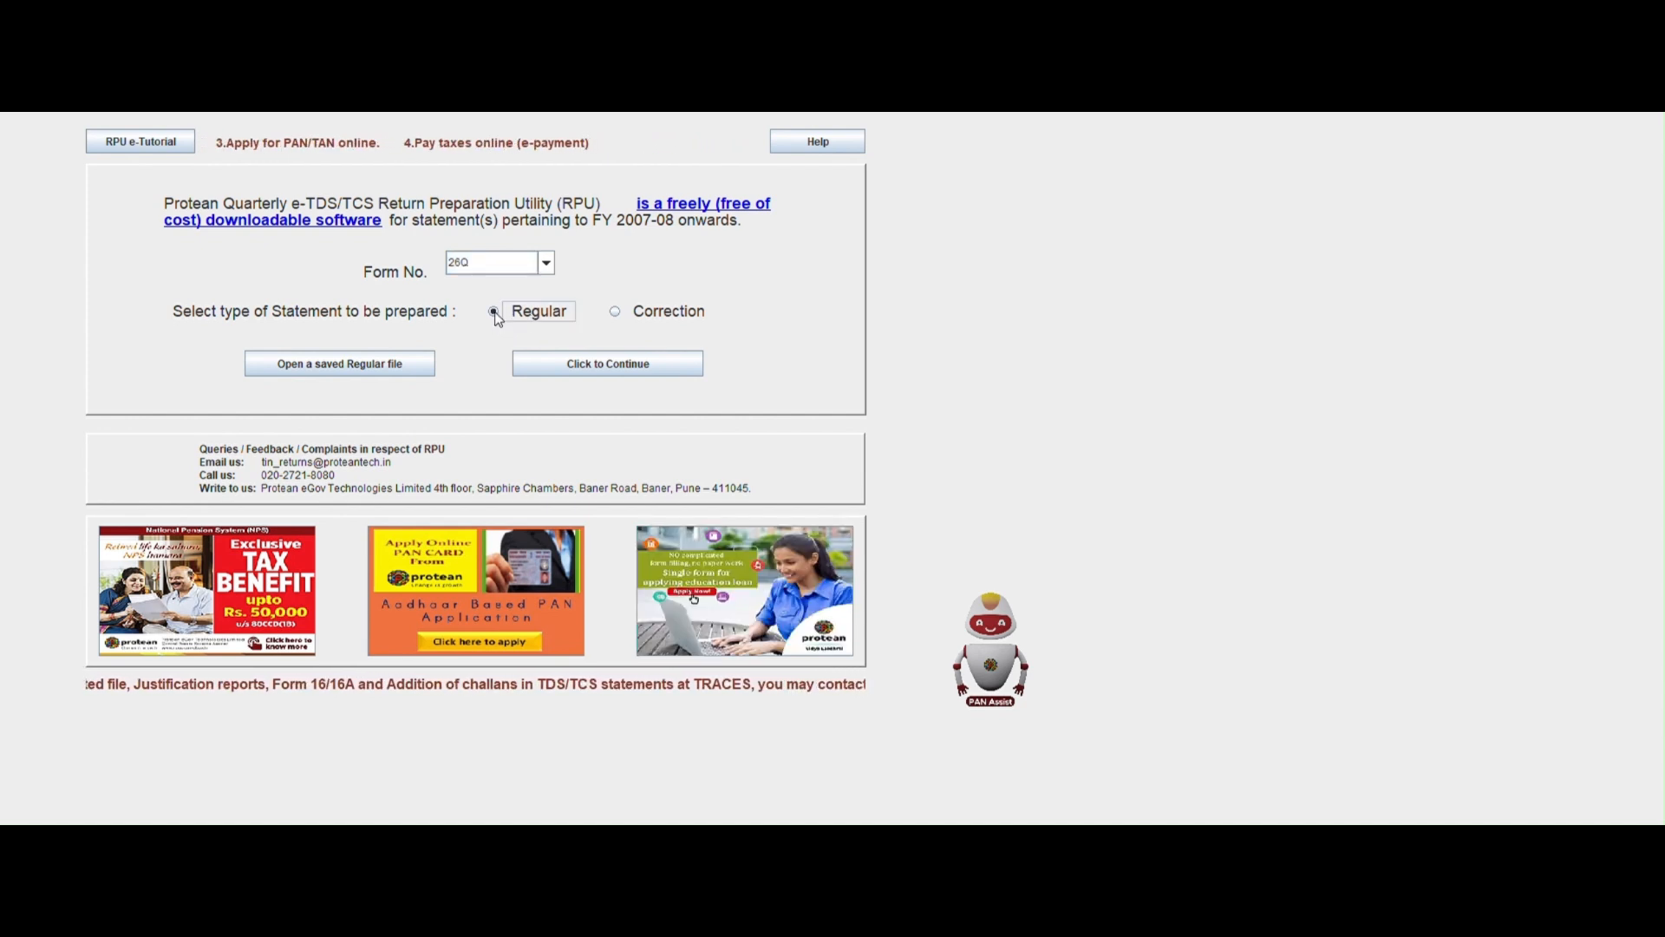
left_click(555, 371)
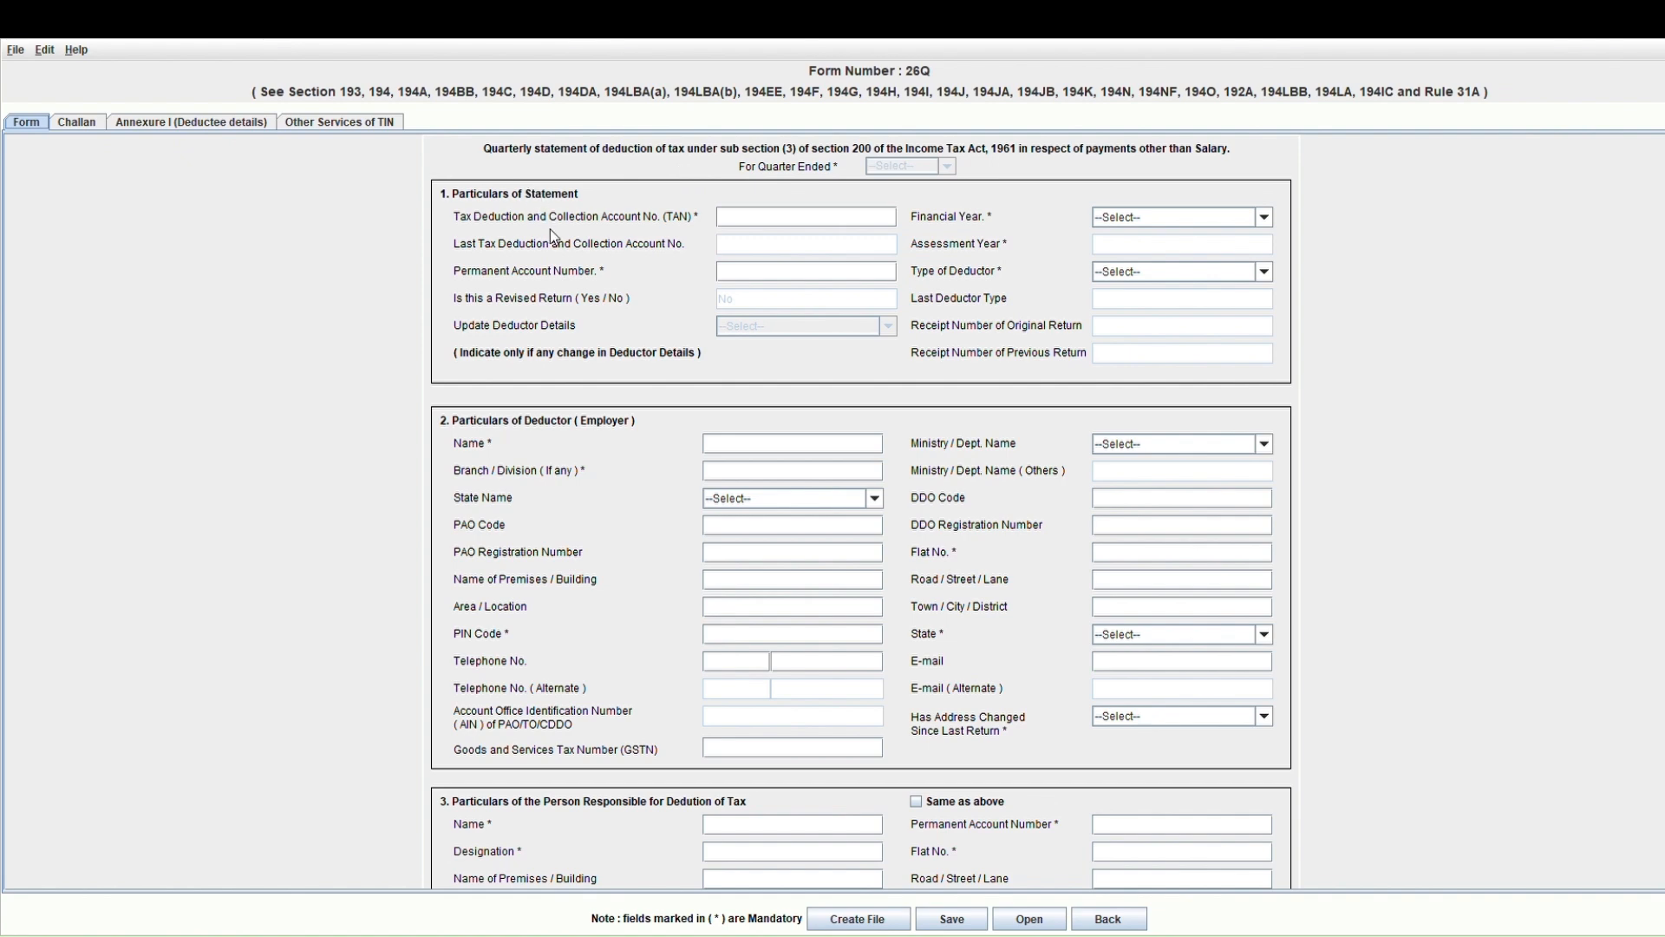
Select financial year 2024-2025, which fills in assessment year 2025-2026.
left_click(774, 227)
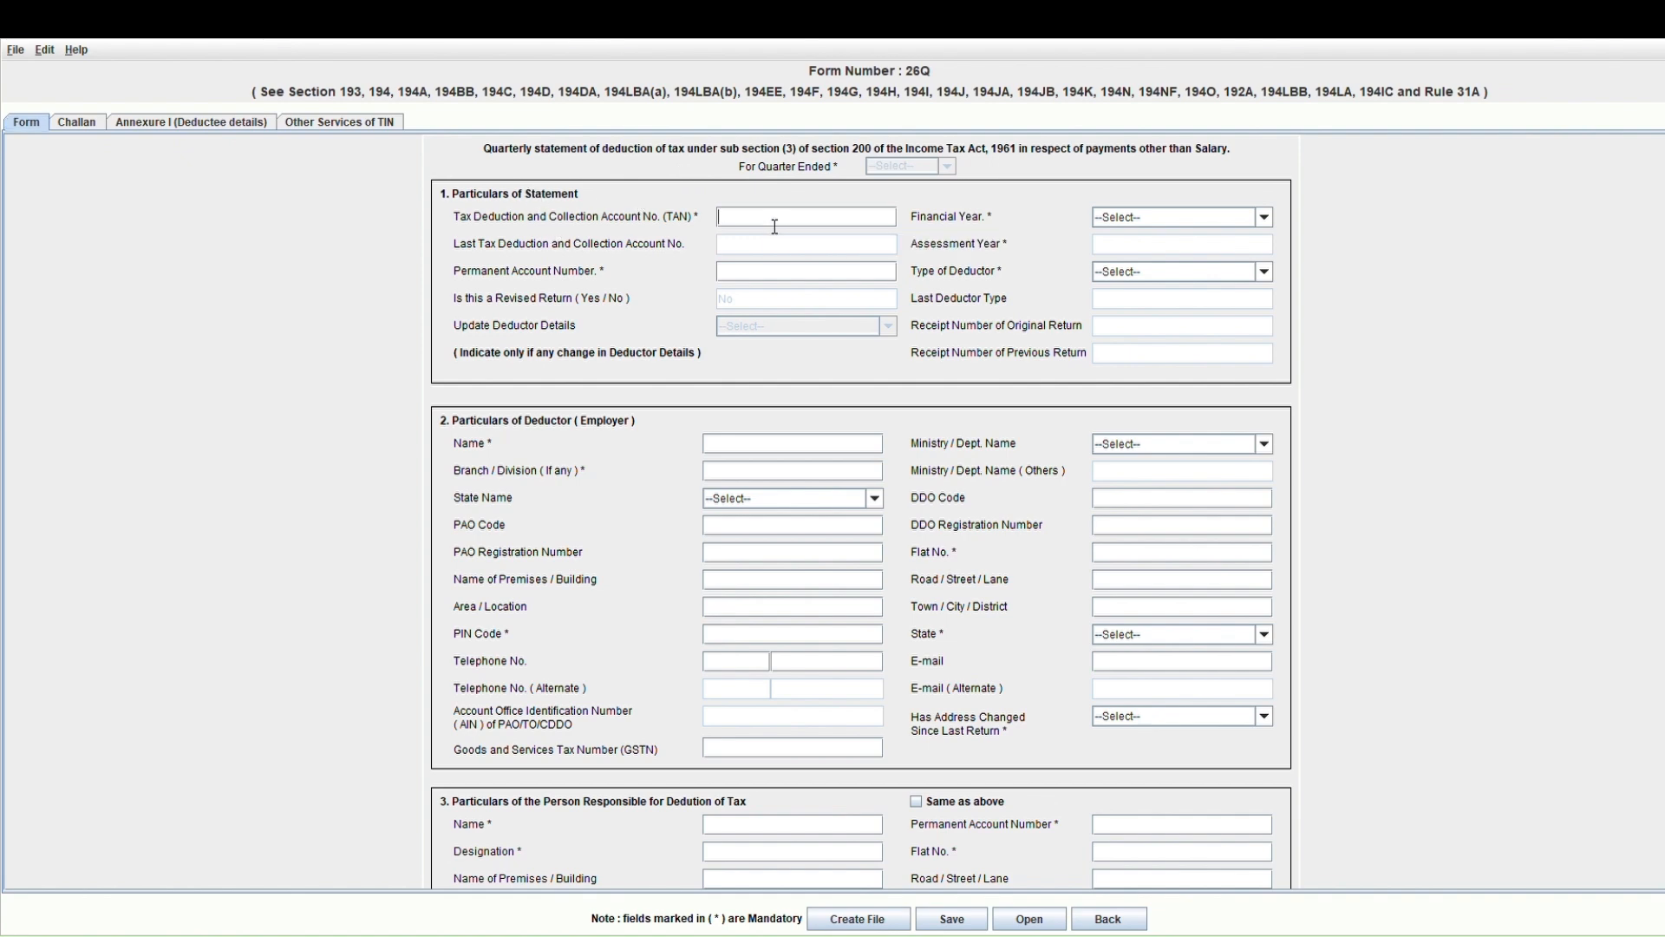
left_click(764, 279)
left_click(1132, 223)
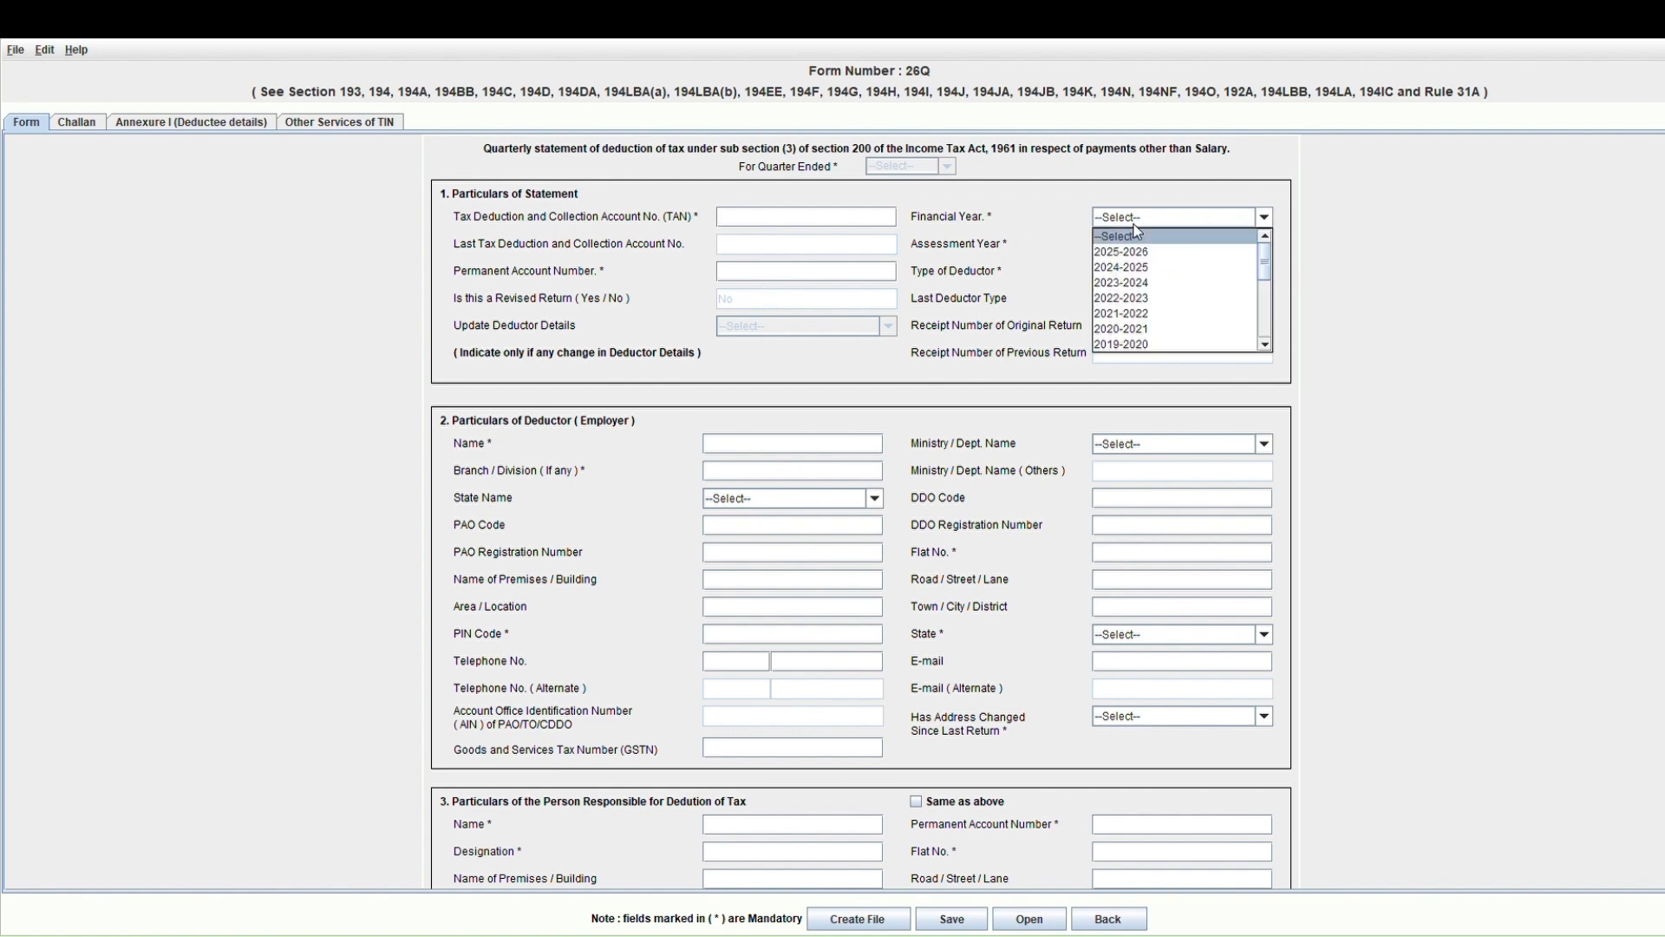
left_click(1133, 226)
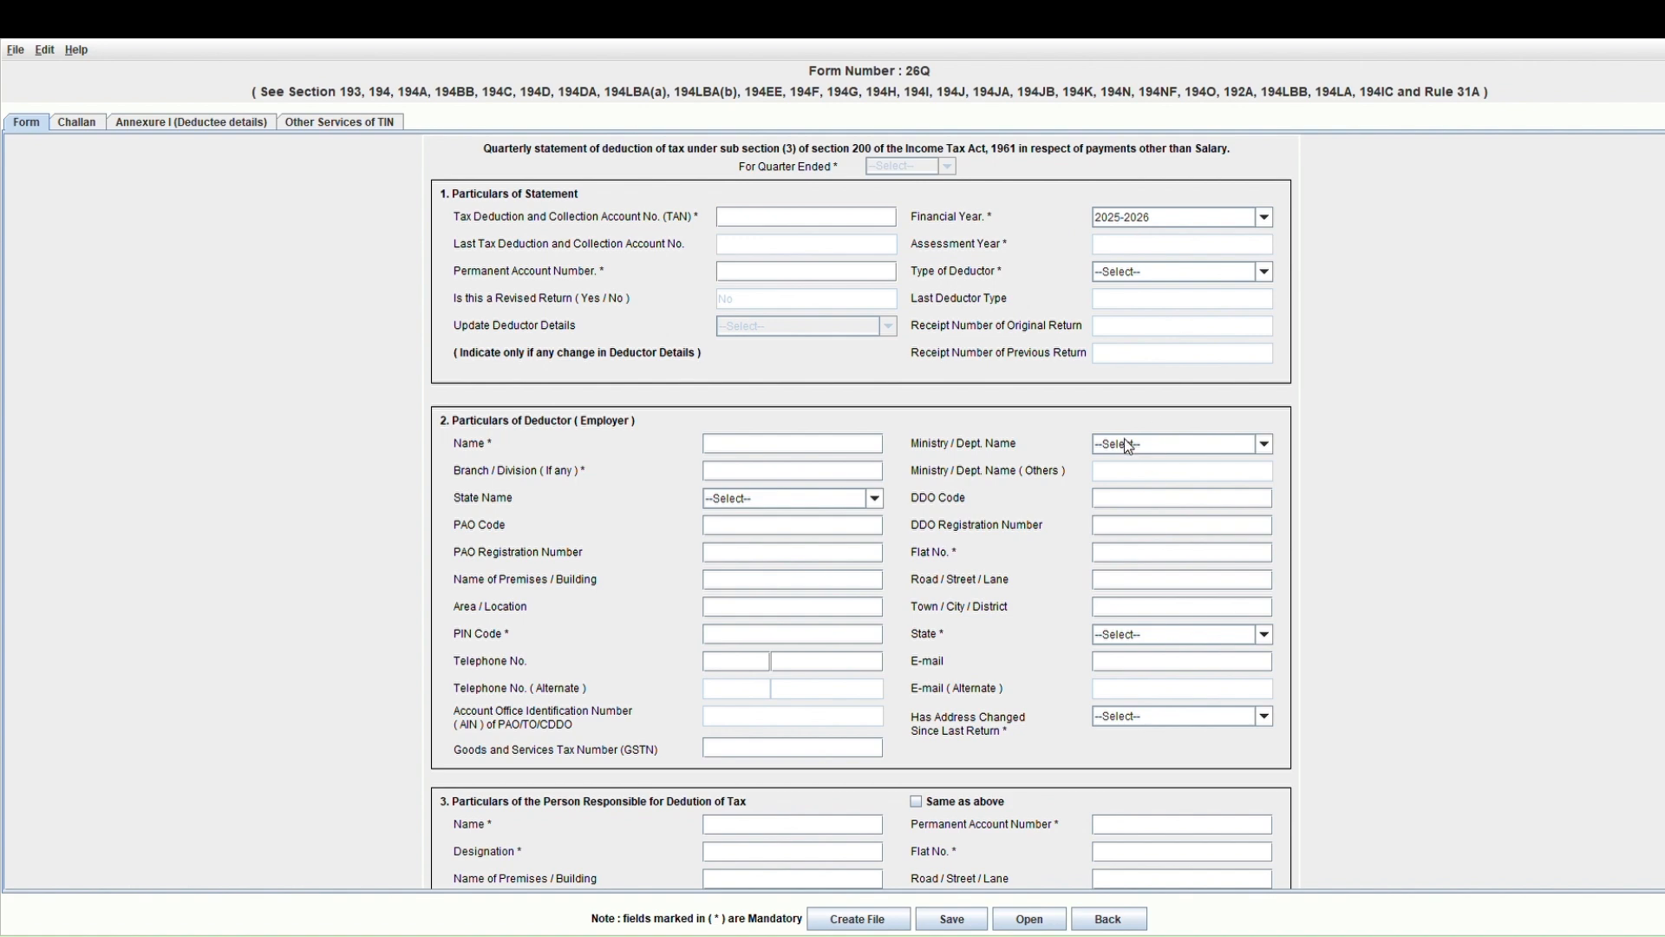
left_click(1265, 228)
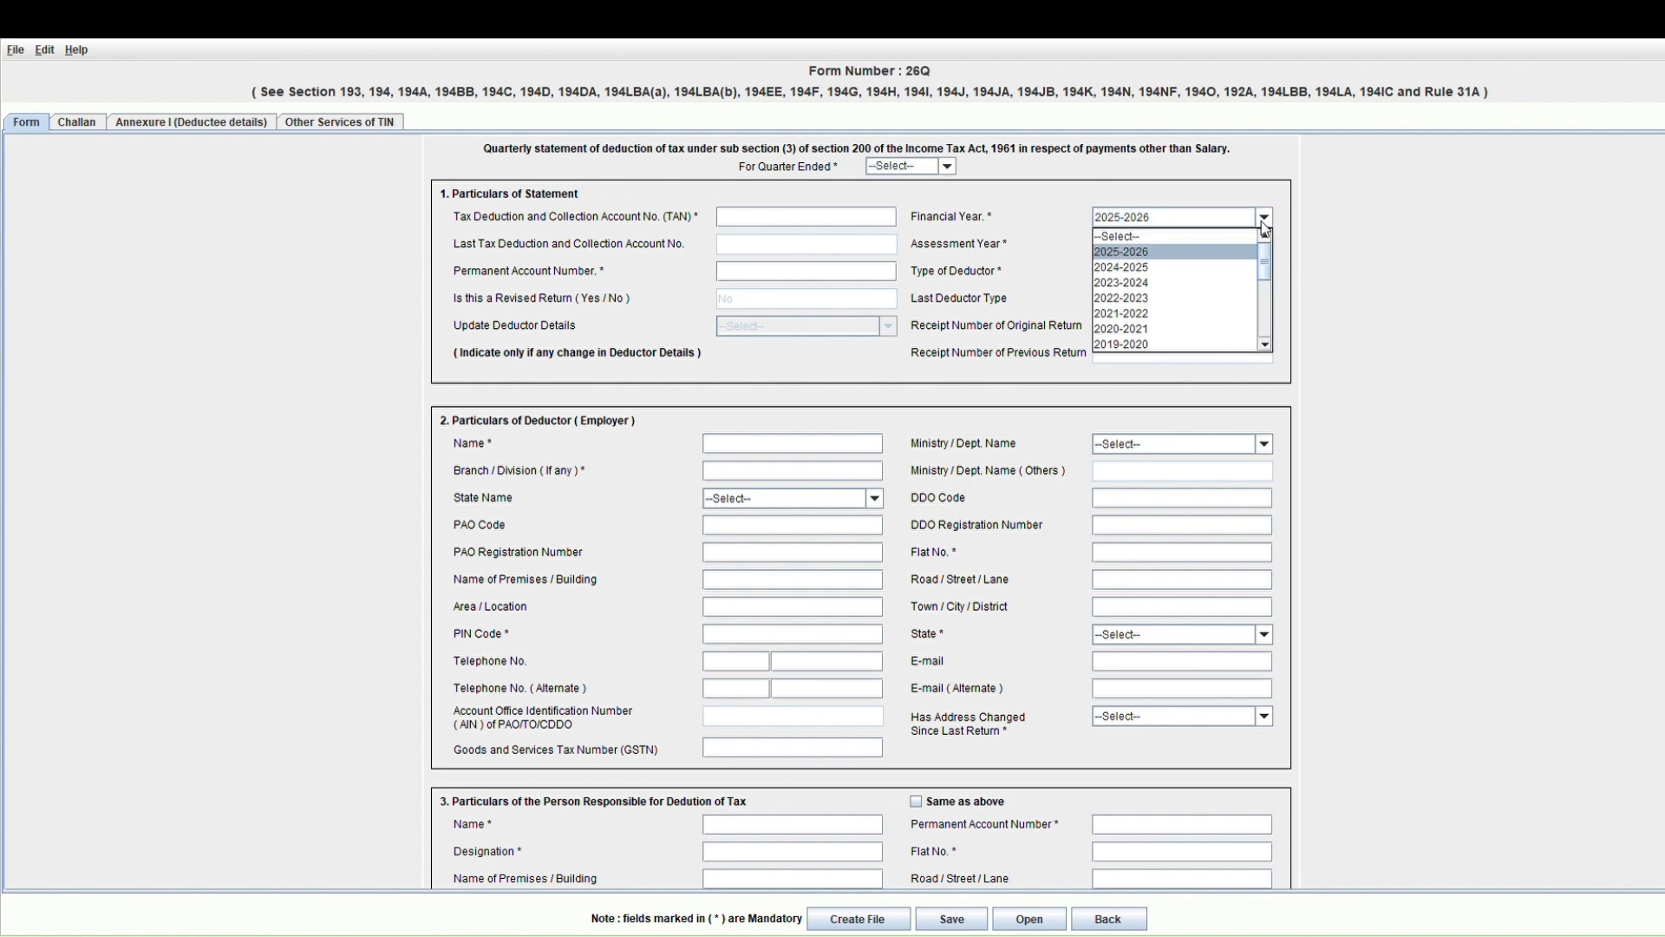
left_click(1127, 242)
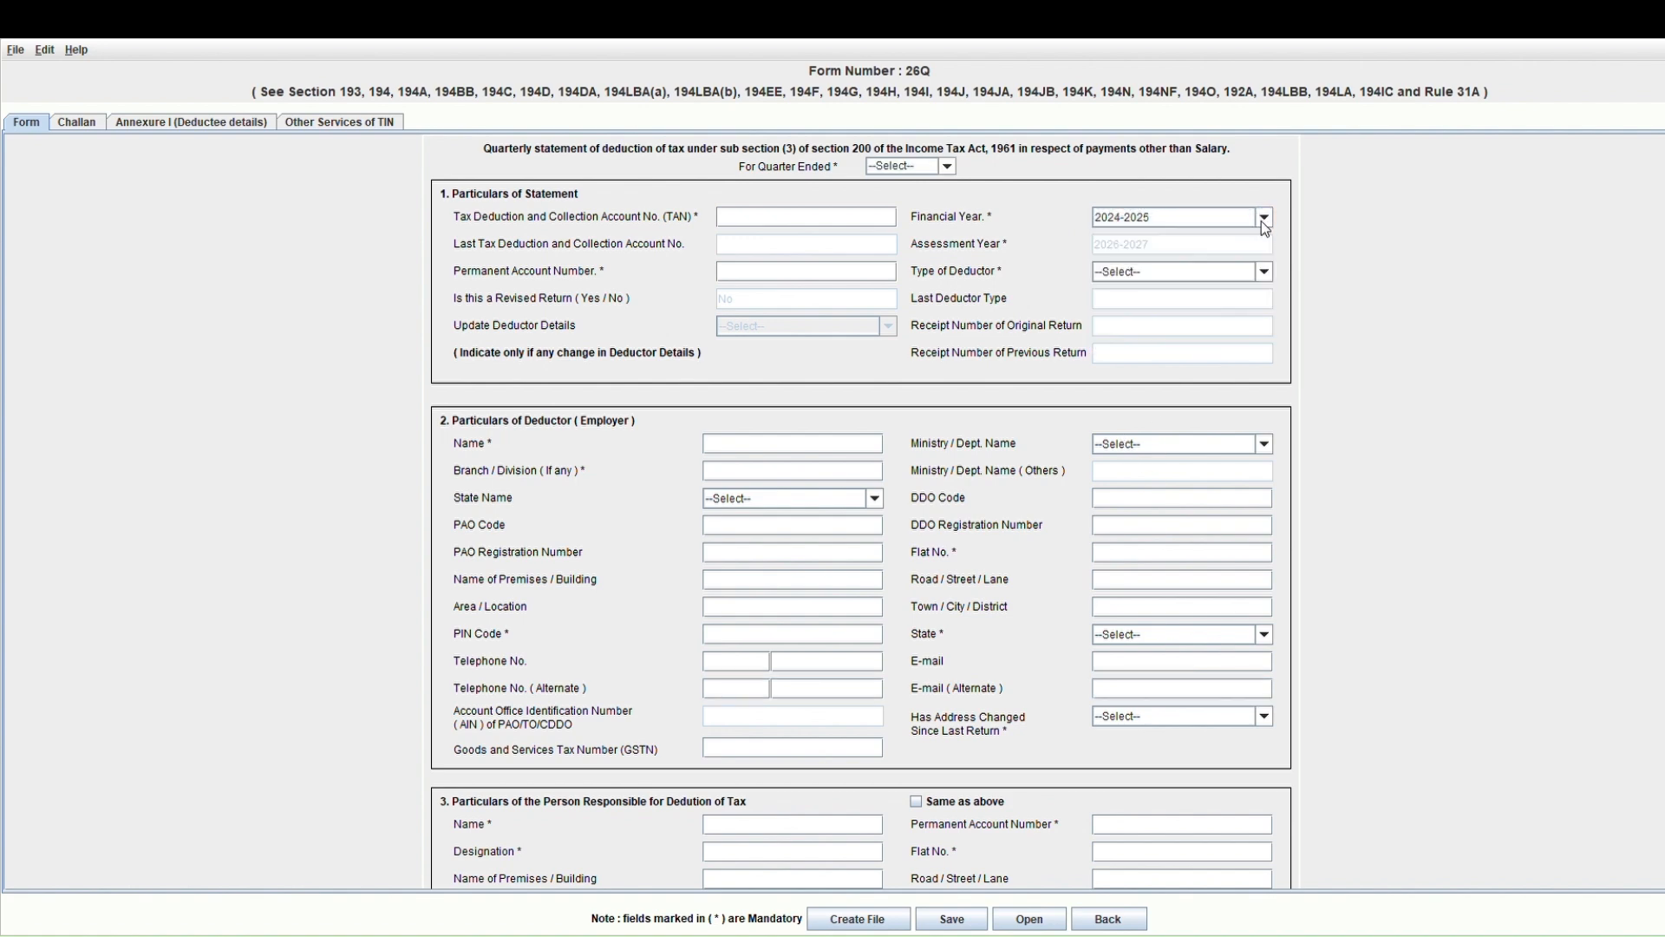
Set the quarter ended to Q4 and browse the Type of Deductor choices.
left_click(946, 167)
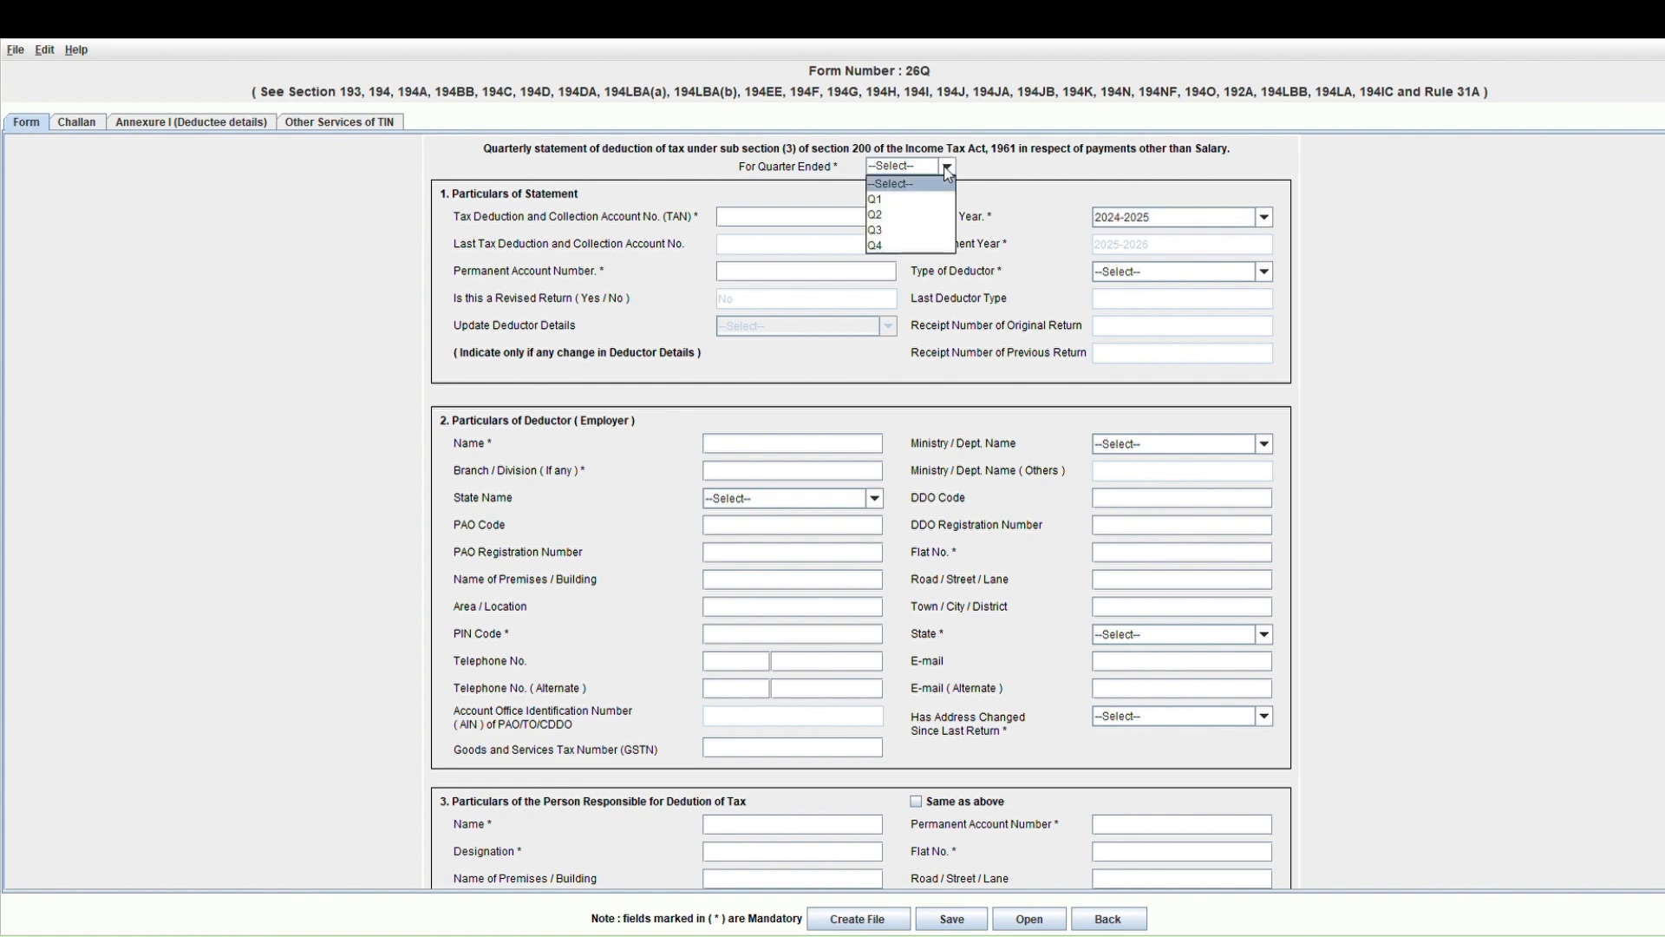
left_click(949, 247)
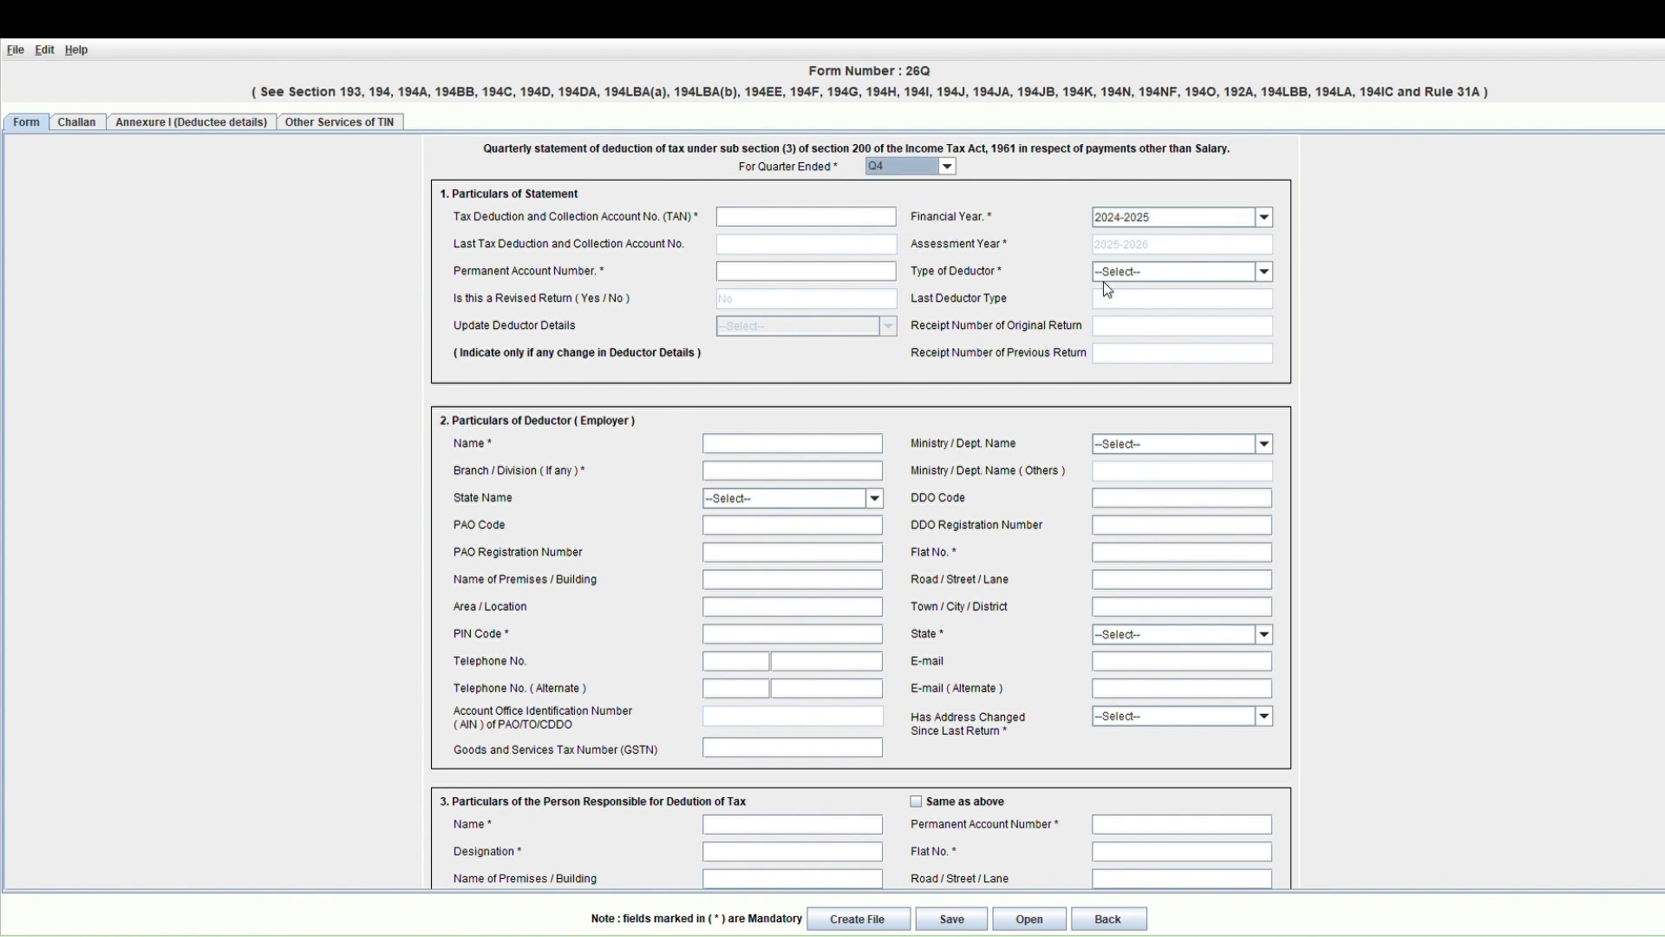
left_click(1160, 278)
key("Down")
key("Down")
key("Down")
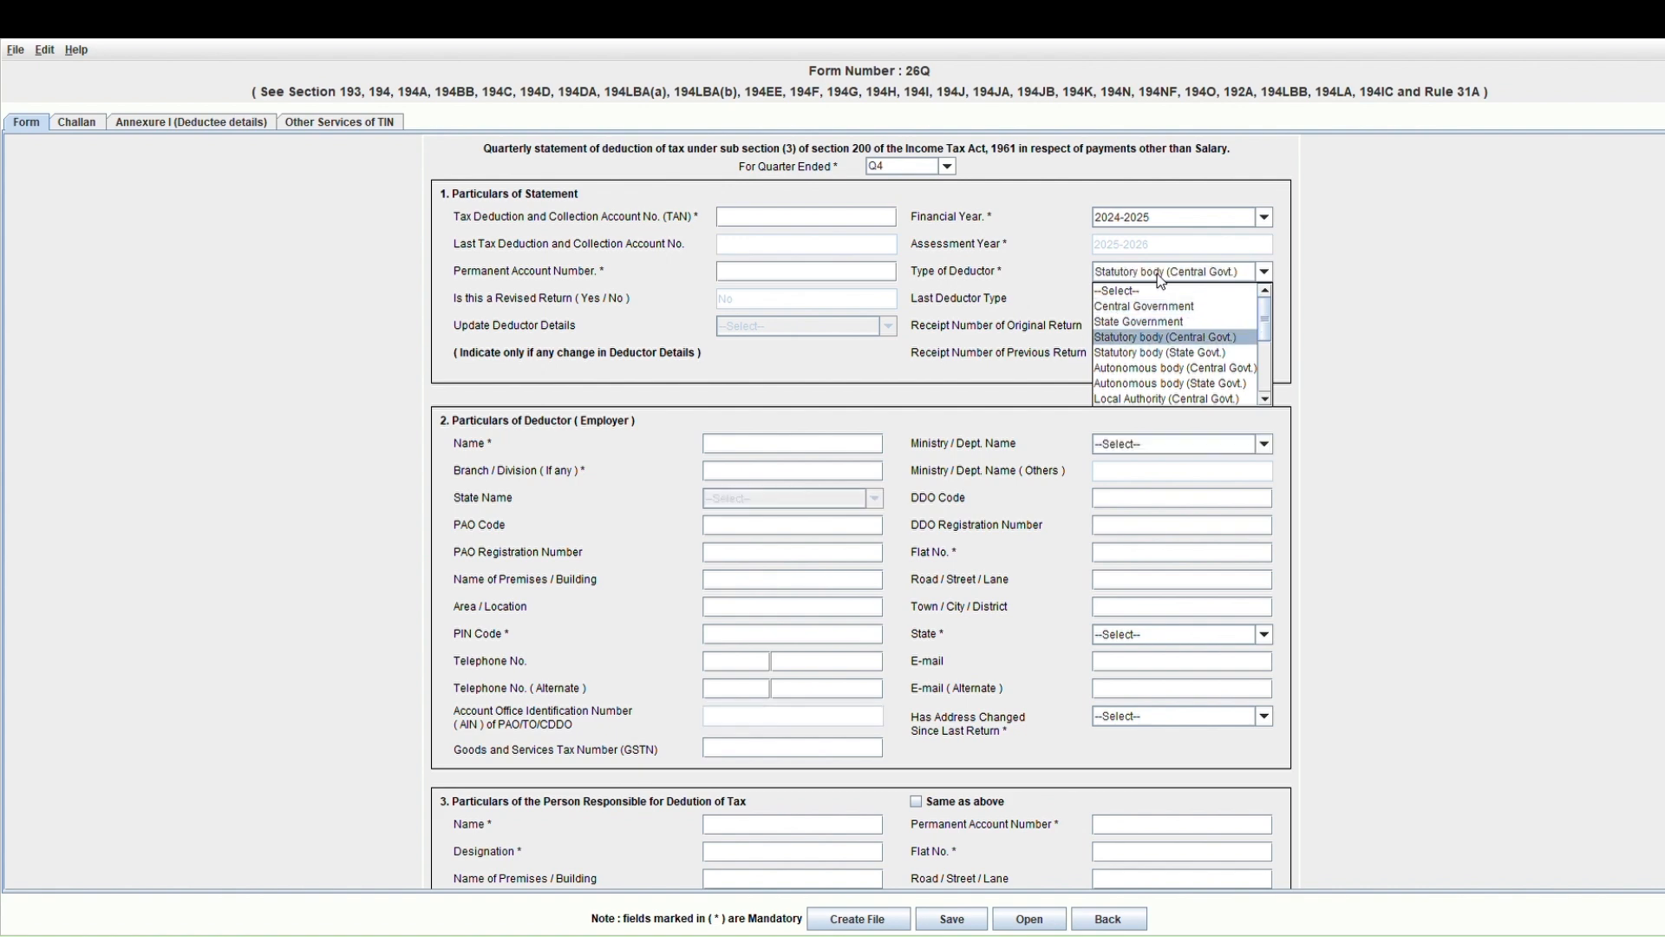
key("Down")
key("Down")
key("Down")
key("Down")
key("Down")
key("Down")
key("Down")
key("Down")
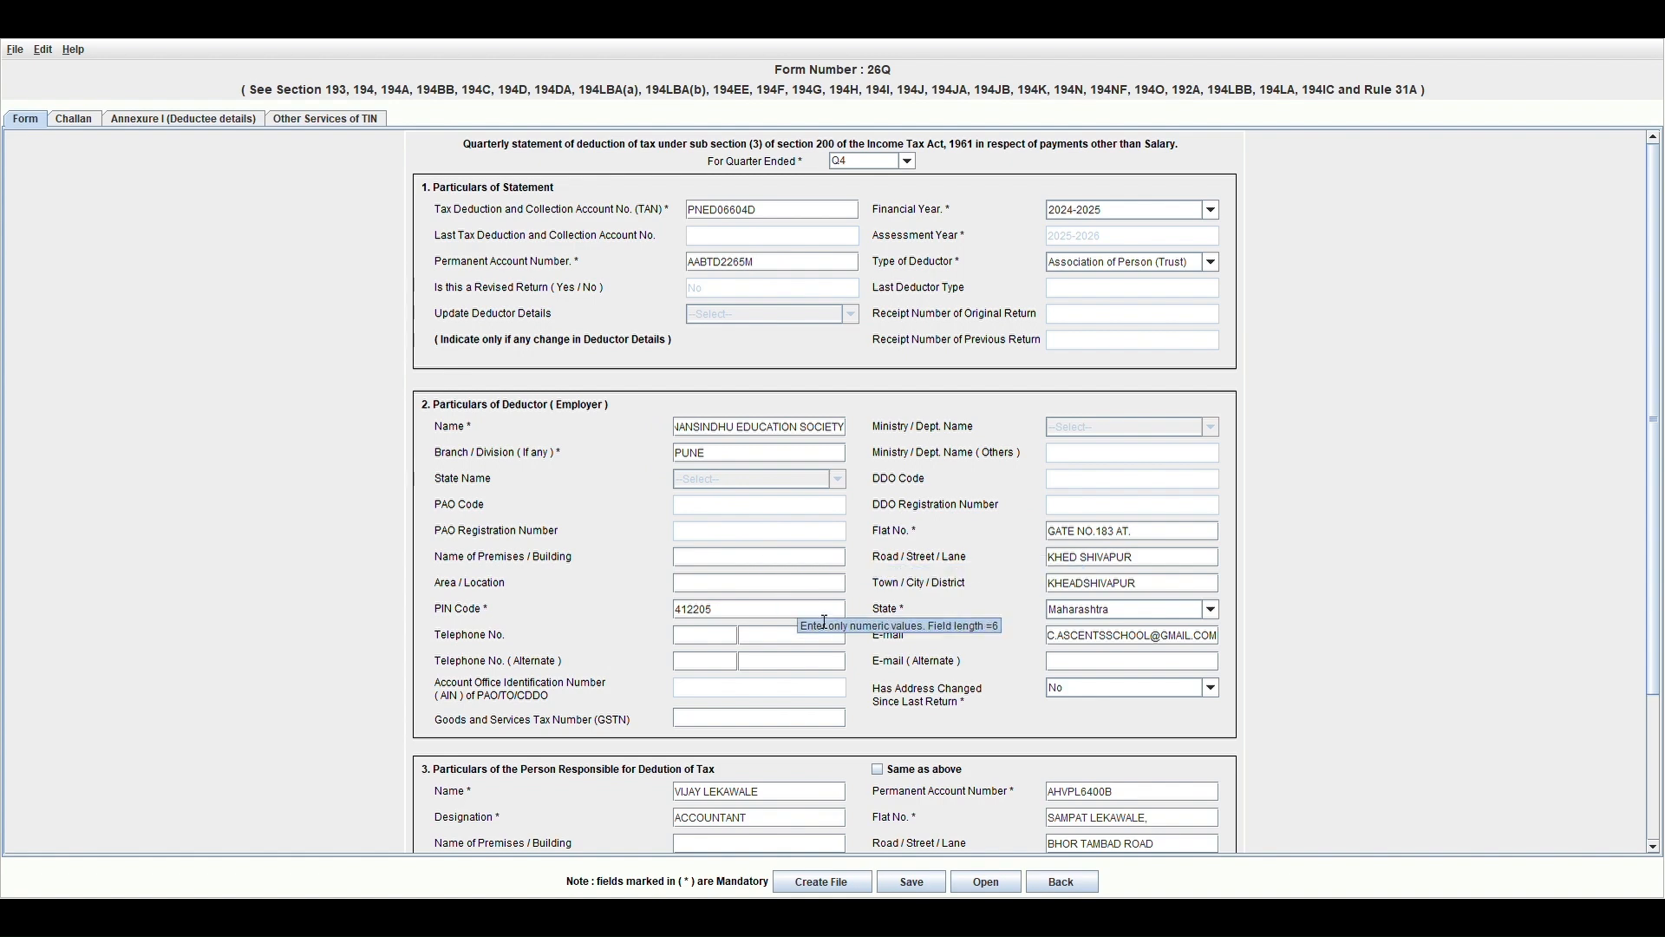
Enter the deductor's PIN code and fix the spacing in road name KHED SHIVAPUR.
left_click(725, 615)
left_click(1077, 558)
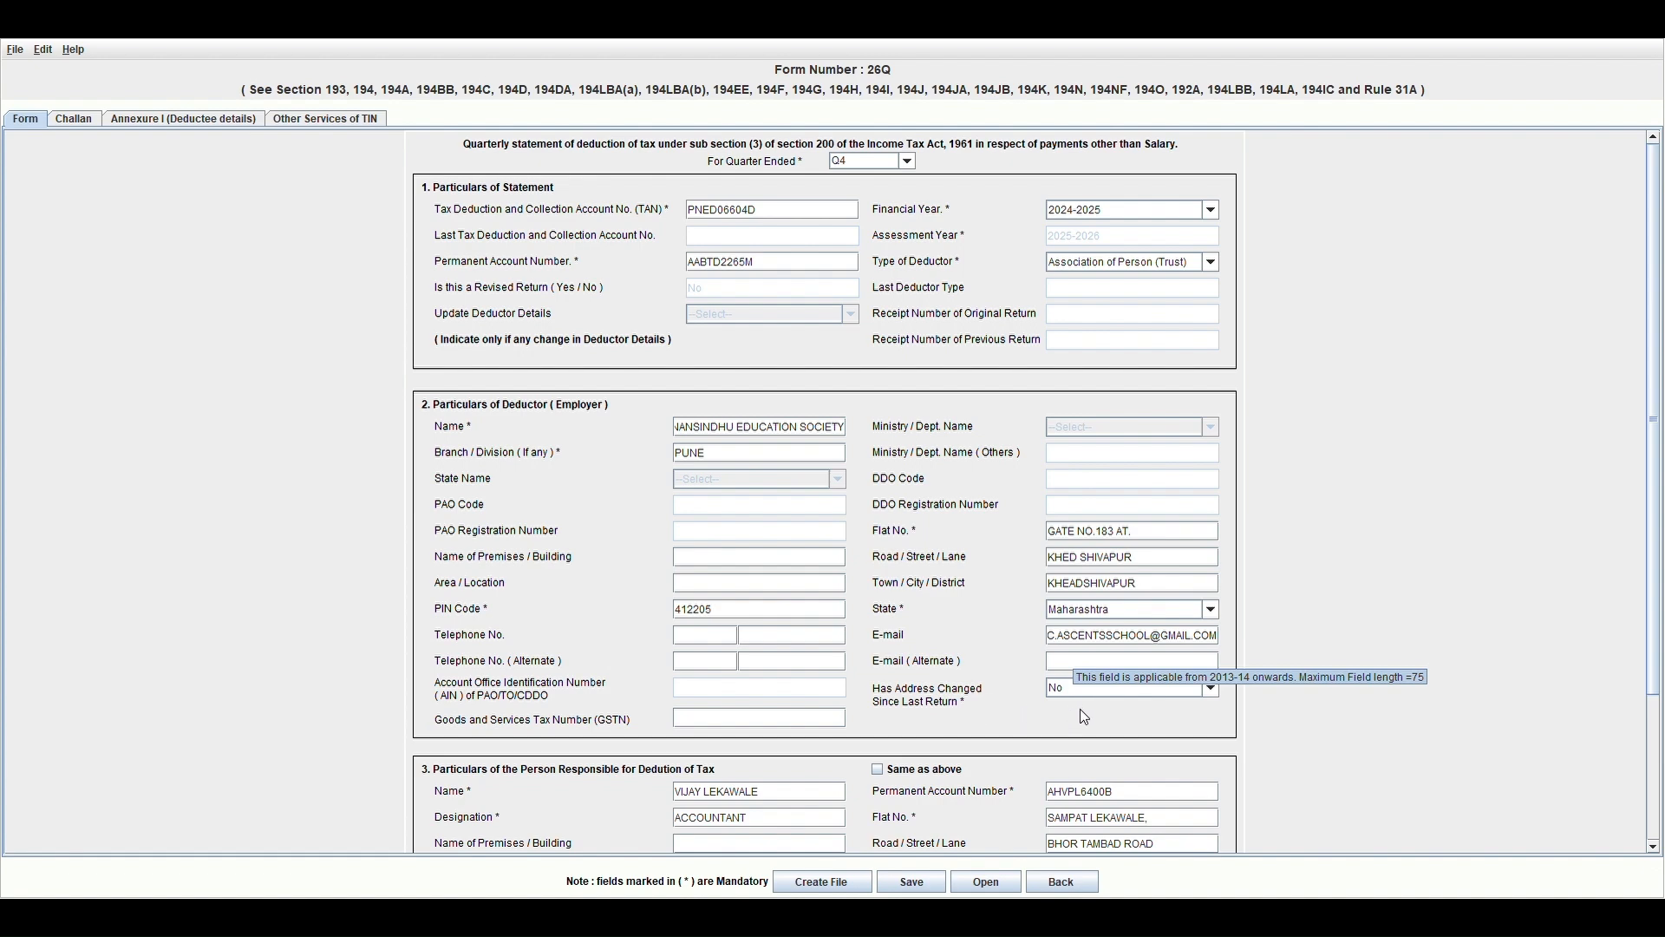
scroll(1653, 531, "down", 3)
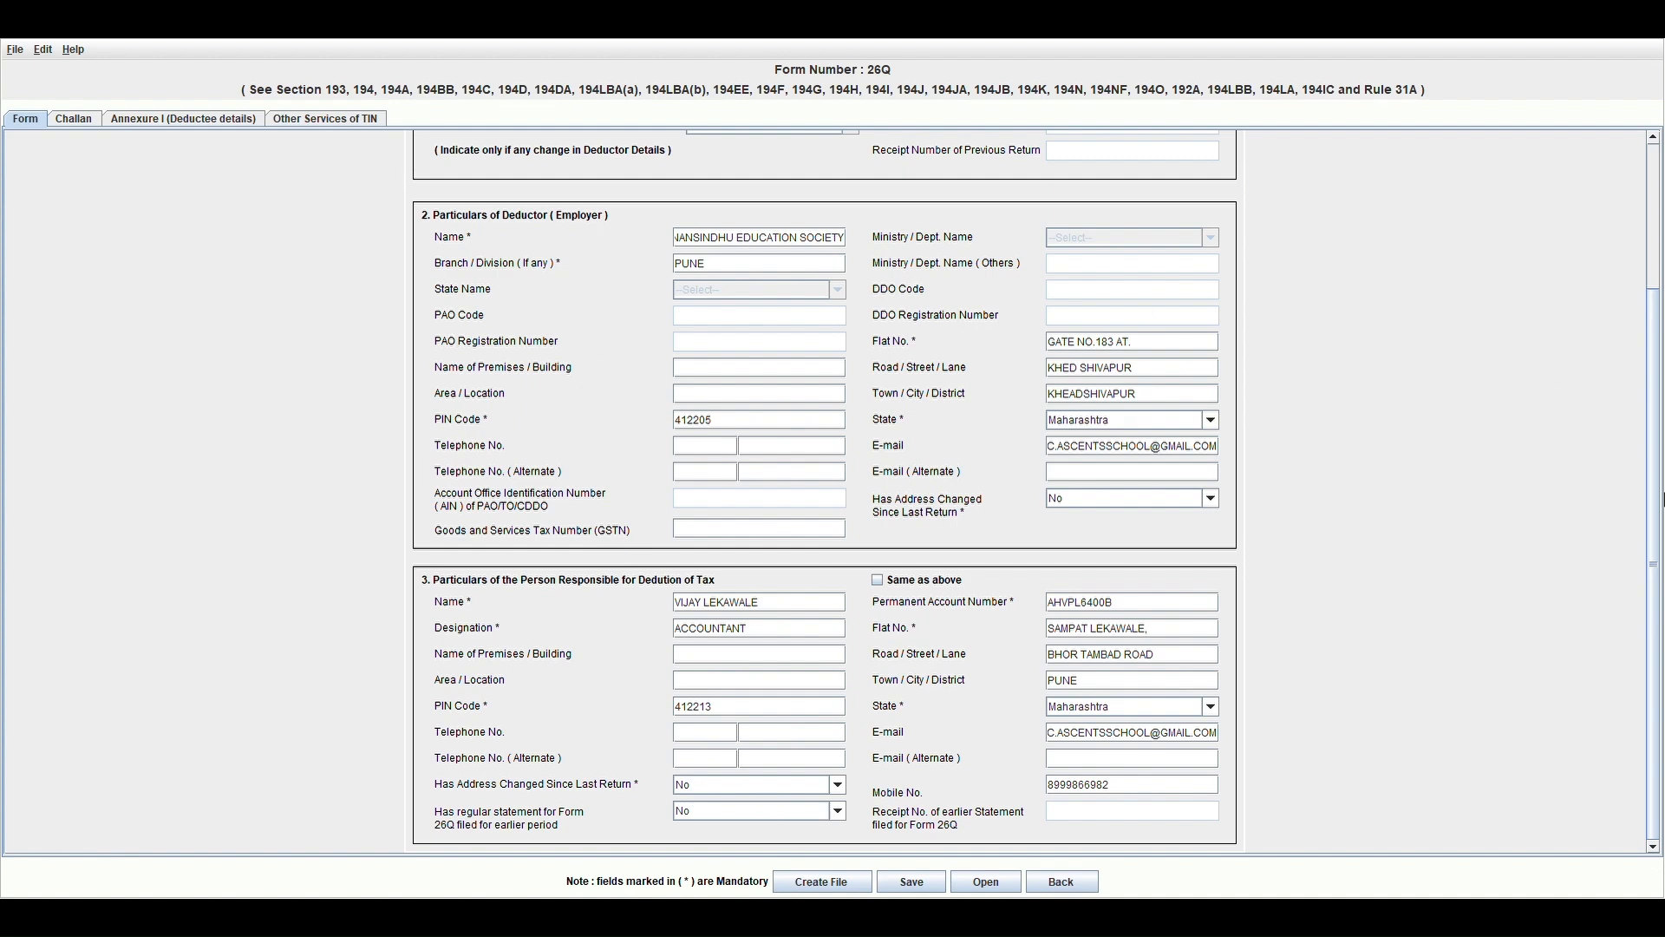
Scroll down the Form tab to review the entered statement particulars.
left_click_drag(1654, 501, 1652, 287)
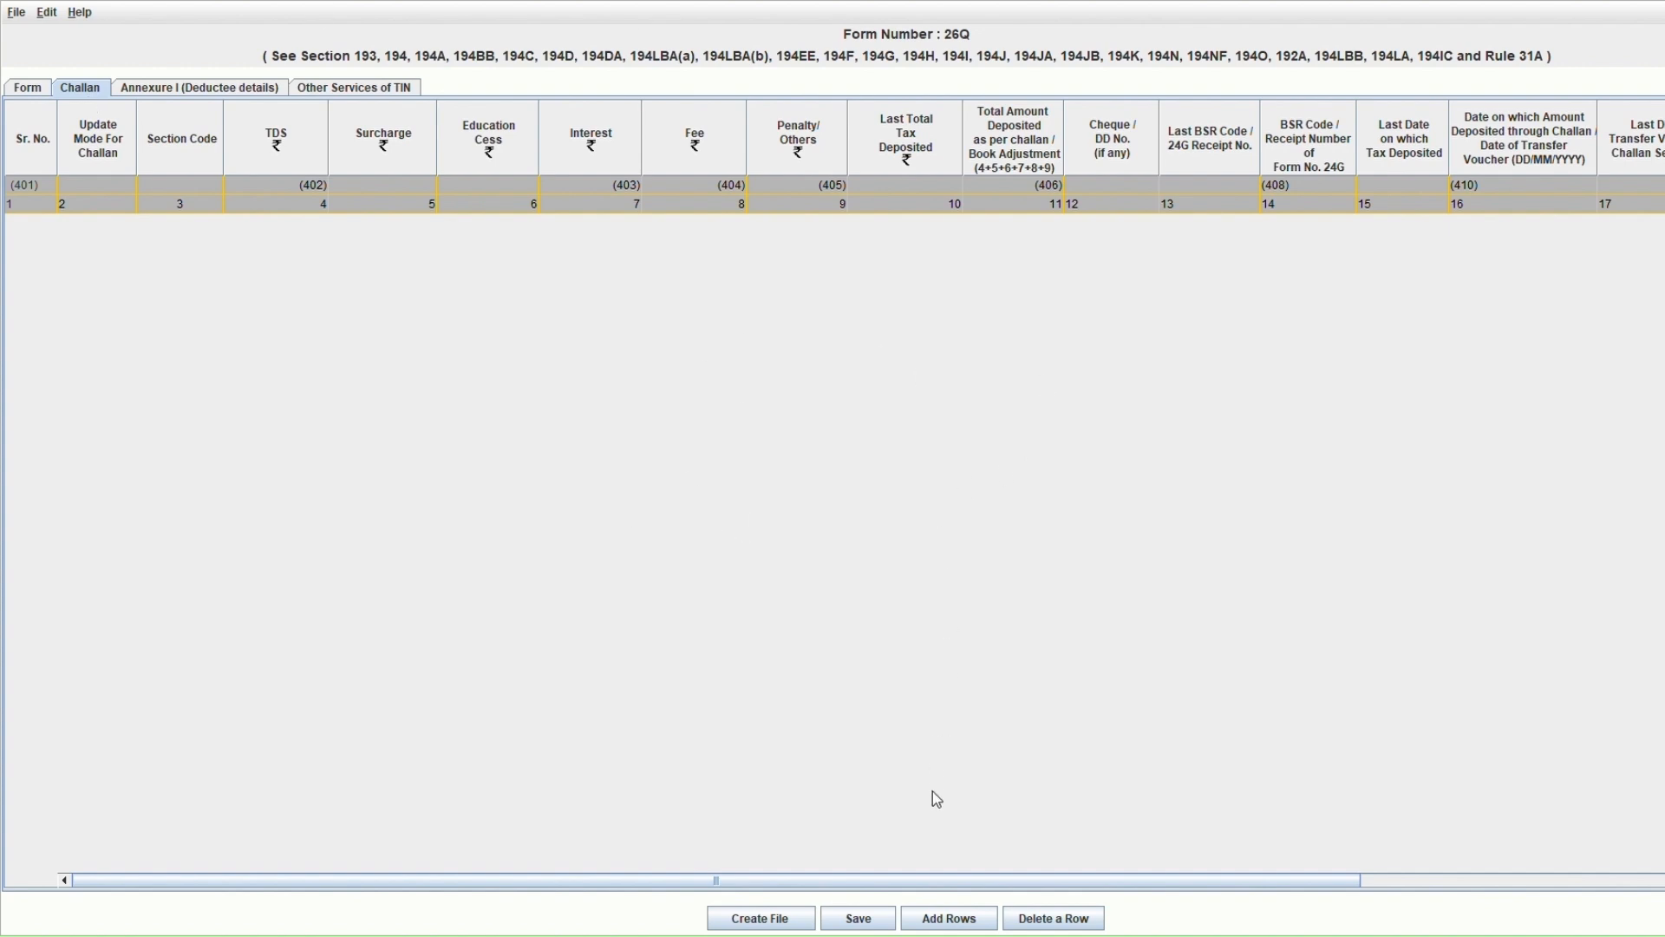
Add five challan rows and enter a TDS amount of 10000 in row 1.
left_click(942, 920)
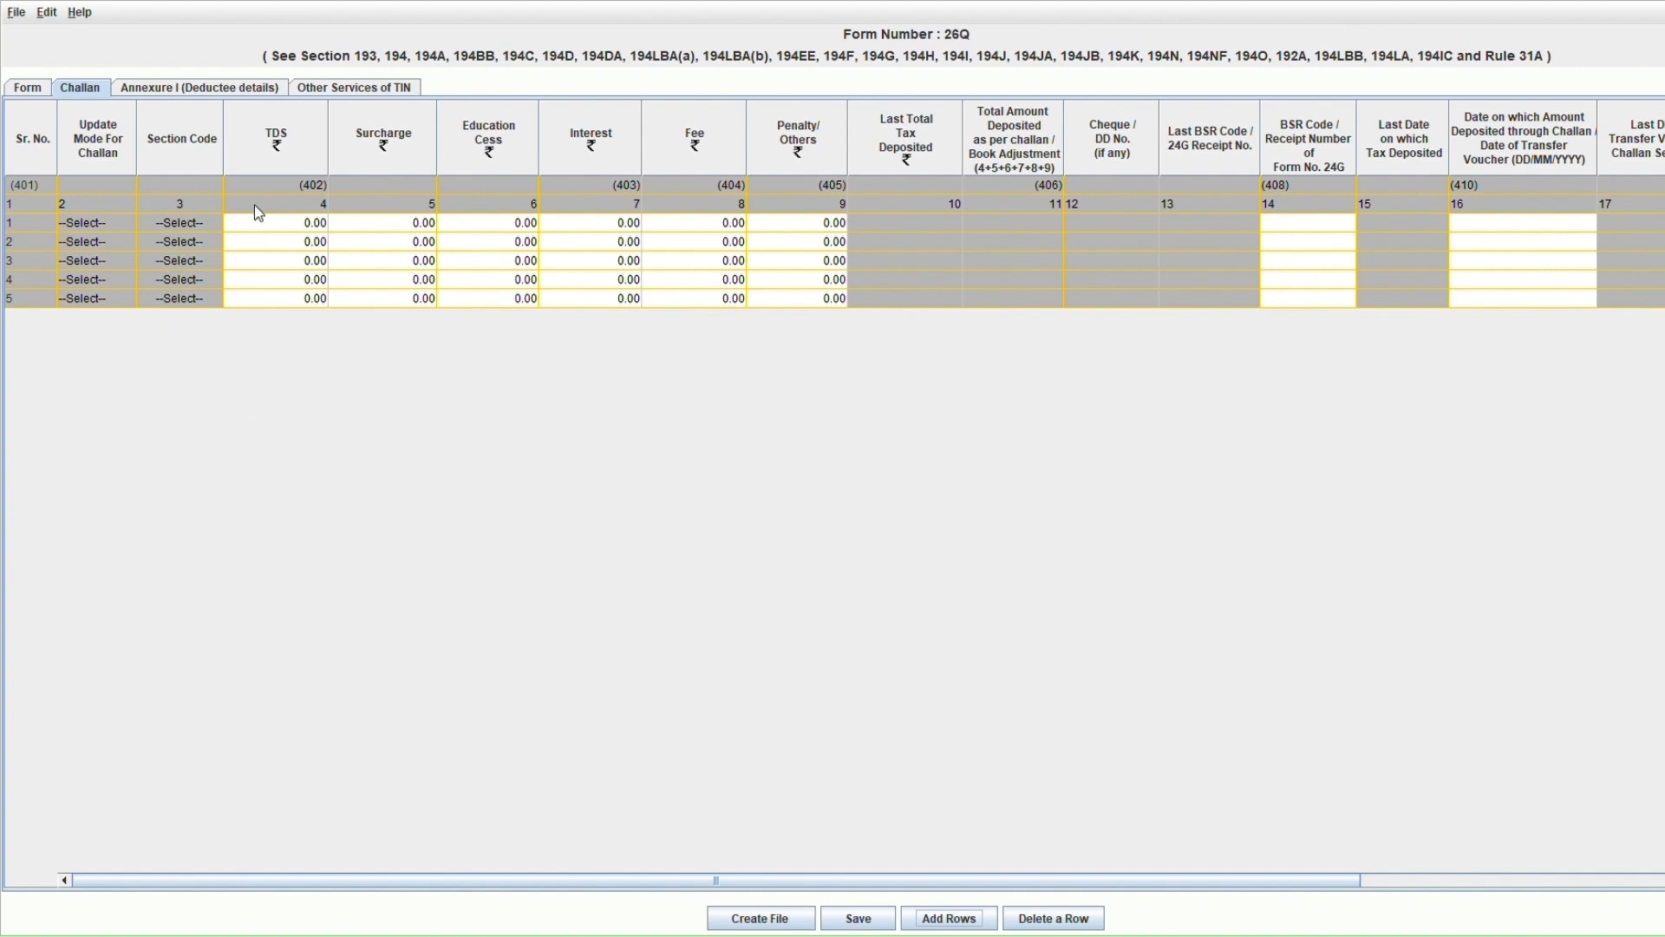
left_click(269, 227)
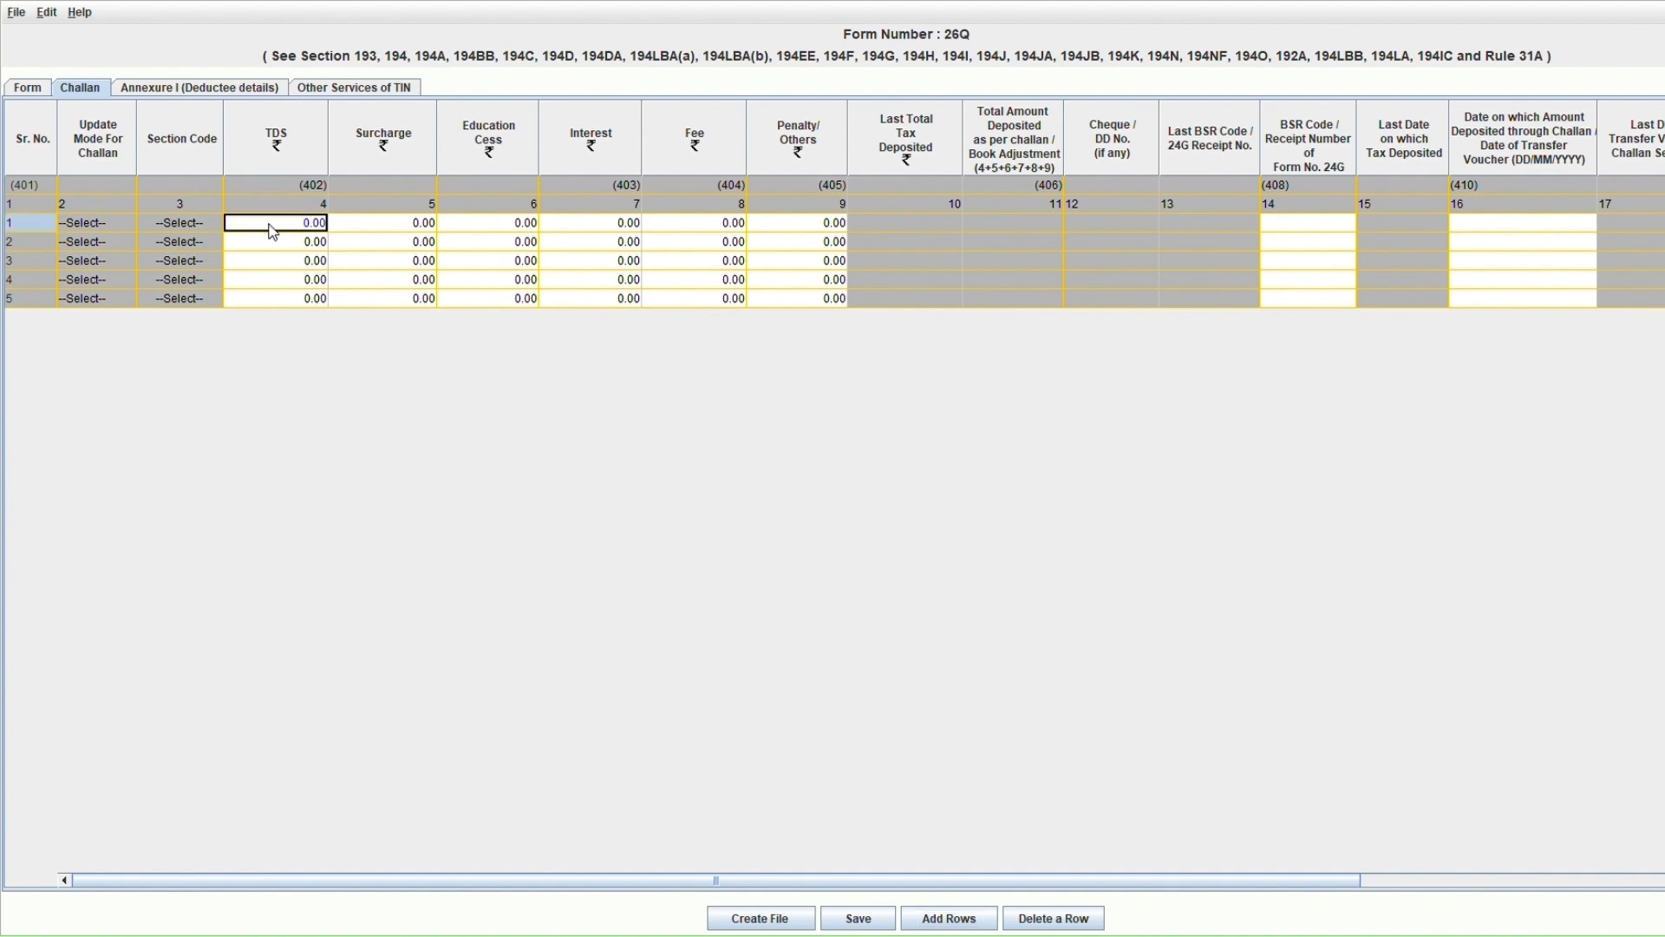
double_click(276, 231)
type("10000")
left_click(402, 225)
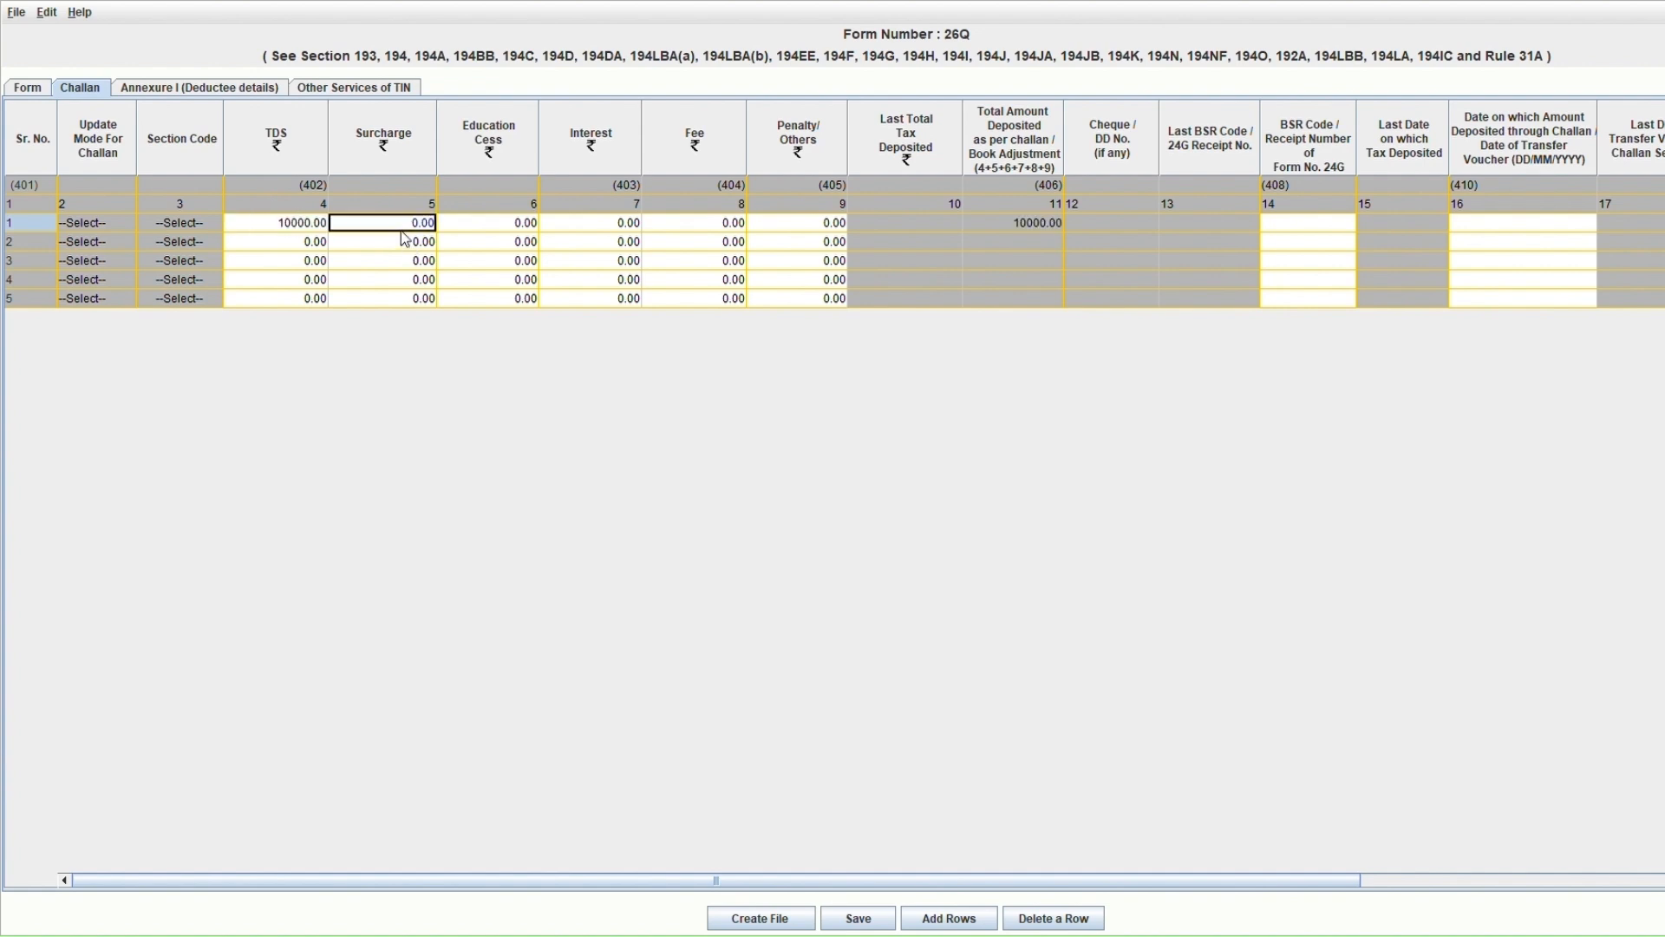
key("Tab")
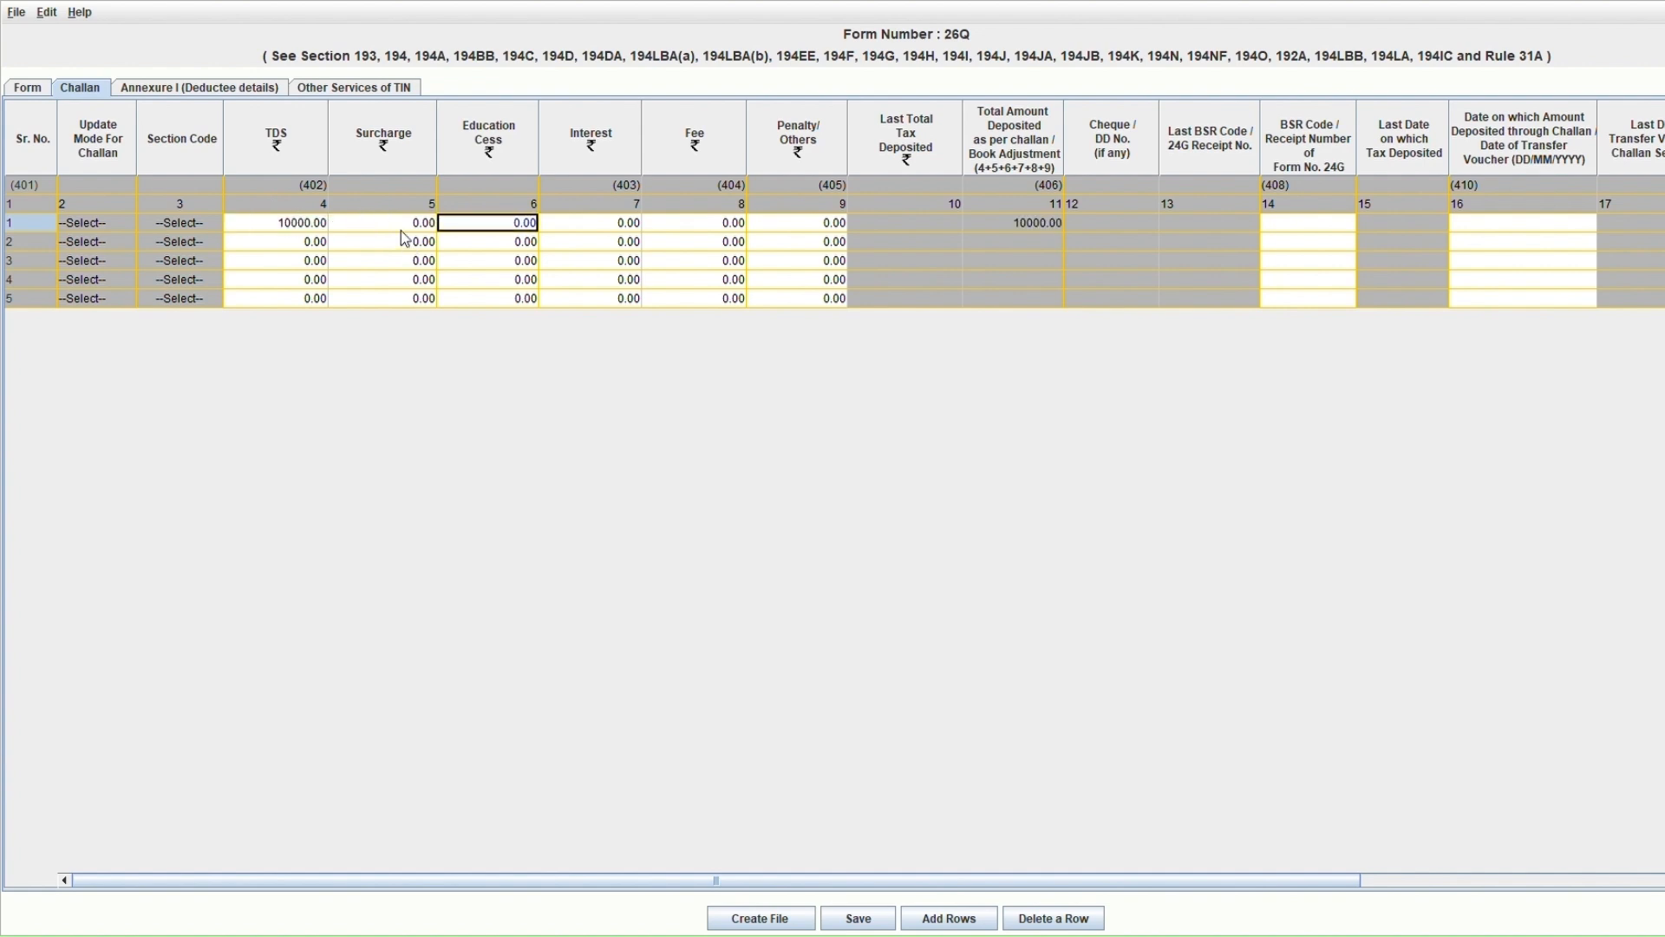
key("Tab")
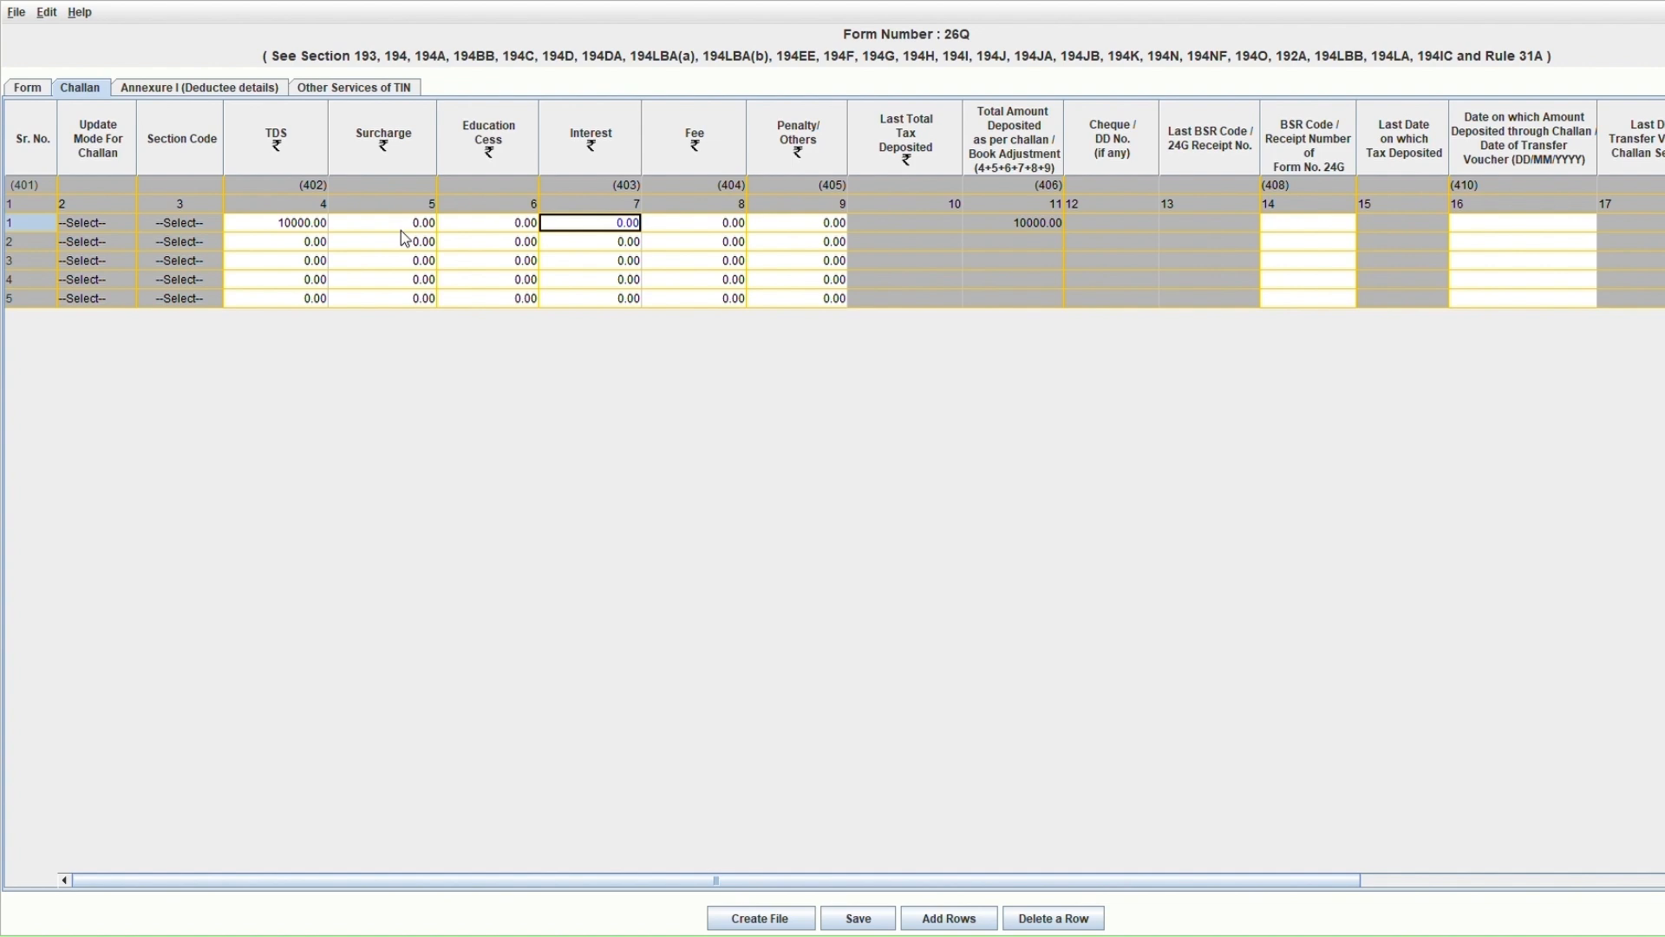
key("Tab")
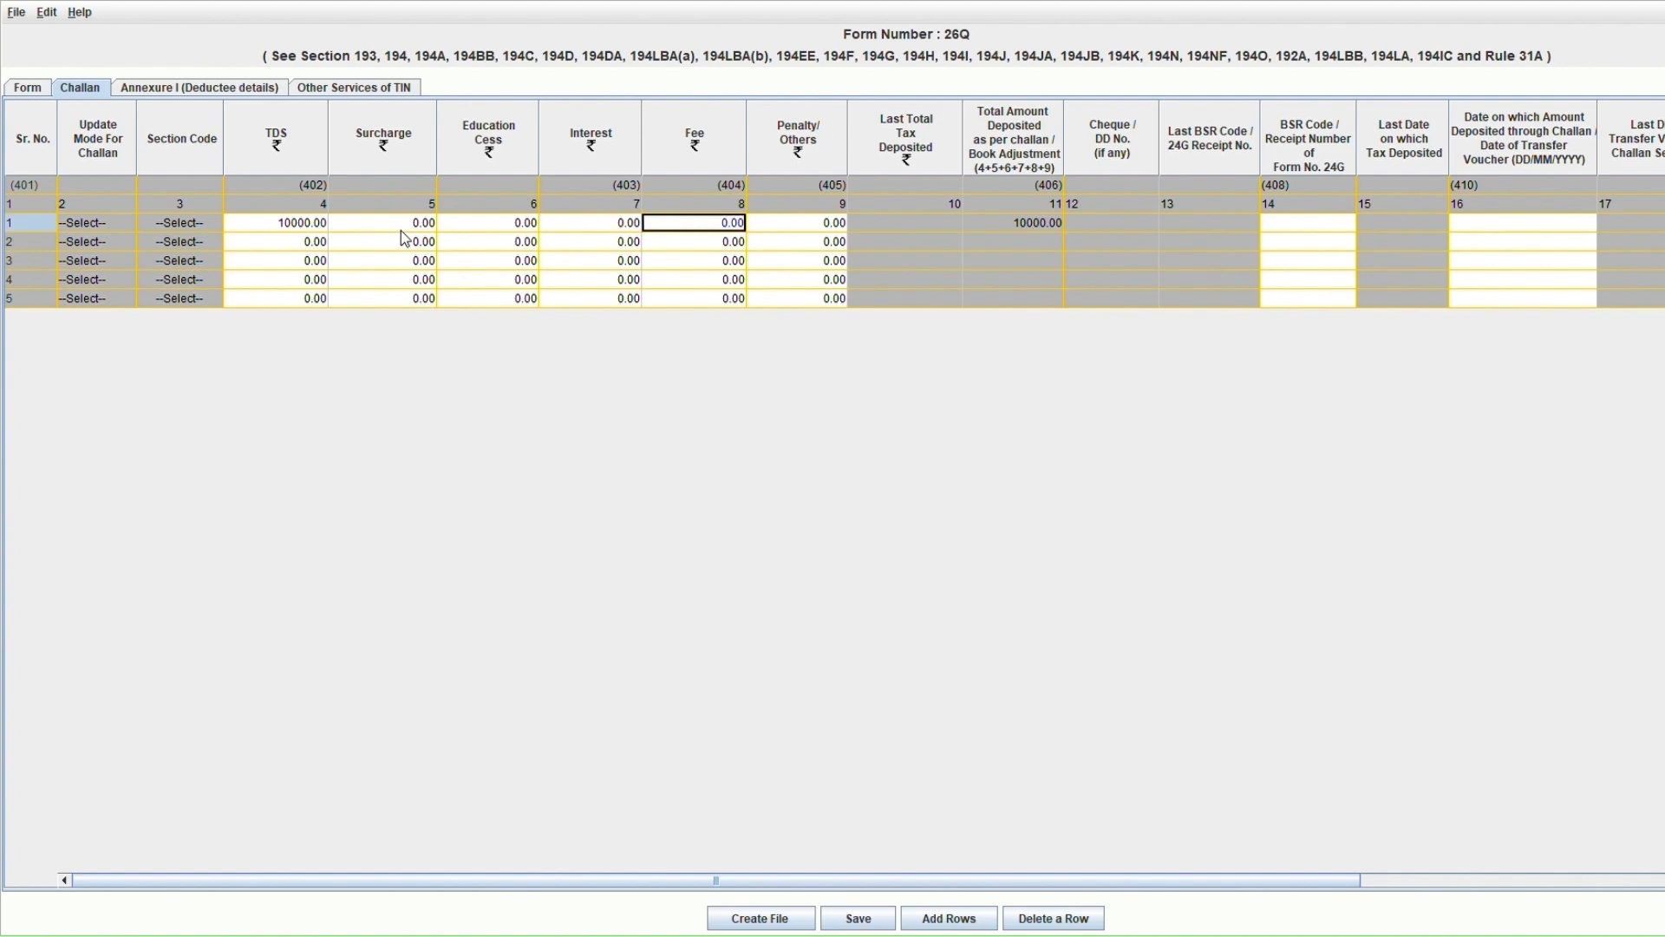
key("Tab")
key("Tab")
key("Tab")
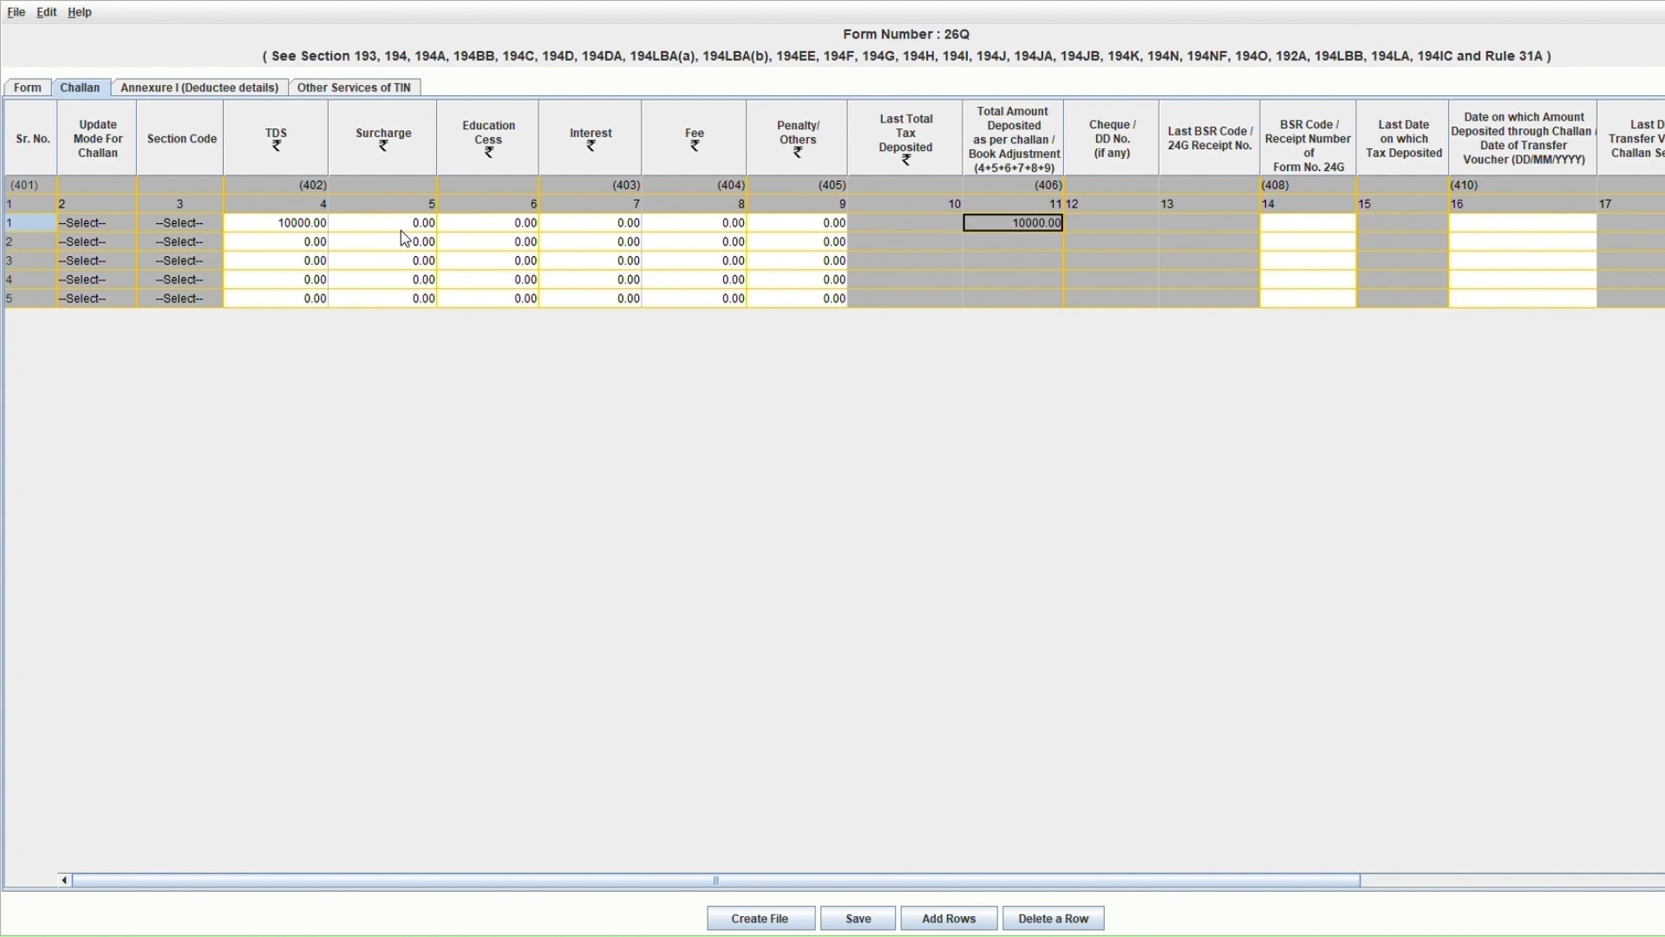
key("Tab")
key("Tab")
key("Tab")
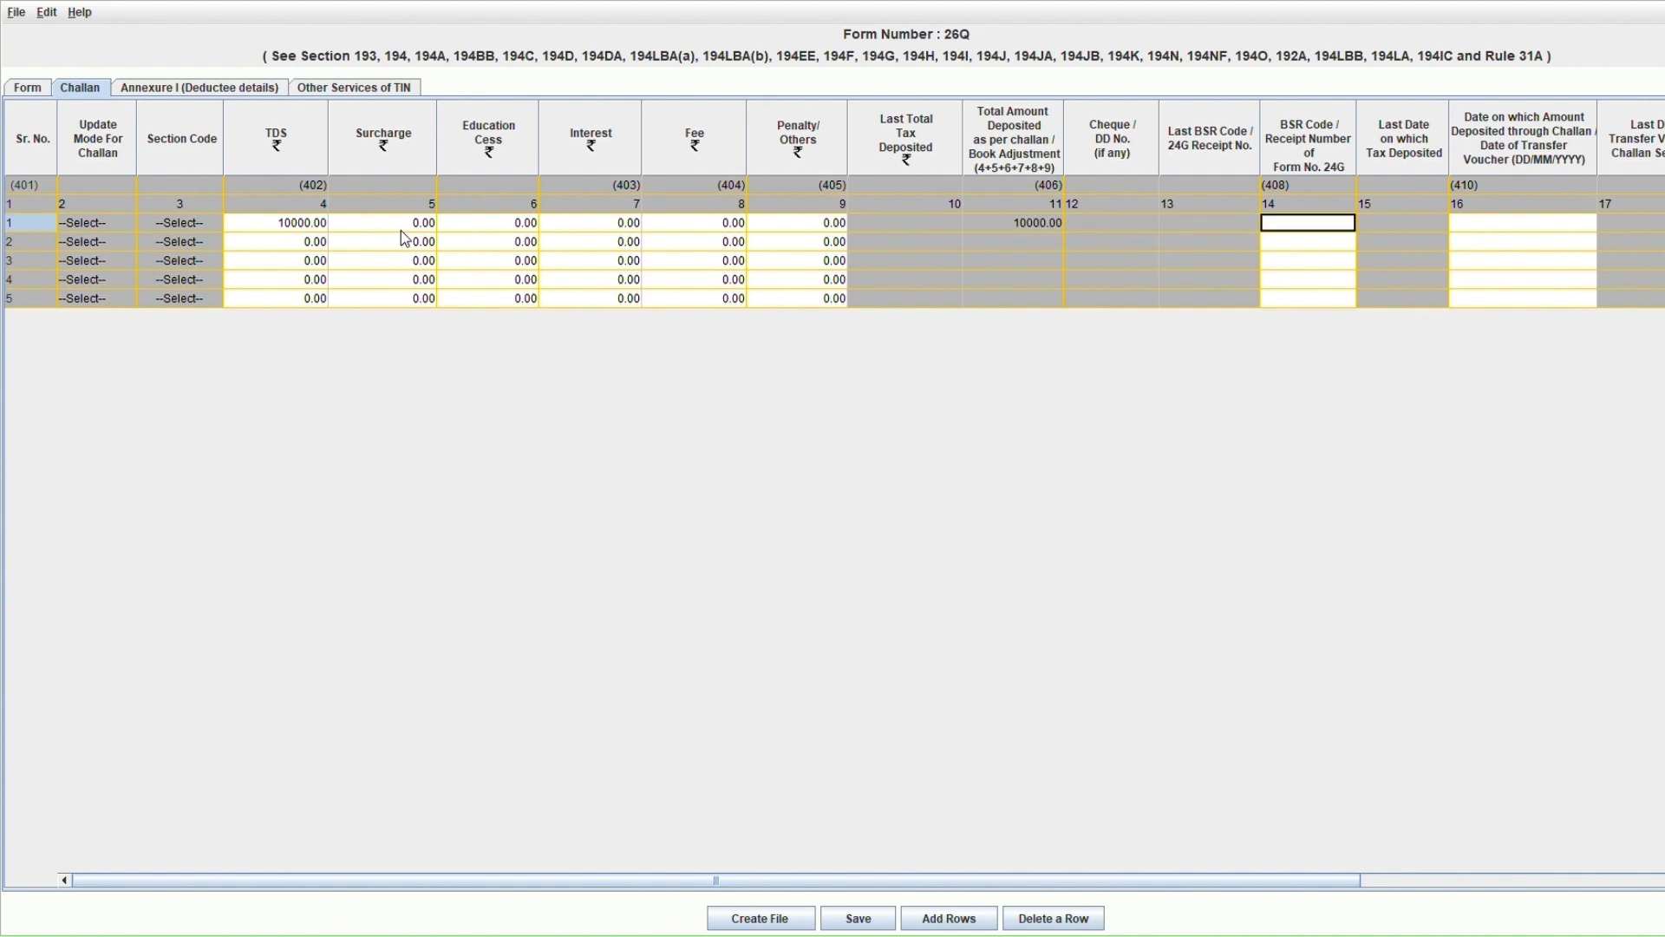
Enter 04576 as the first challan's BSR code.
type("04576")
key("Return")
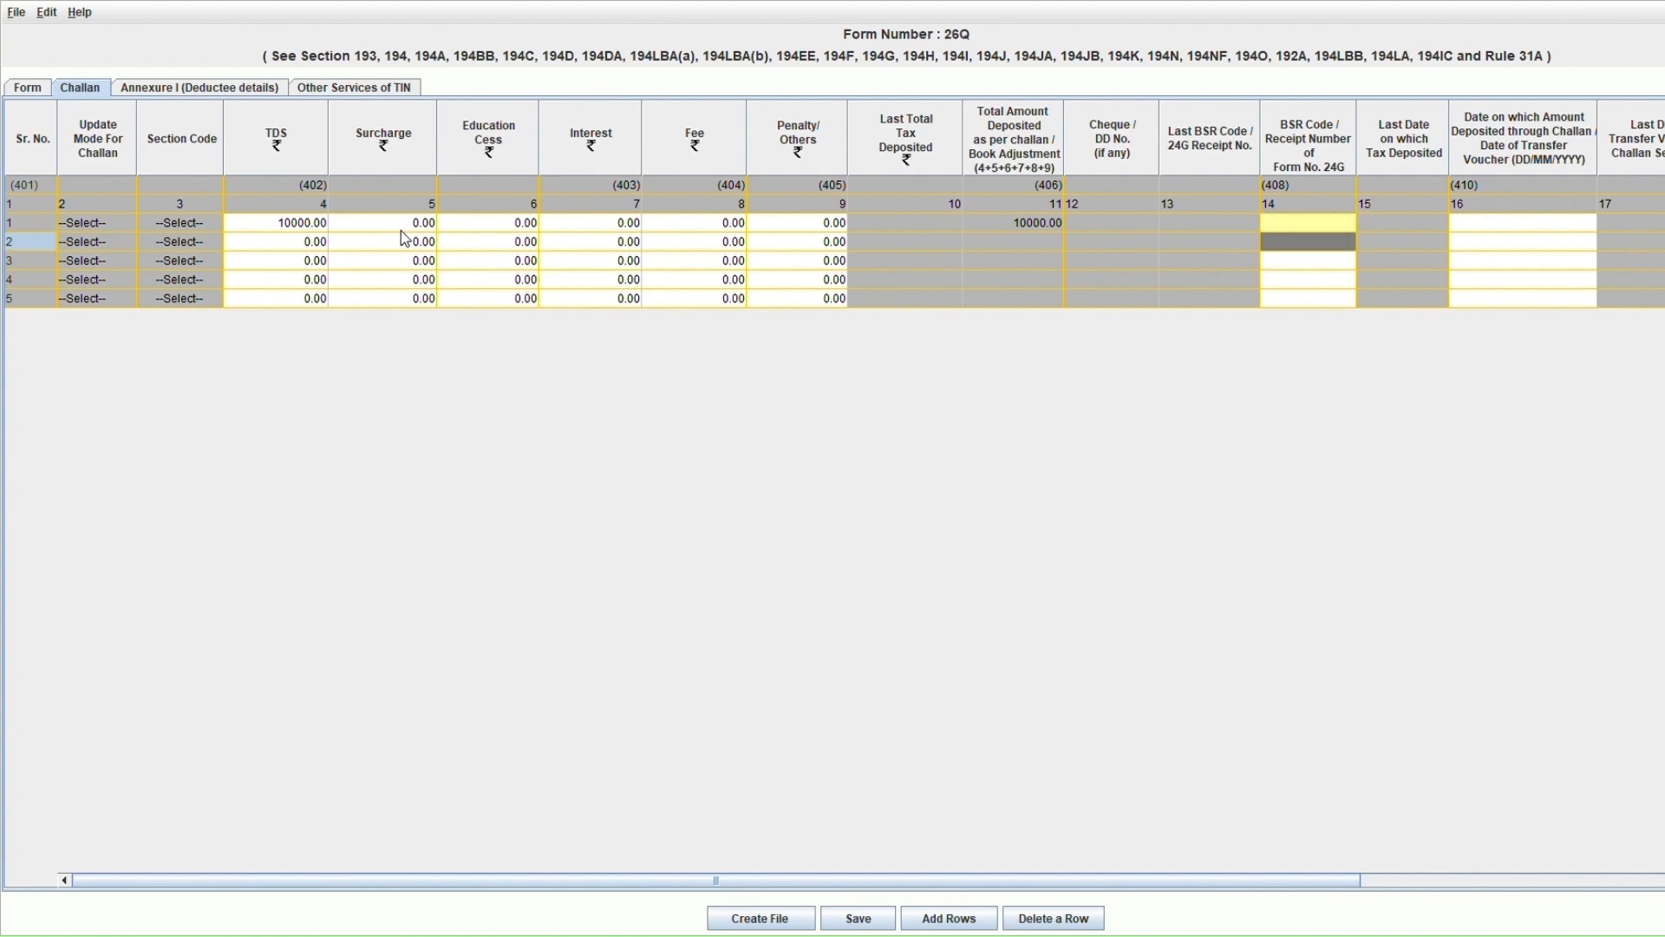
key("BackSpace")
key("Up")
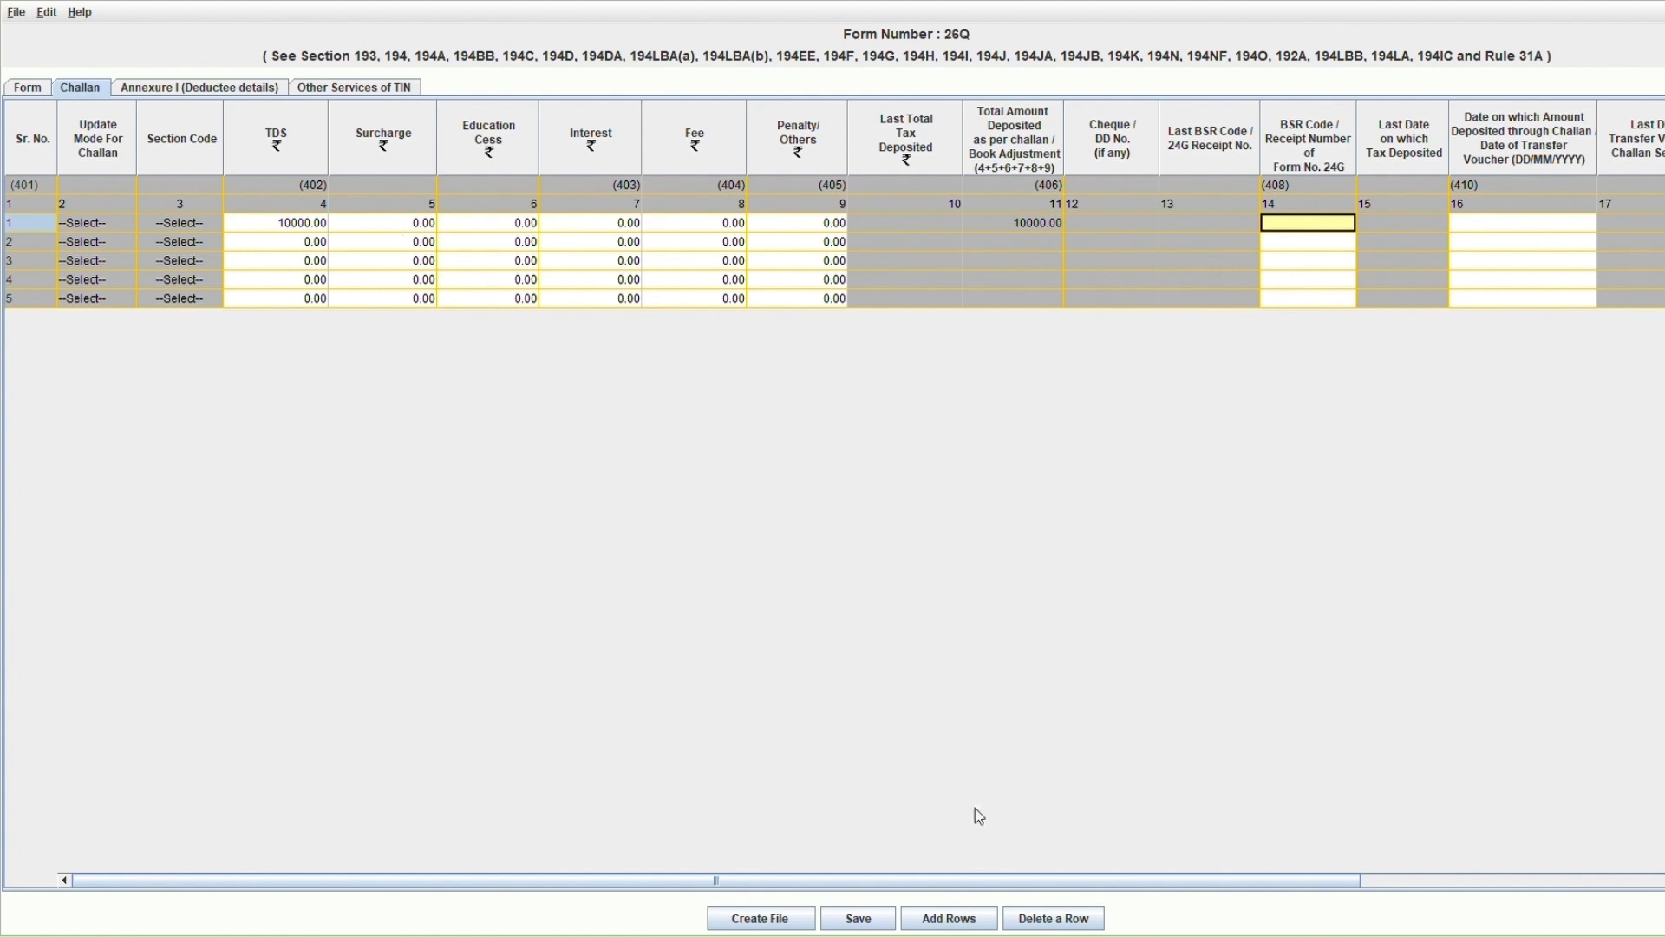
key("Tab")
key("Tab")
key("Tab")
key("Tab")
key("Tab")
key("Tab")
key("Tab")
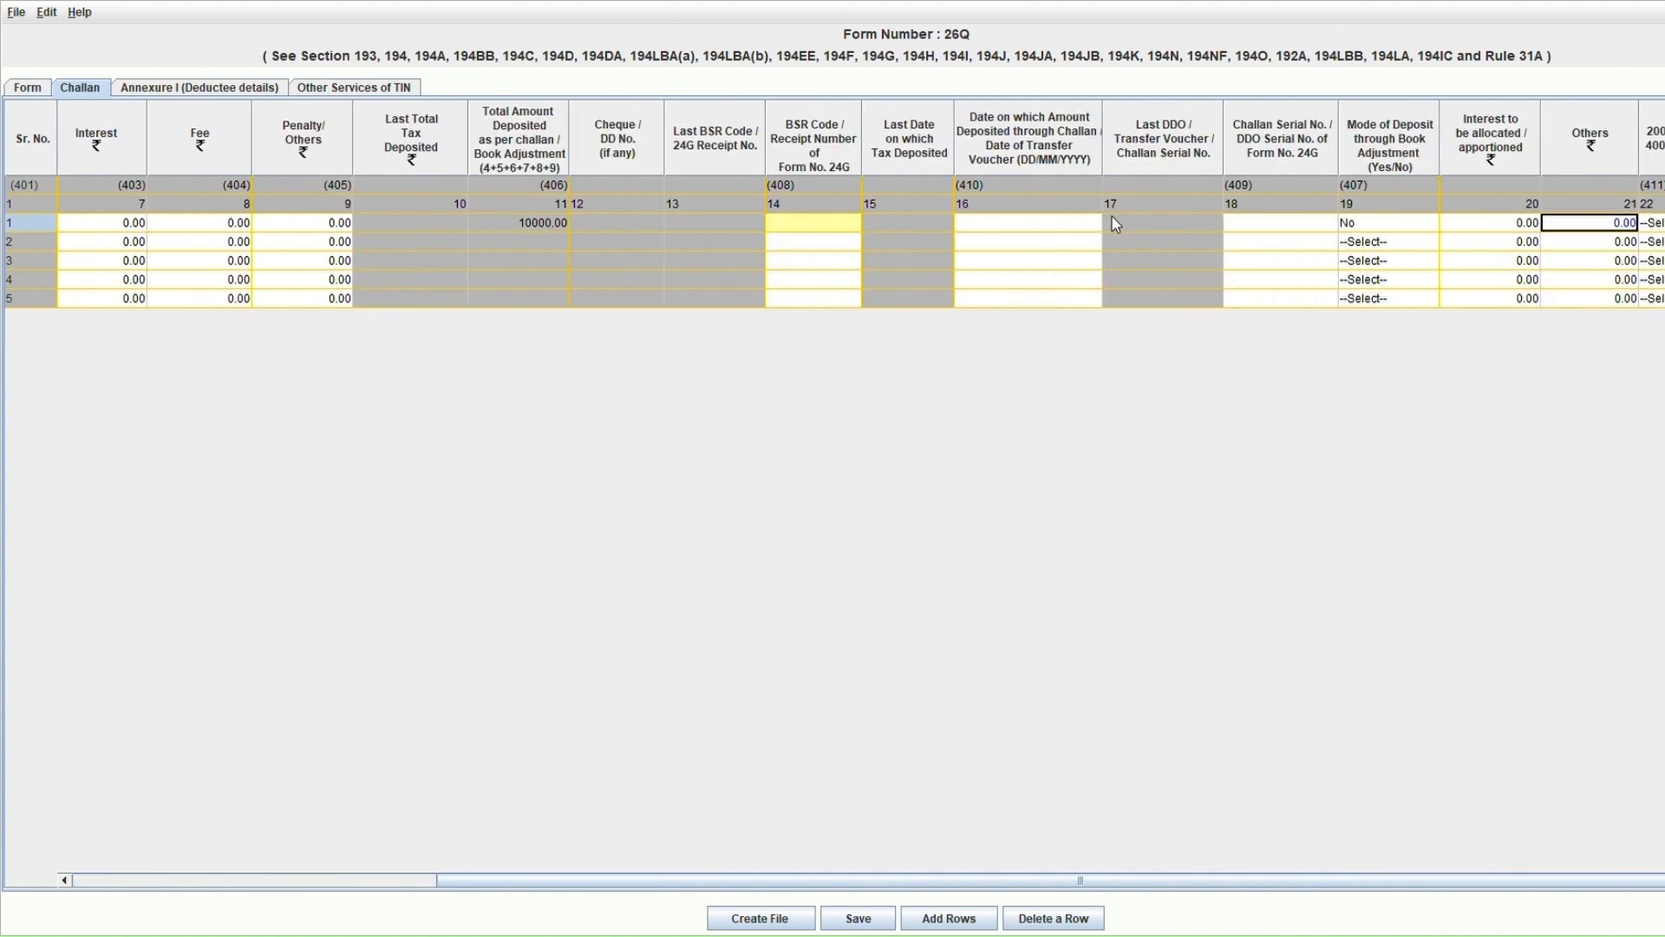
Check the deposit date, serial number and book-adjustment Mode of Deposit cells in rows 1-2.
left_click(1059, 241)
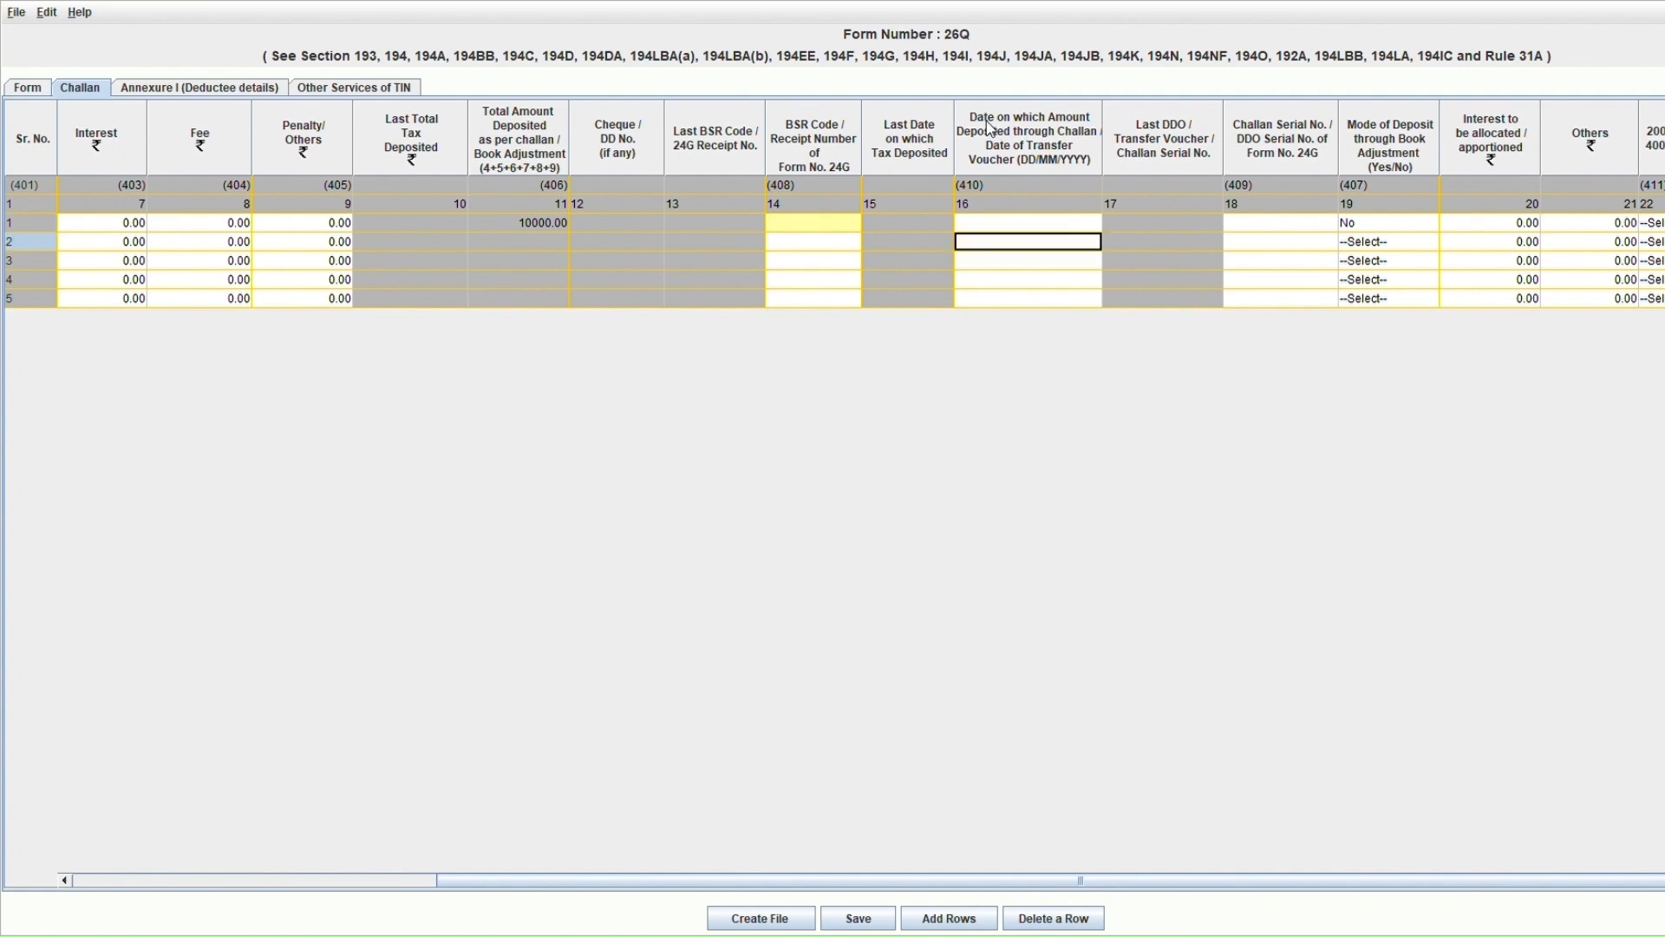
left_click(1029, 216)
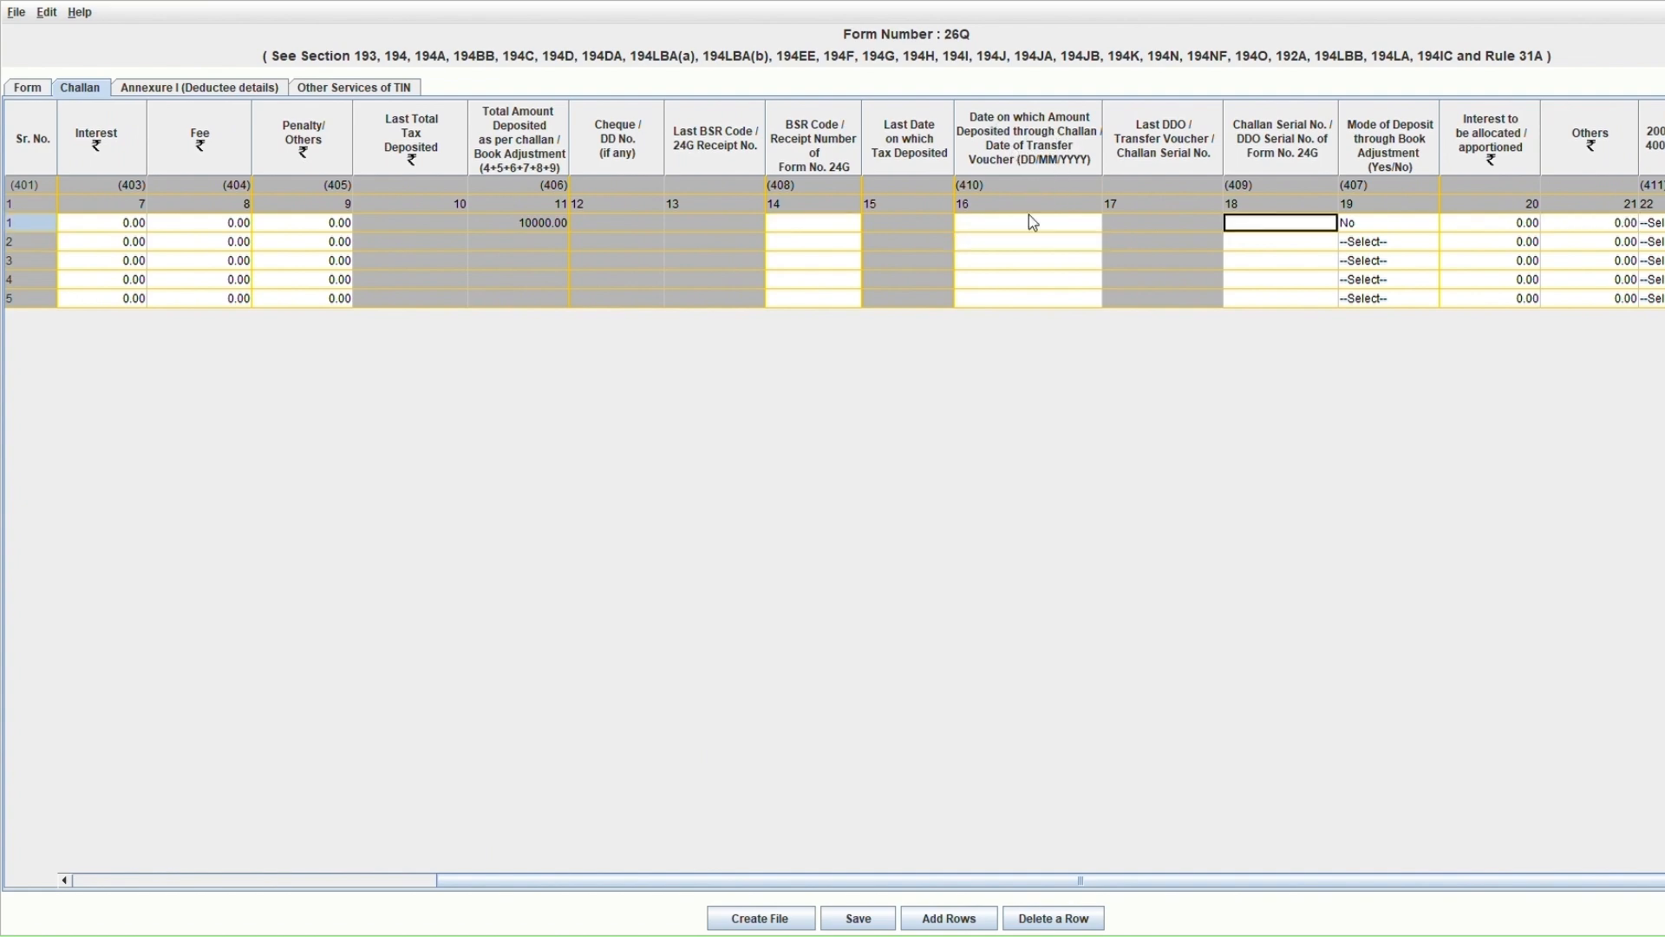
key("Tab")
key("Tab")
key("Tab")
key("Tab")
key("Left")
key("Left")
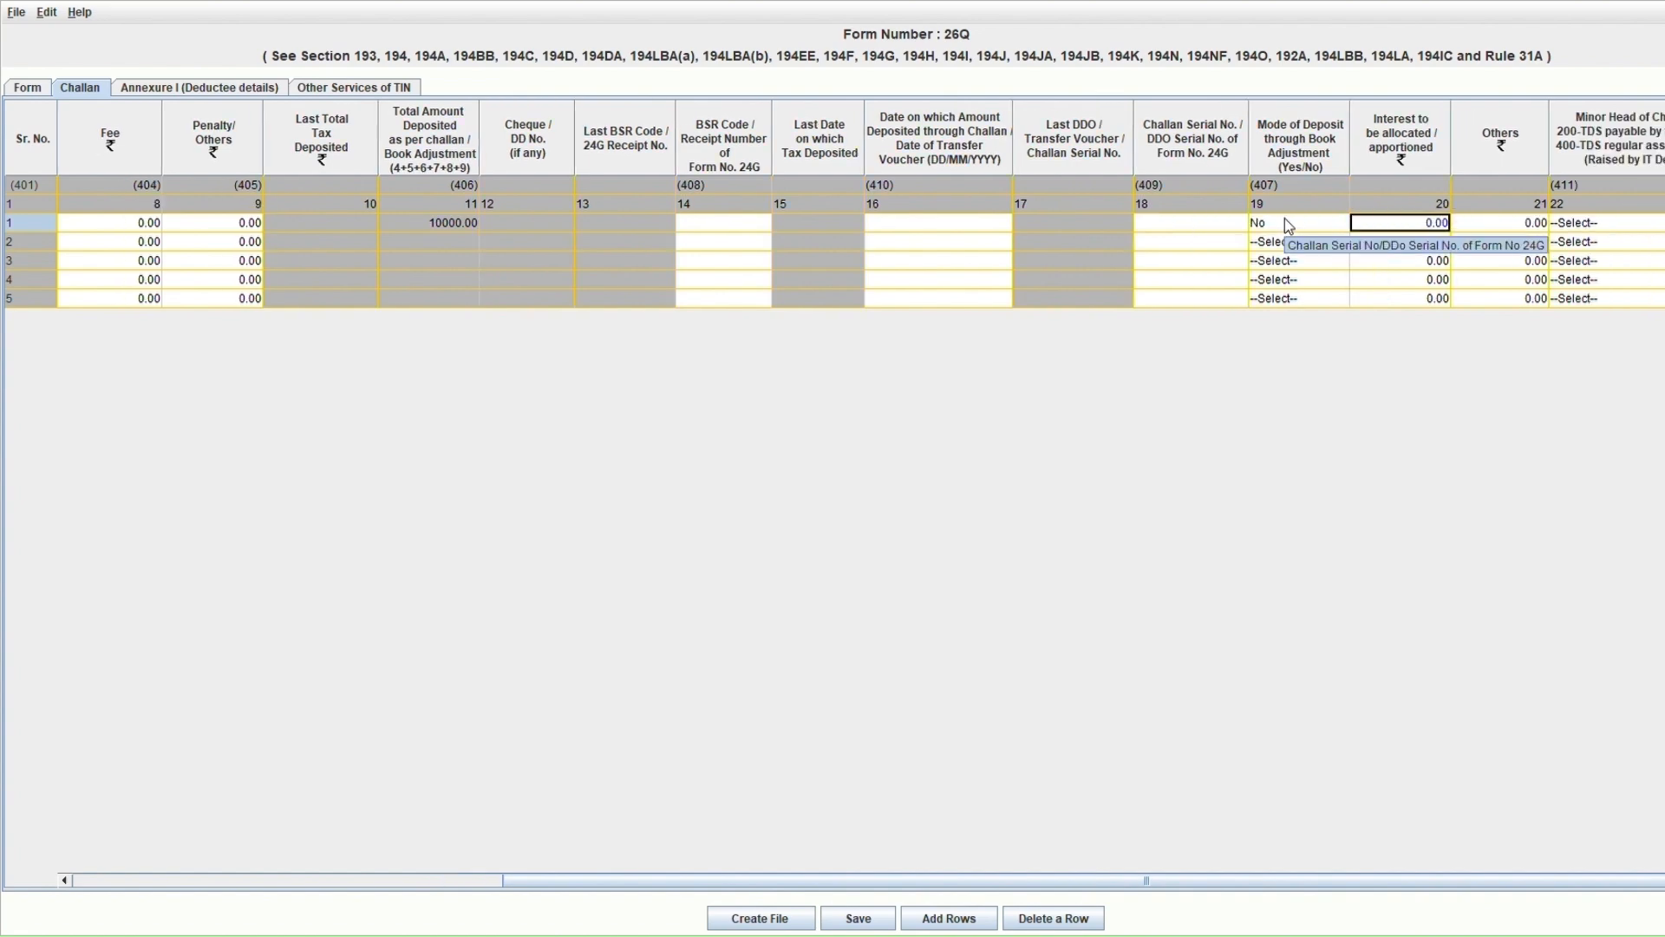
left_click(1270, 225)
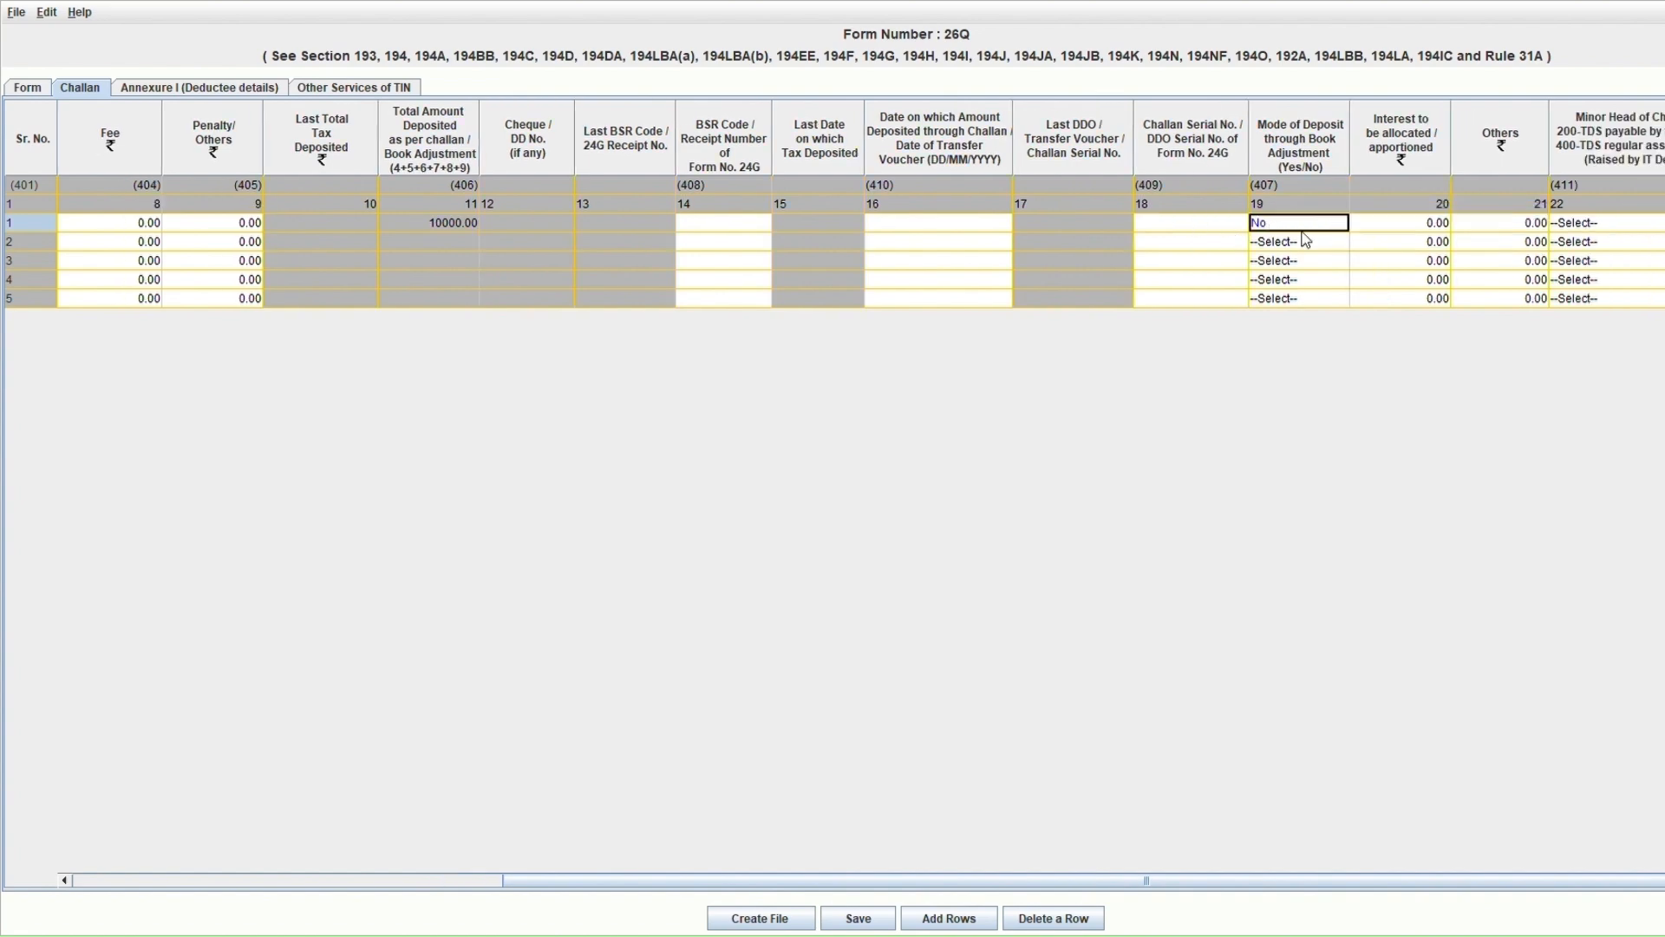
left_click(1308, 242)
left_click(1308, 242)
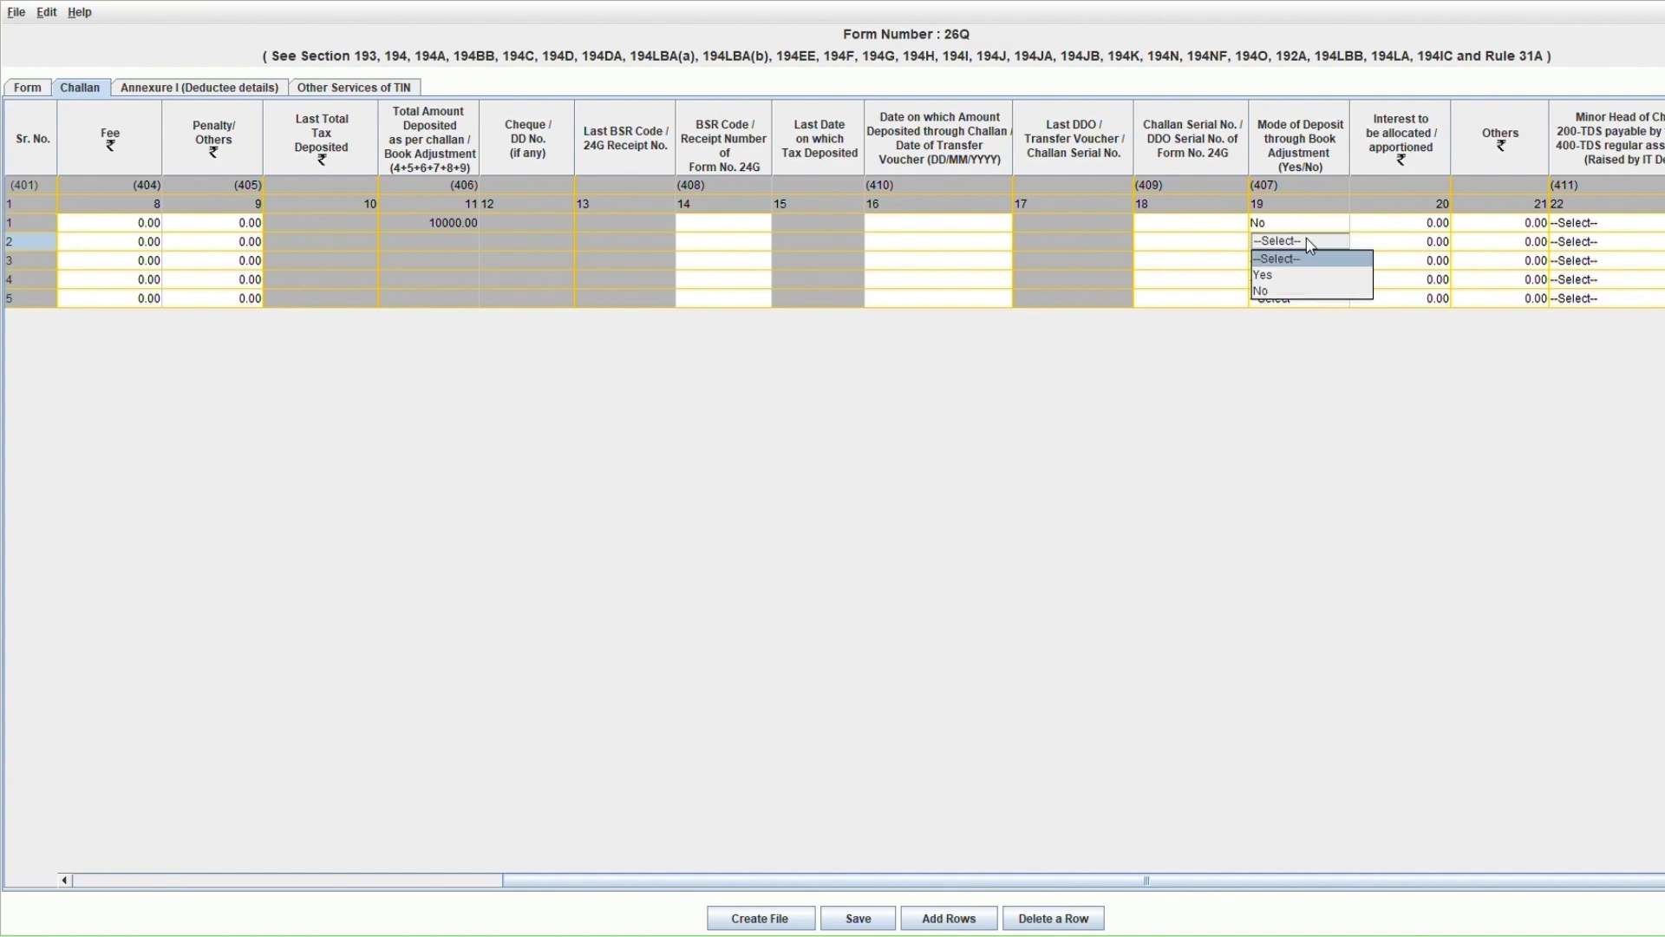
left_click(1296, 223)
left_click(1379, 223)
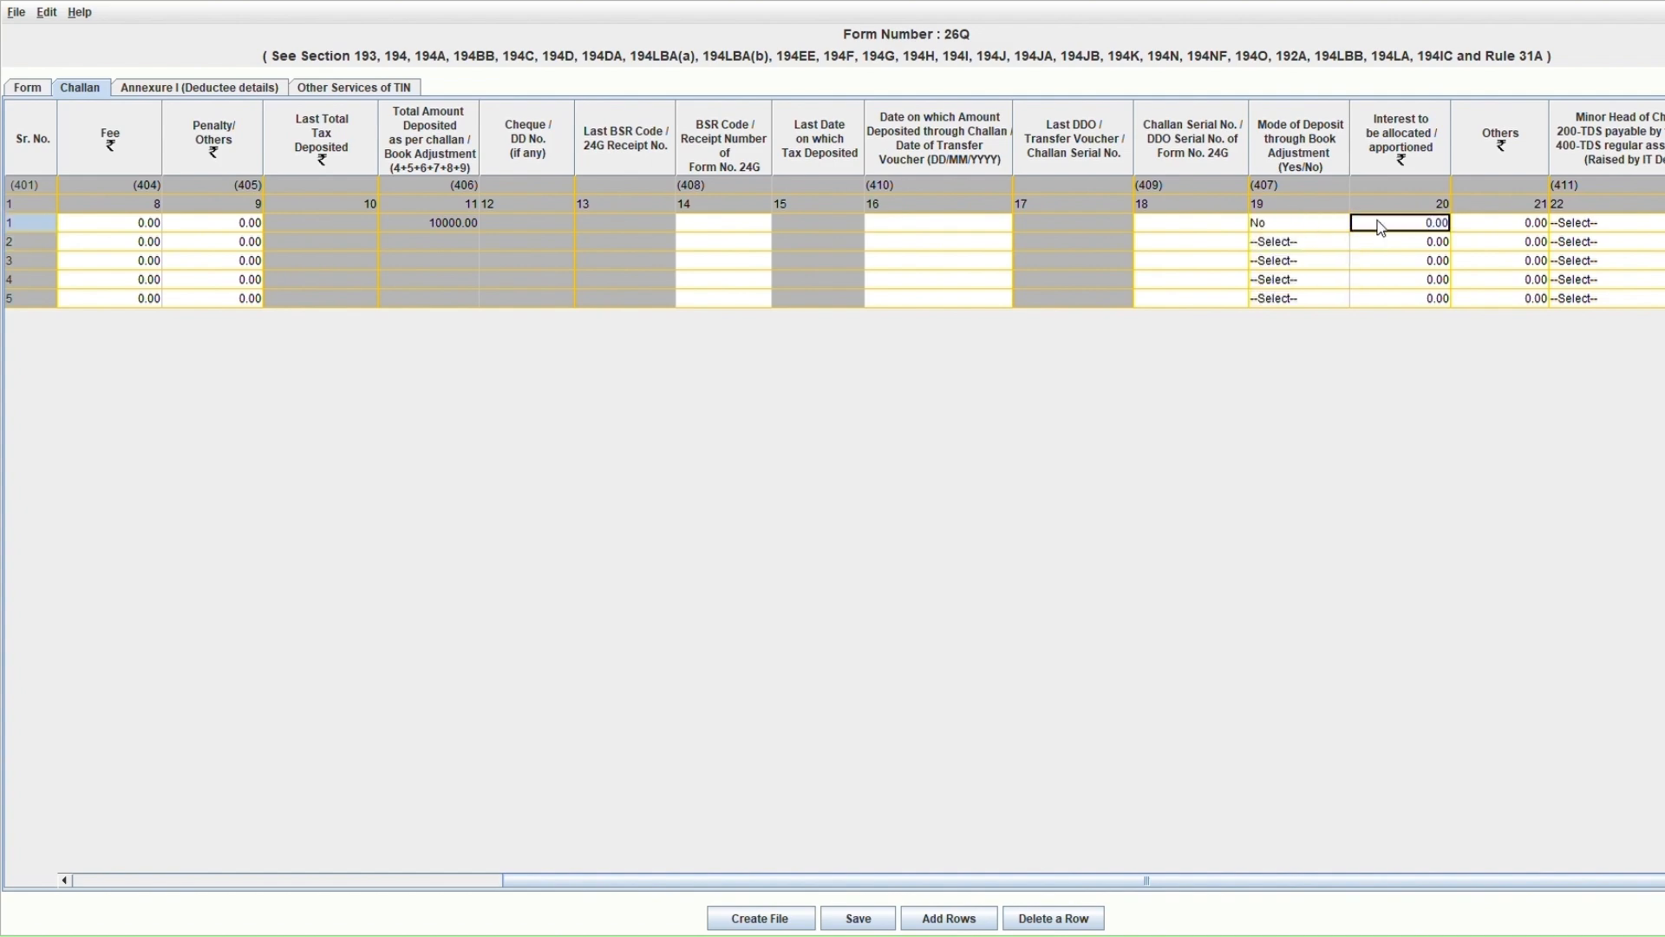
key("Tab")
key("Tab")
Set row 1's minor head of challan to 200 (TDS payable by taxpayer).
left_click(1608, 227)
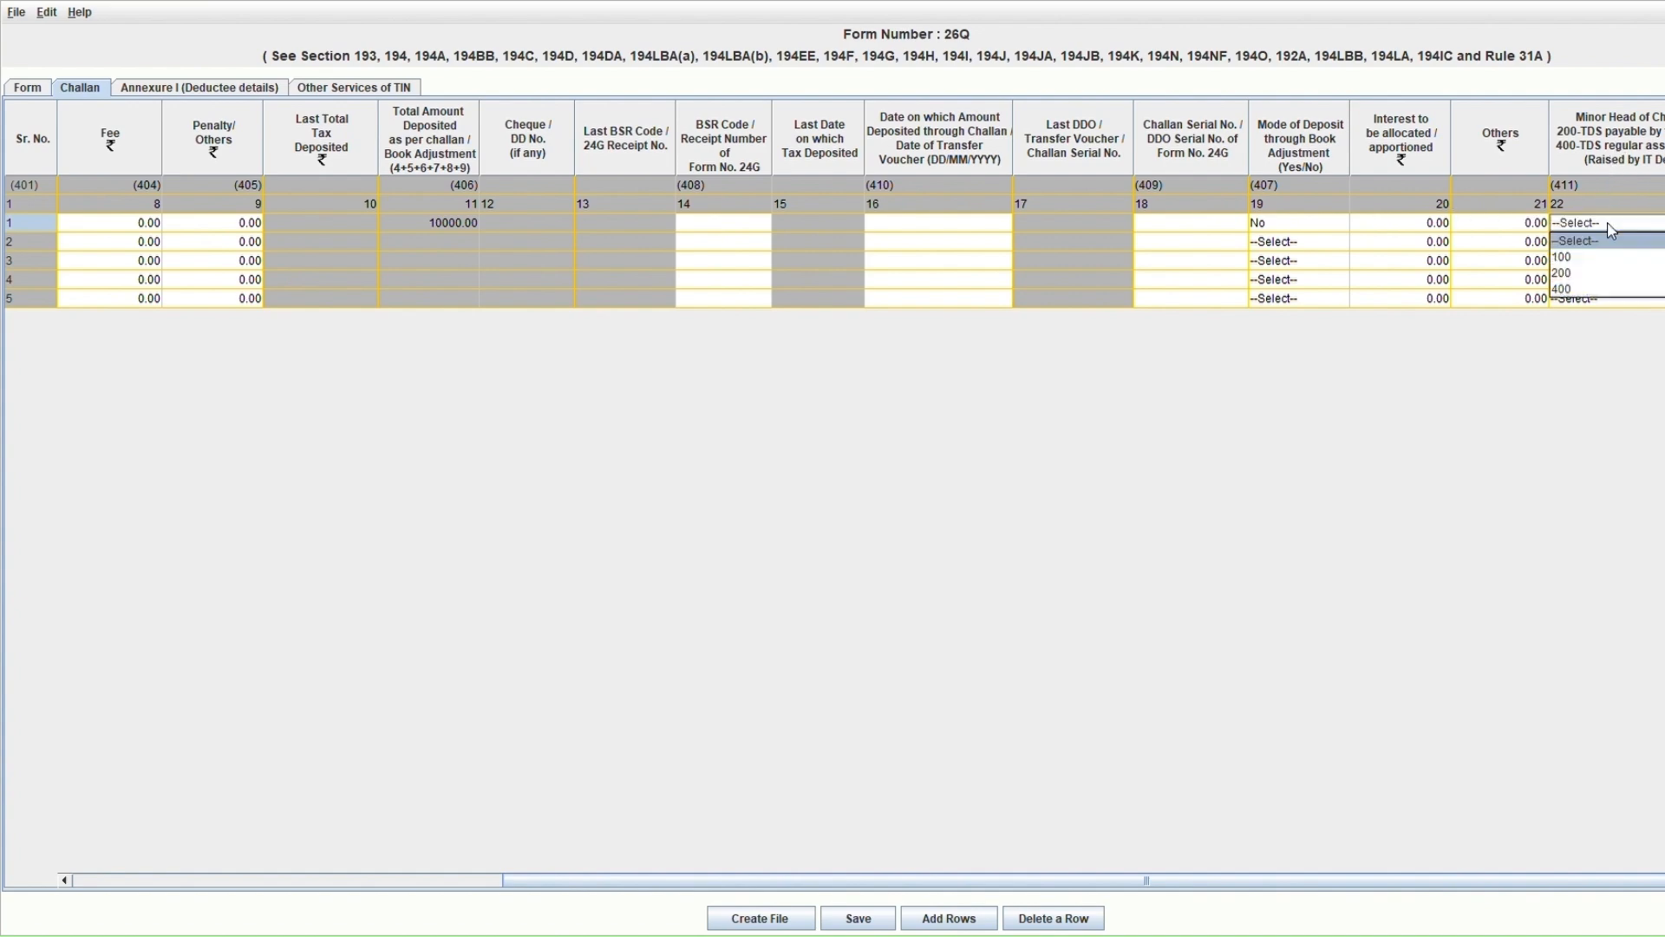
key("Down")
key("Down")
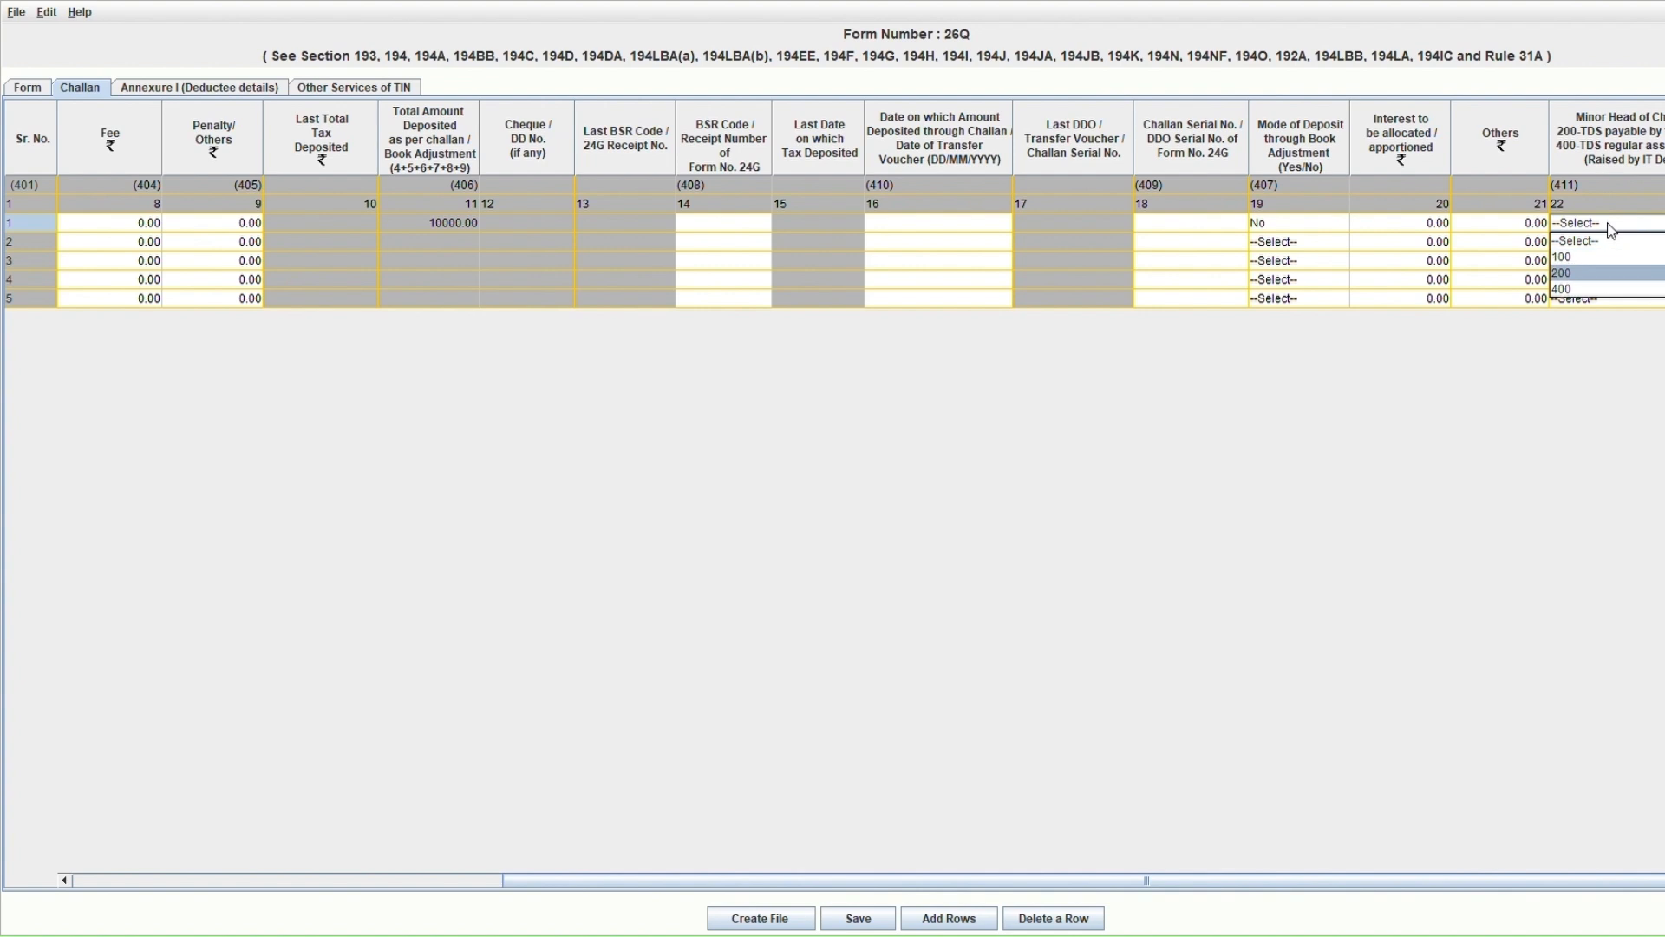
key("Return")
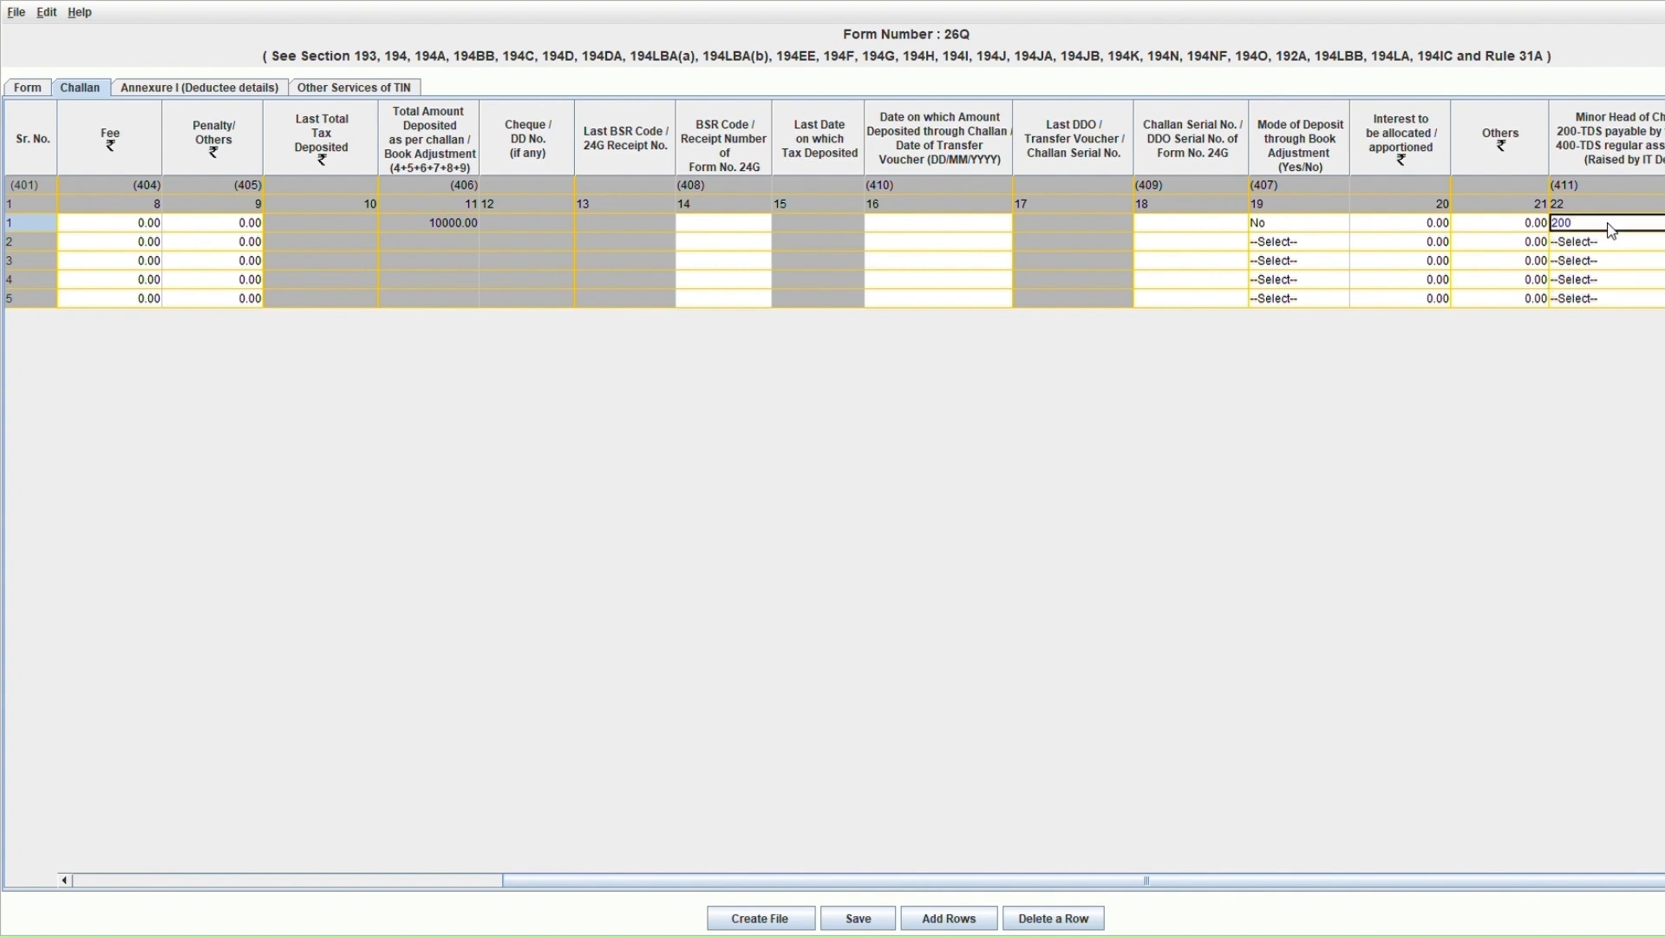
key("Left")
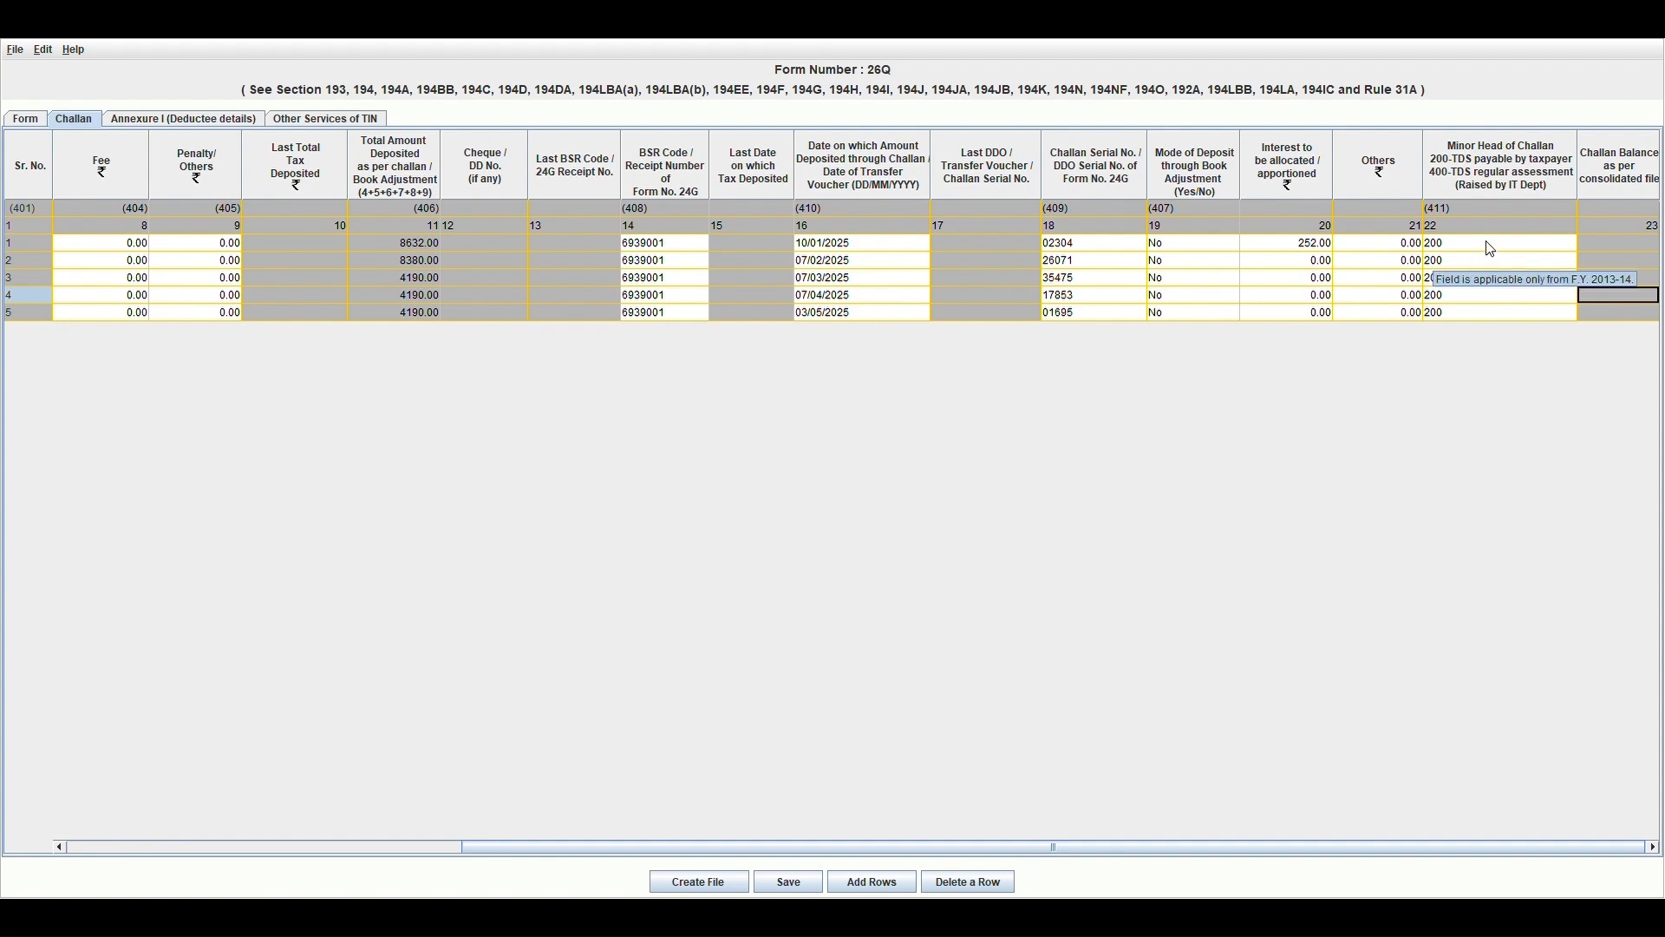
Complete the five challan rows and switch to the Annexure I deductee details table.
left_click(1453, 227)
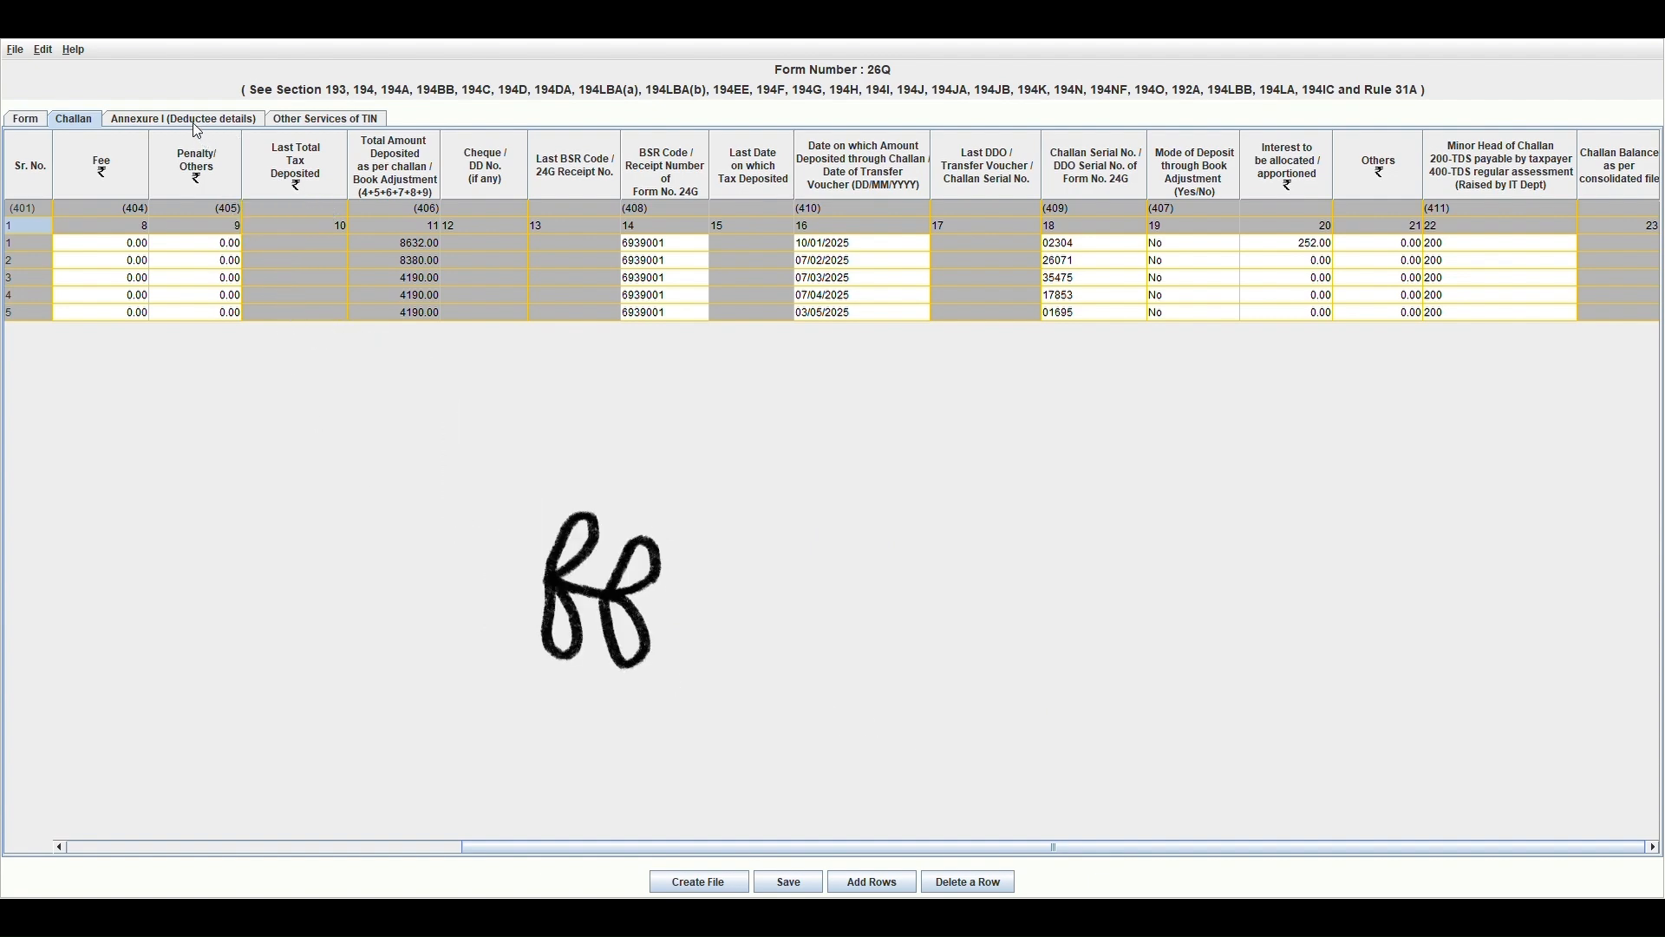
left_click(197, 124)
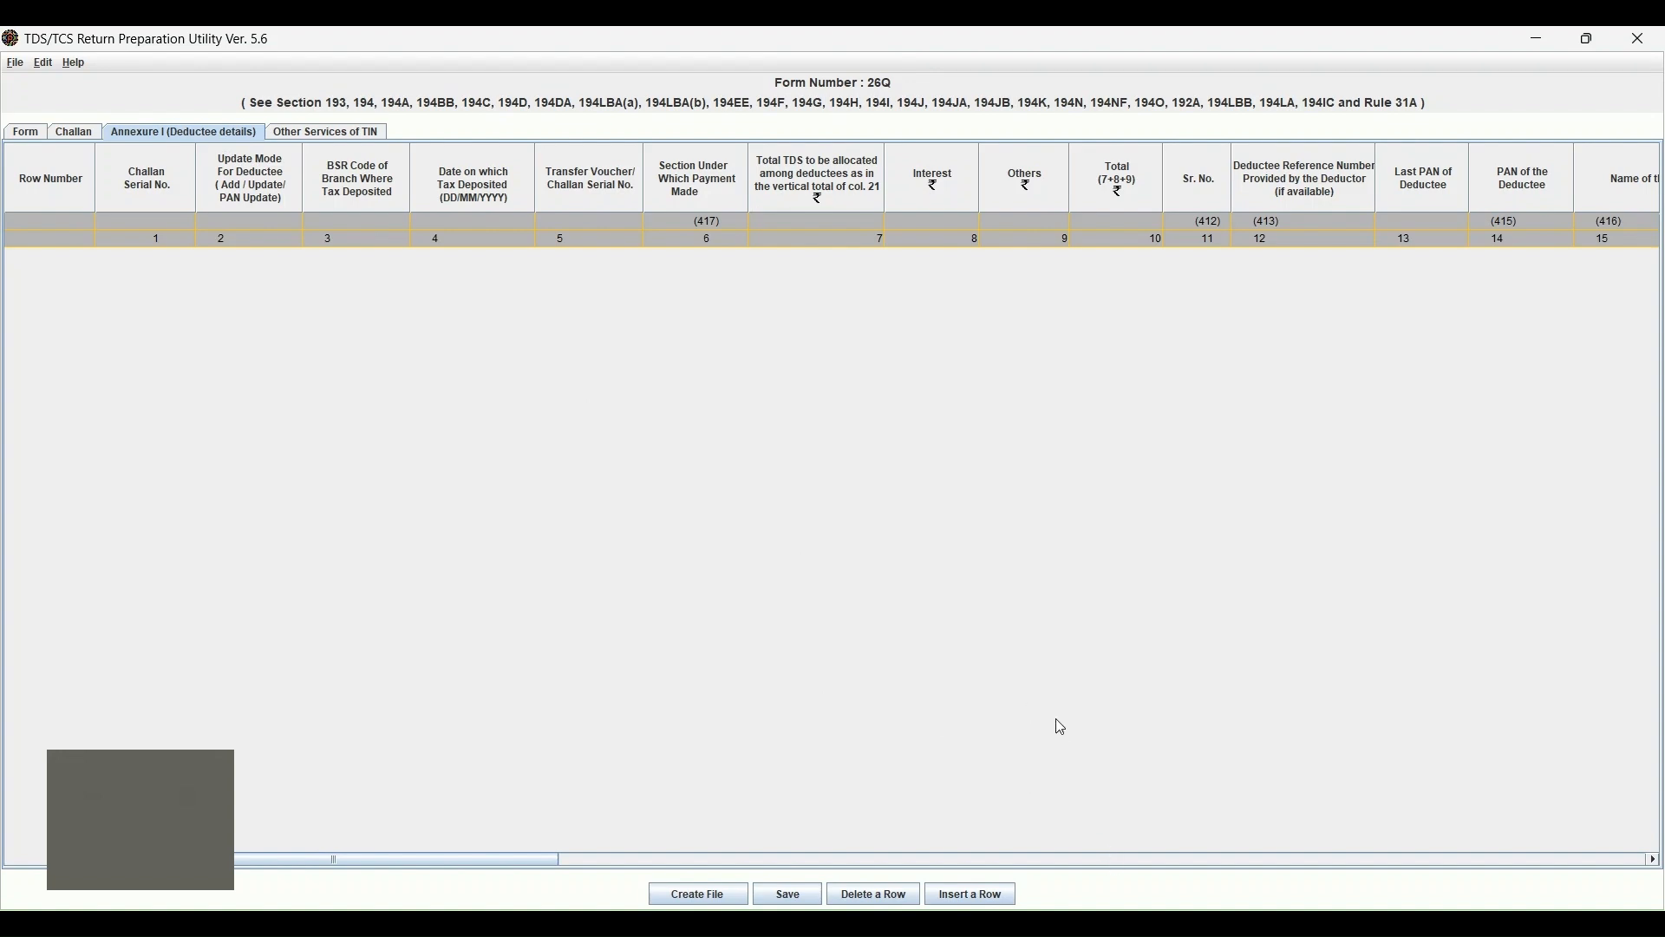
Bring up the Insert Rows dialog asking for deductee counts per challan.
key("alt+Tab")
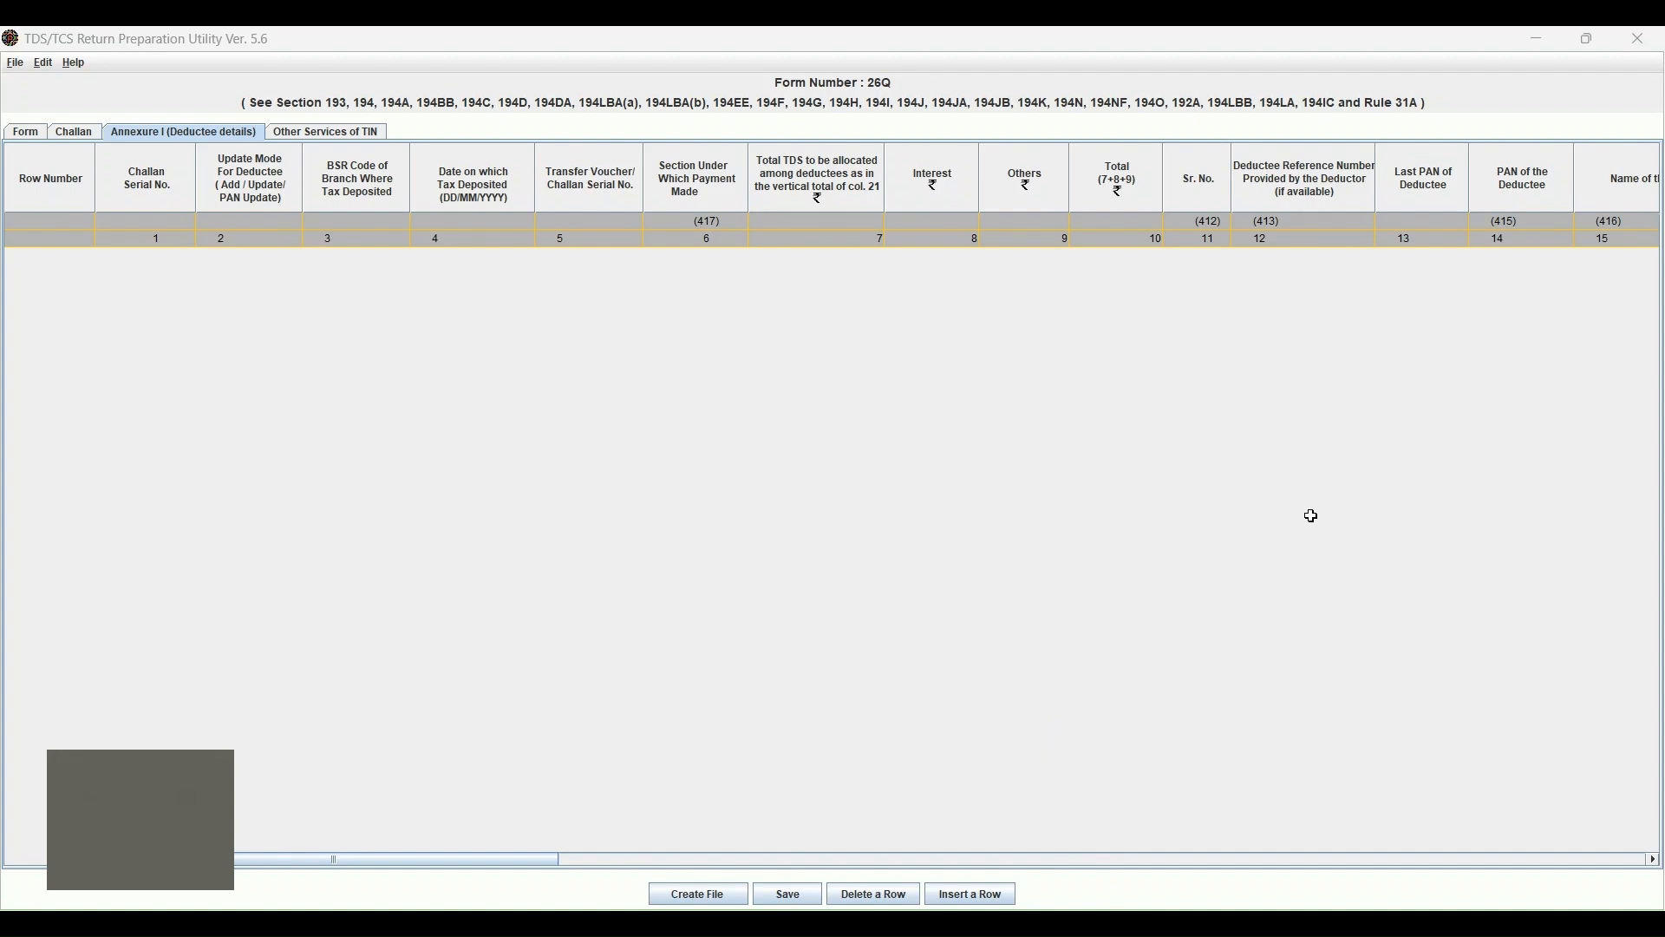
key("alt+Tab")
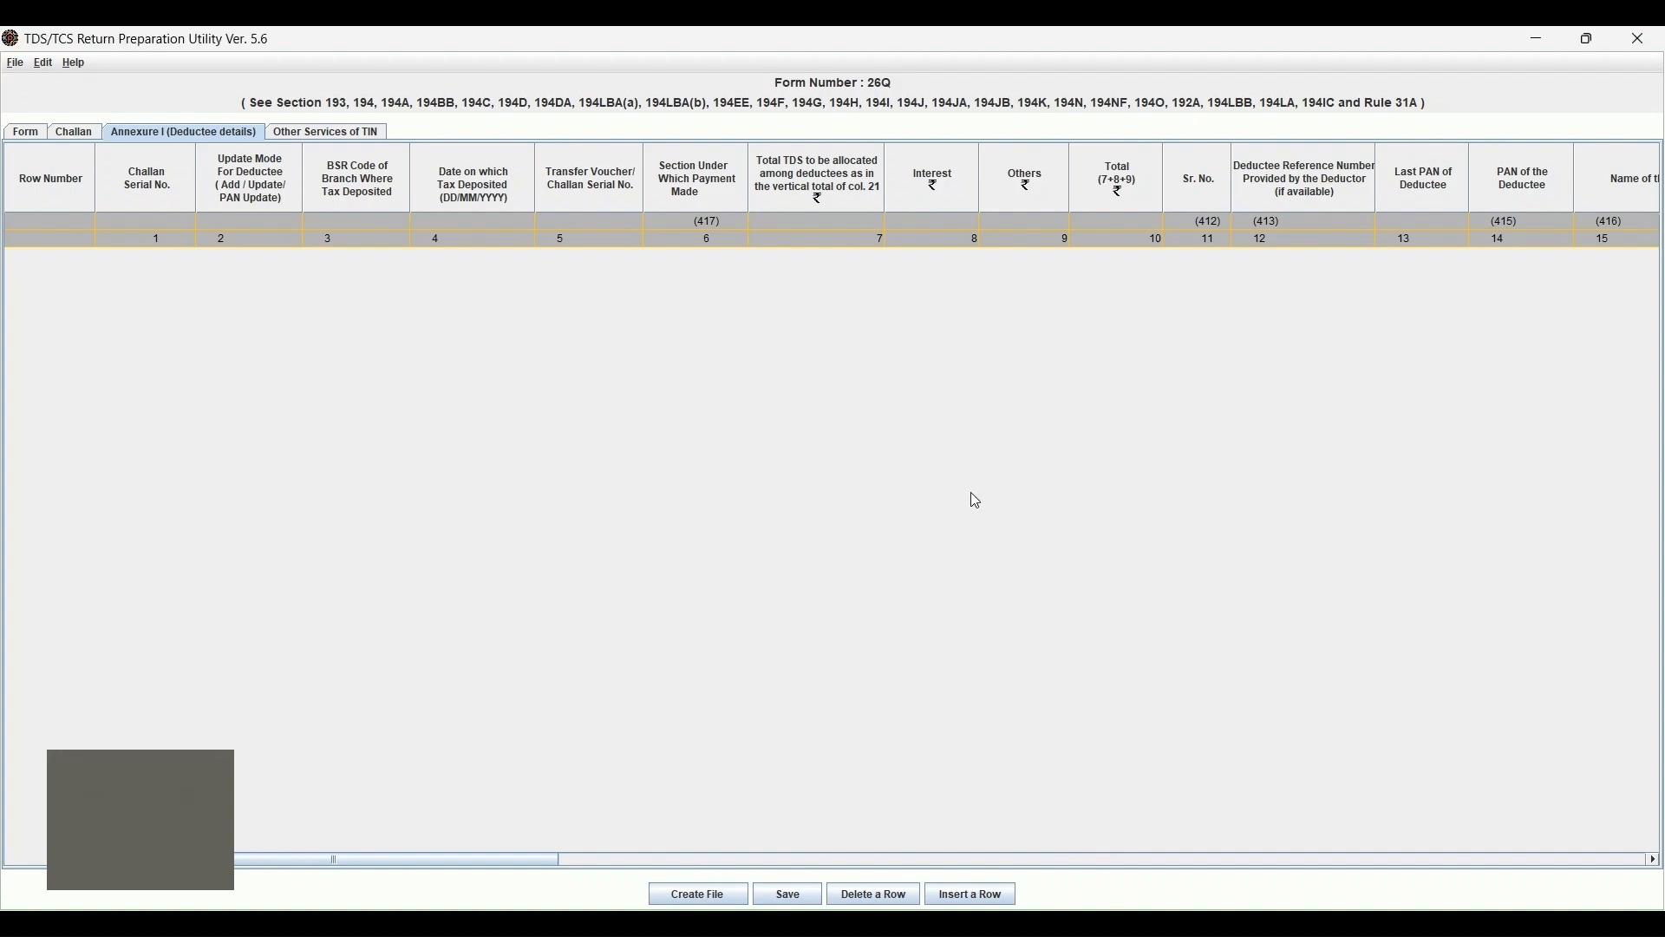
left_click(938, 902)
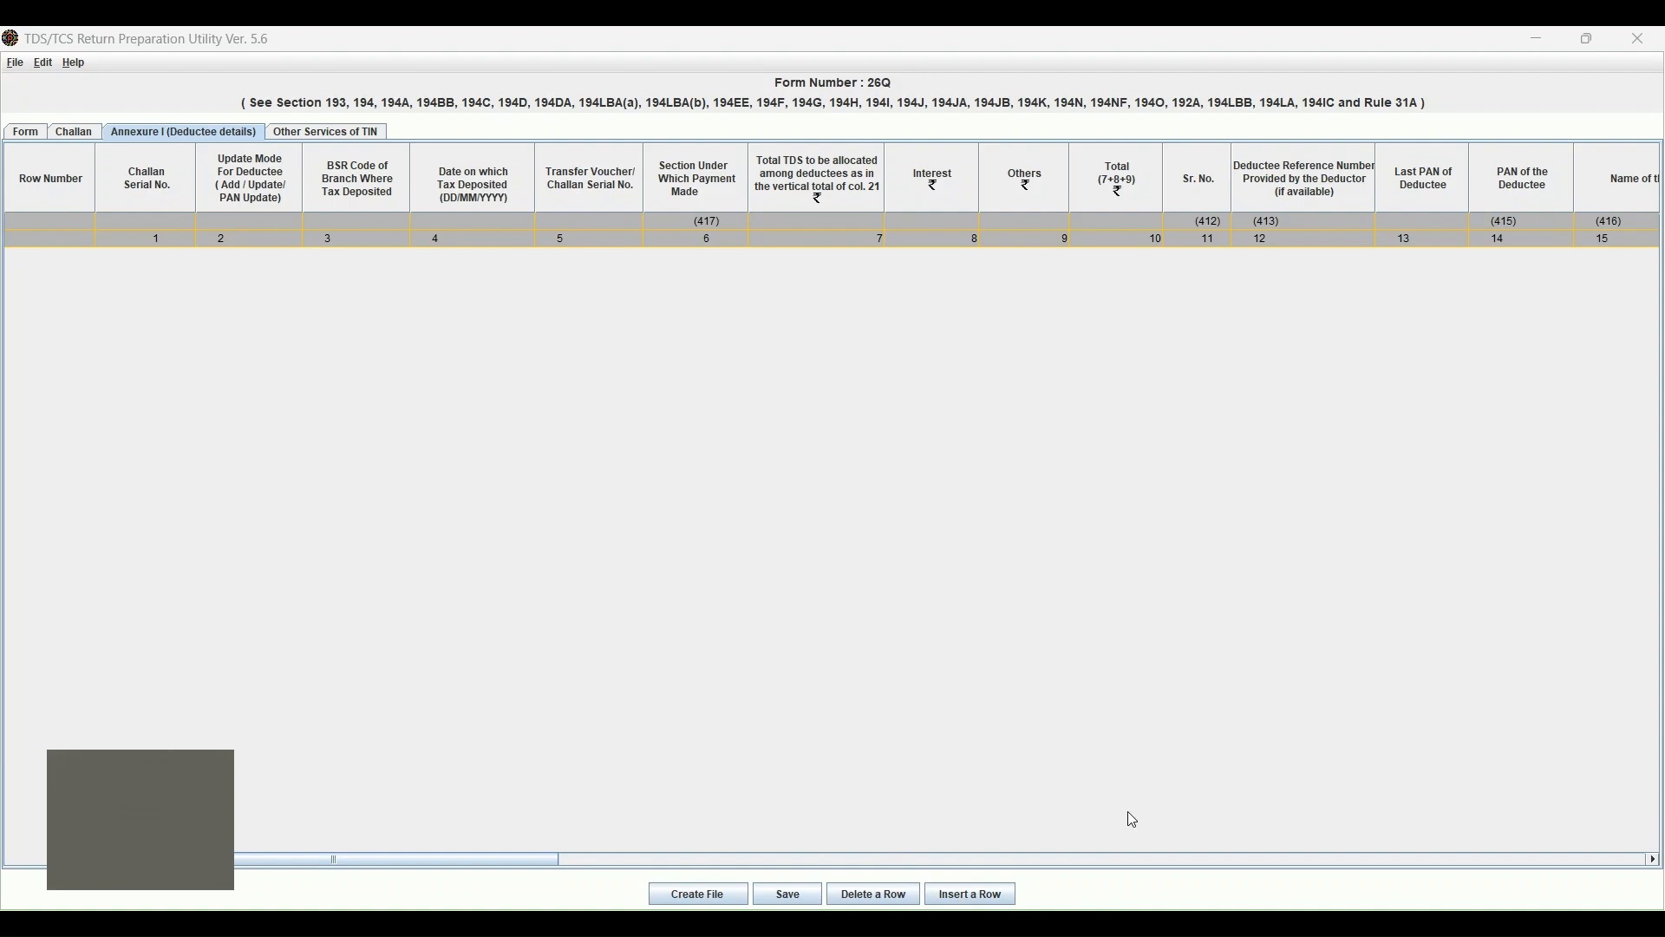
left_click(964, 901)
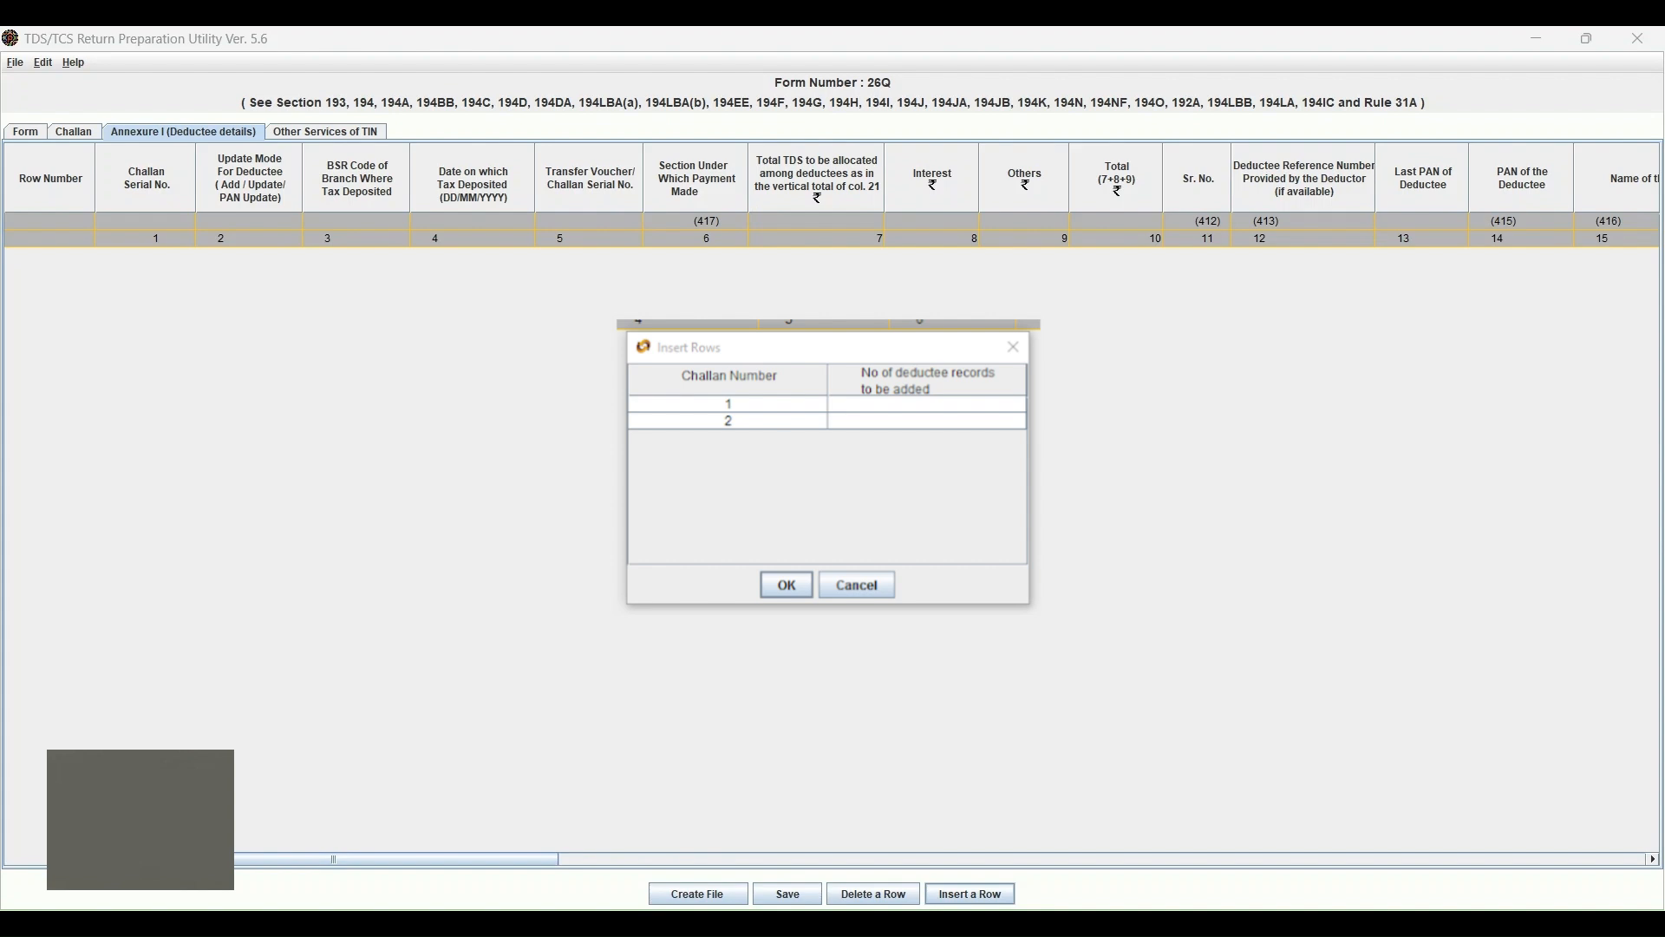
Add the deductee rows across the five challans and choose section 4JB for row 1.
left_click(794, 589)
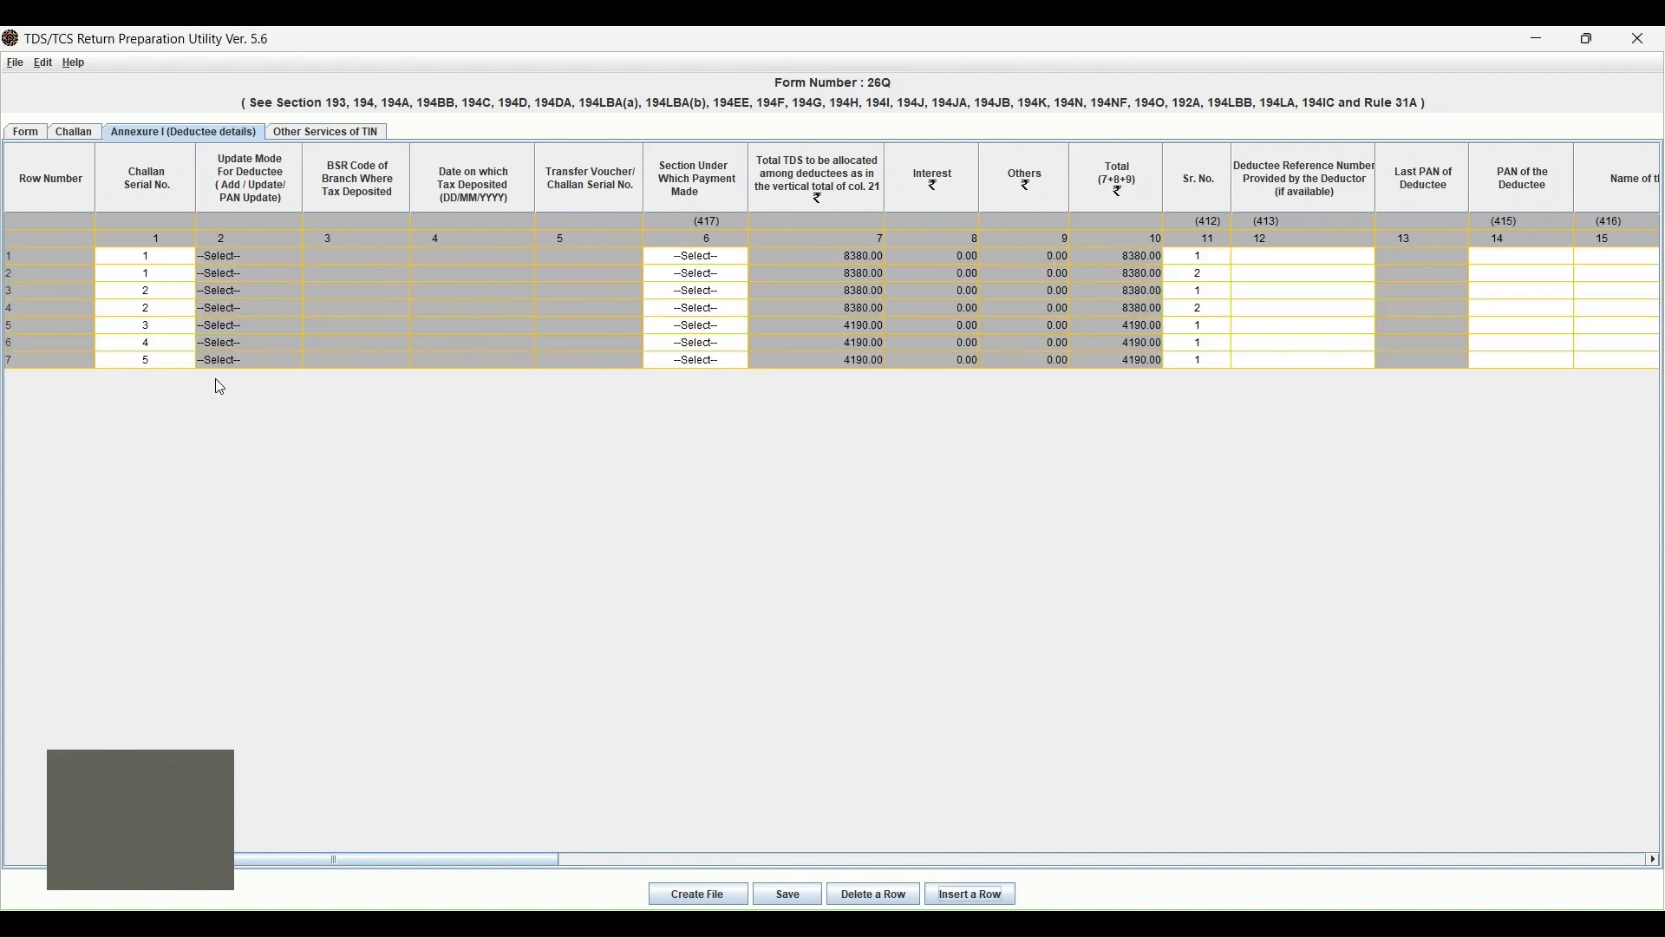
left_click(235, 257)
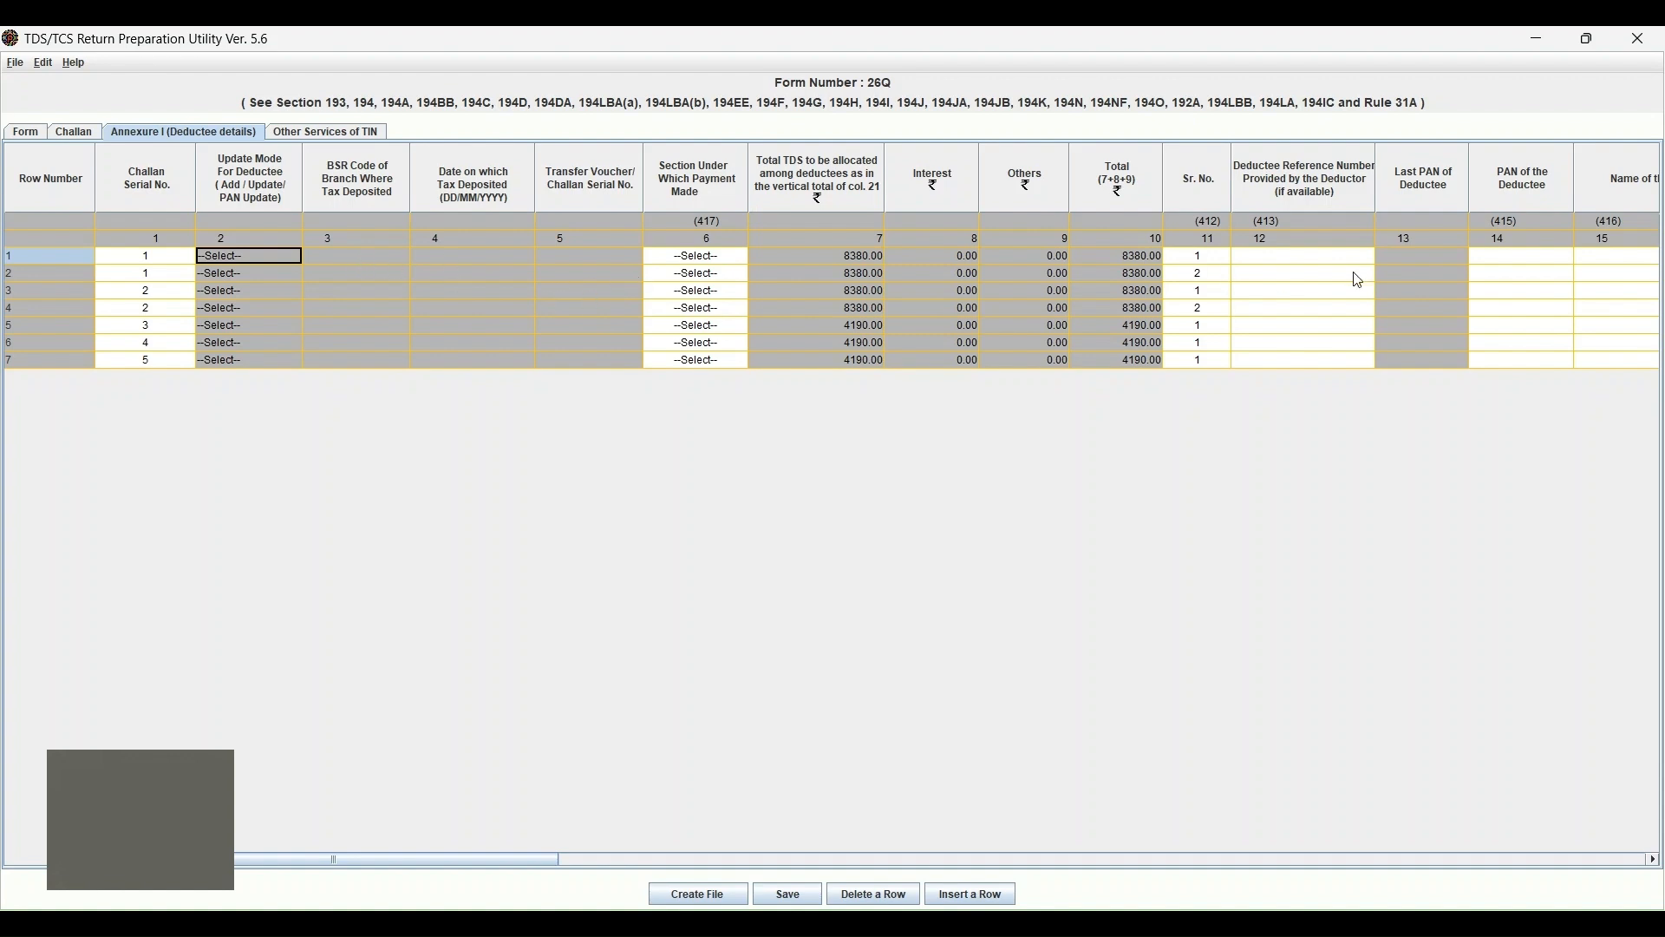
left_click(697, 254)
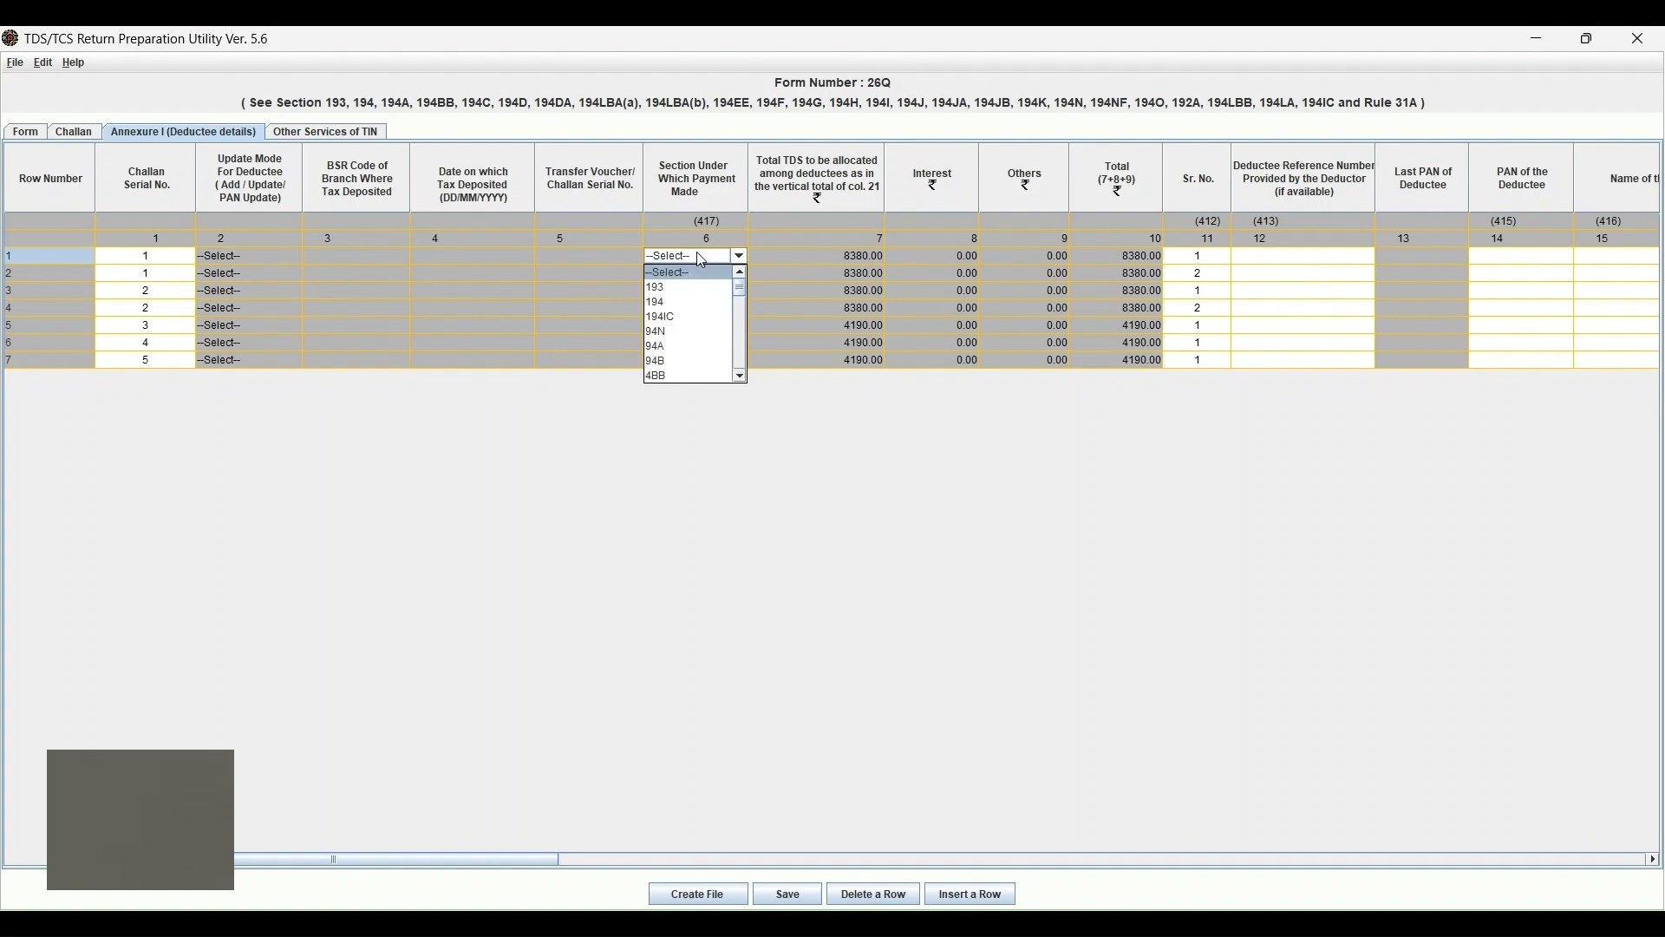
left_click(742, 314)
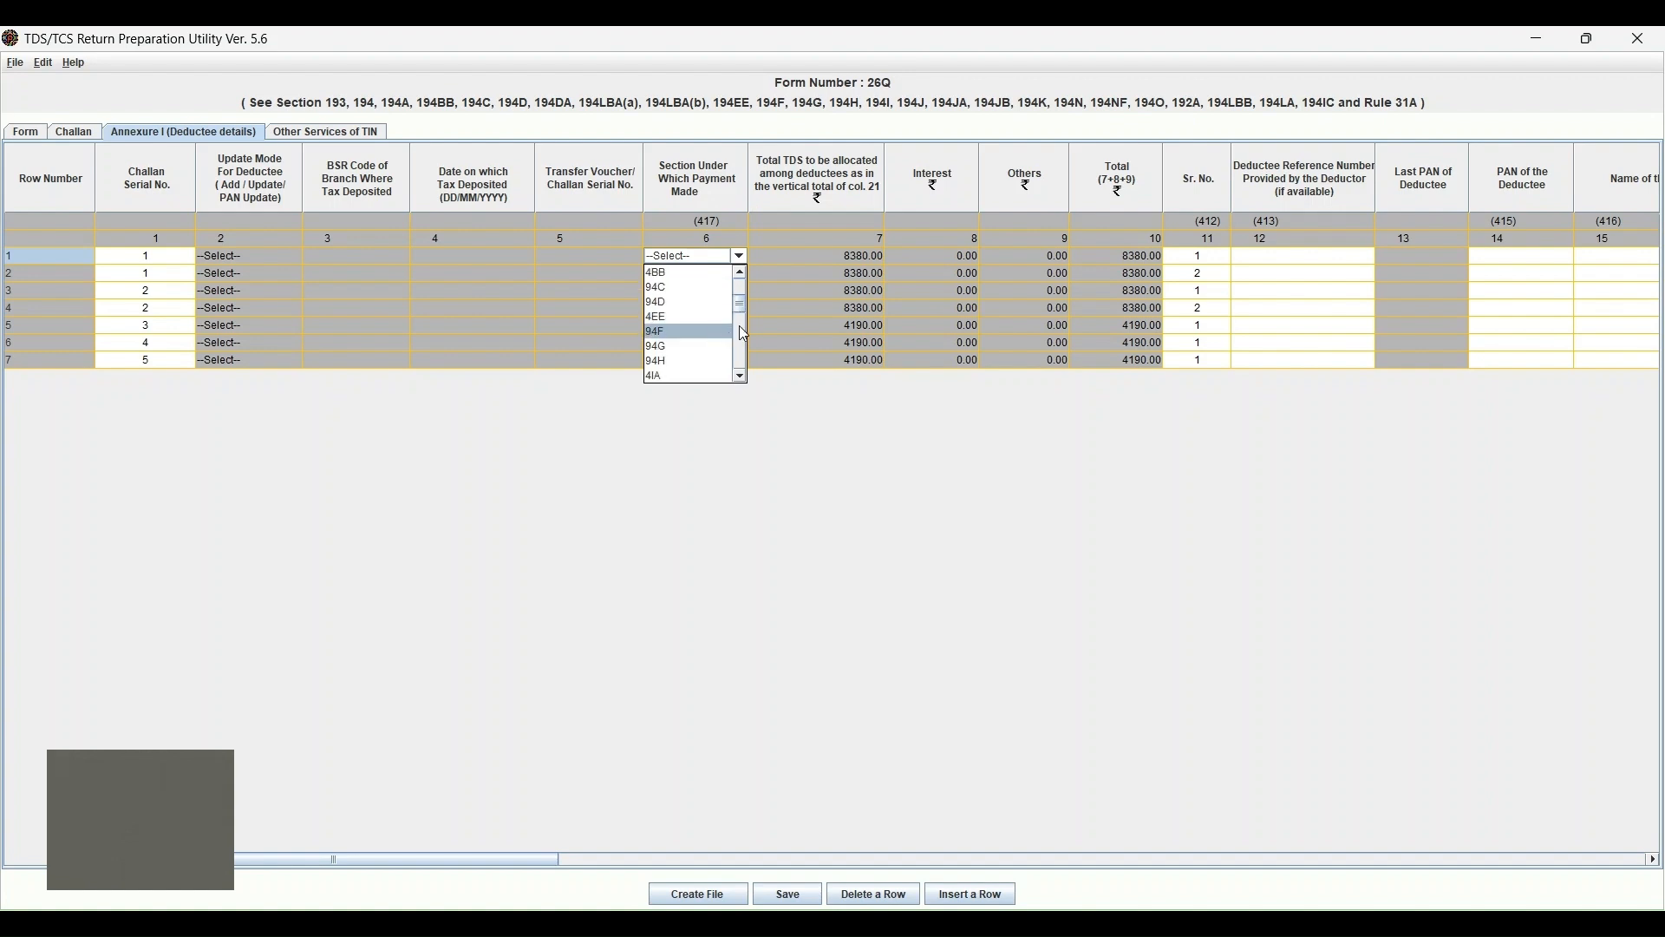
left_click(744, 333)
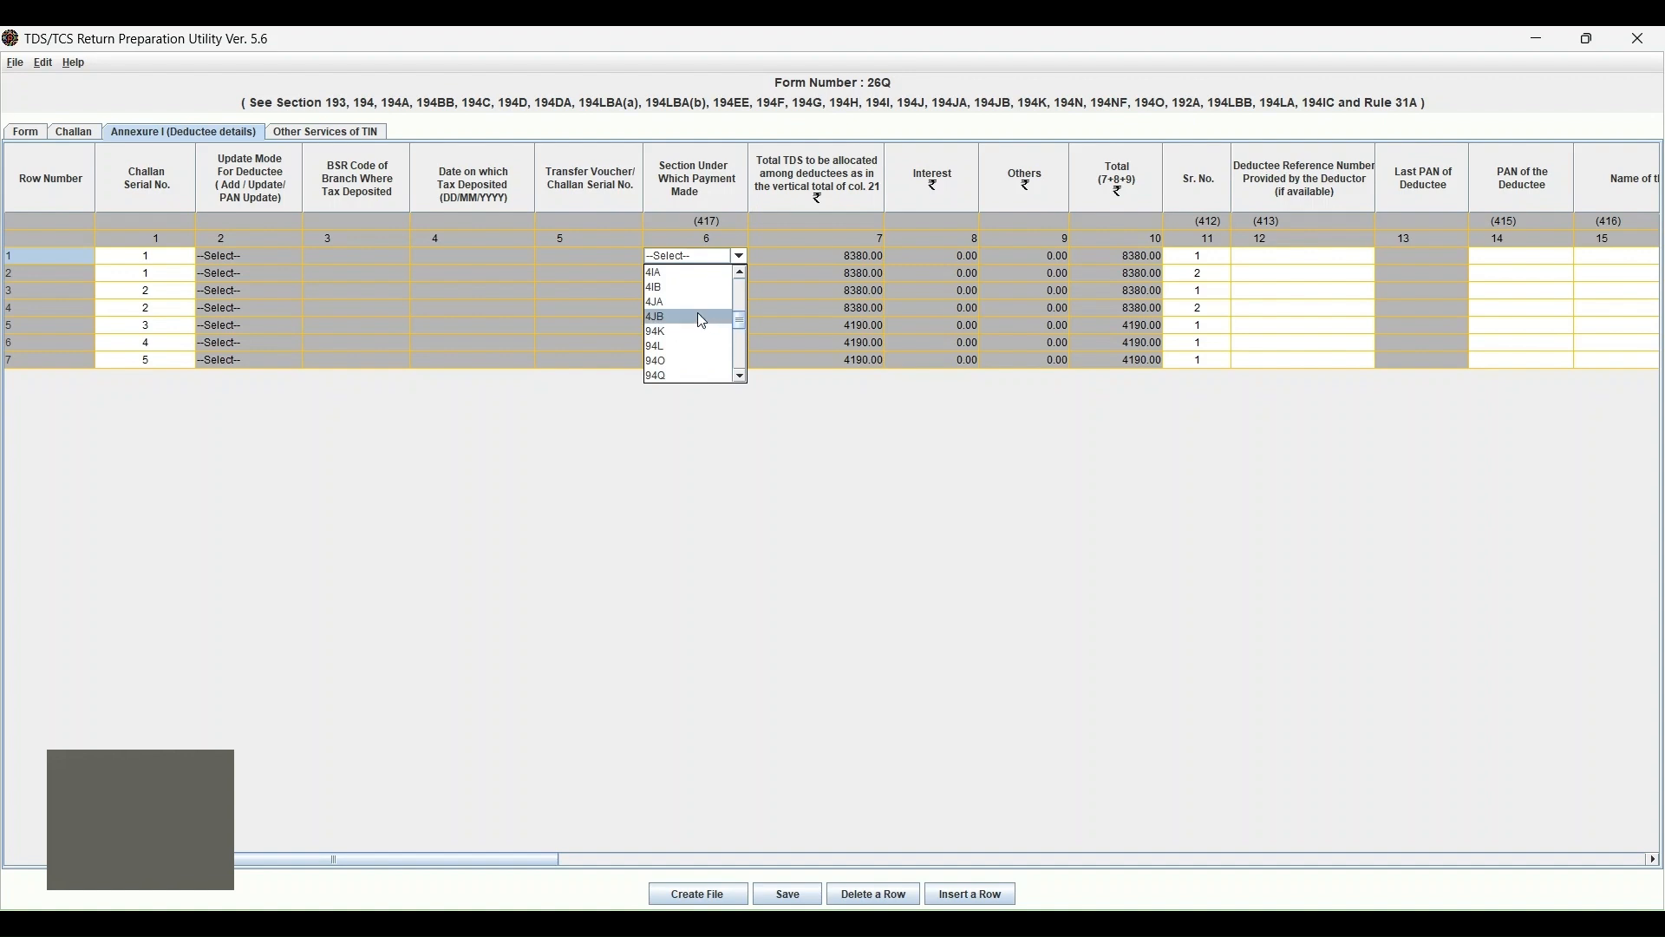
left_click(697, 316)
left_click(701, 259)
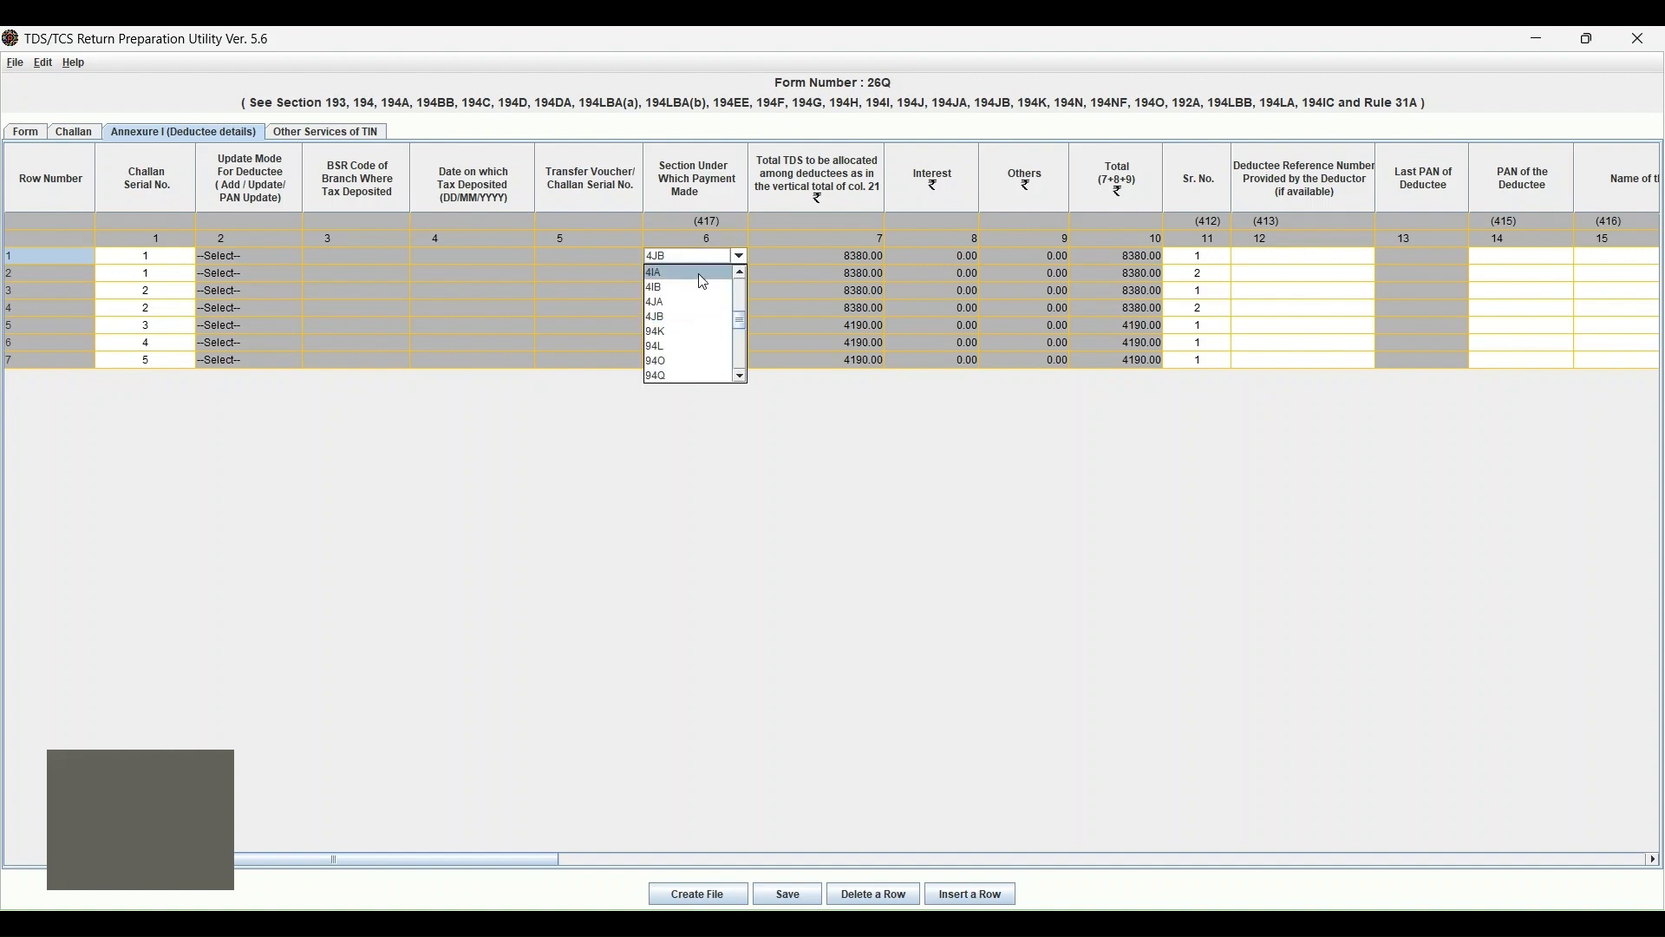
left_click(665, 319)
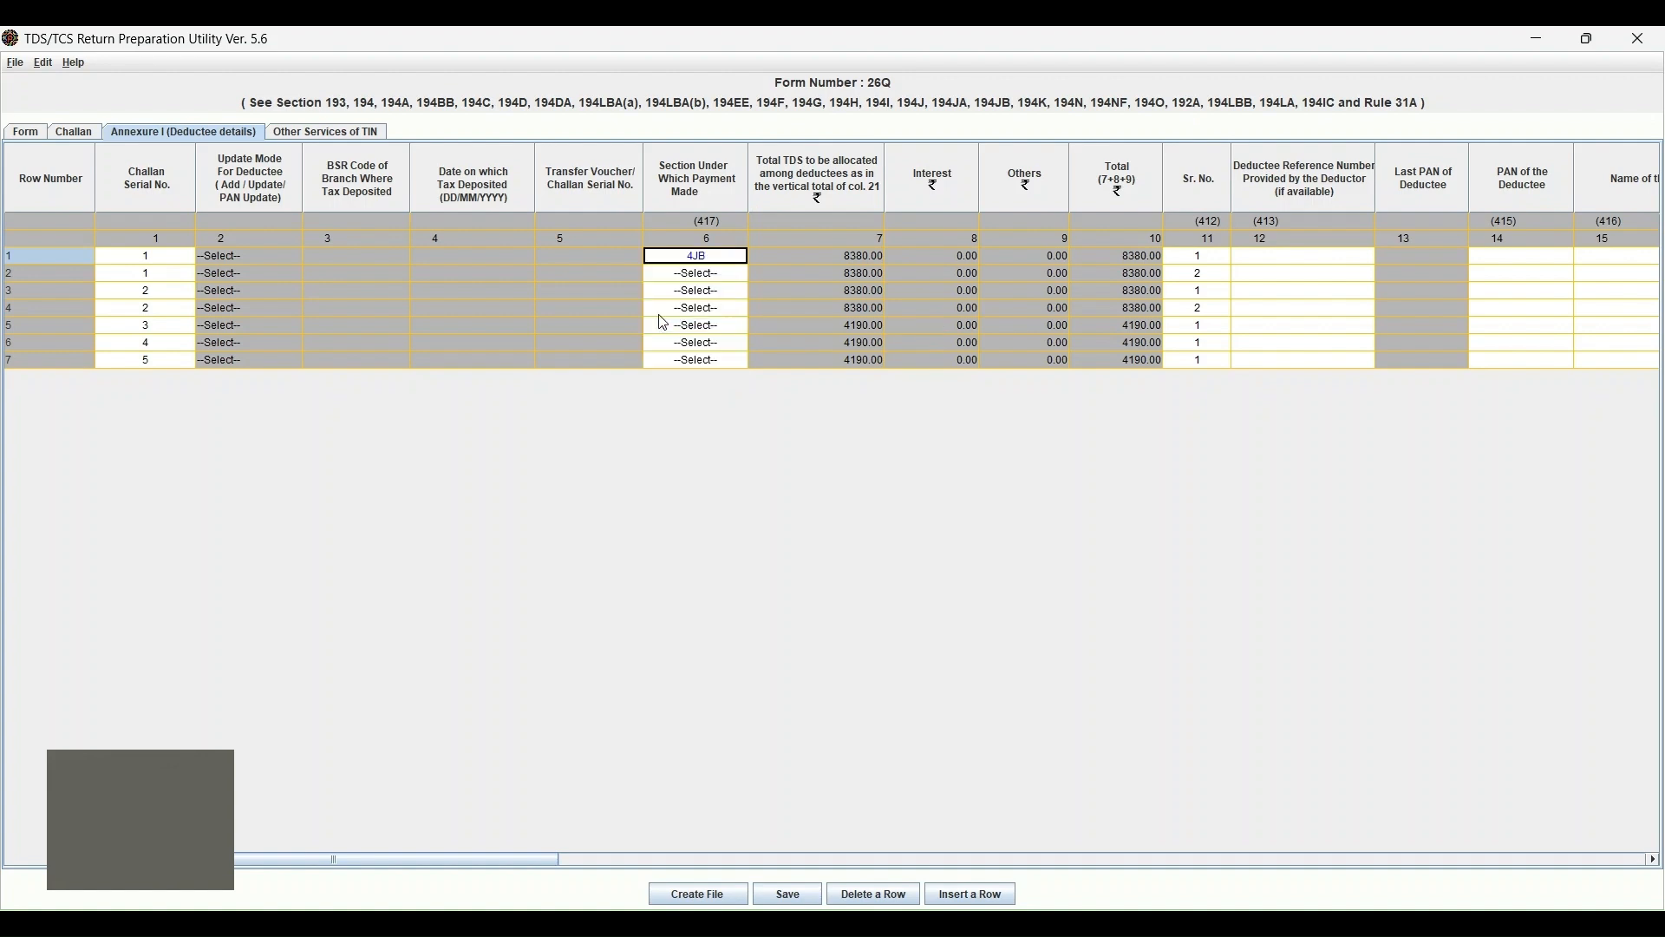
Paste section 4JB down into deductee rows 2 through 7.
key("Down")
key("ctrl+v")
key("Down")
key("ctrl+v")
key("Down")
key("ctrl+v")
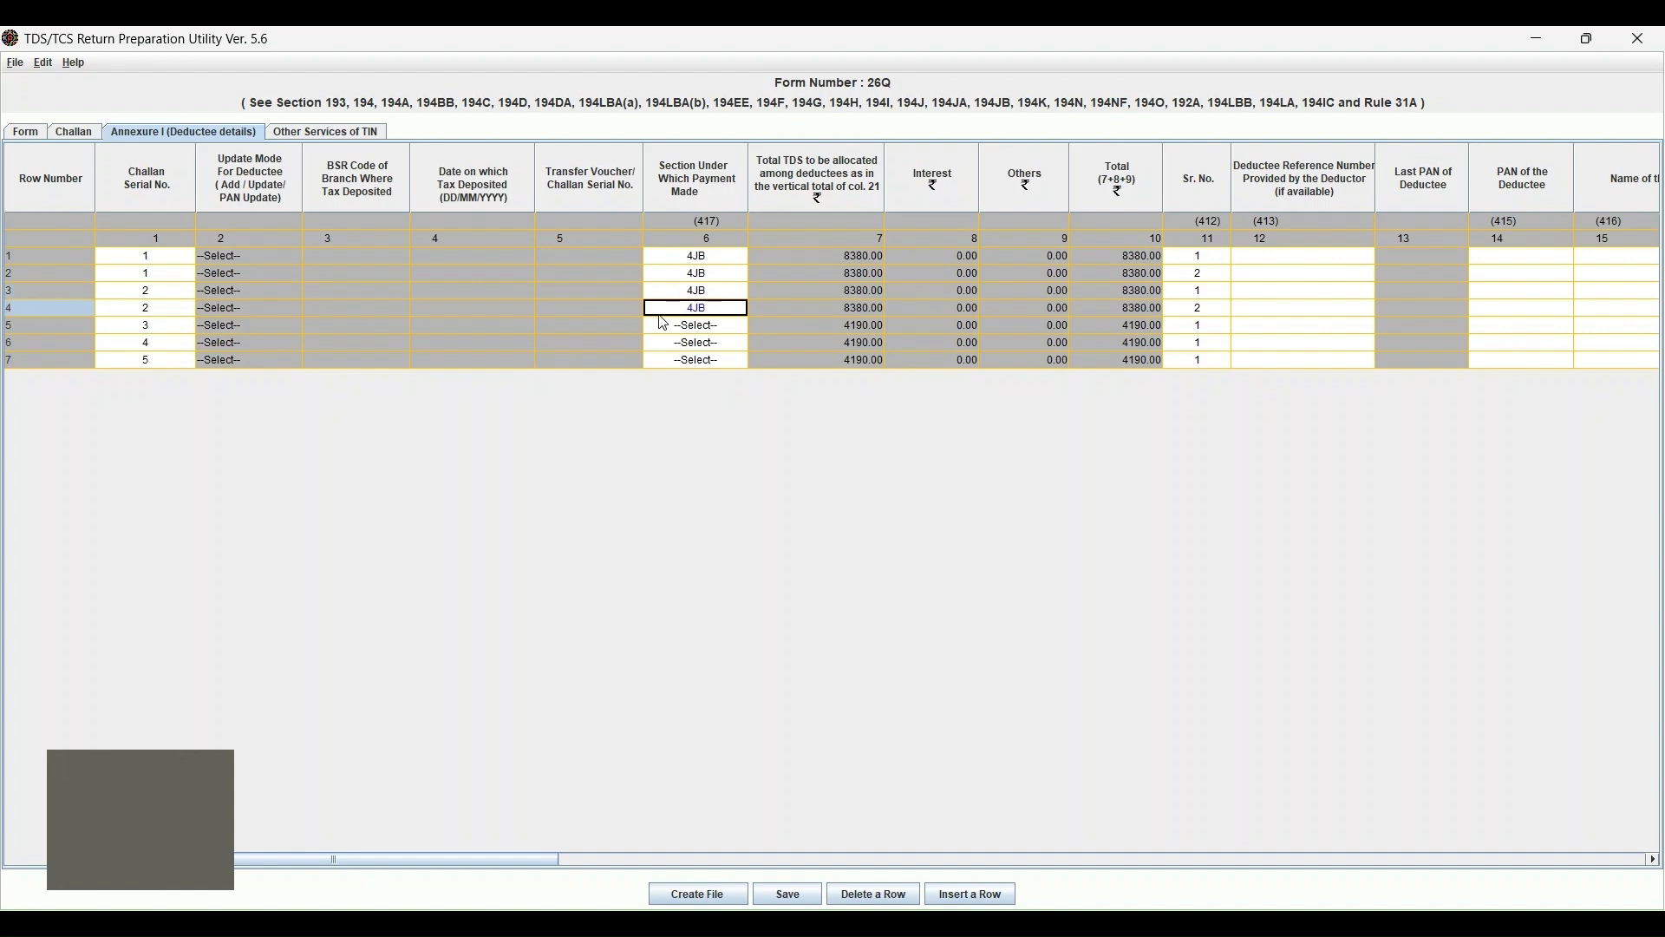
key("Down")
type("4JB")
key("Down")
type("4JB")
key("Down")
type("4JB")
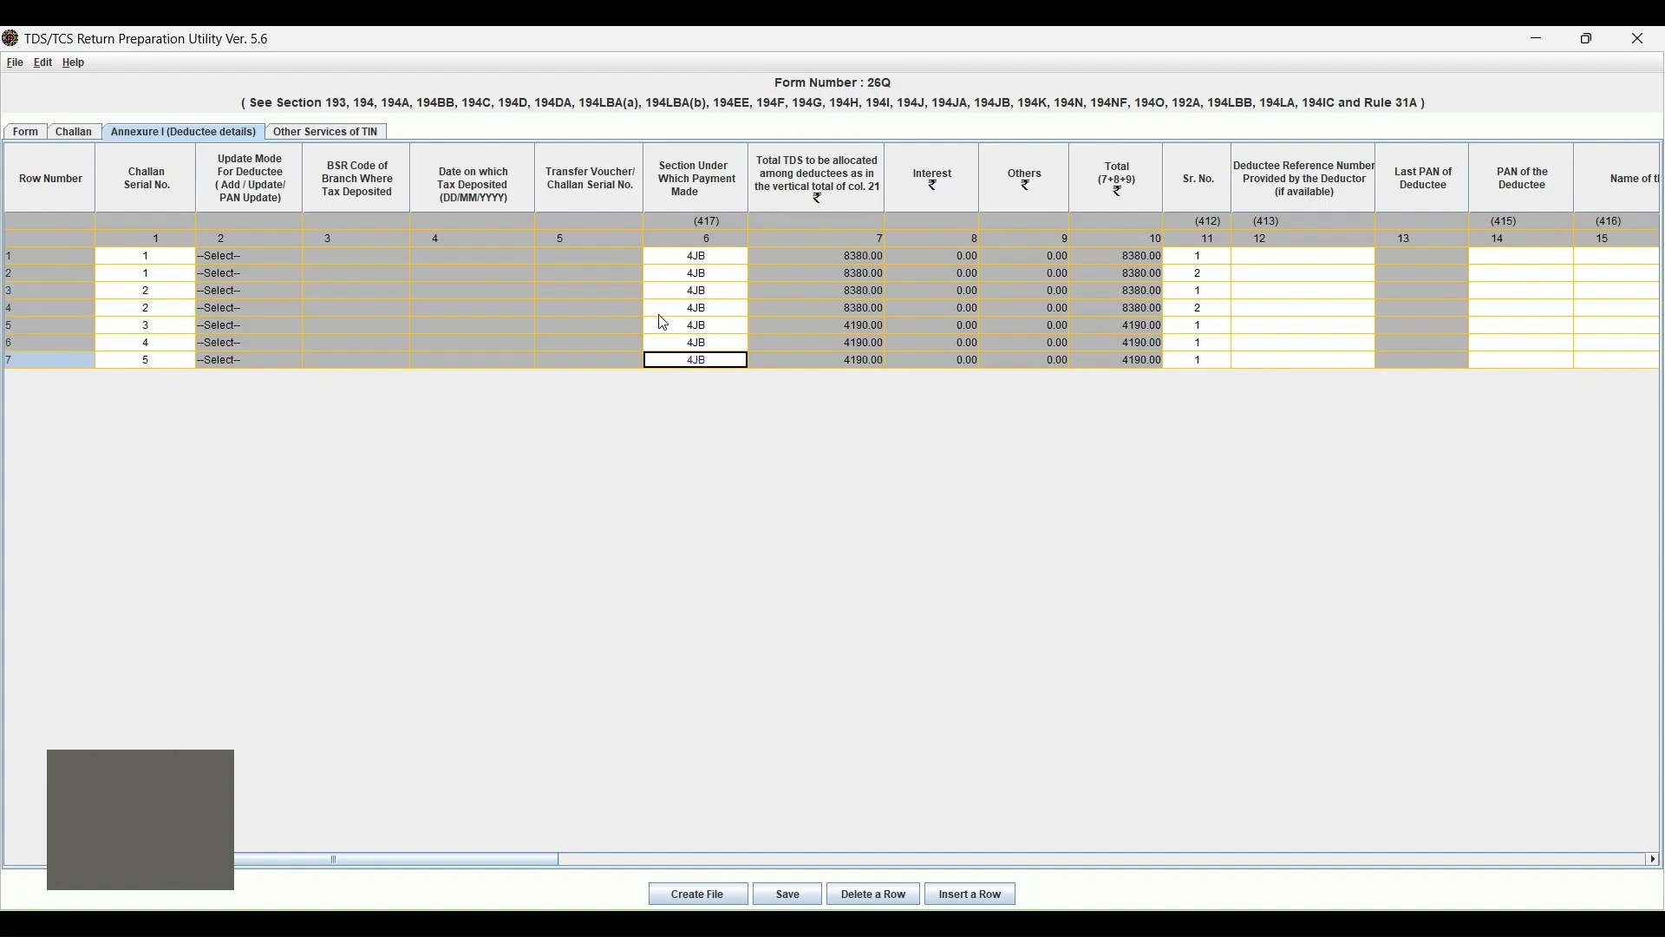
key("Up")
key("Up")
key("Up")
key("Up")
key("Up")
key("Up")
key("Up")
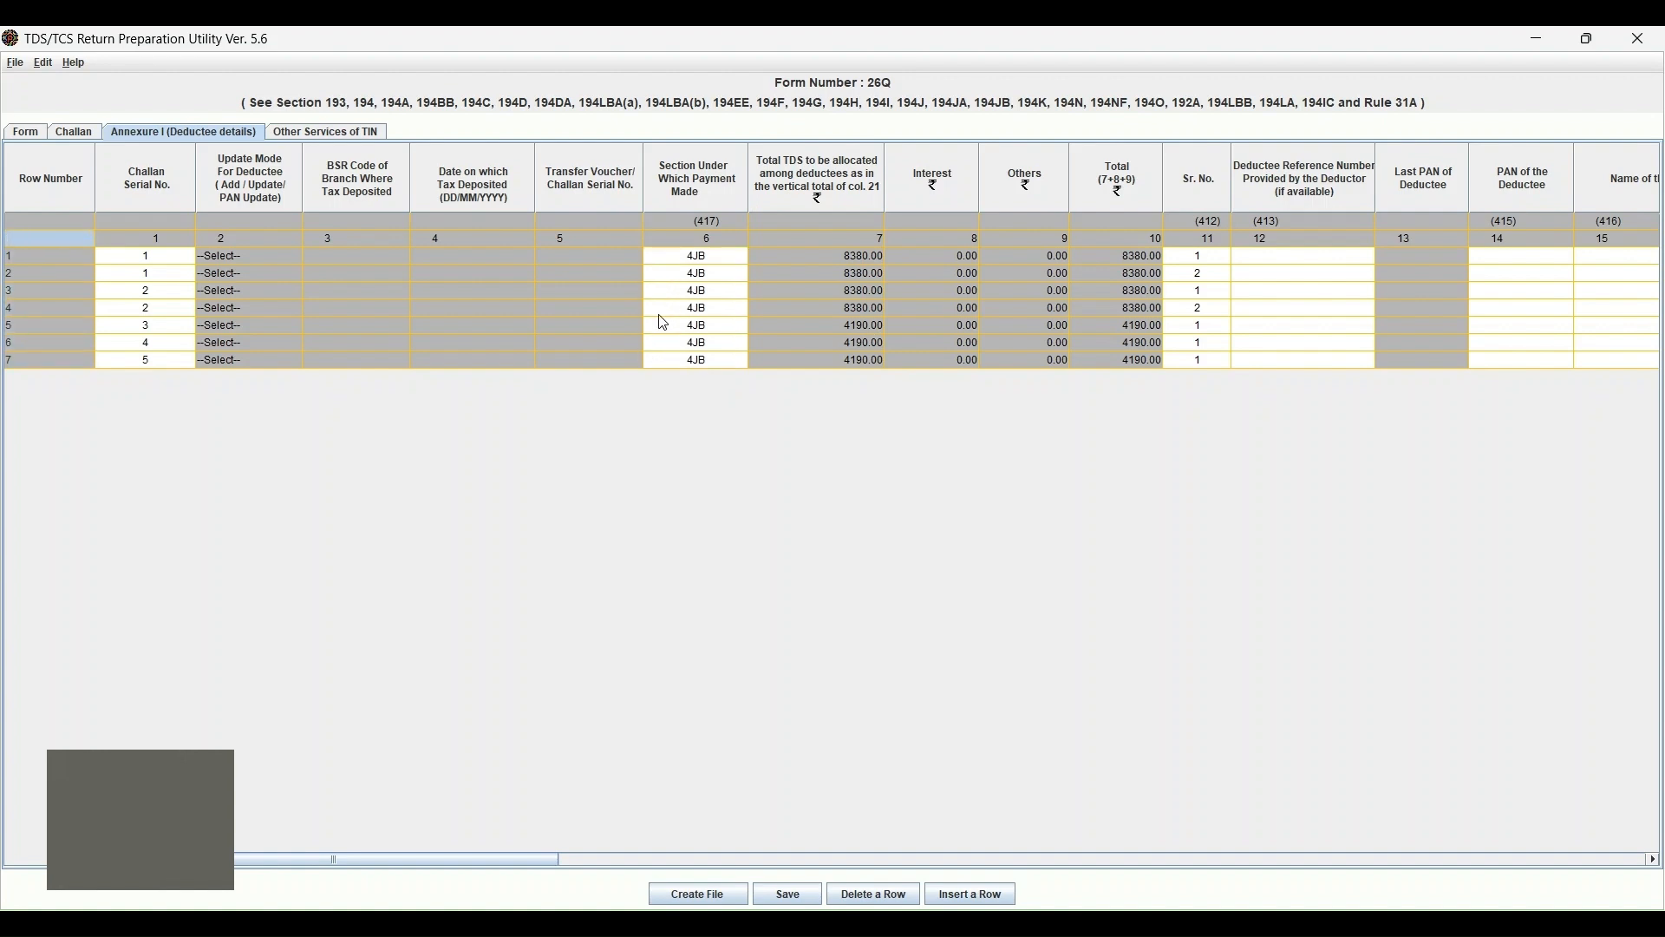
Enter the deductee's PAN in row 1's PAN of the Deductee cell.
left_click(839, 262)
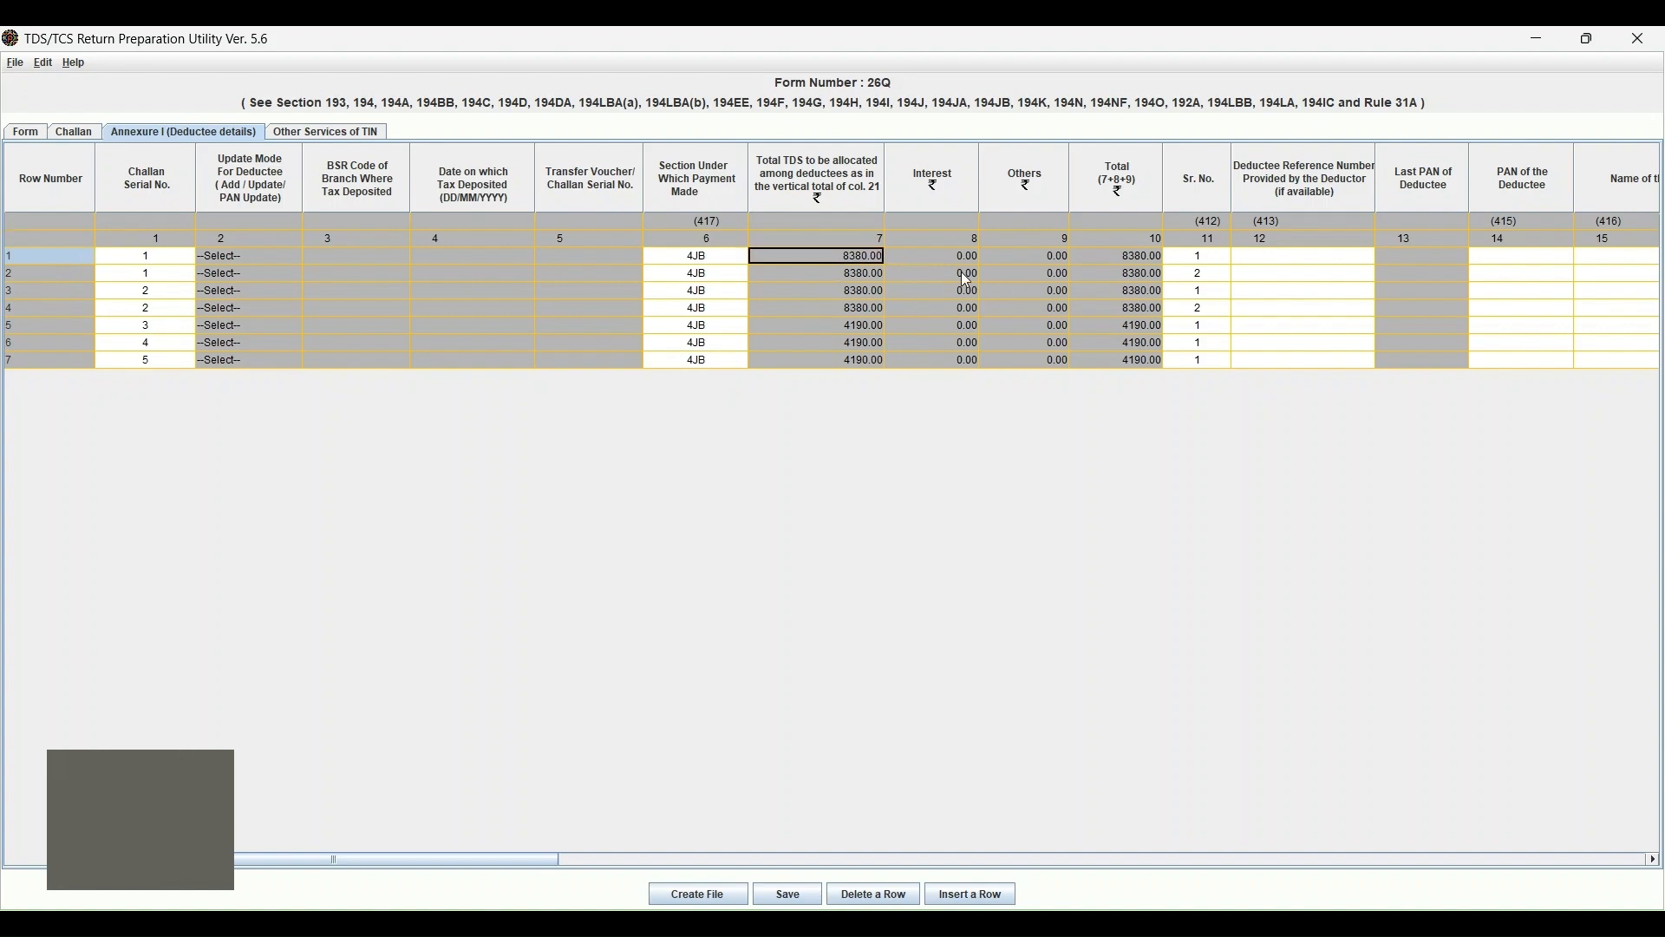
left_click(1228, 259)
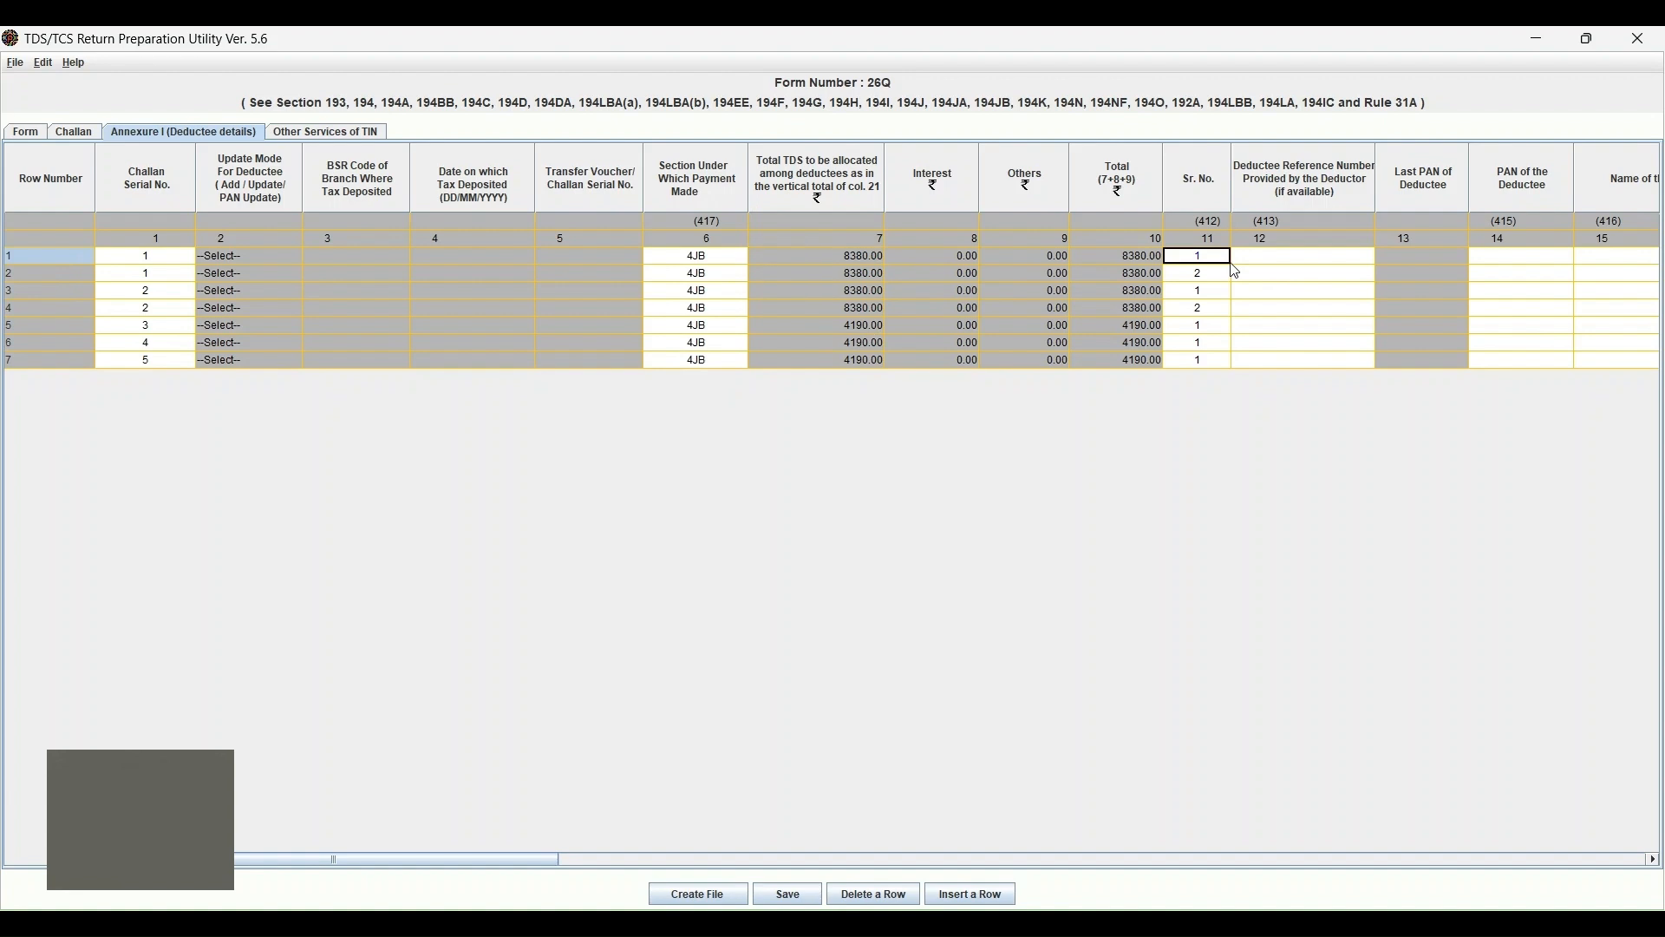
key("Tab")
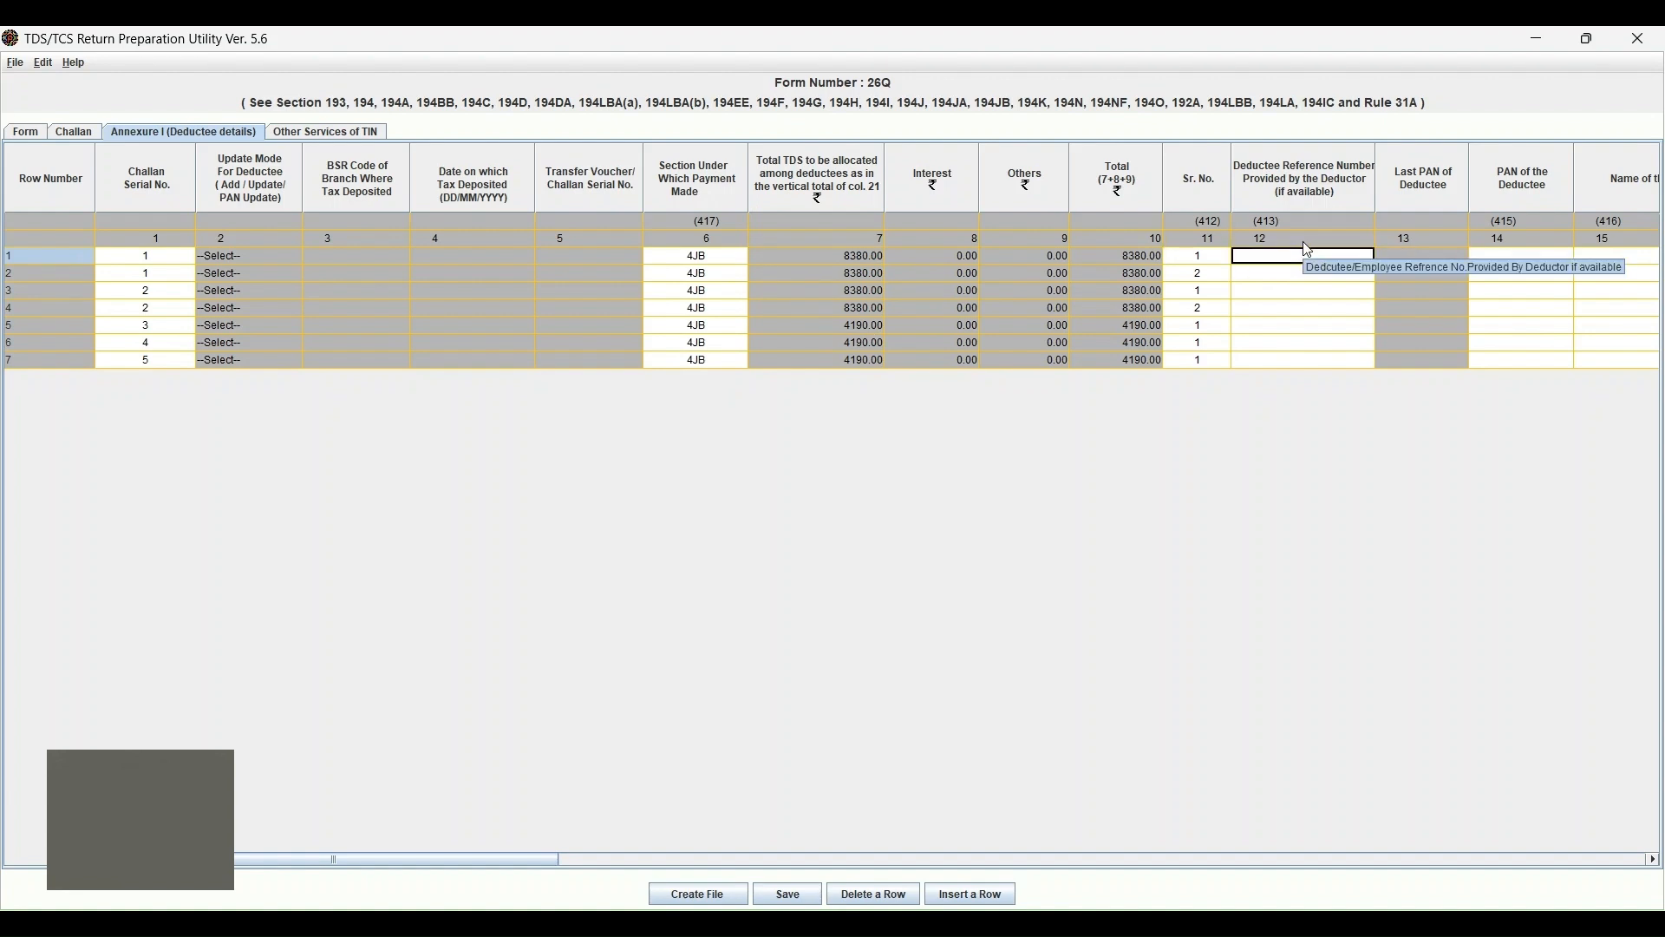
key("Tab")
key("Tab")
key("Tab")
key("Tab")
key("shift+Tab")
key("shift+Tab")
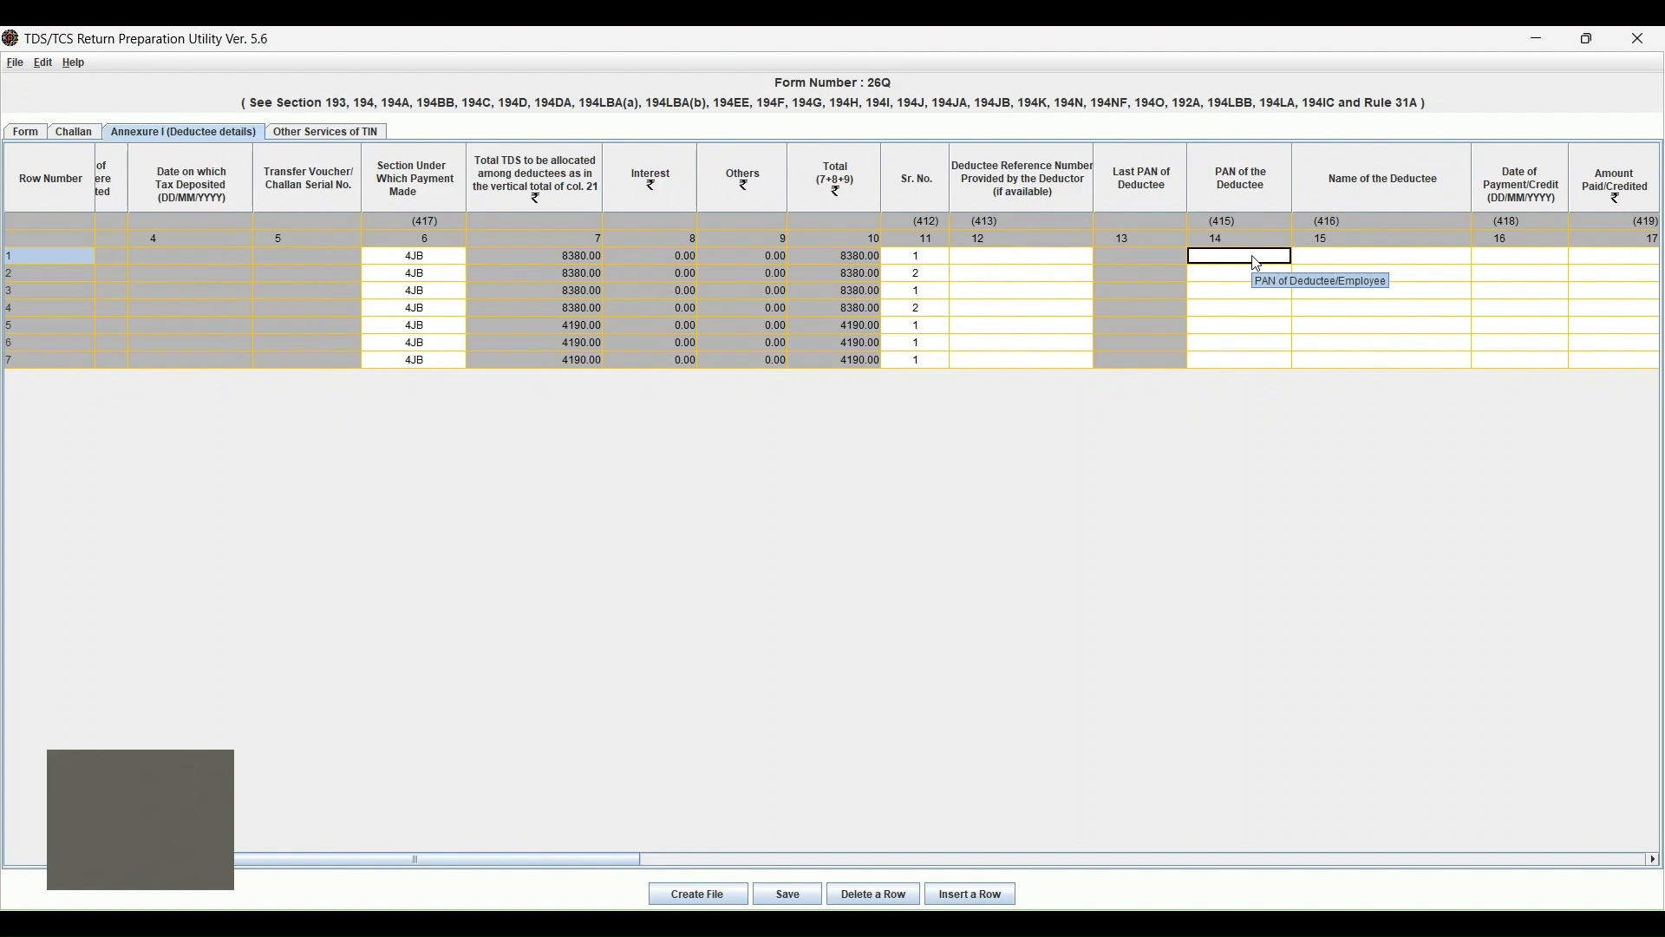
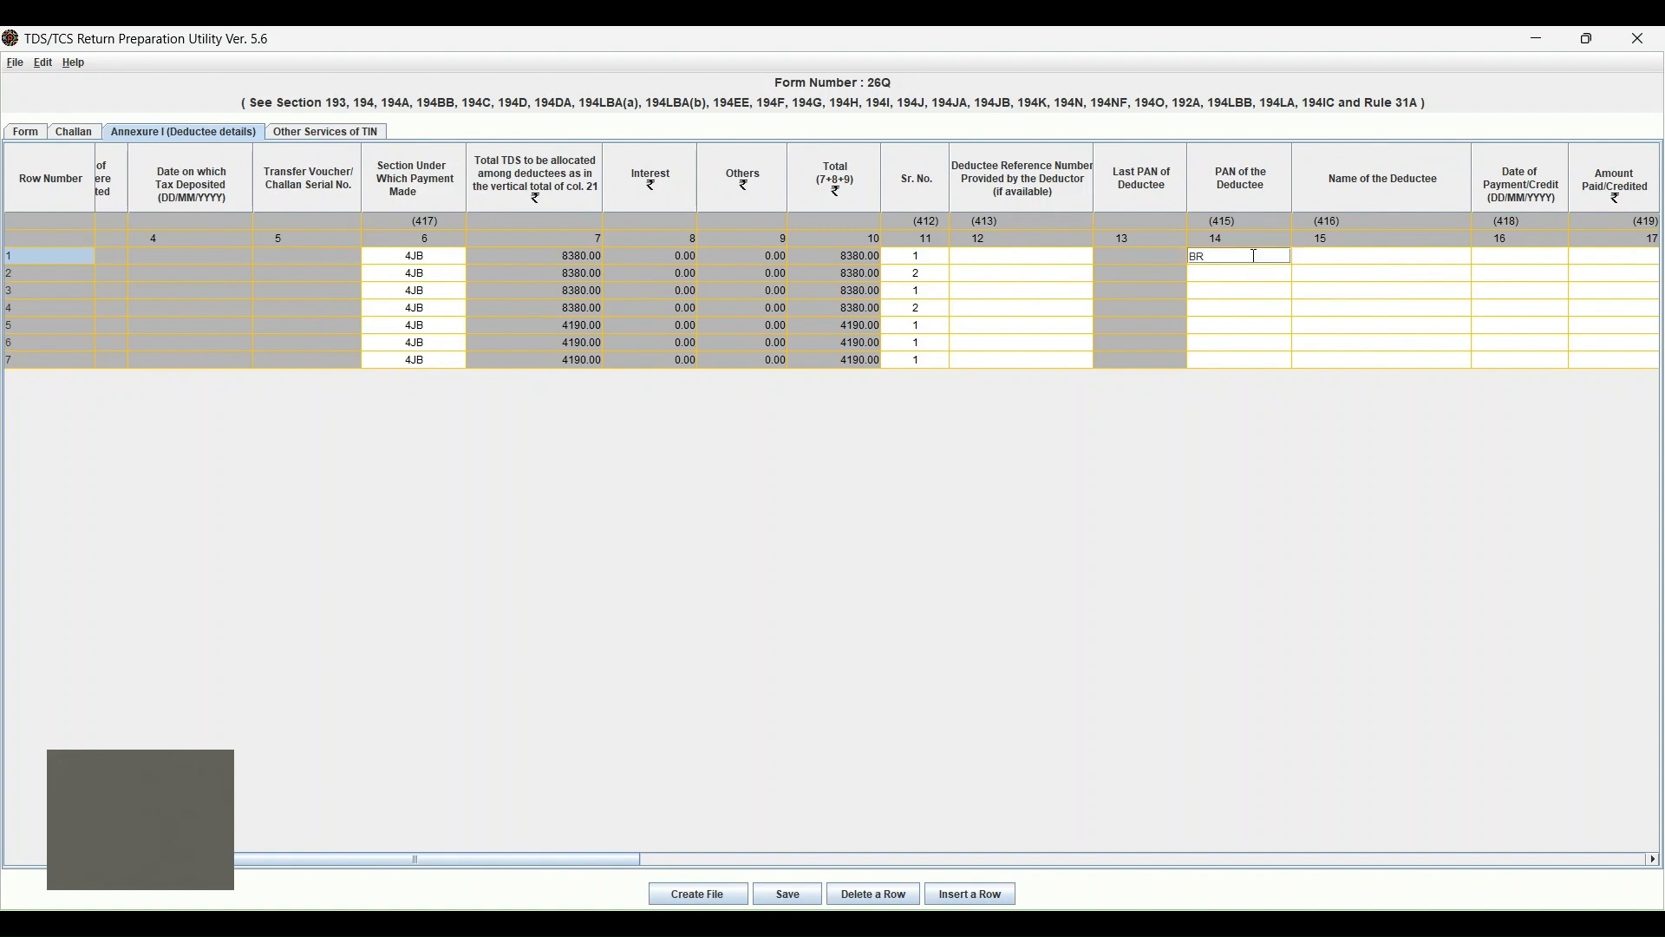
key("Return")
key("Return")
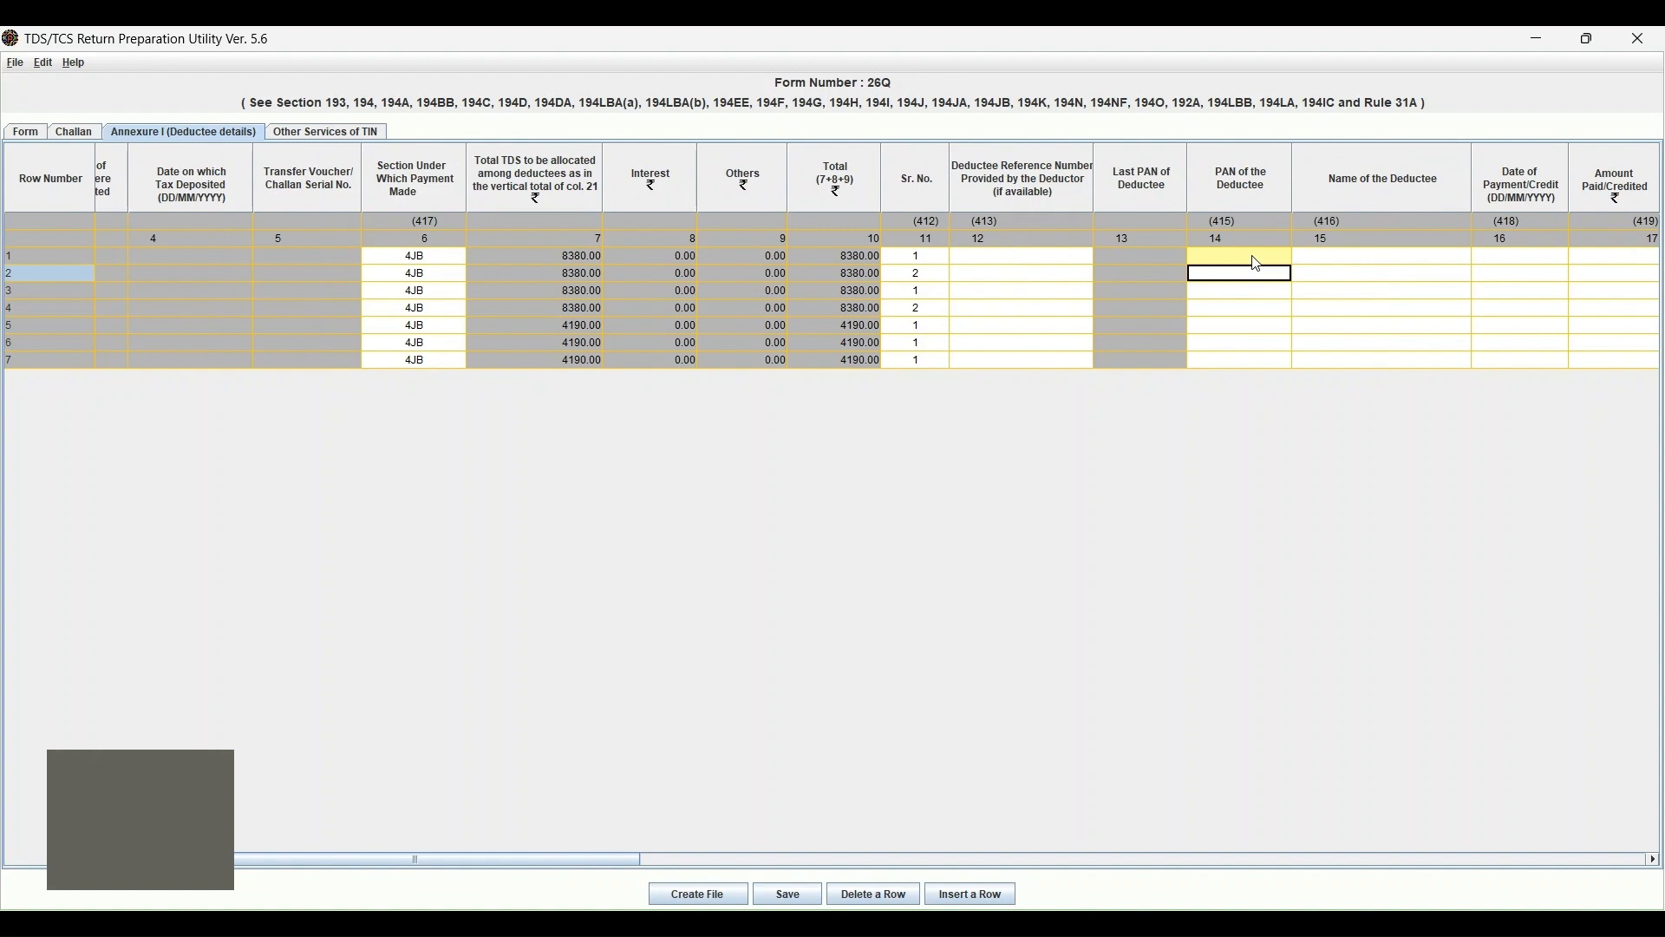
key("F2")
left_click(1232, 259)
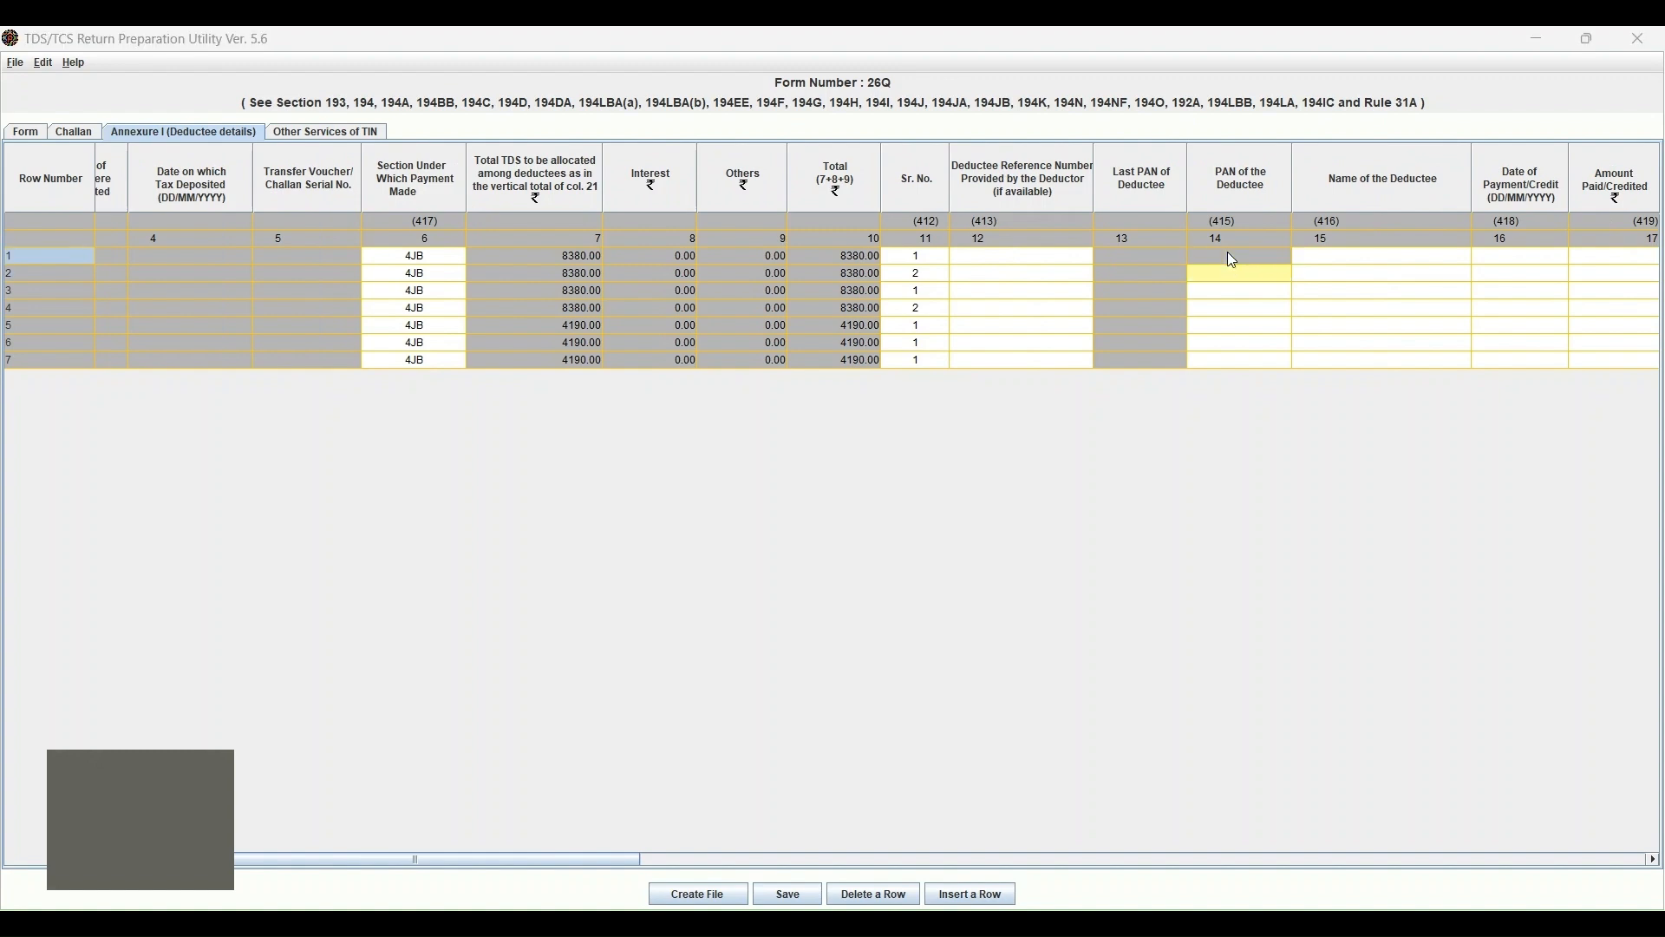
left_click(1233, 259)
double_click(1229, 254)
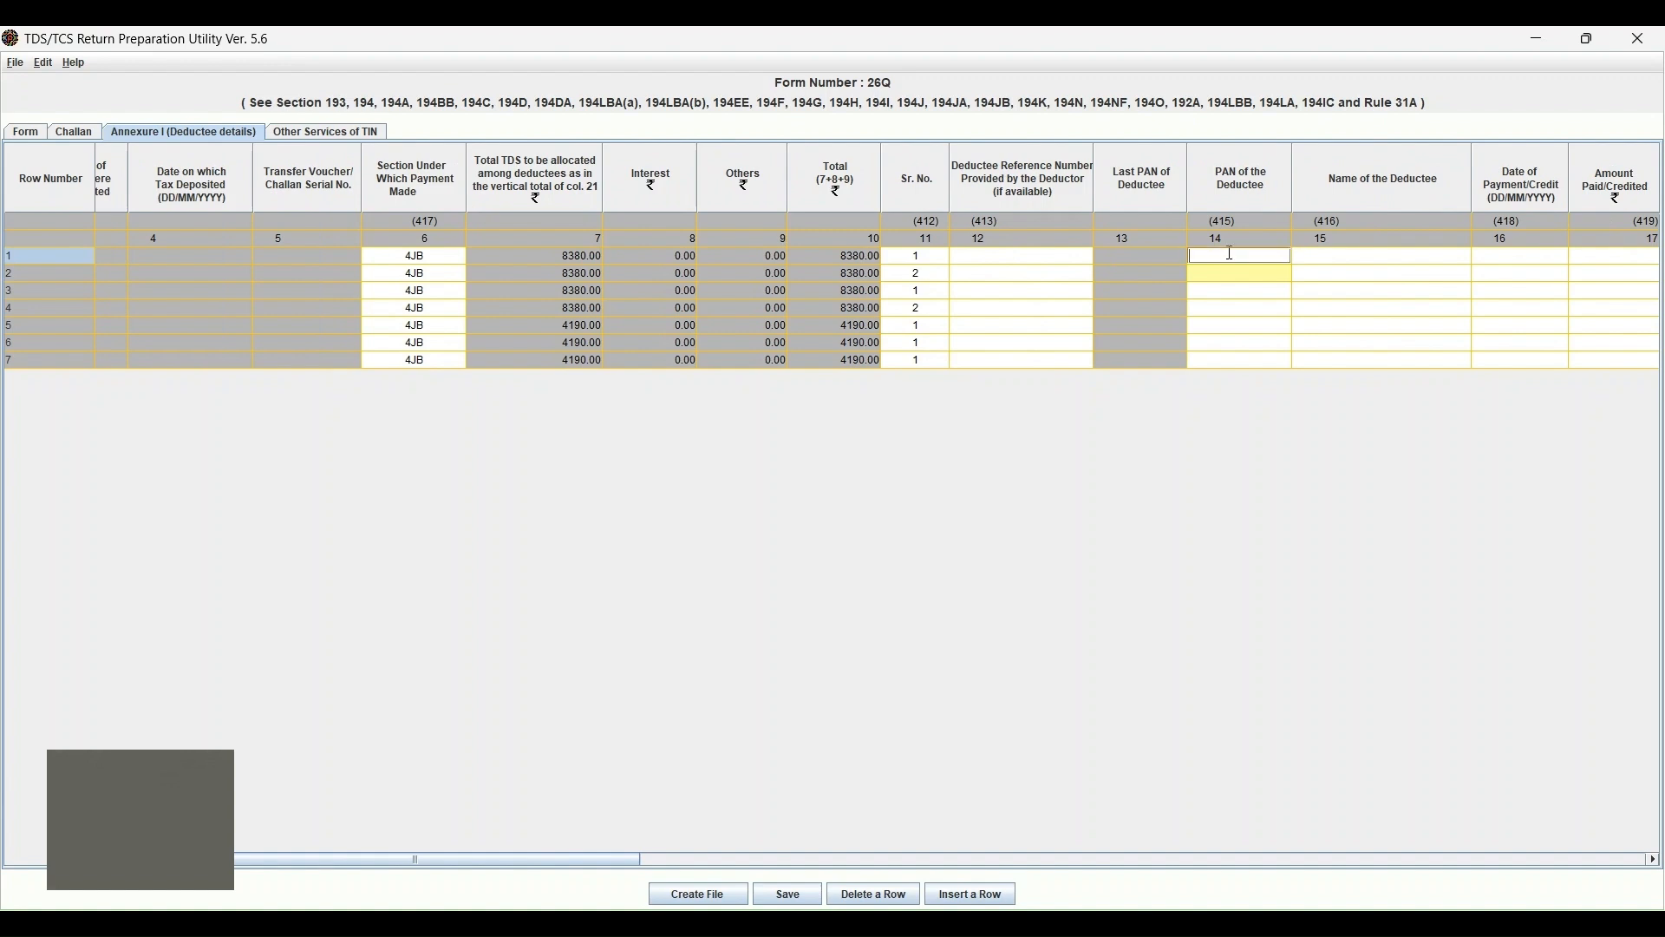
type("GSSSADJAJ")
Type the deductee's full name into row 1's Name of the Deductee column.
left_click(1353, 259)
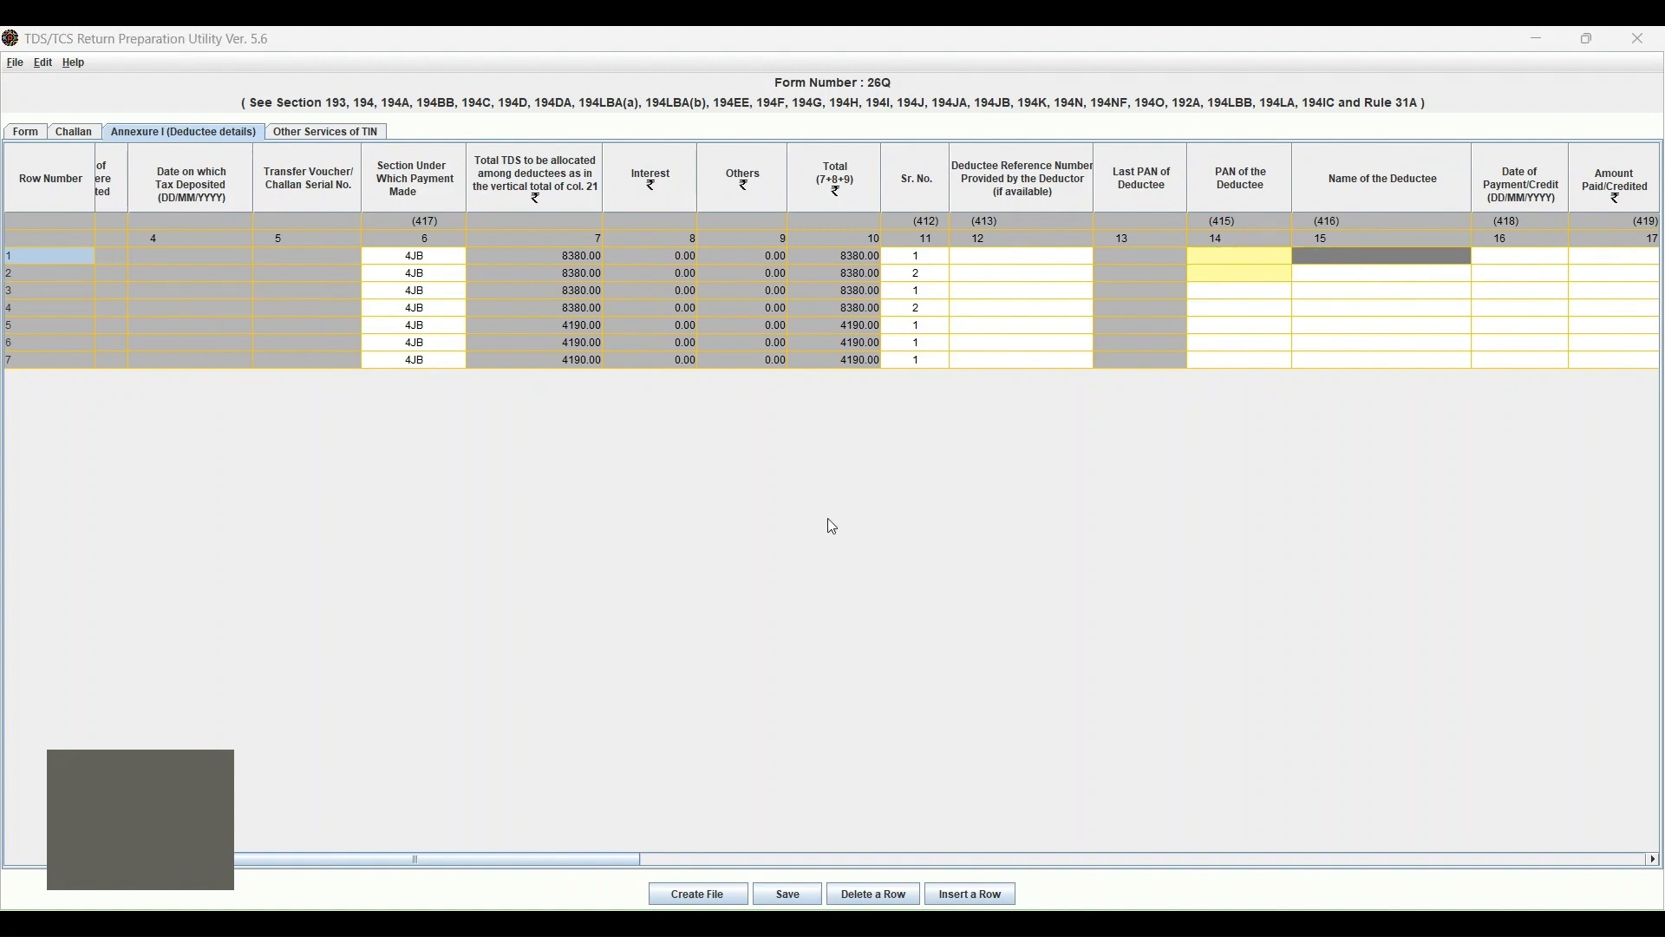
left_click(827, 517)
double_click(1377, 258)
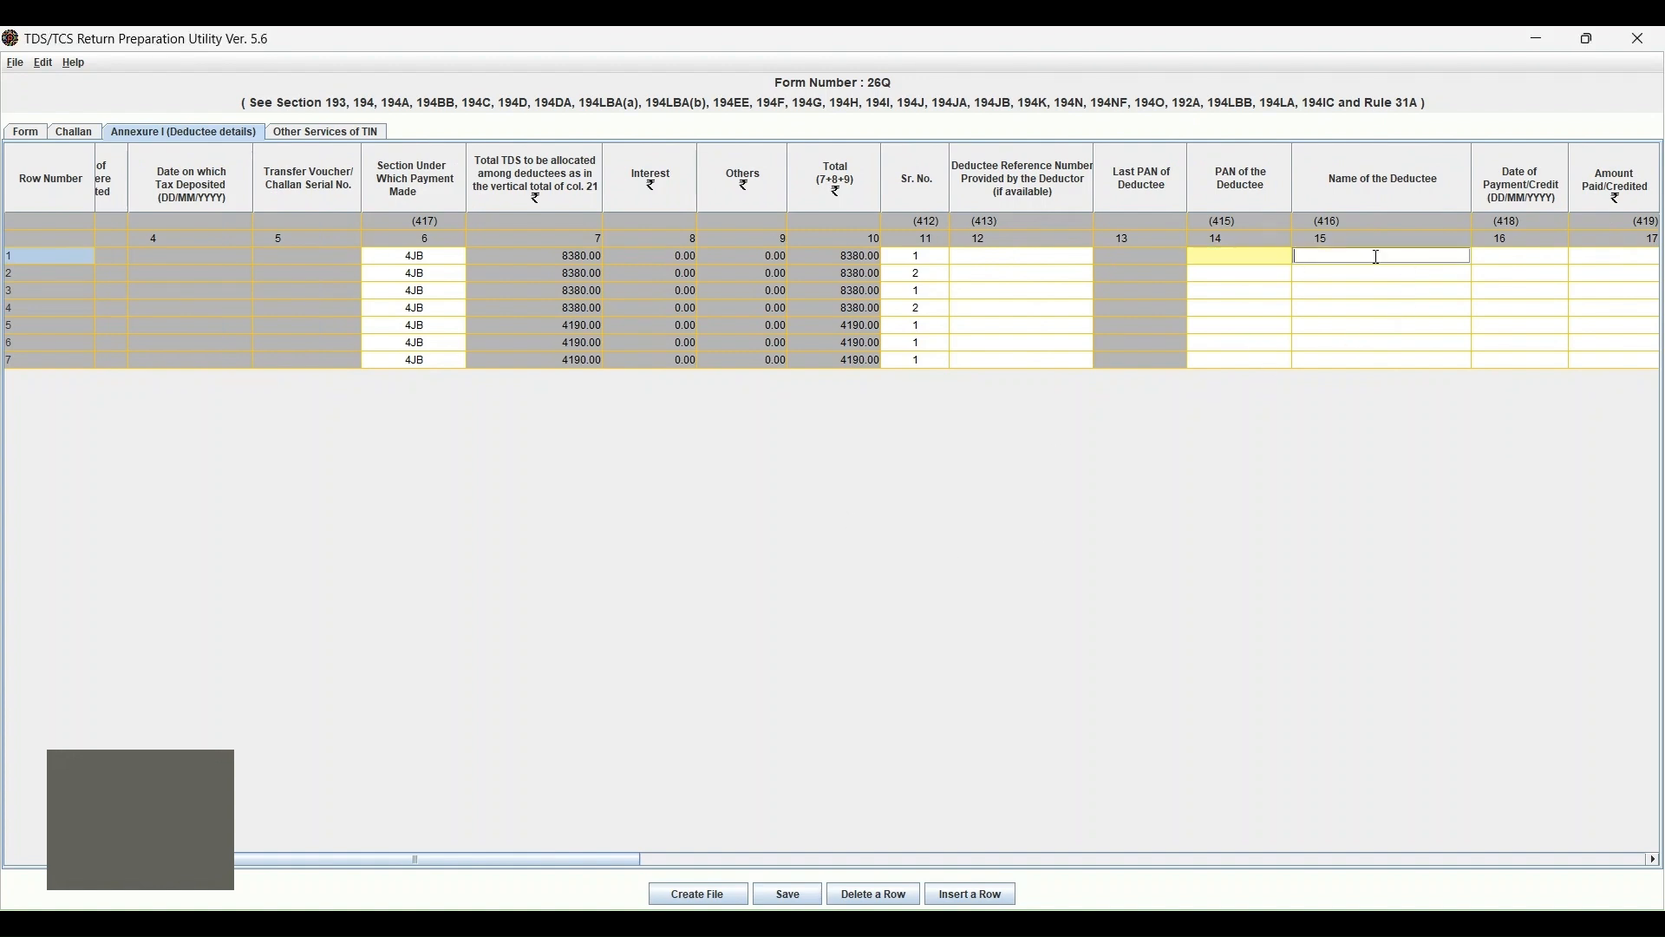
left_click(1512, 269)
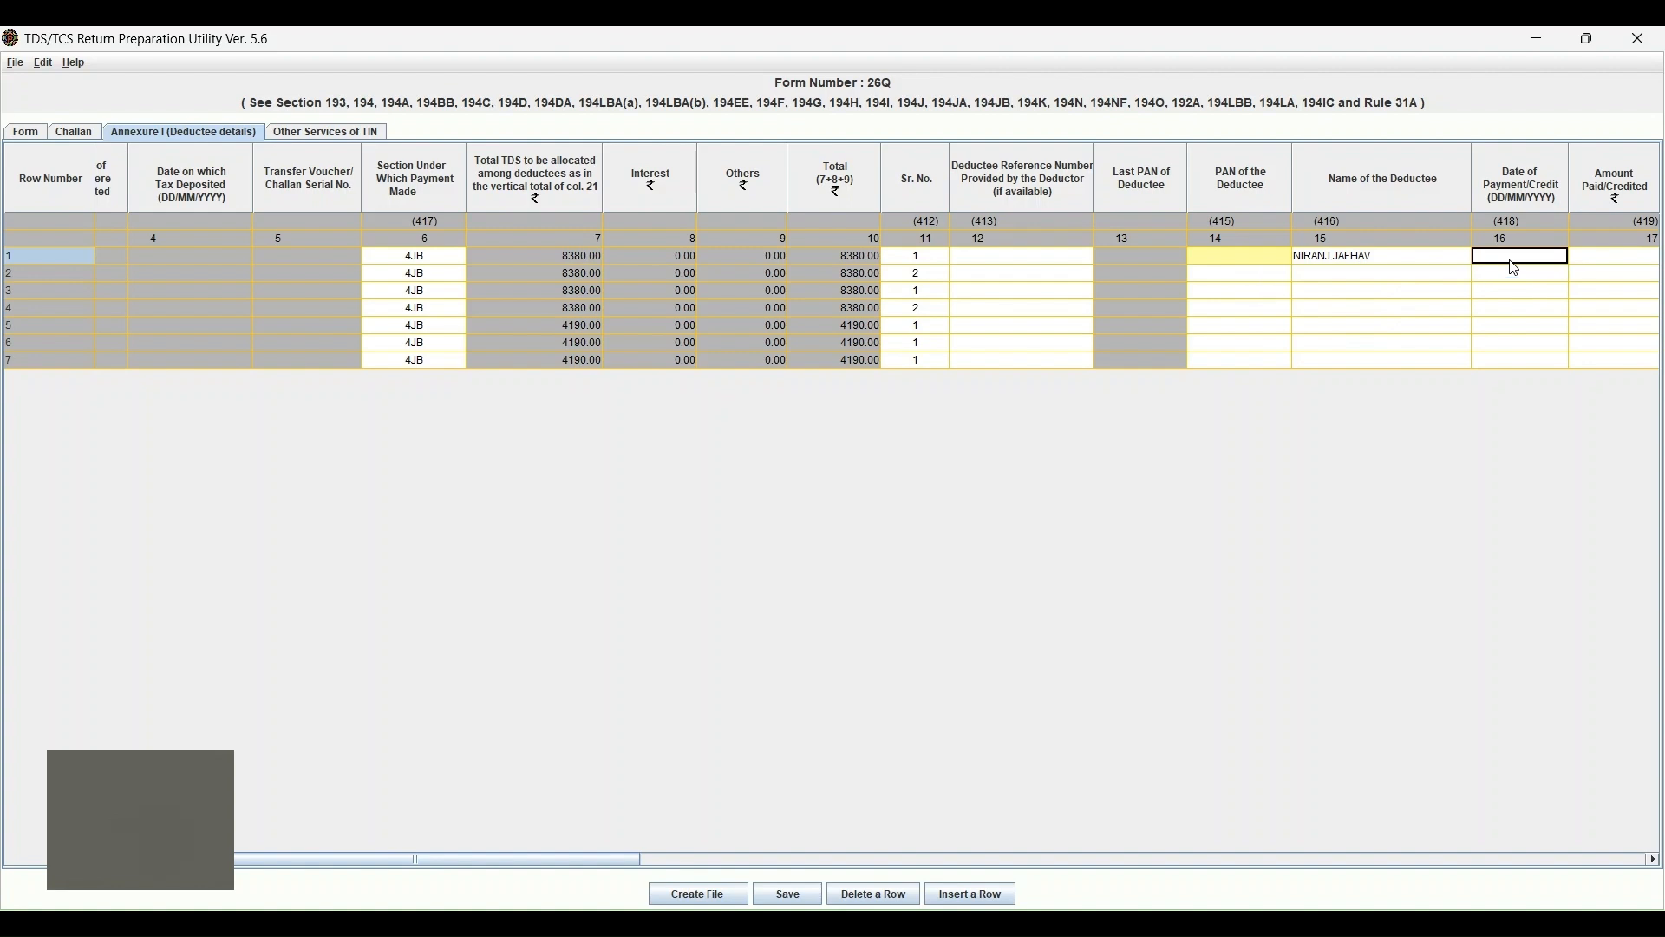
key("Right")
key("Left")
key("Up")
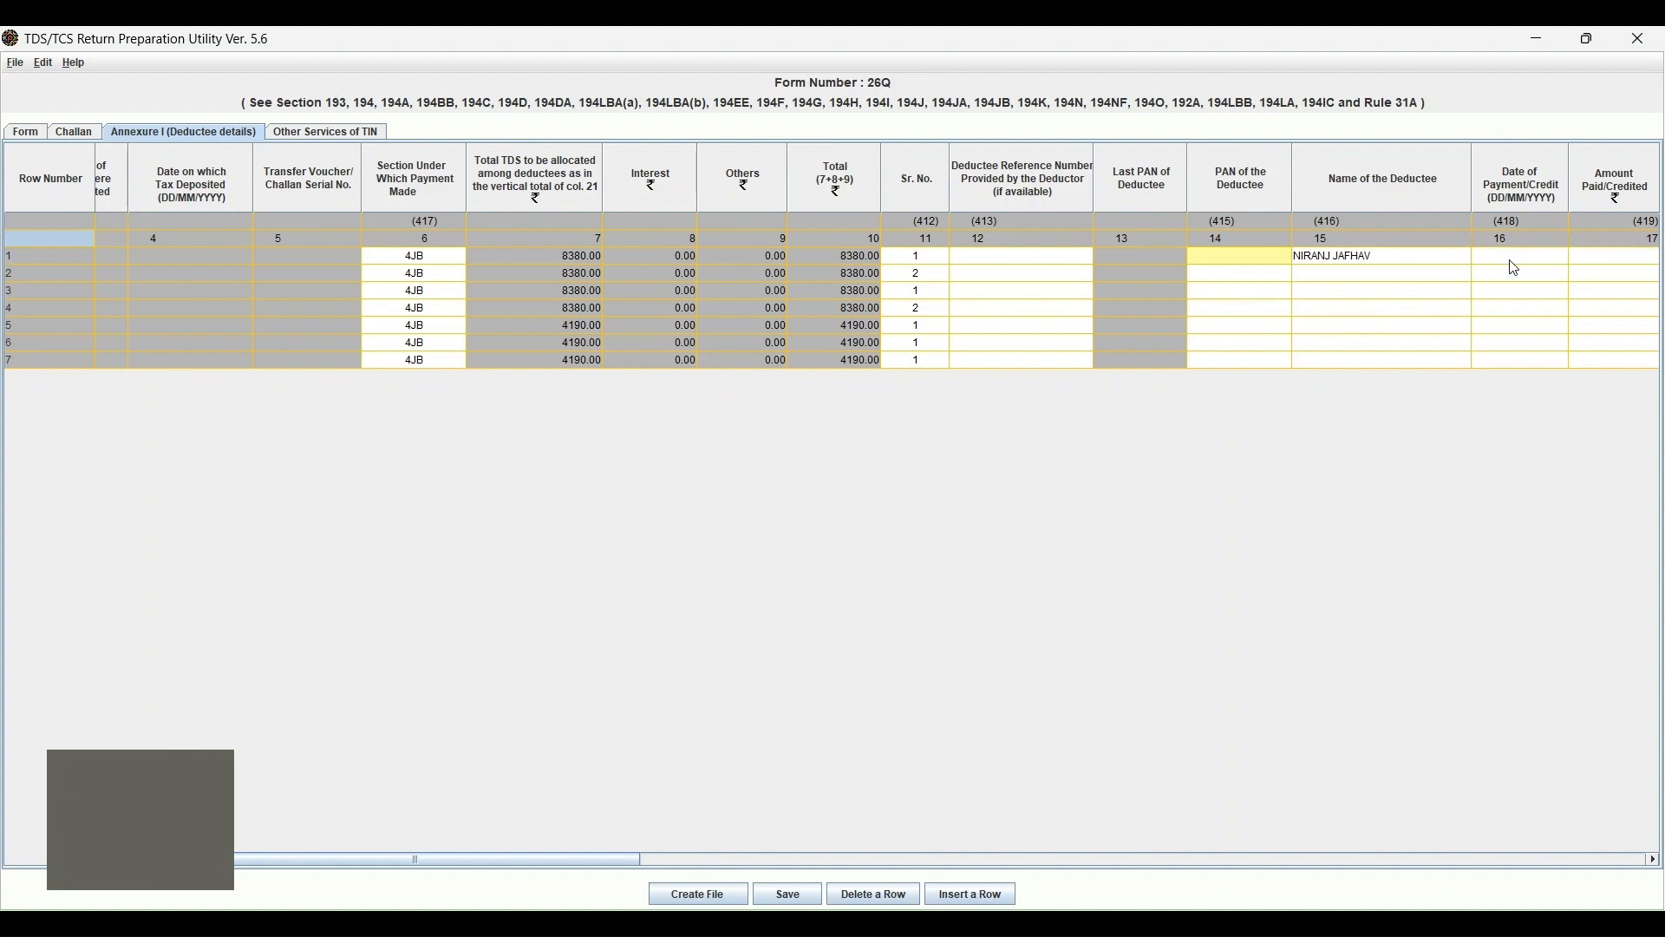
key("Right")
key("Right")
key("Right")
key("Right")
key("Right")
key("Right")
key("Right")
key("Right")
key("Right")
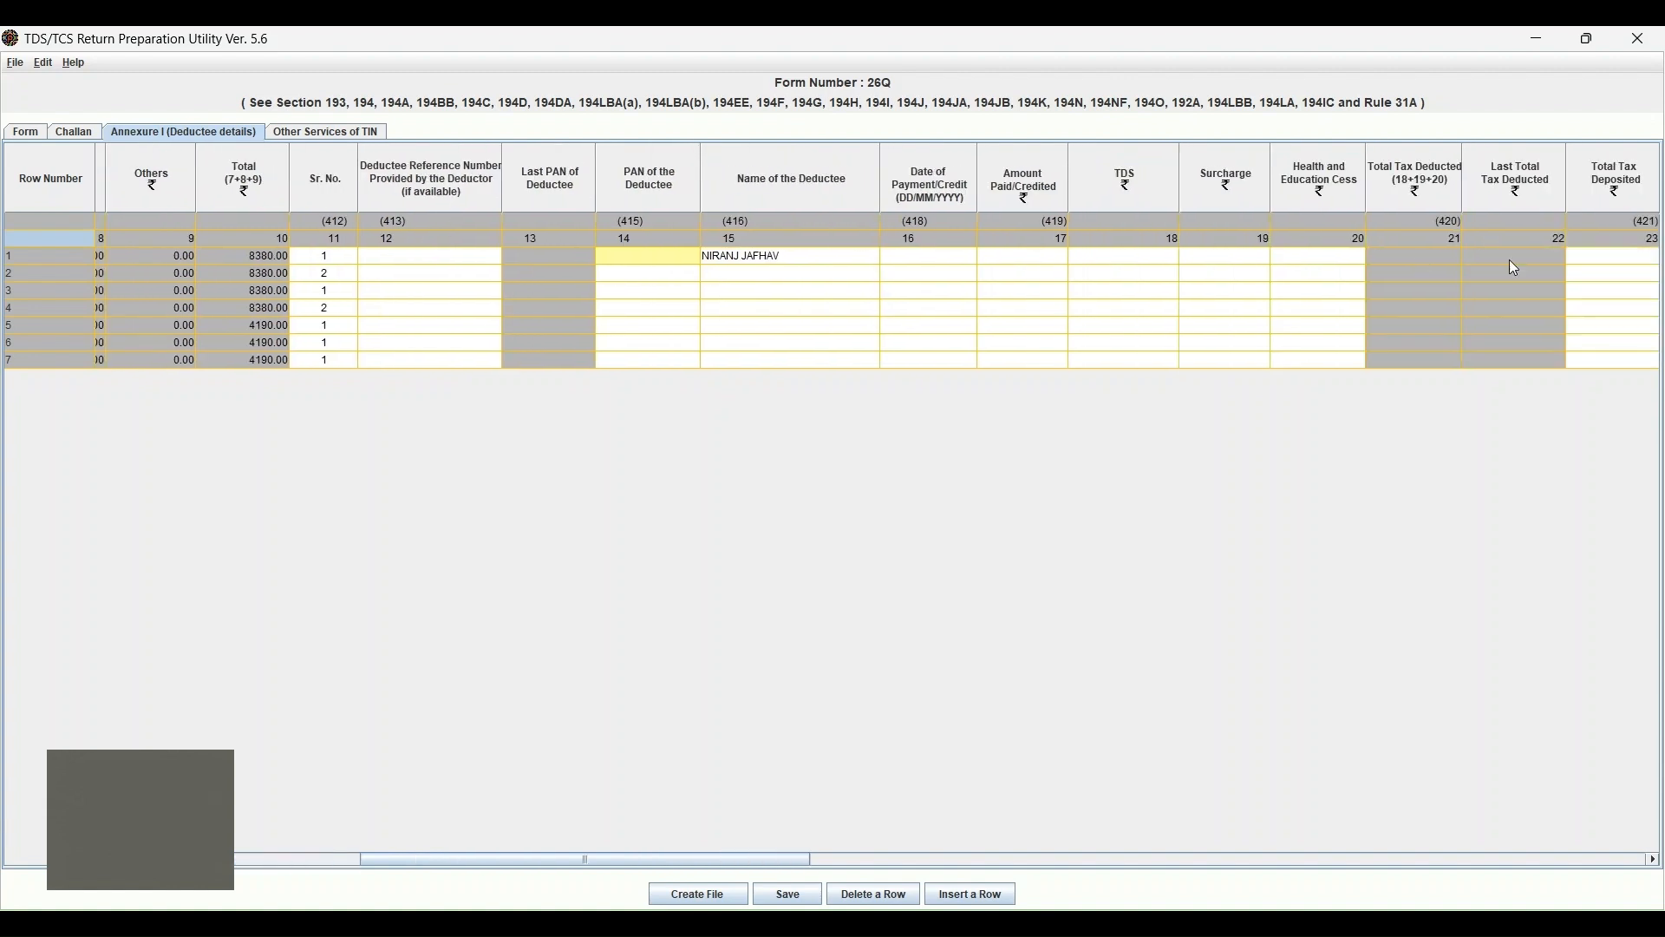
key("Right")
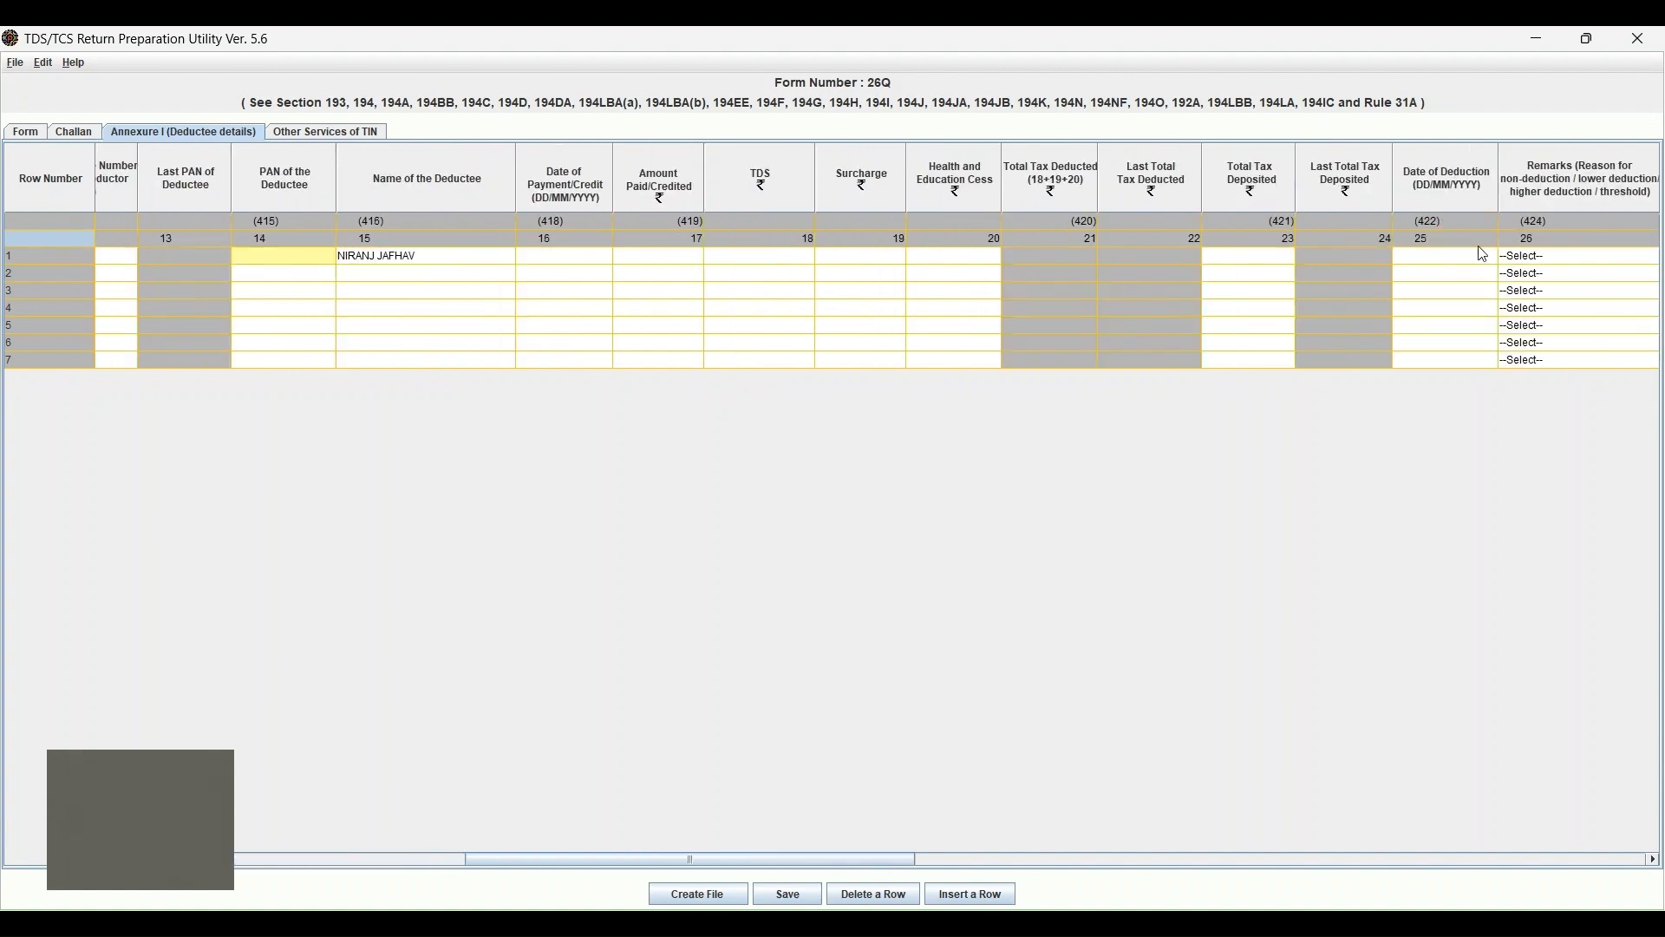
left_click(1477, 260)
key("Left")
key("Left")
key("Left")
key("Left")
key("Left")
key("Left")
key("Left")
key("Left")
key("Left")
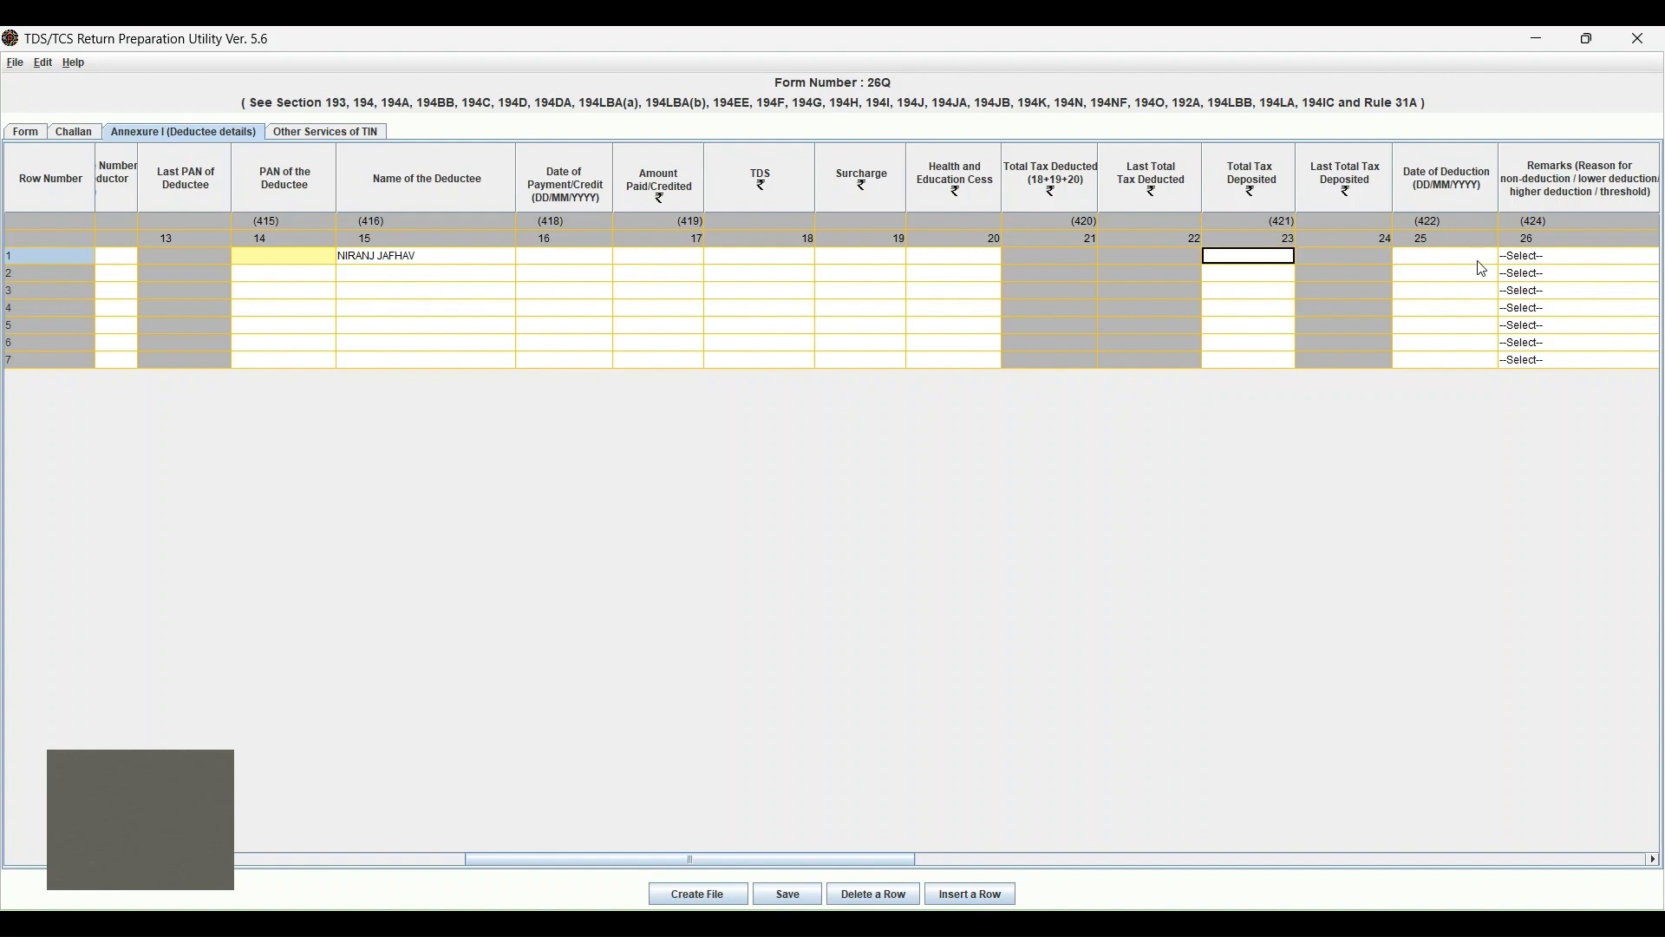
key("Left")
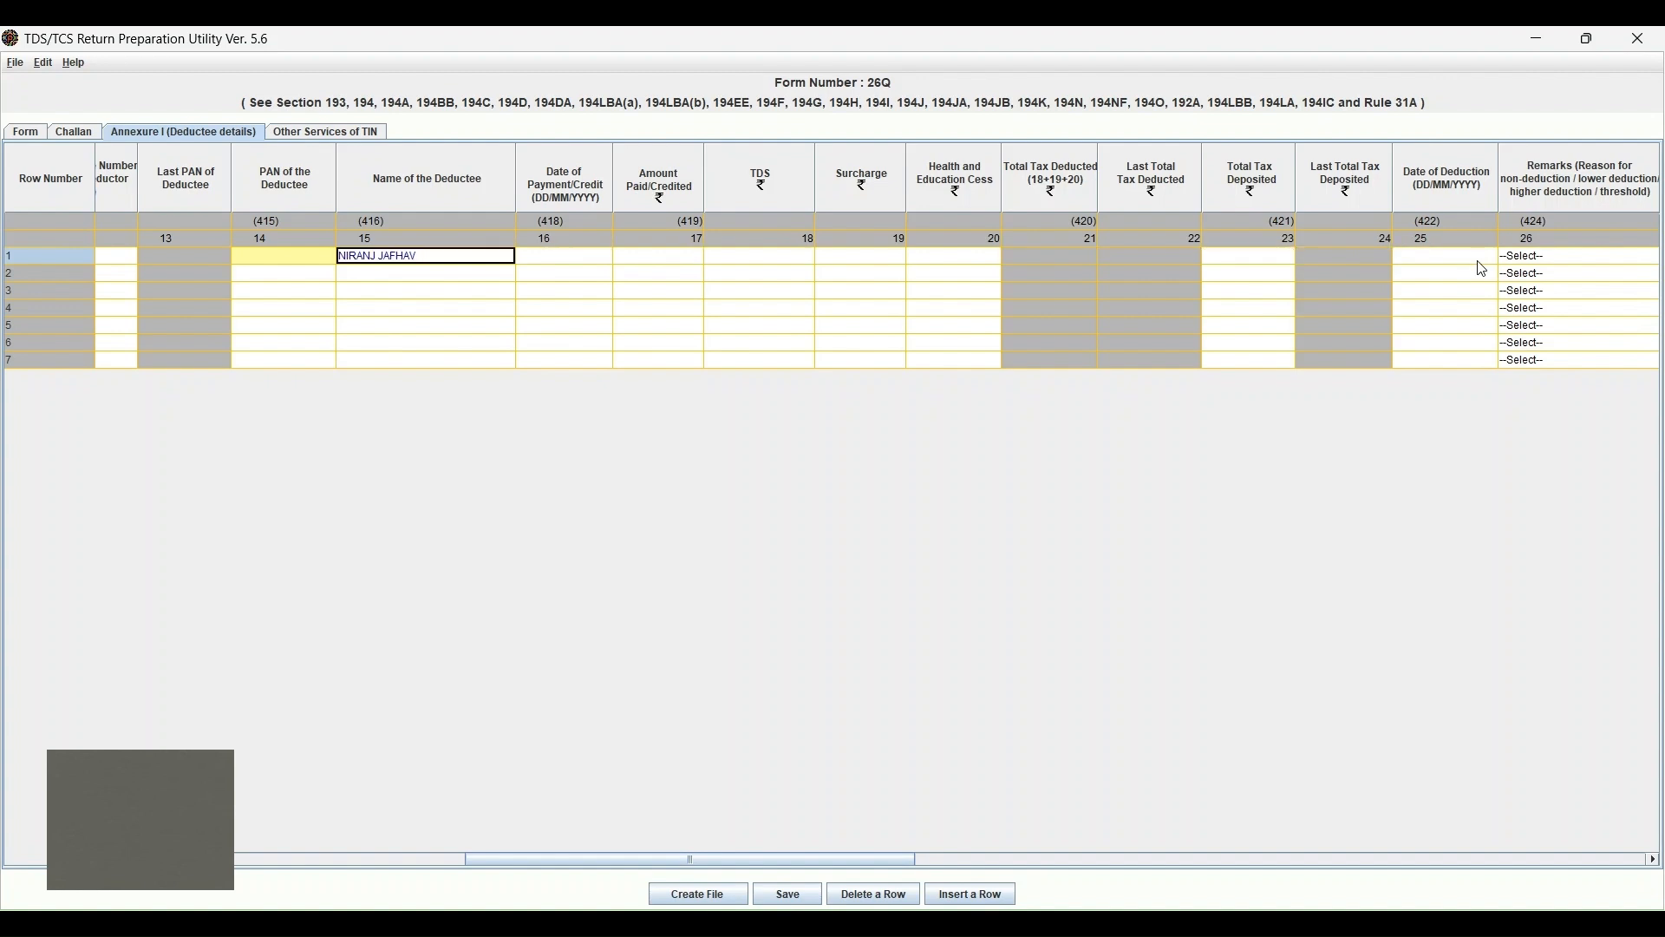
key("Left")
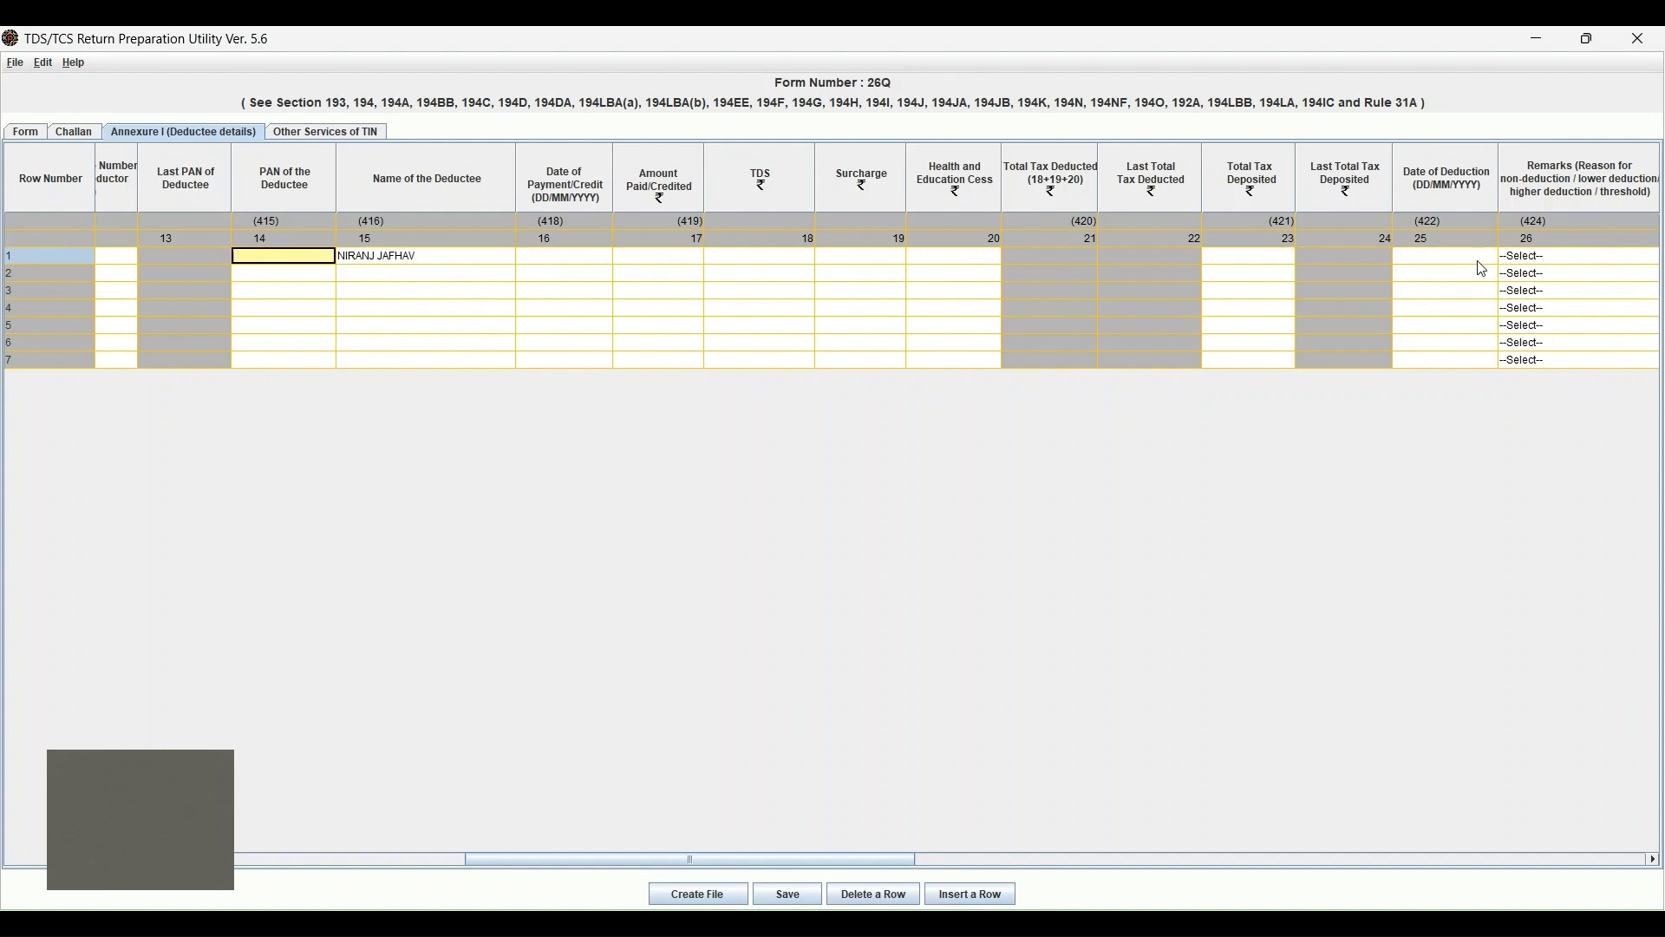
key("Right")
key("Right")
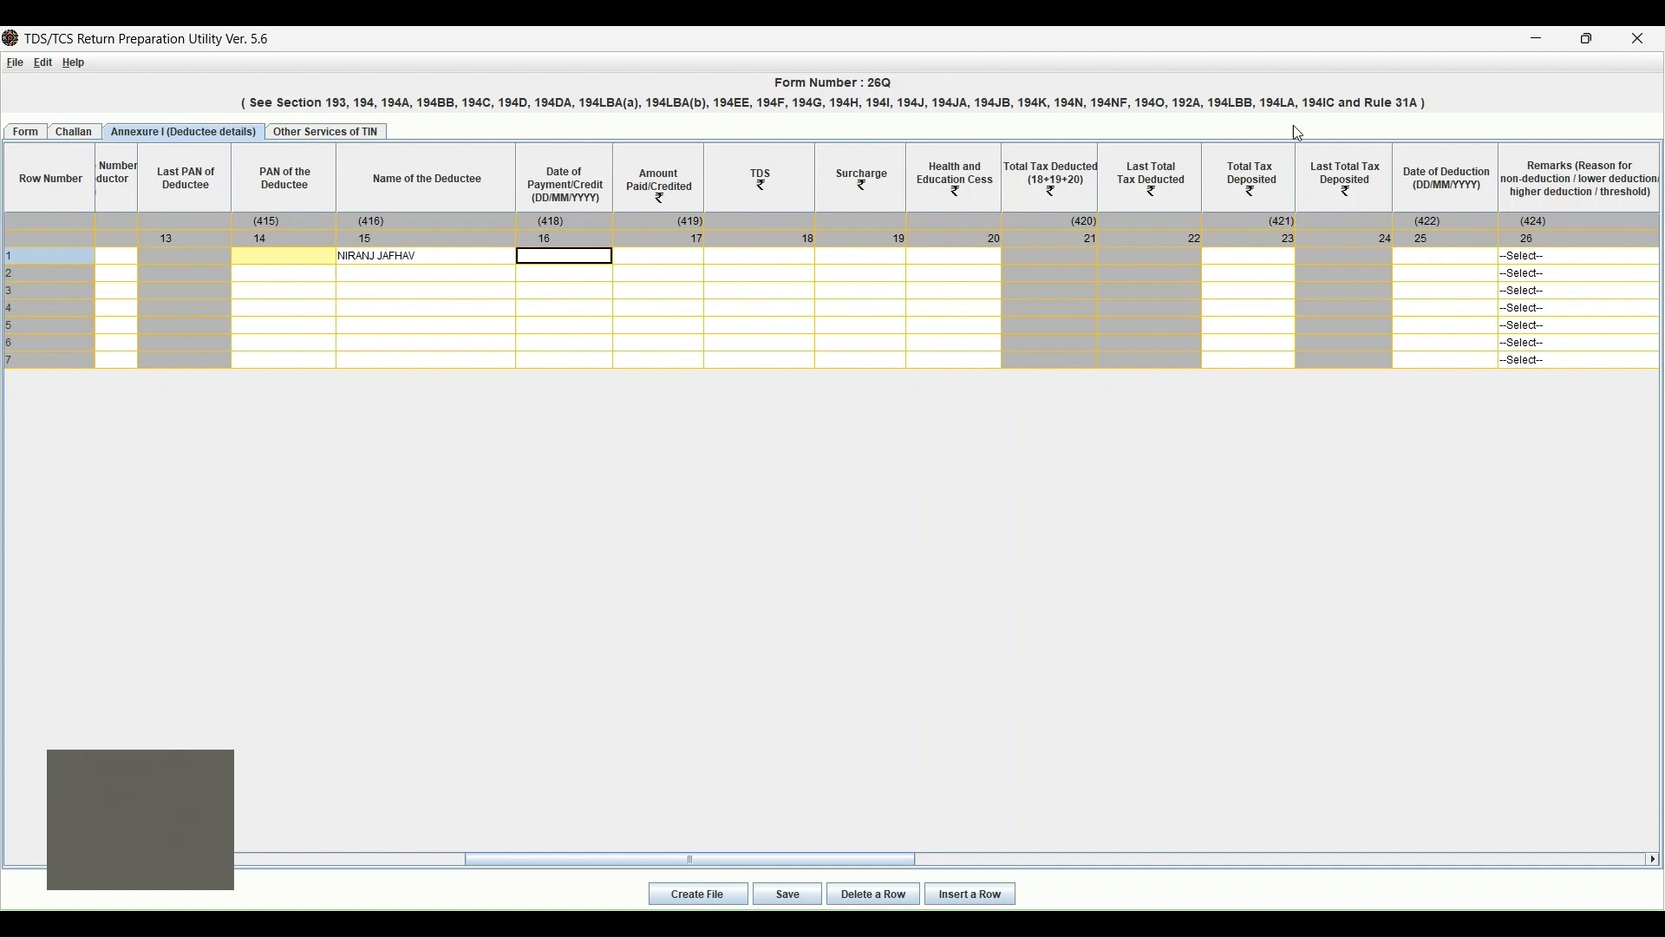
left_click(1445, 257)
key("Left")
key("Left")
key("Left")
key("Left")
key("Left")
key("Left")
key("Left")
key("Left")
key("Left")
type("0")
left_click(661, 259)
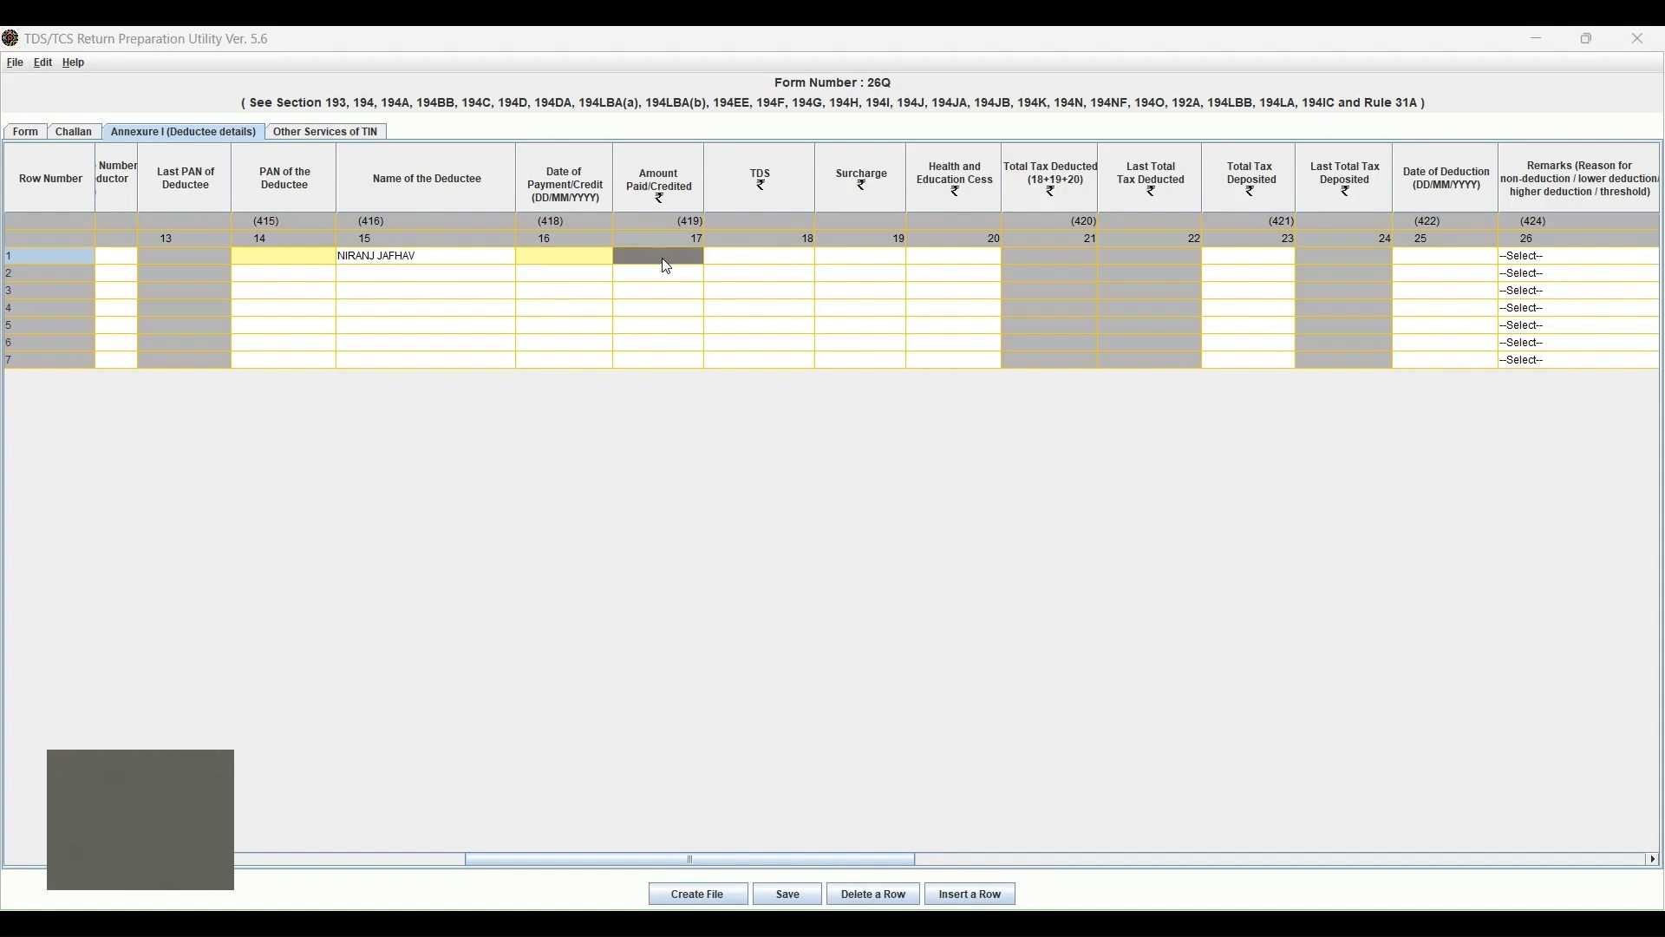
left_click(835, 524)
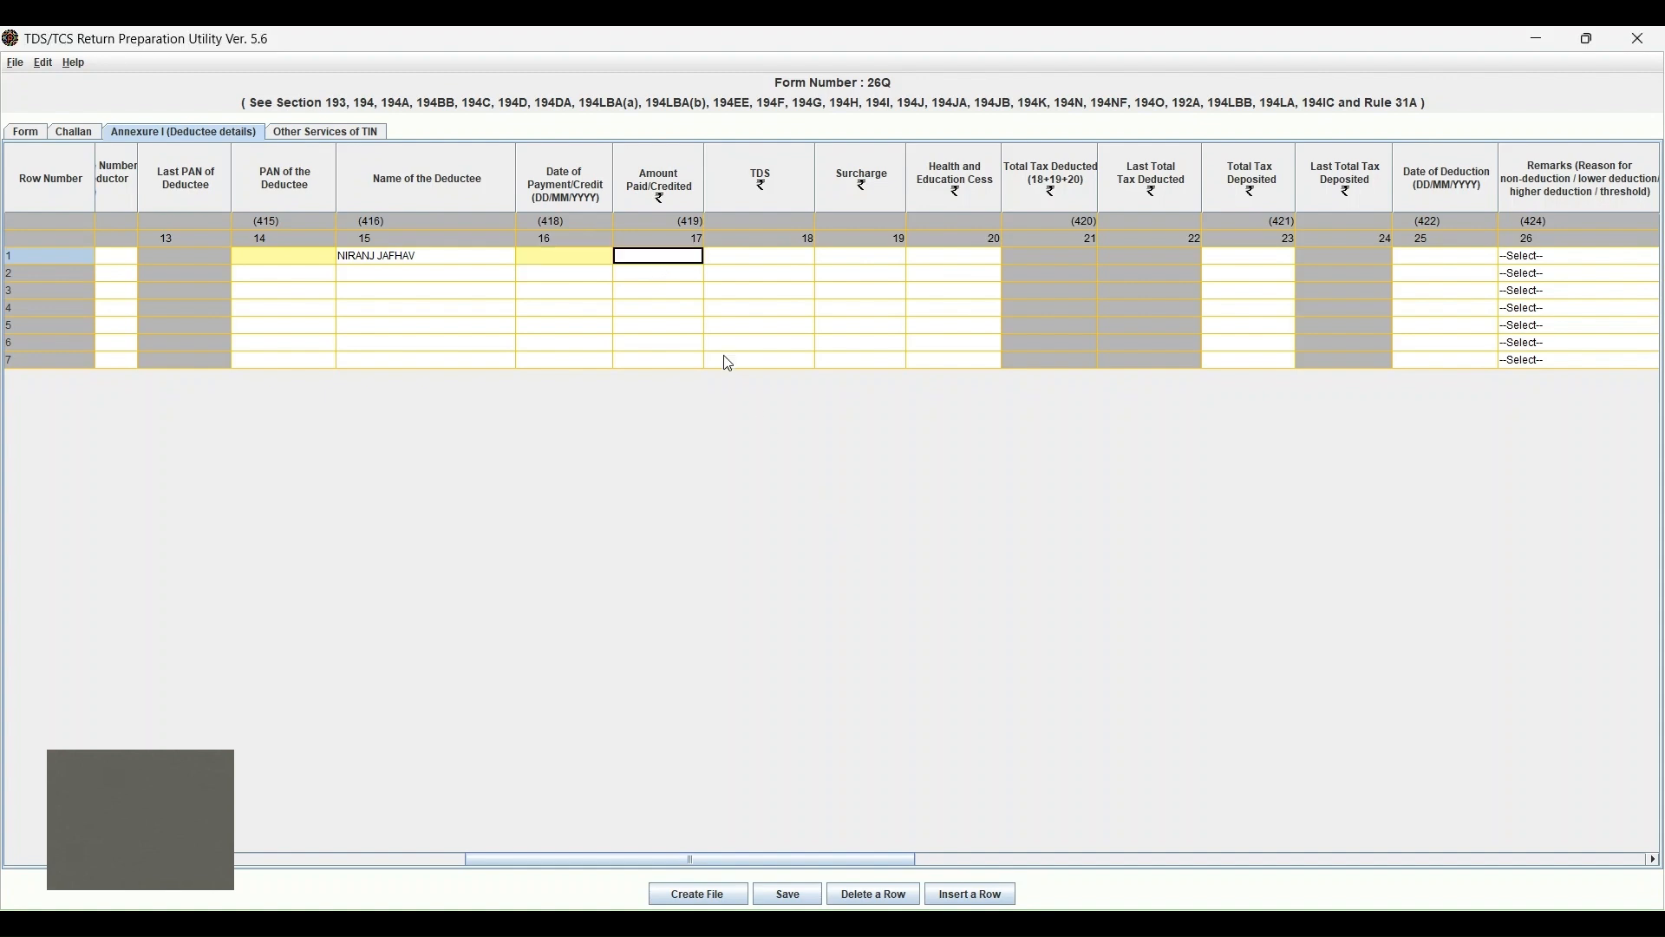
double_click(659, 259)
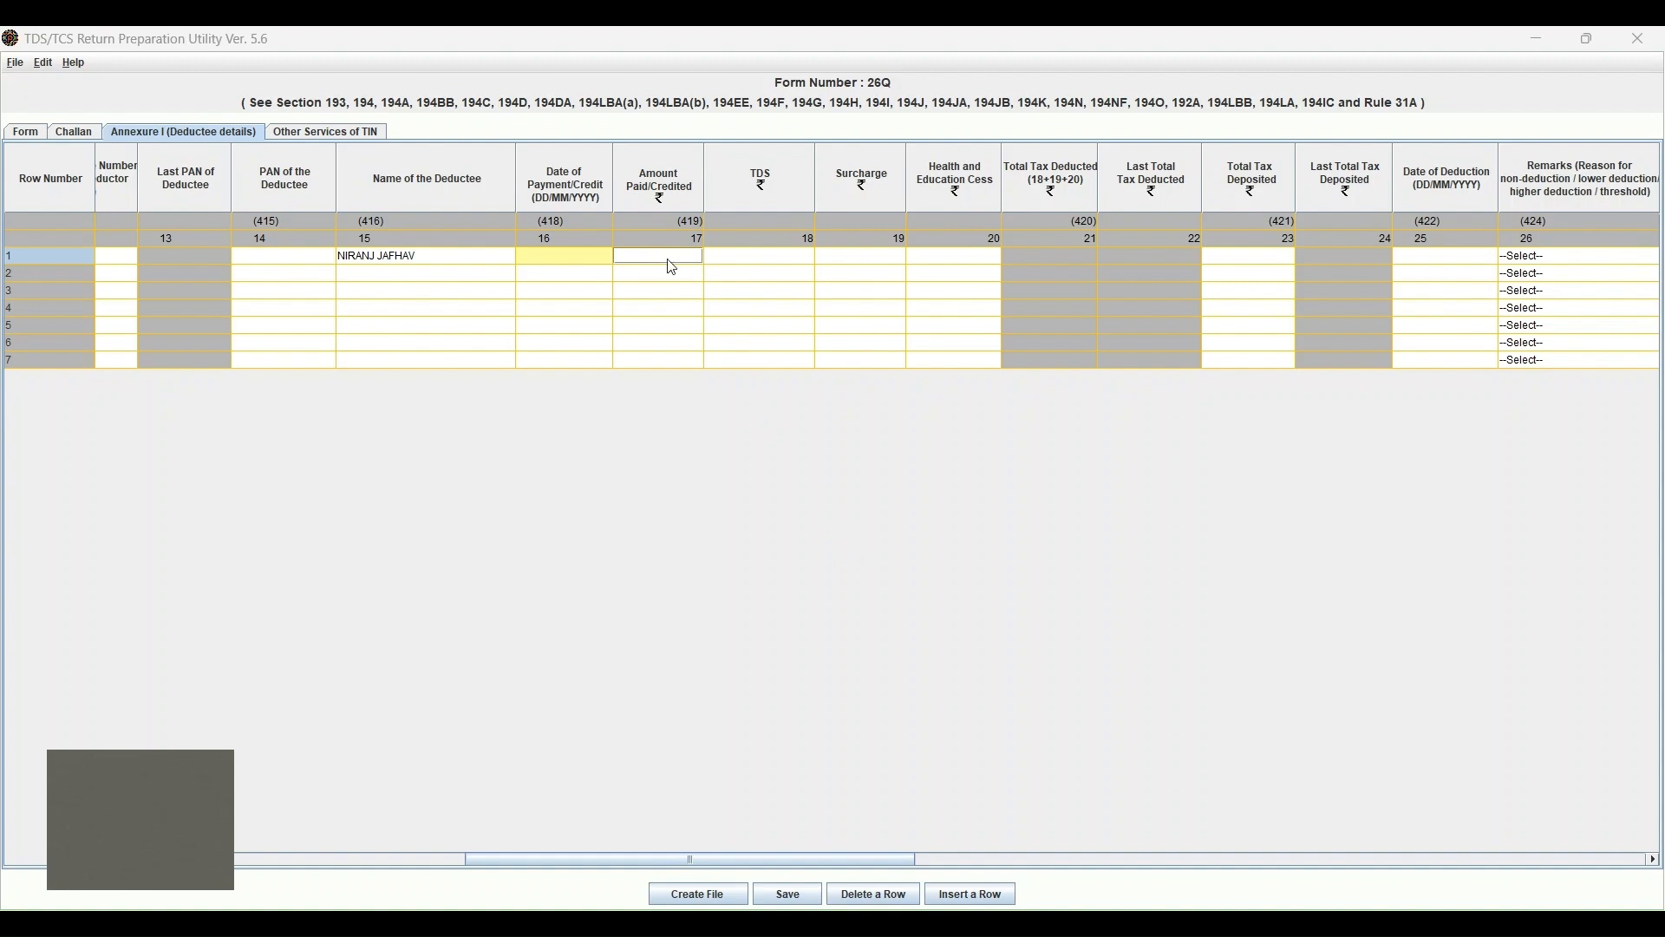
Enter amount paid 41900 and TDS 4190 for row 1.
type("1100")
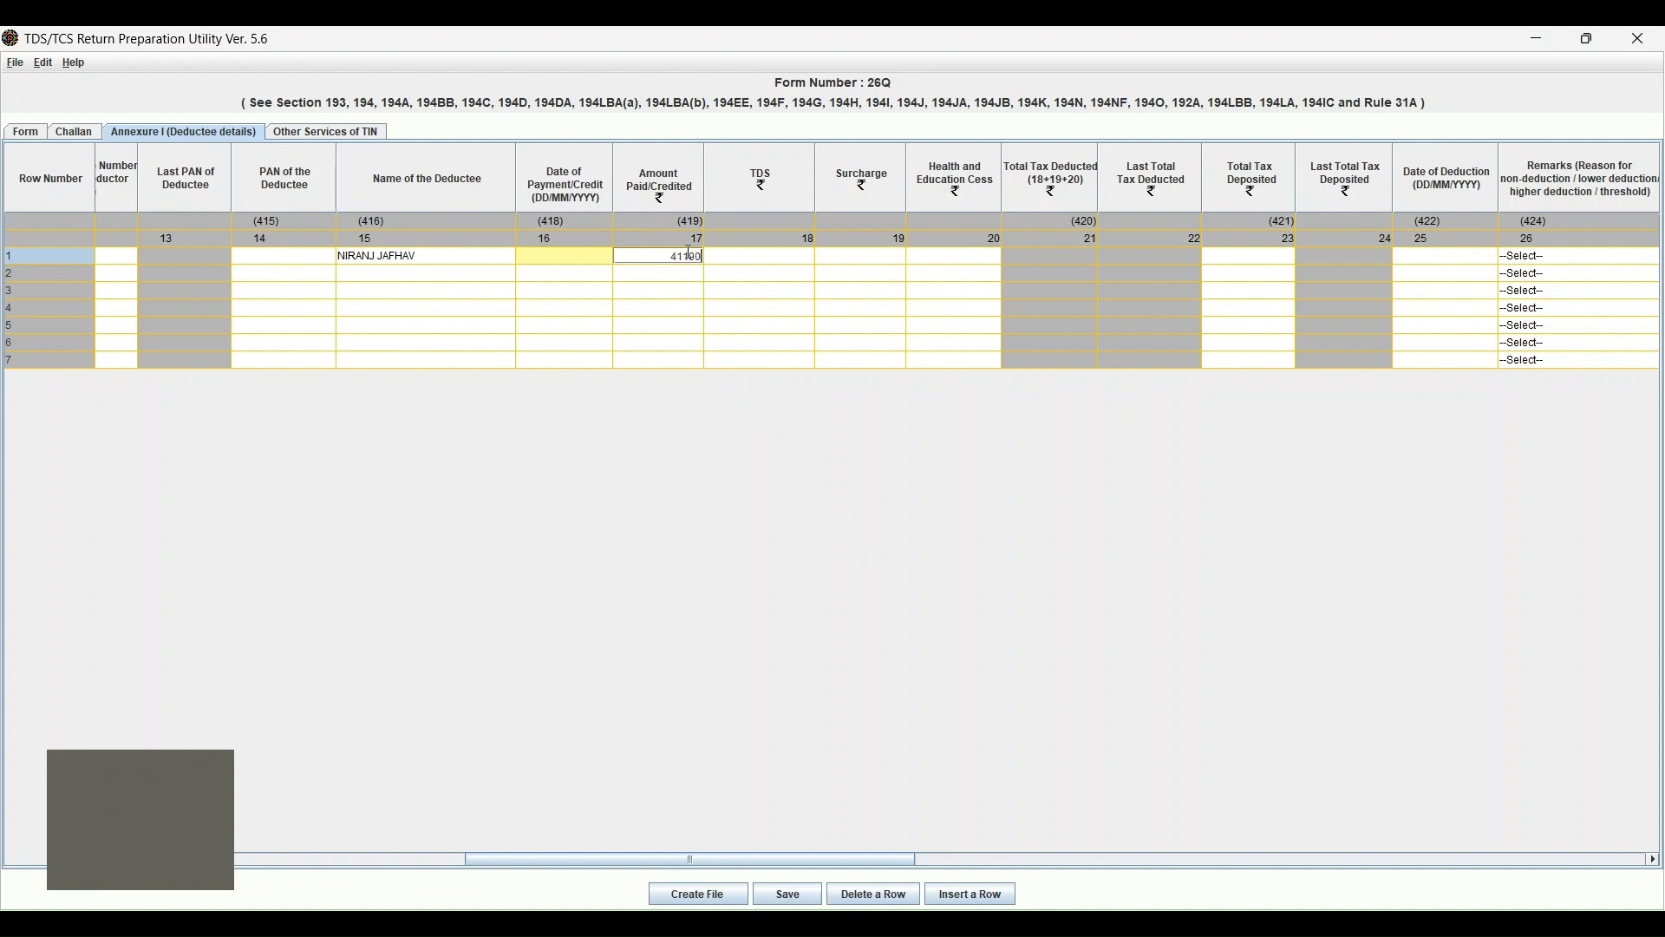
key("BackSpace")
key("BackSpace")
key("BackSpace")
type("900")
key("Return")
key("Tab")
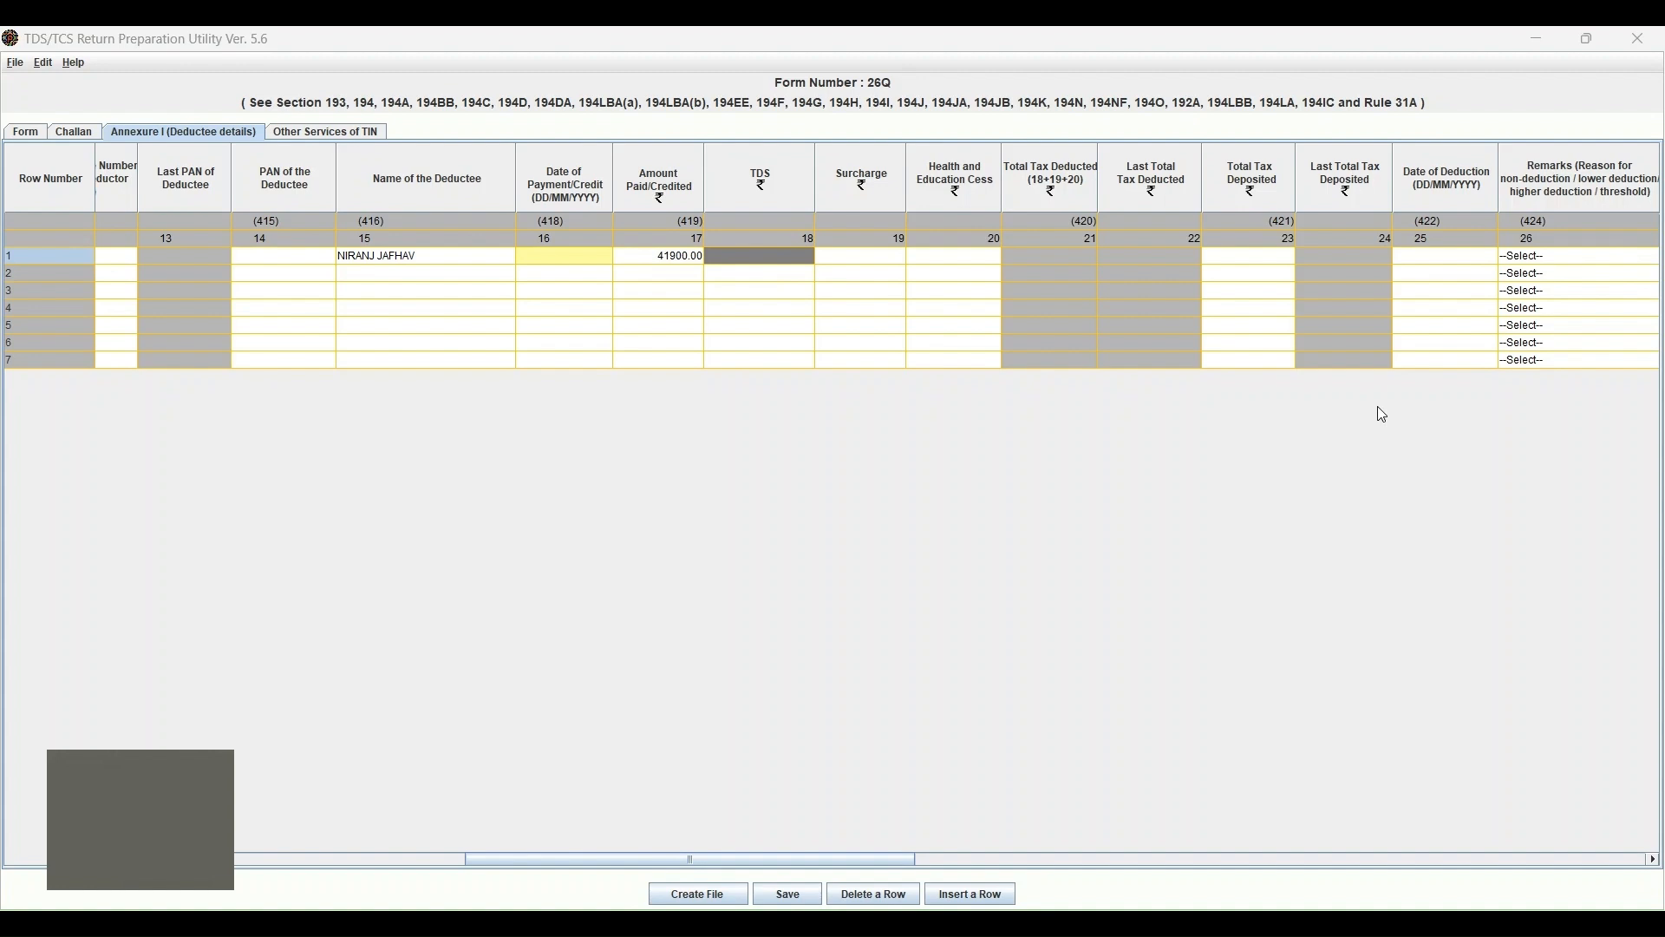
type("4190")
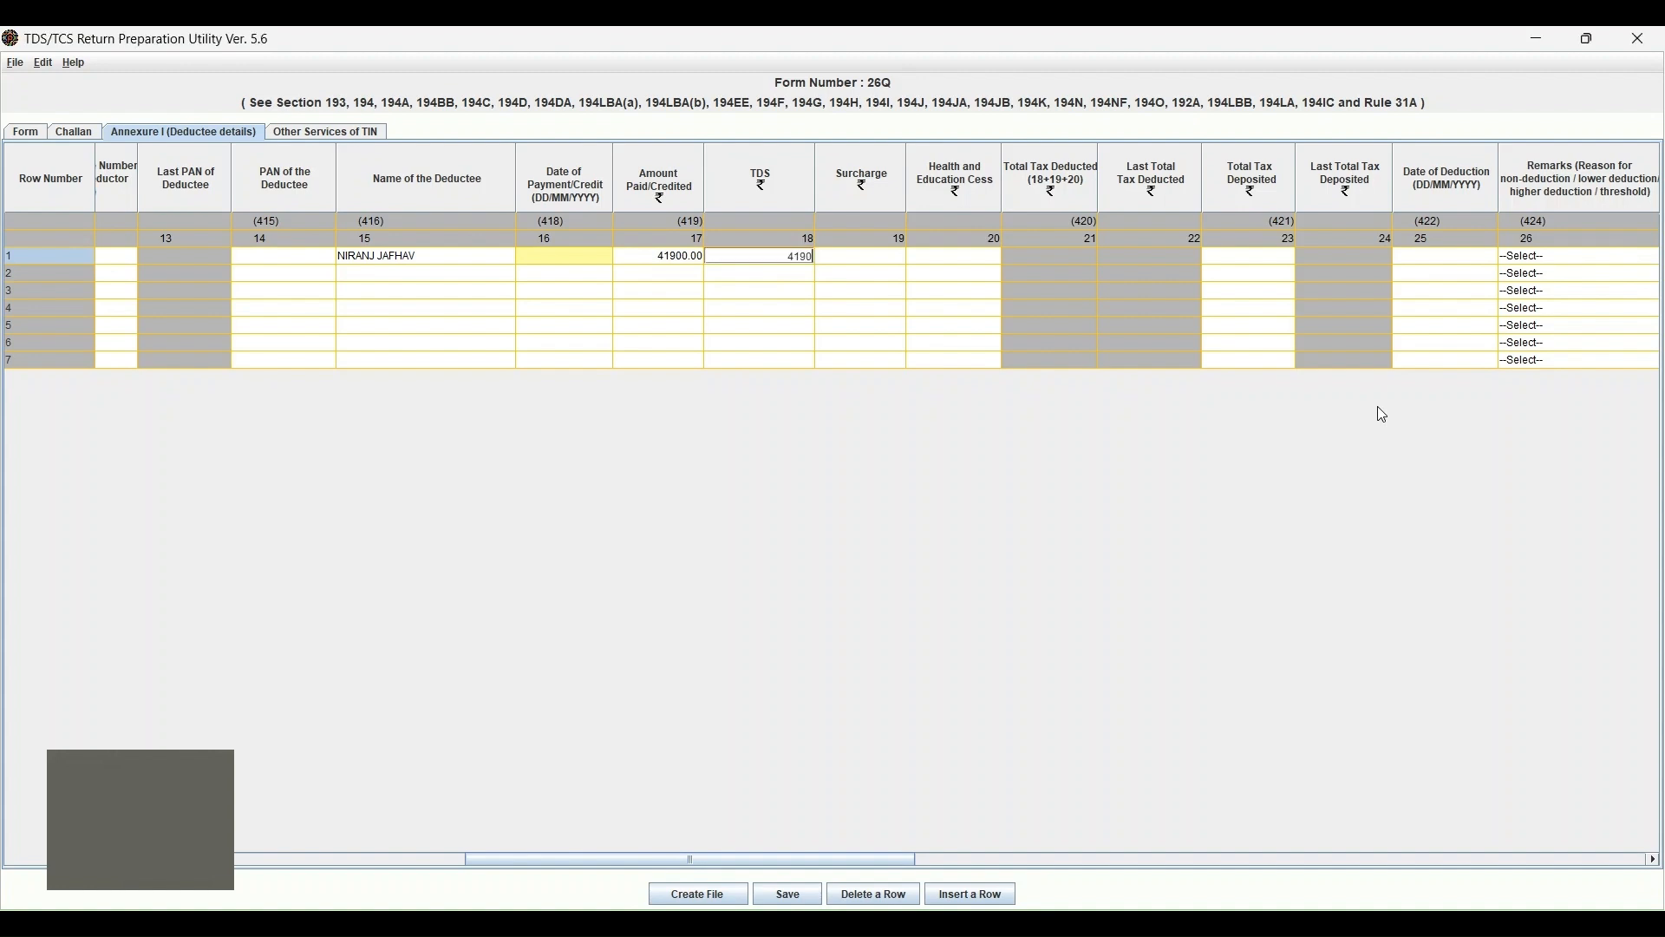
key("Return")
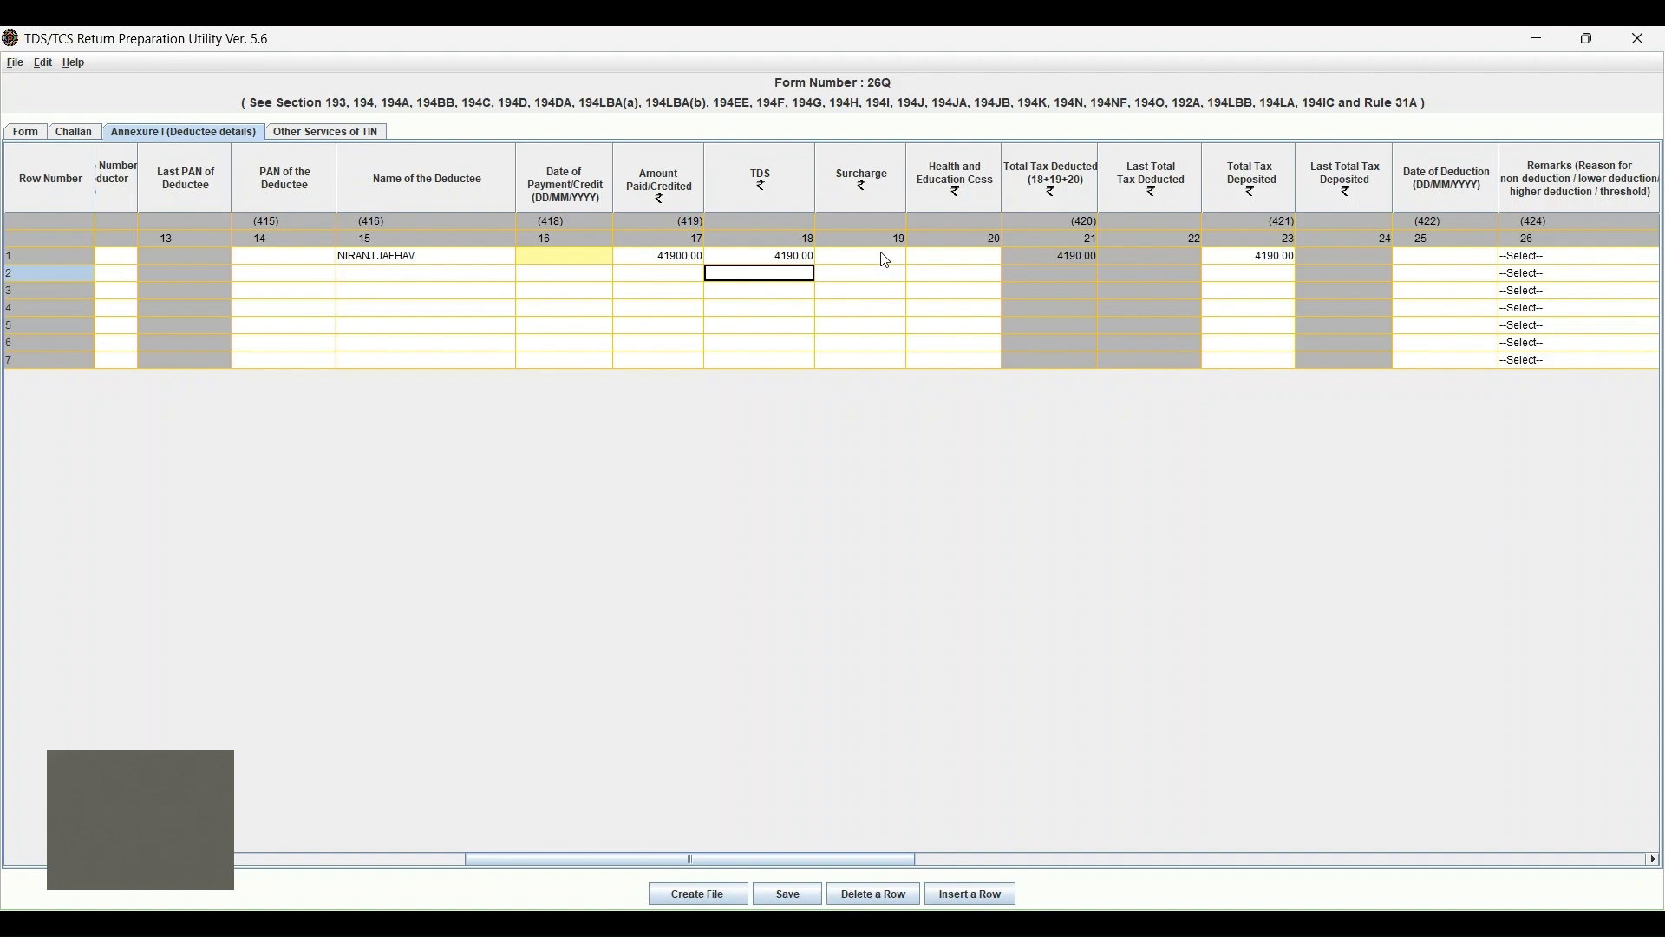
Set row 1's Surcharge and Health and Education Cess to 0.
left_click(883, 256)
type("0")
key("Return")
left_click(960, 259)
type("0")
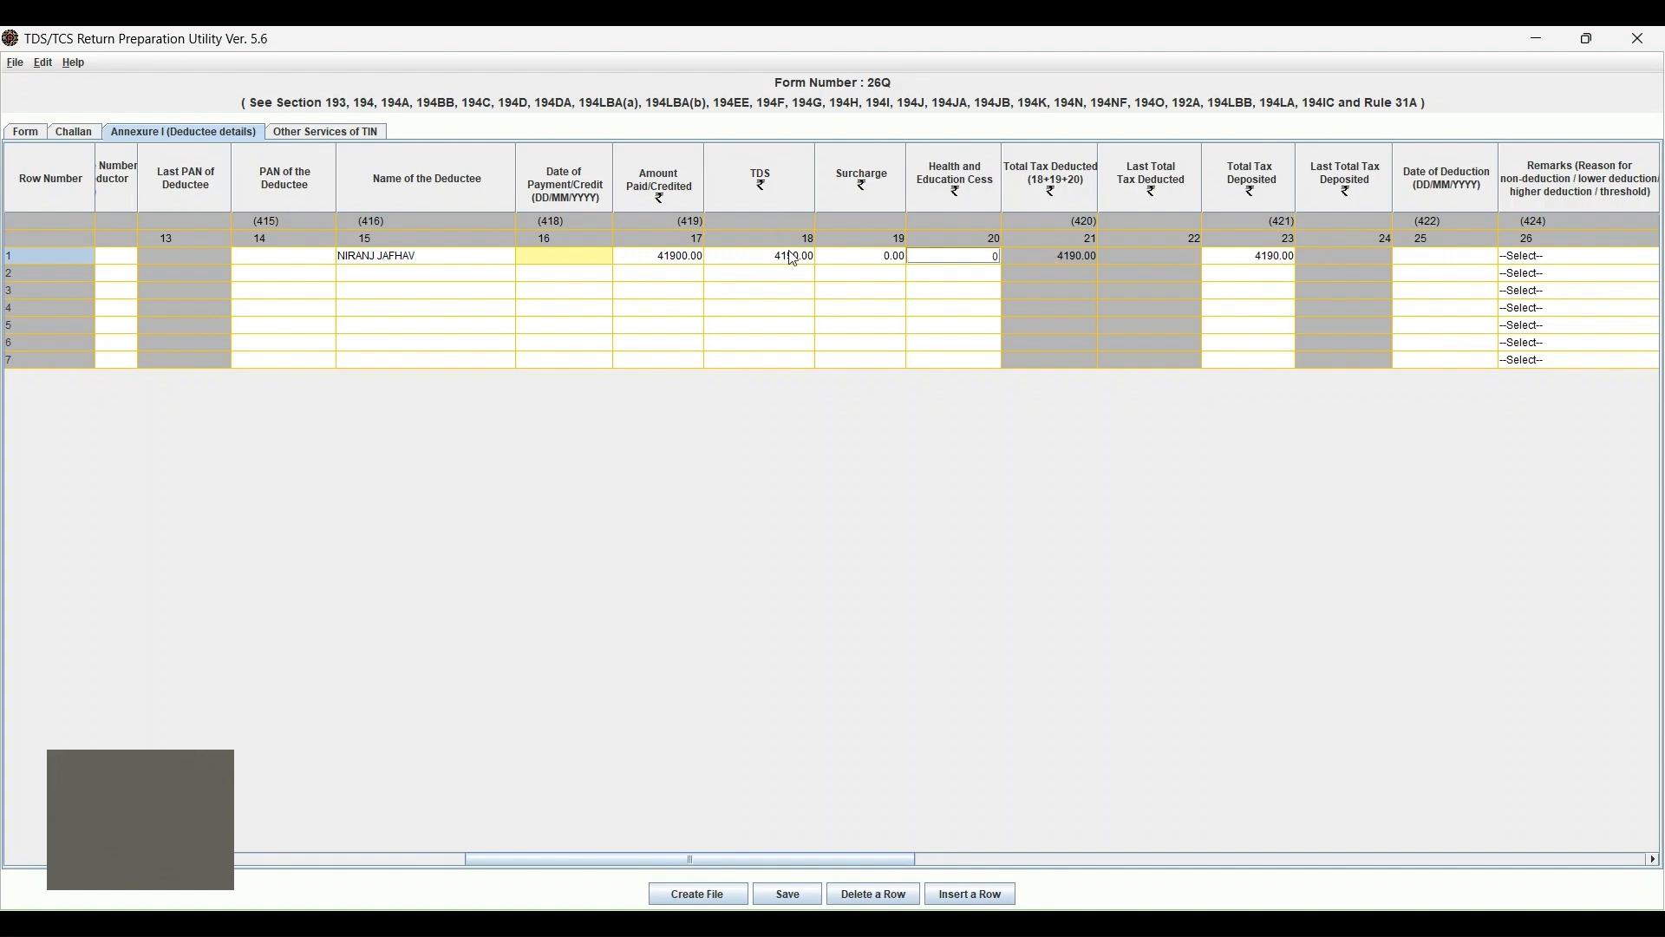
left_click(1415, 259)
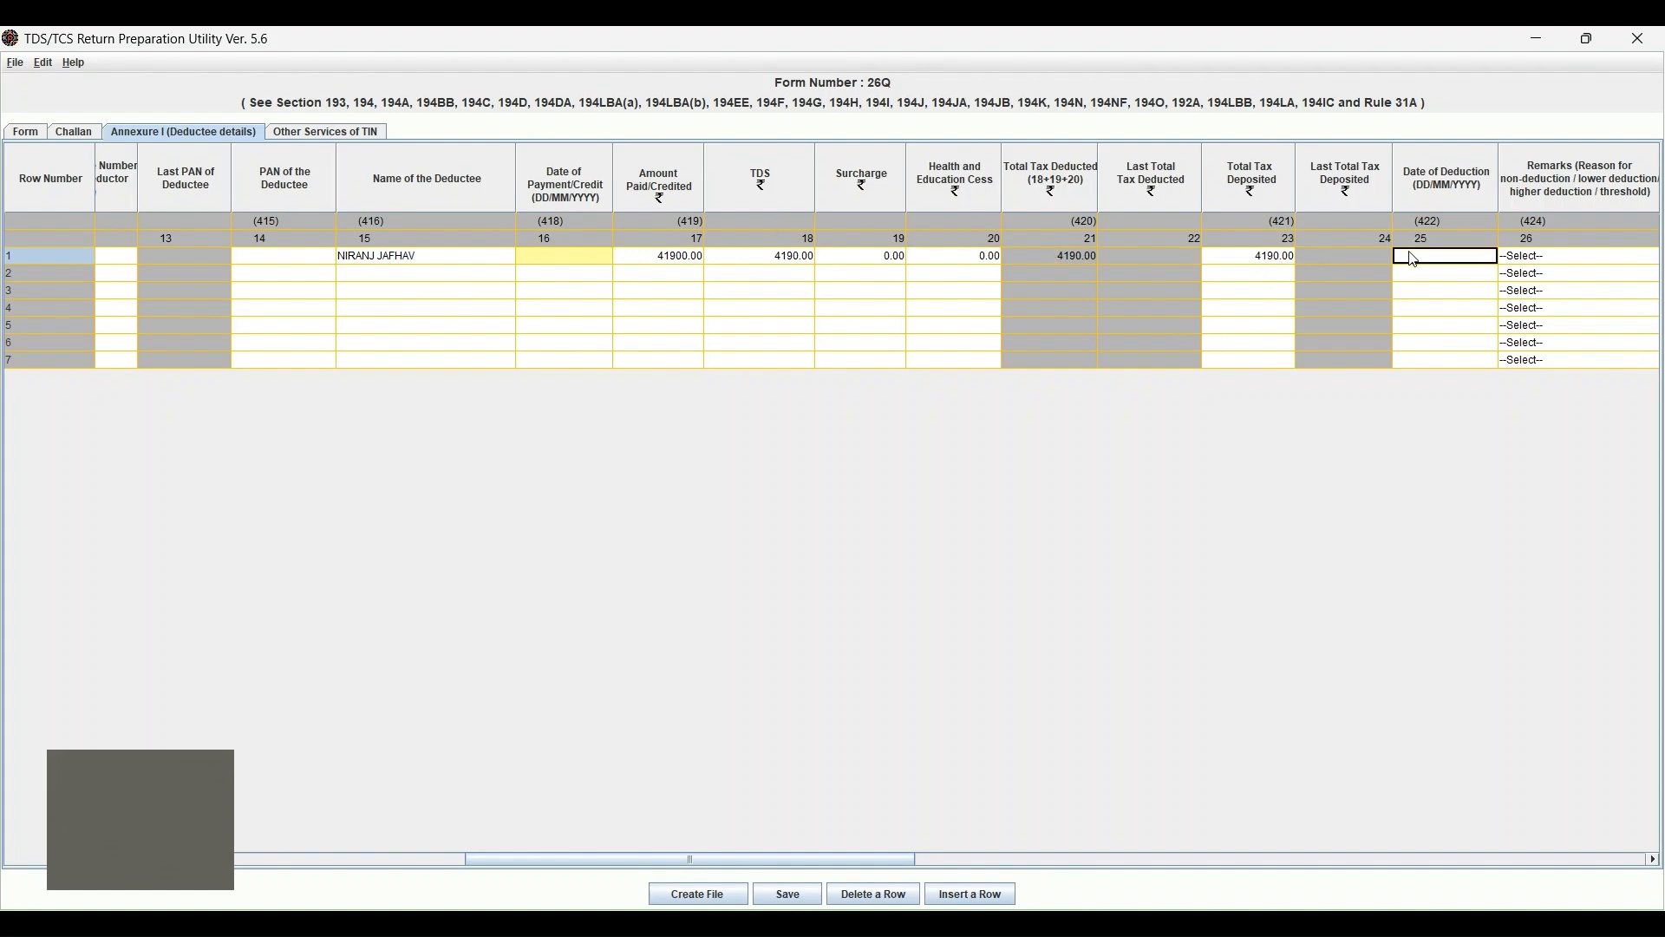
left_click(572, 258)
left_click(597, 260)
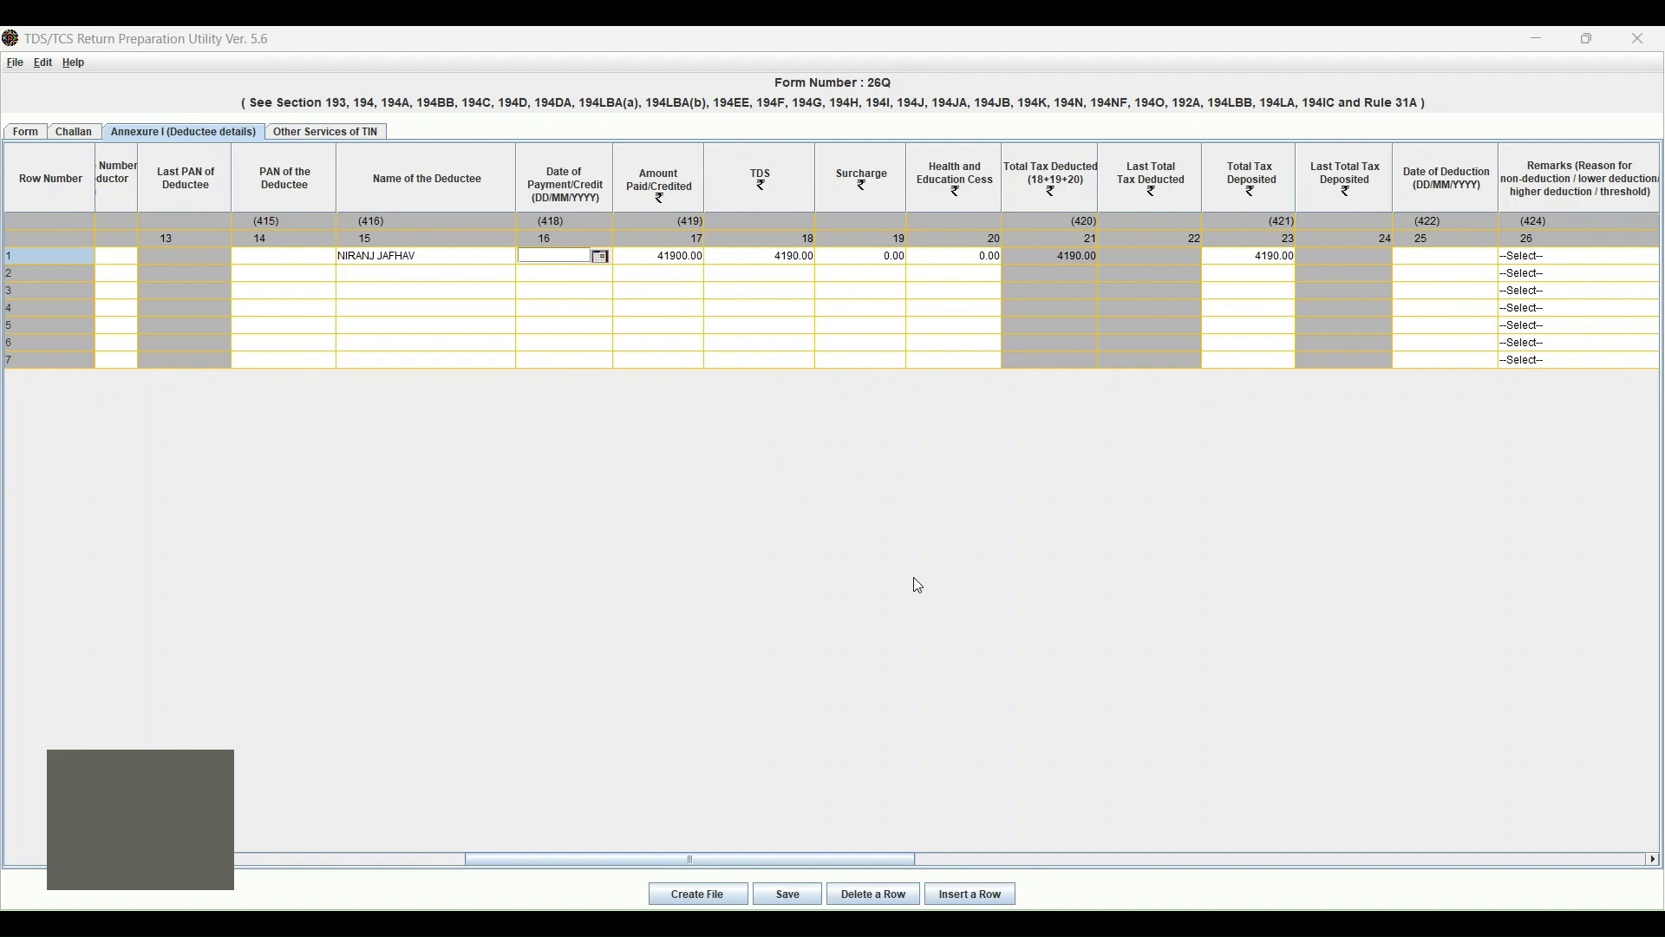
Pick 01/03/2025 as row 1's payment/credit date and date of deduction.
left_click(748, 578)
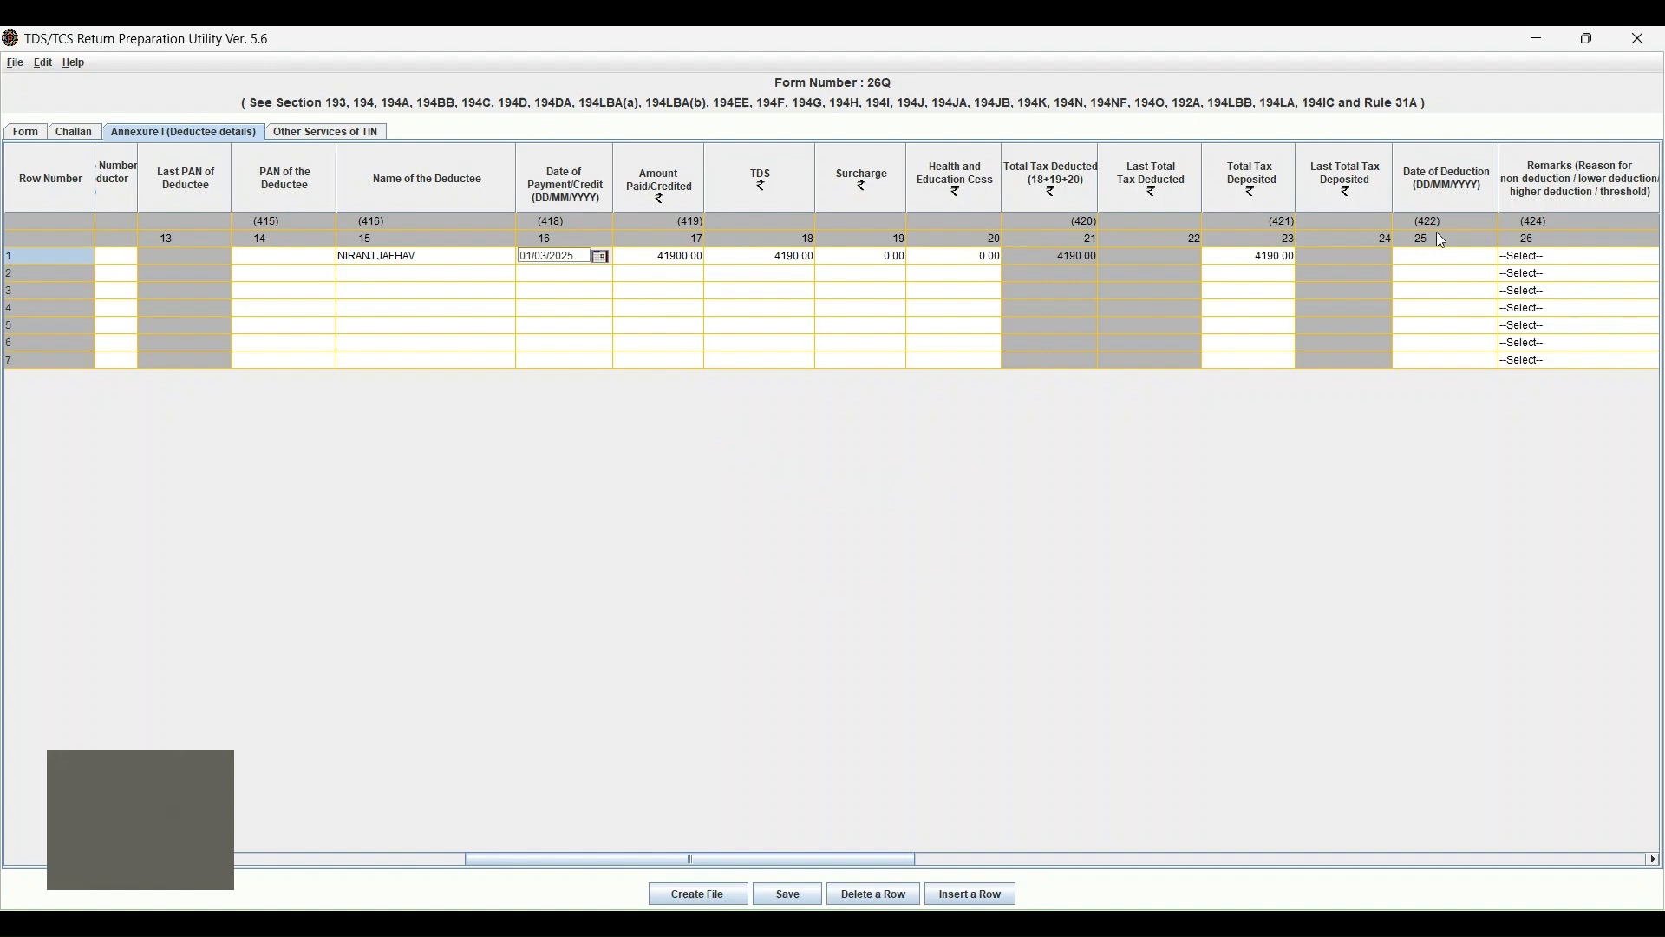
left_click(1447, 260)
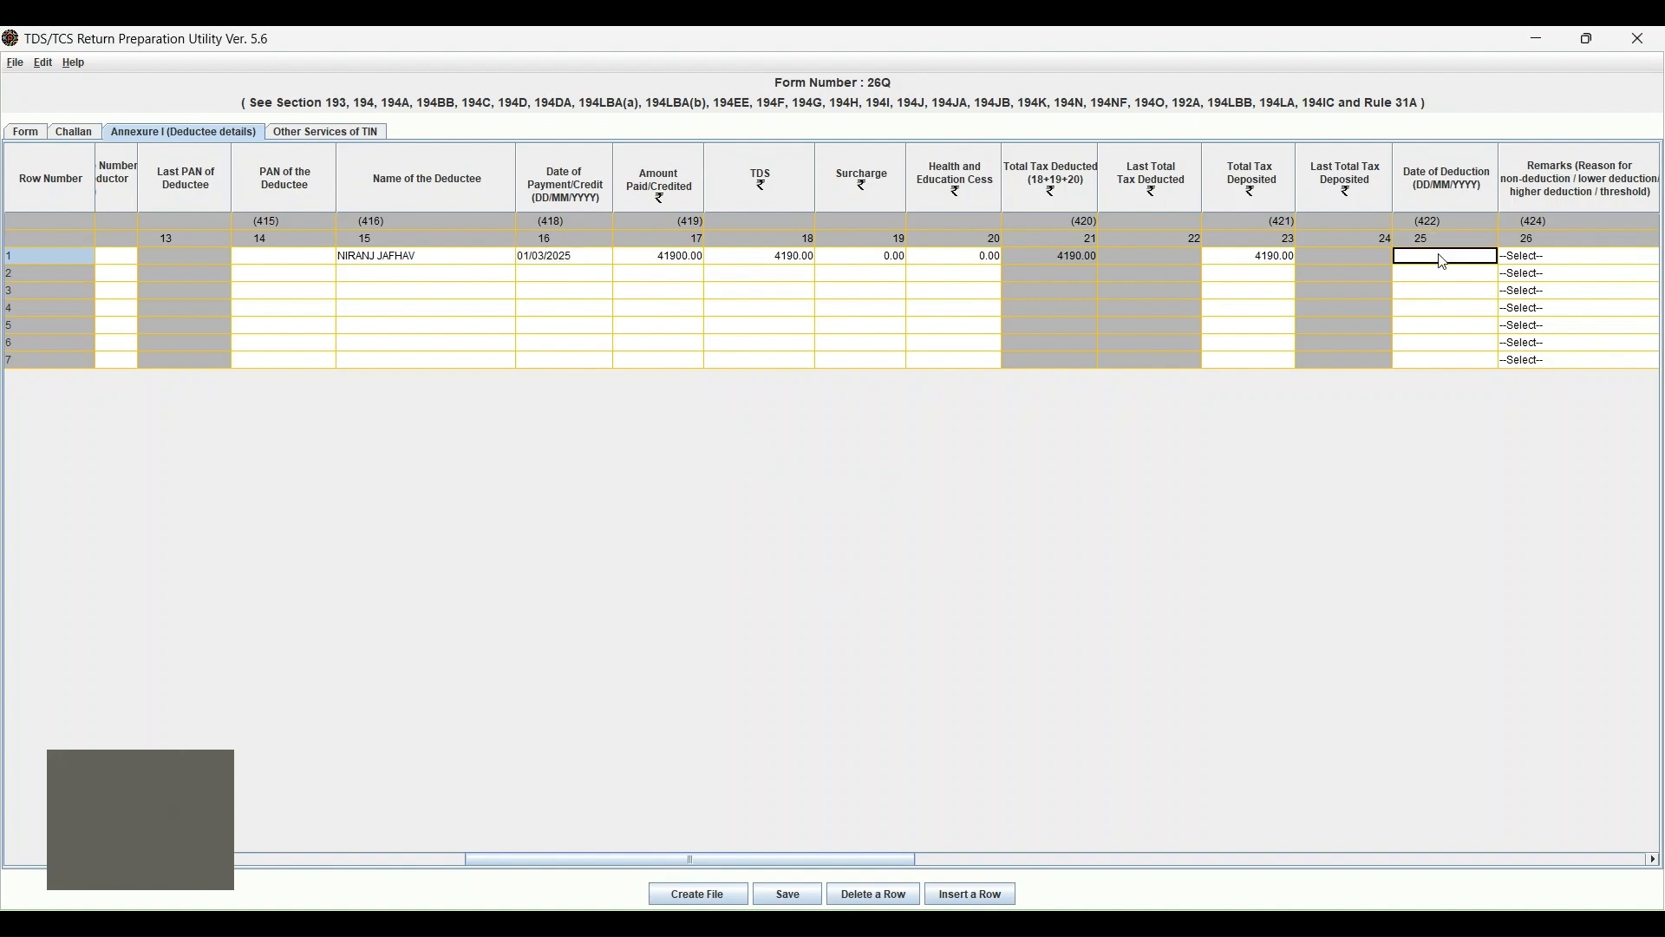
left_click(1484, 258)
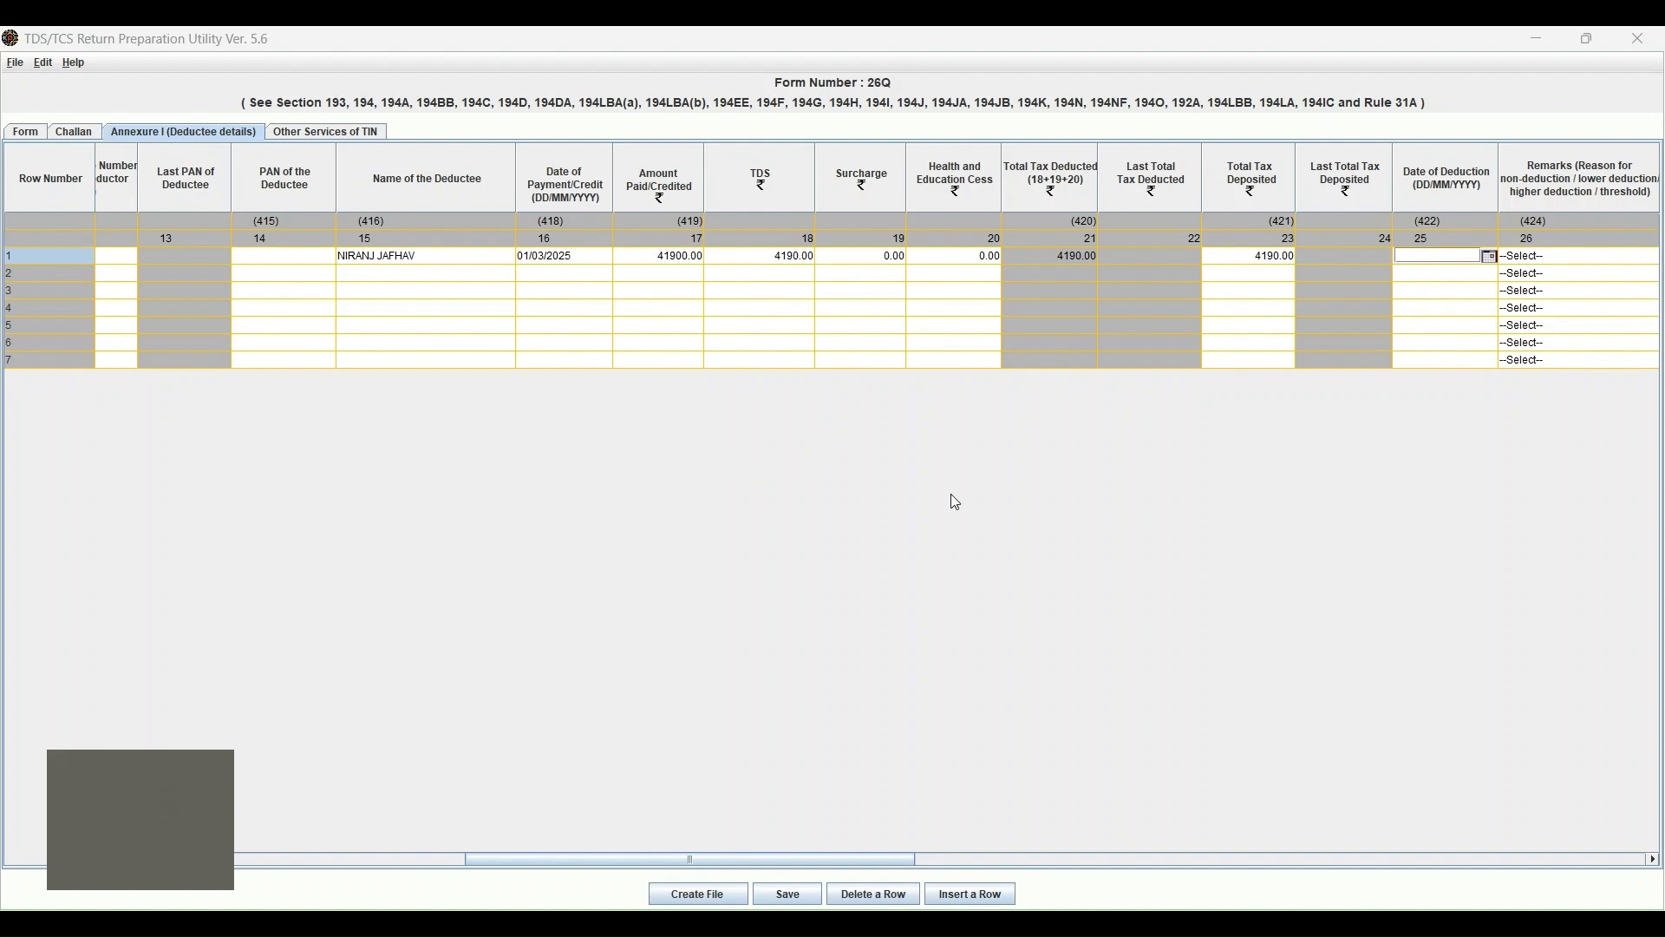
left_click(731, 572)
Check row 1's remark code choices, leaving the remark unset.
key("Right")
key("Right")
key("Right")
key("Right")
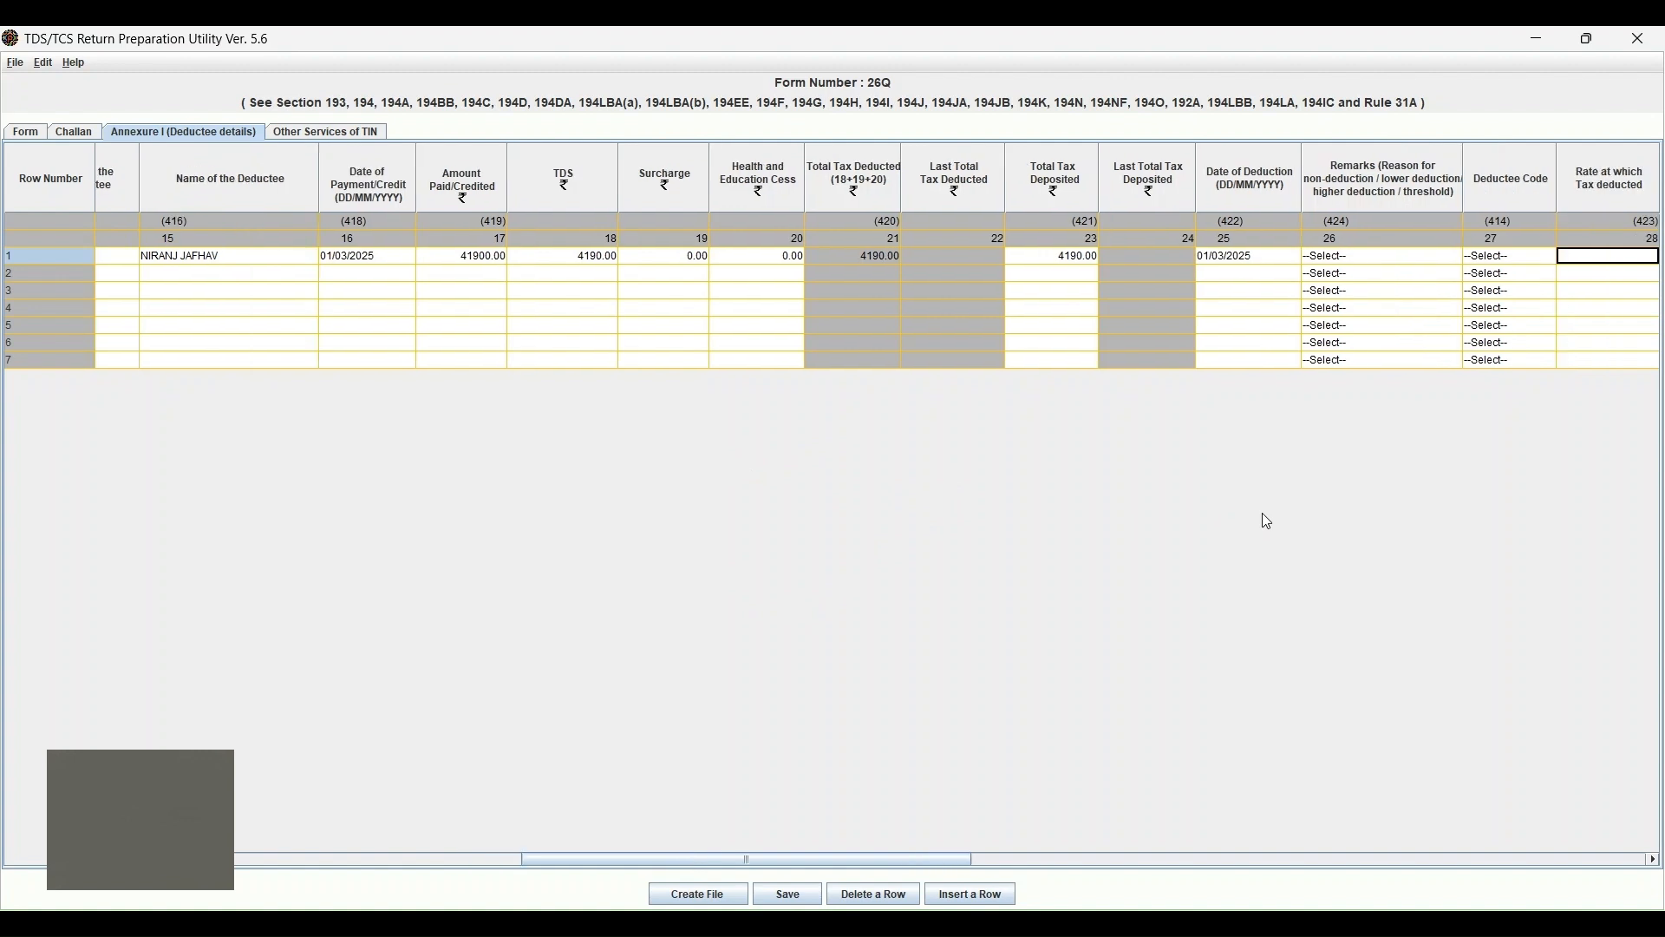
key("Left")
key("Left")
key("Left")
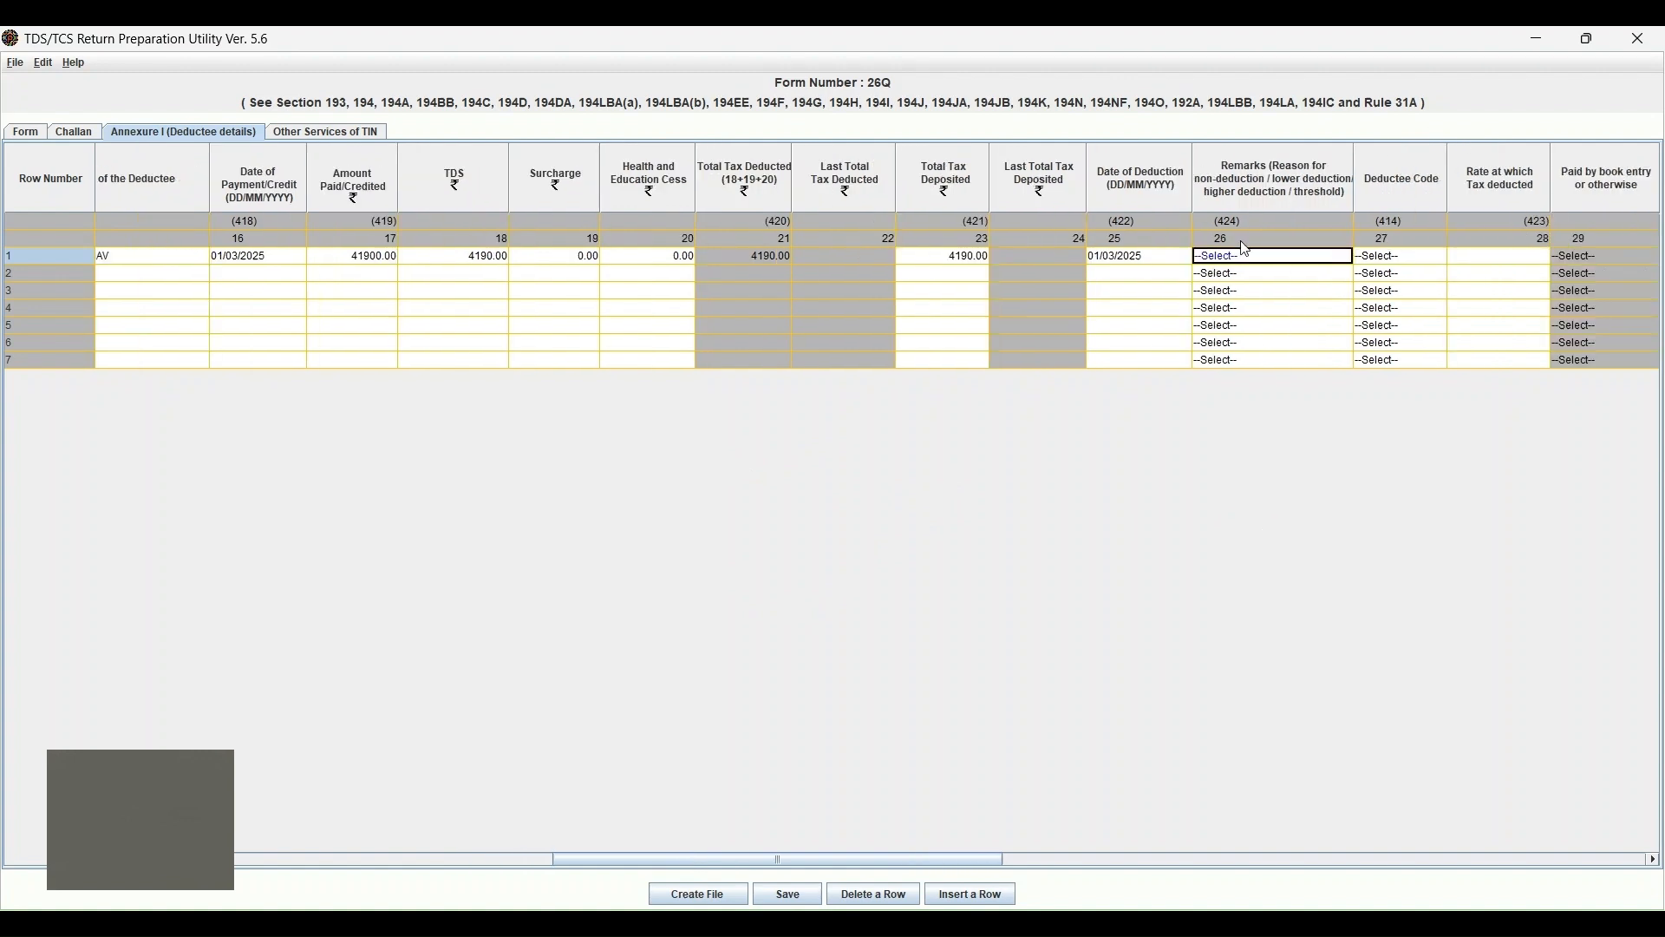
left_click(1250, 260)
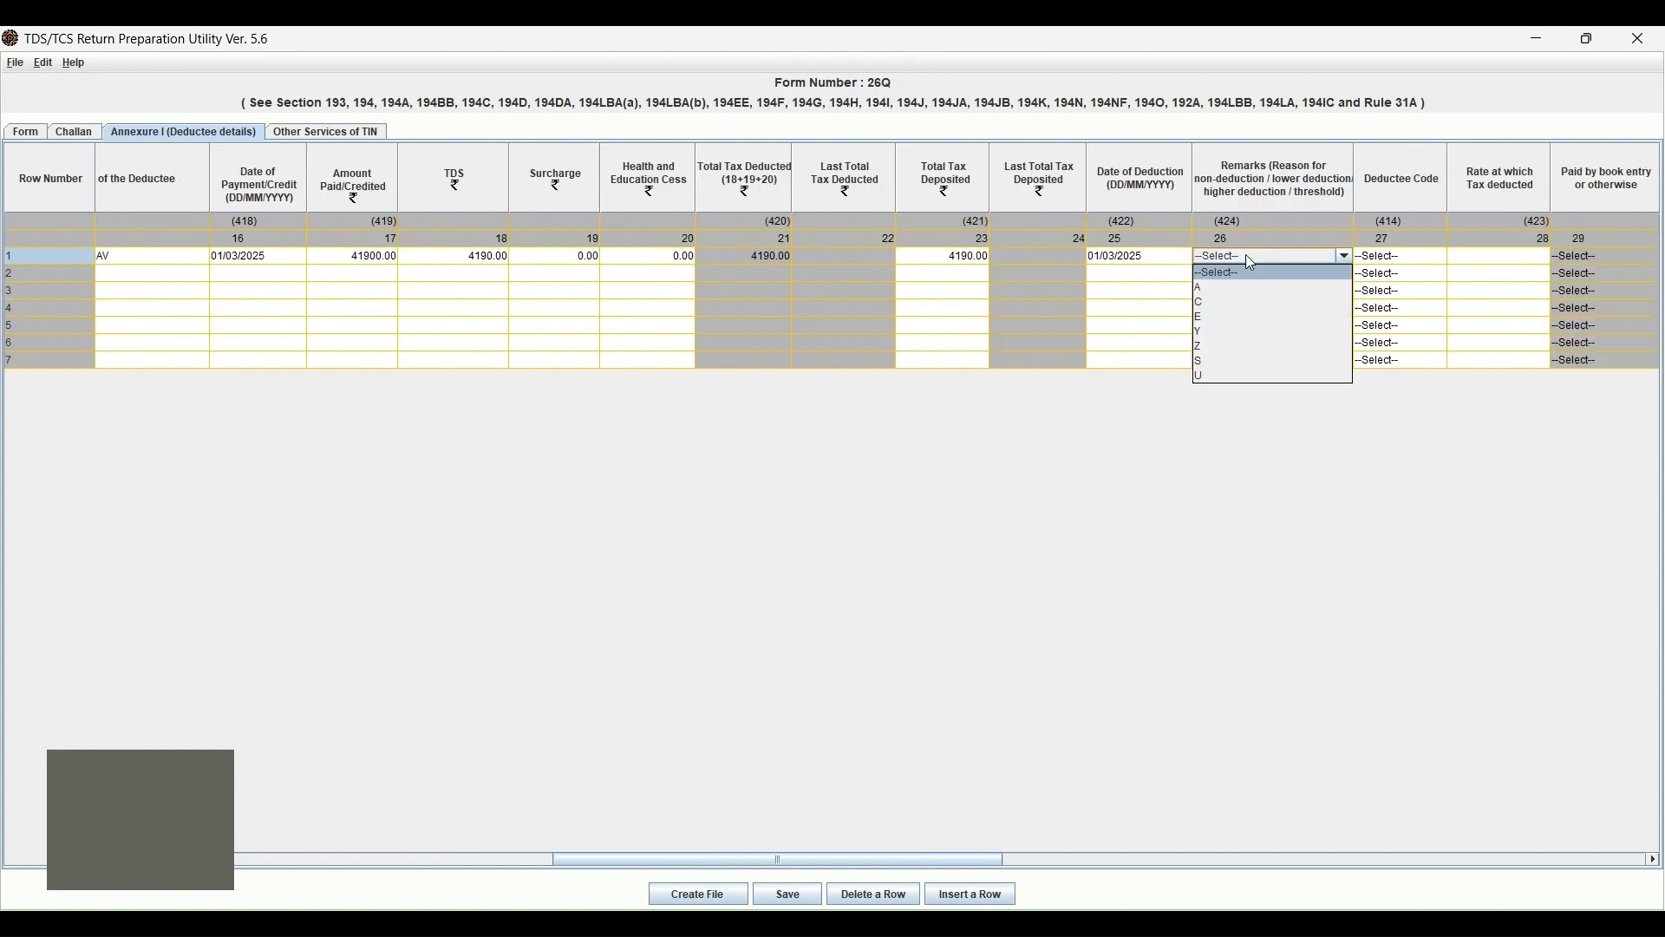
left_click(1247, 257)
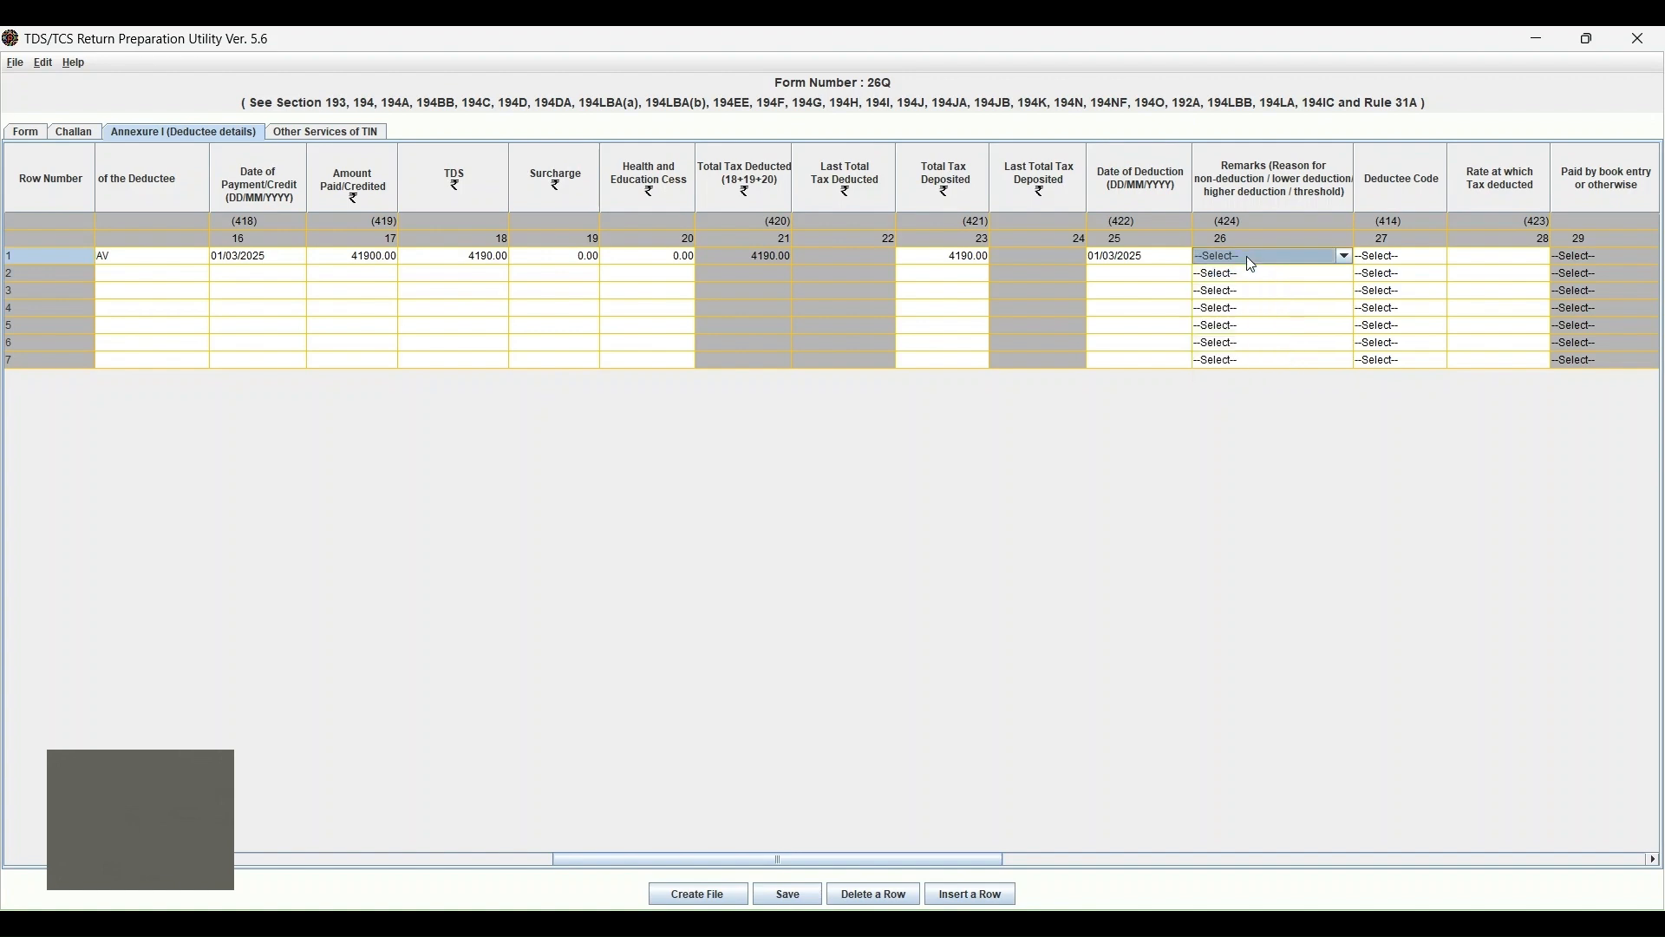
left_click(1241, 252)
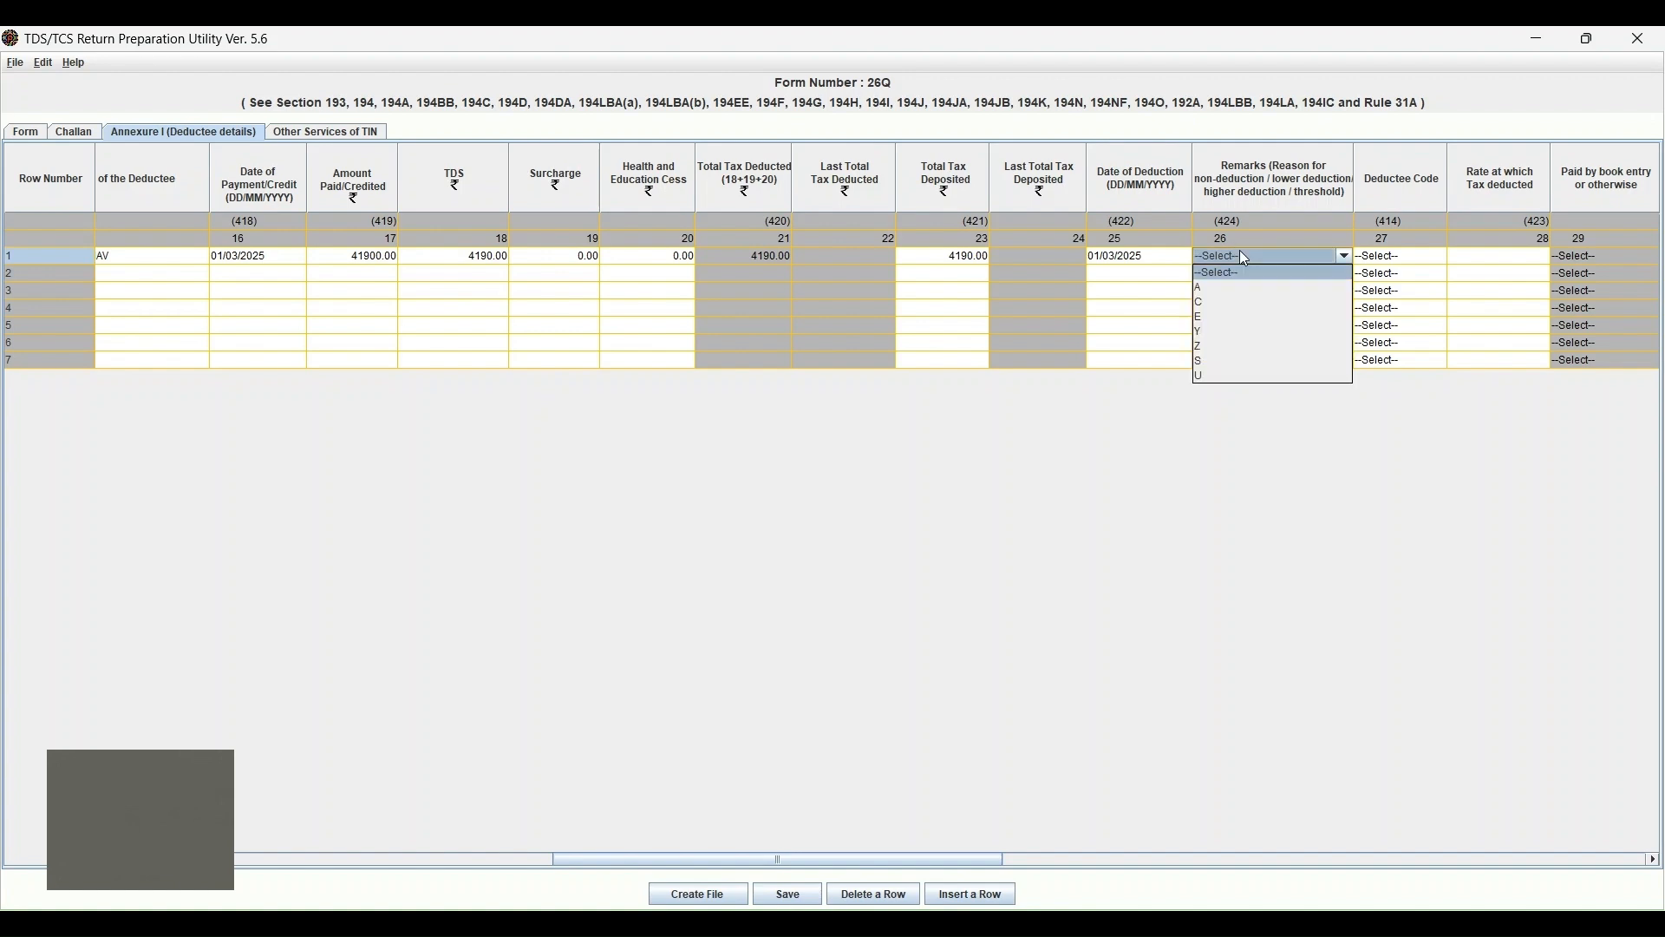
left_click(1244, 256)
left_click(1414, 257)
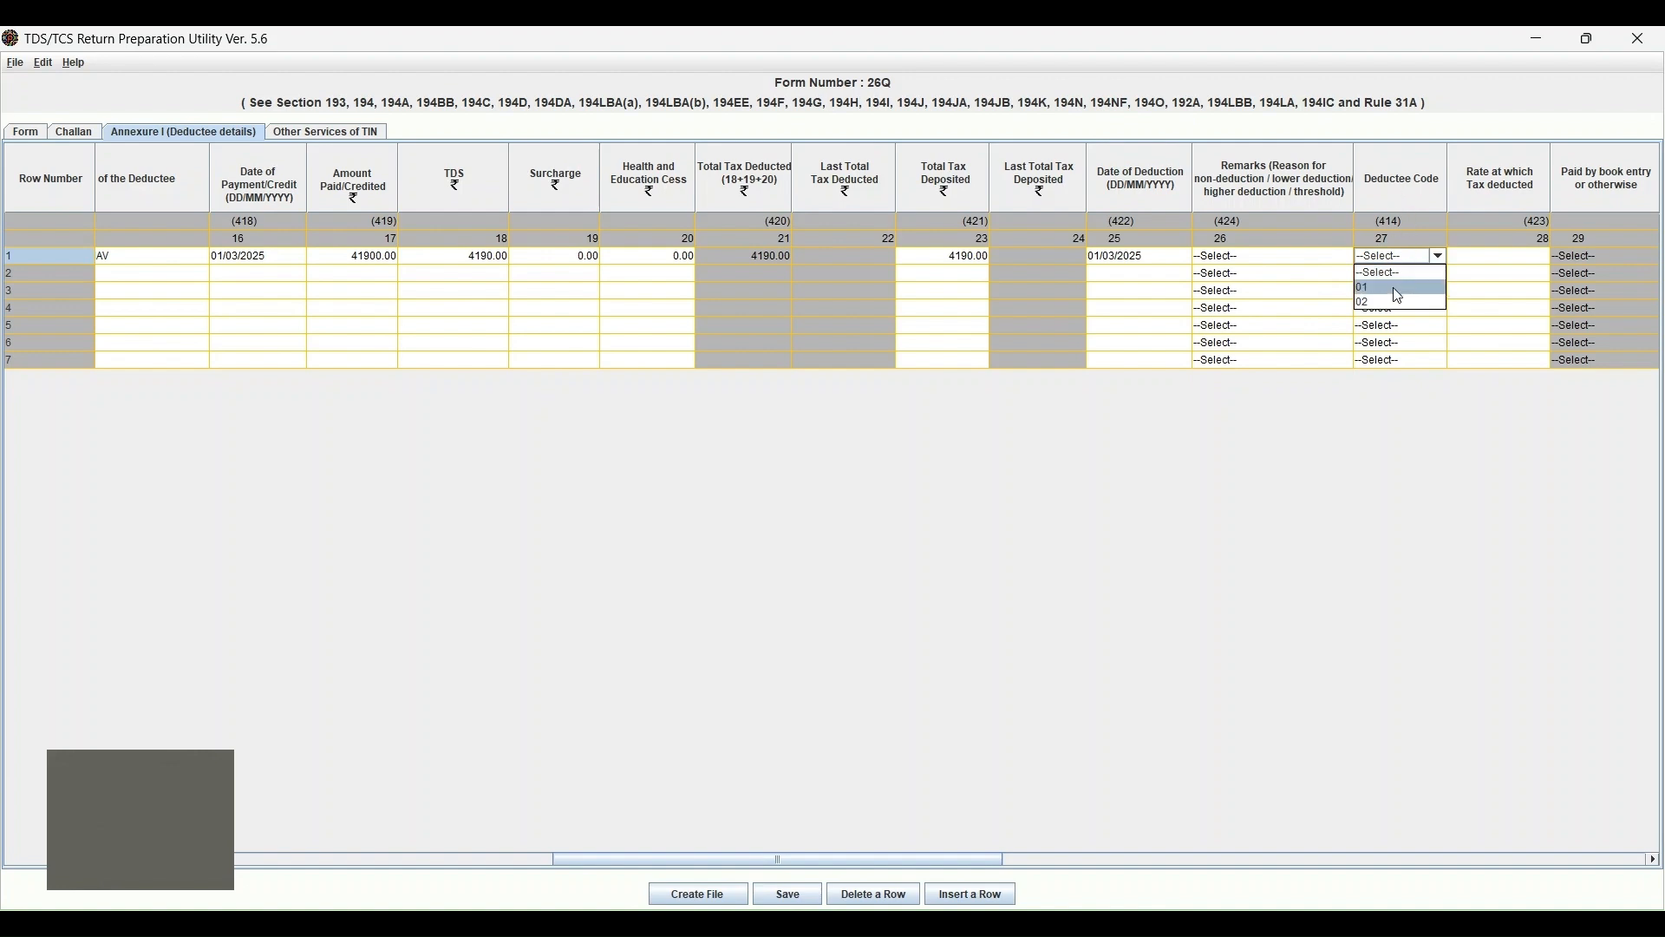
Choose deductee code 02 (Other than Company) for rows 1, 2 and 3.
left_click(1393, 288)
left_click(1370, 290)
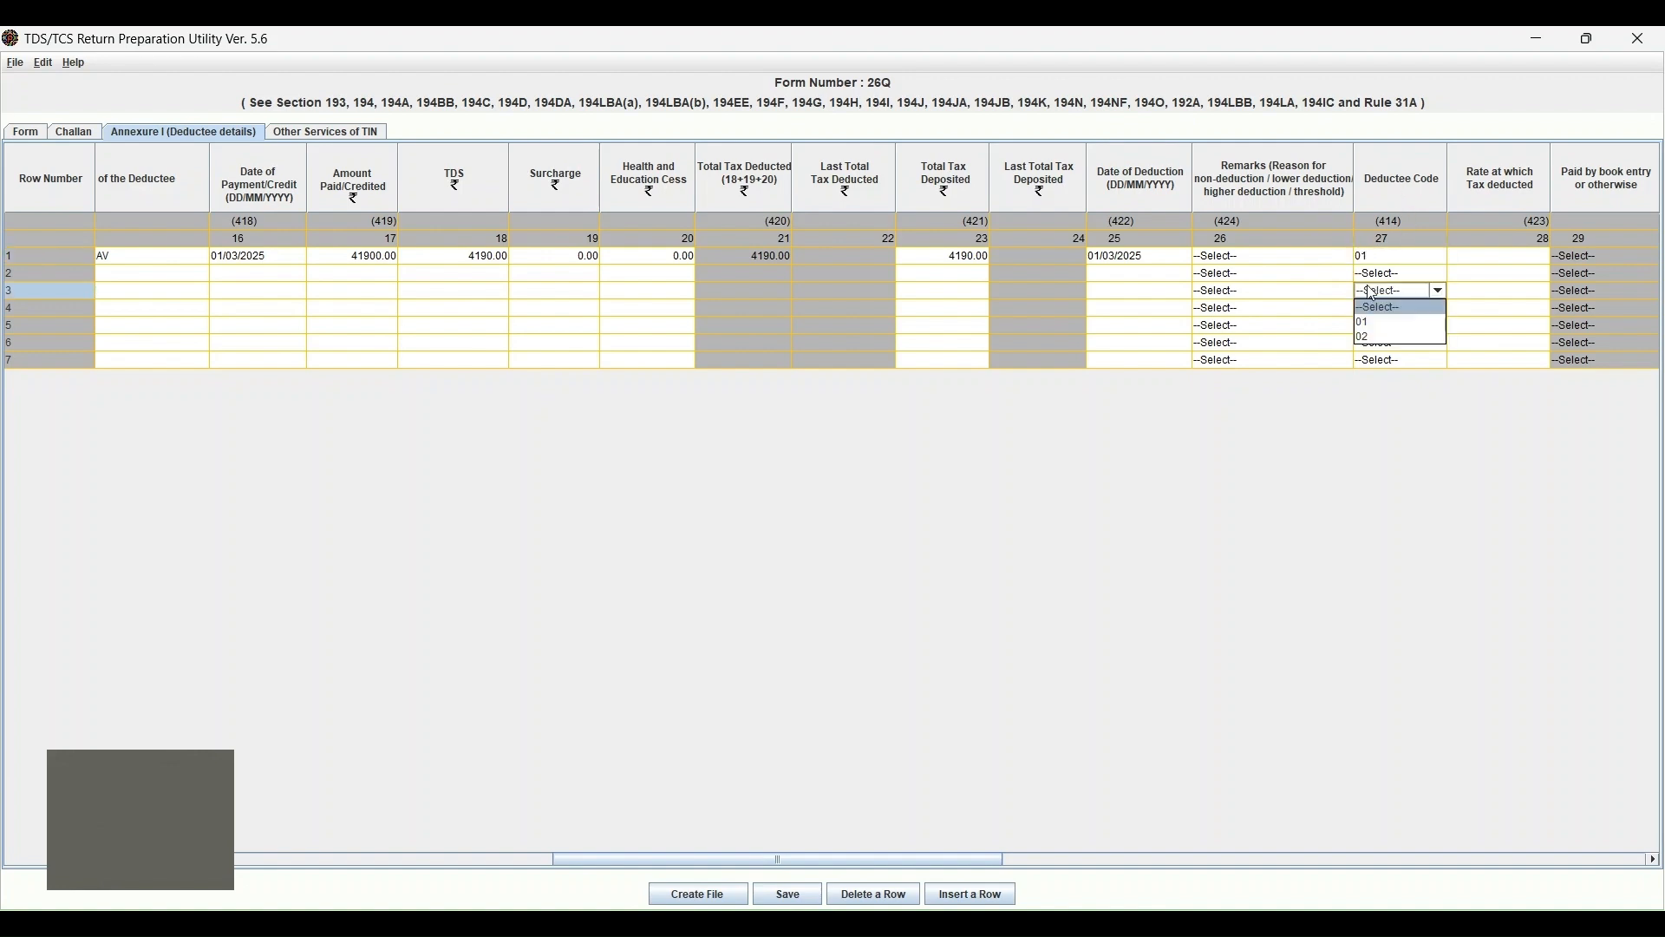
left_click(1381, 259)
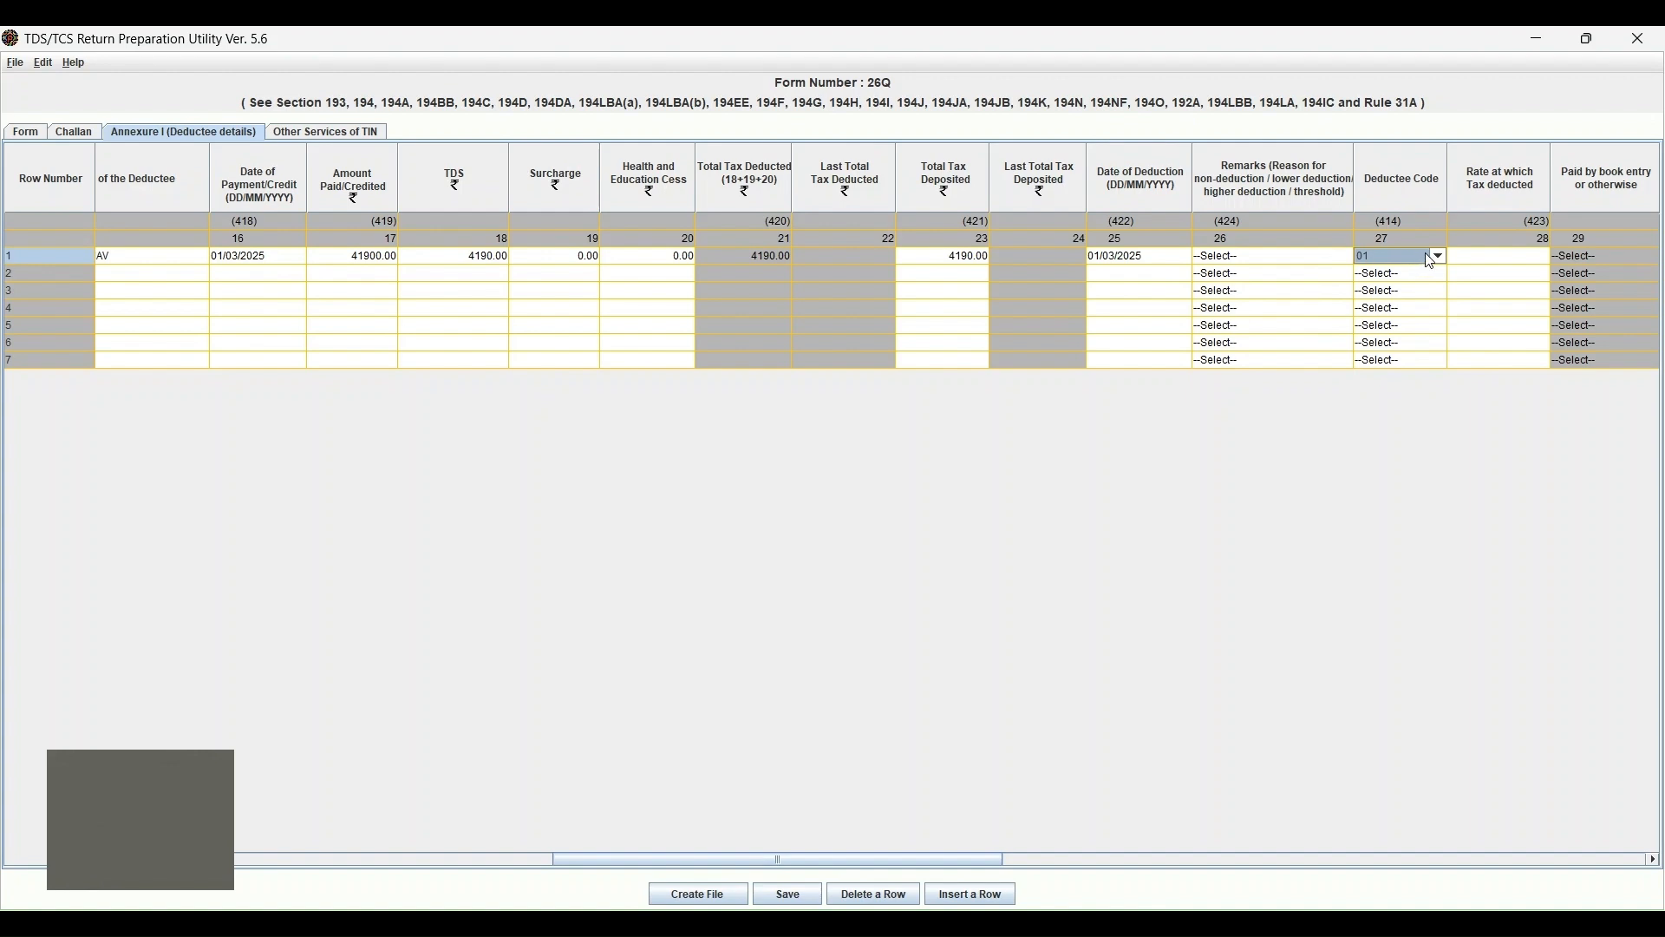
left_click(1429, 257)
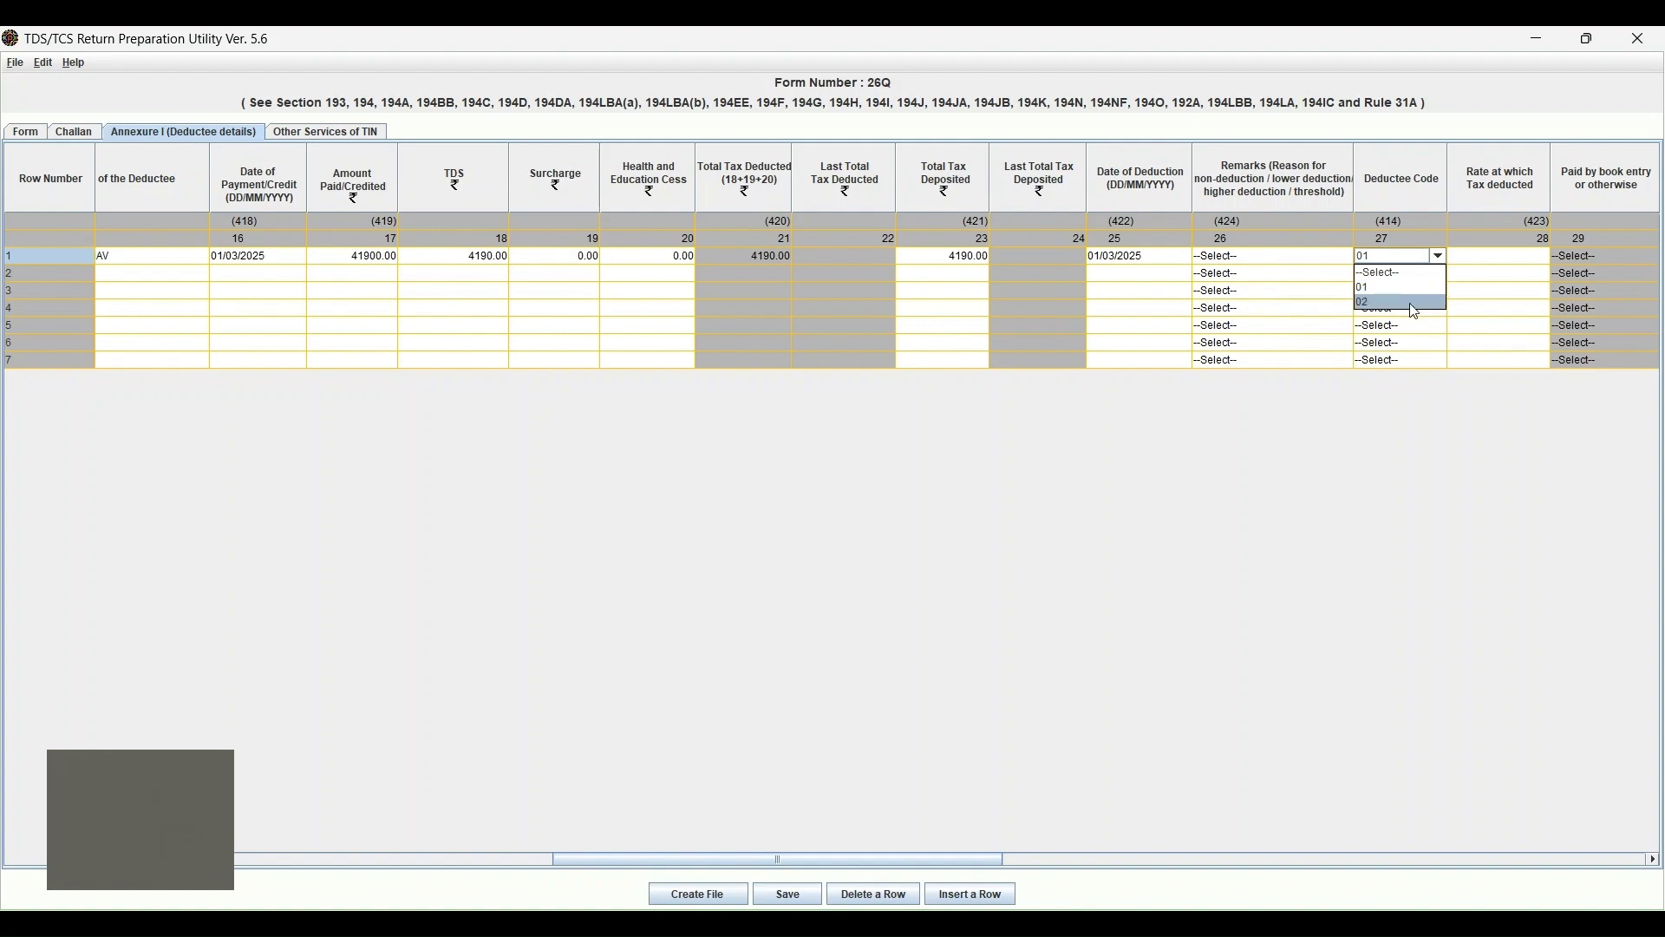
left_click(1414, 303)
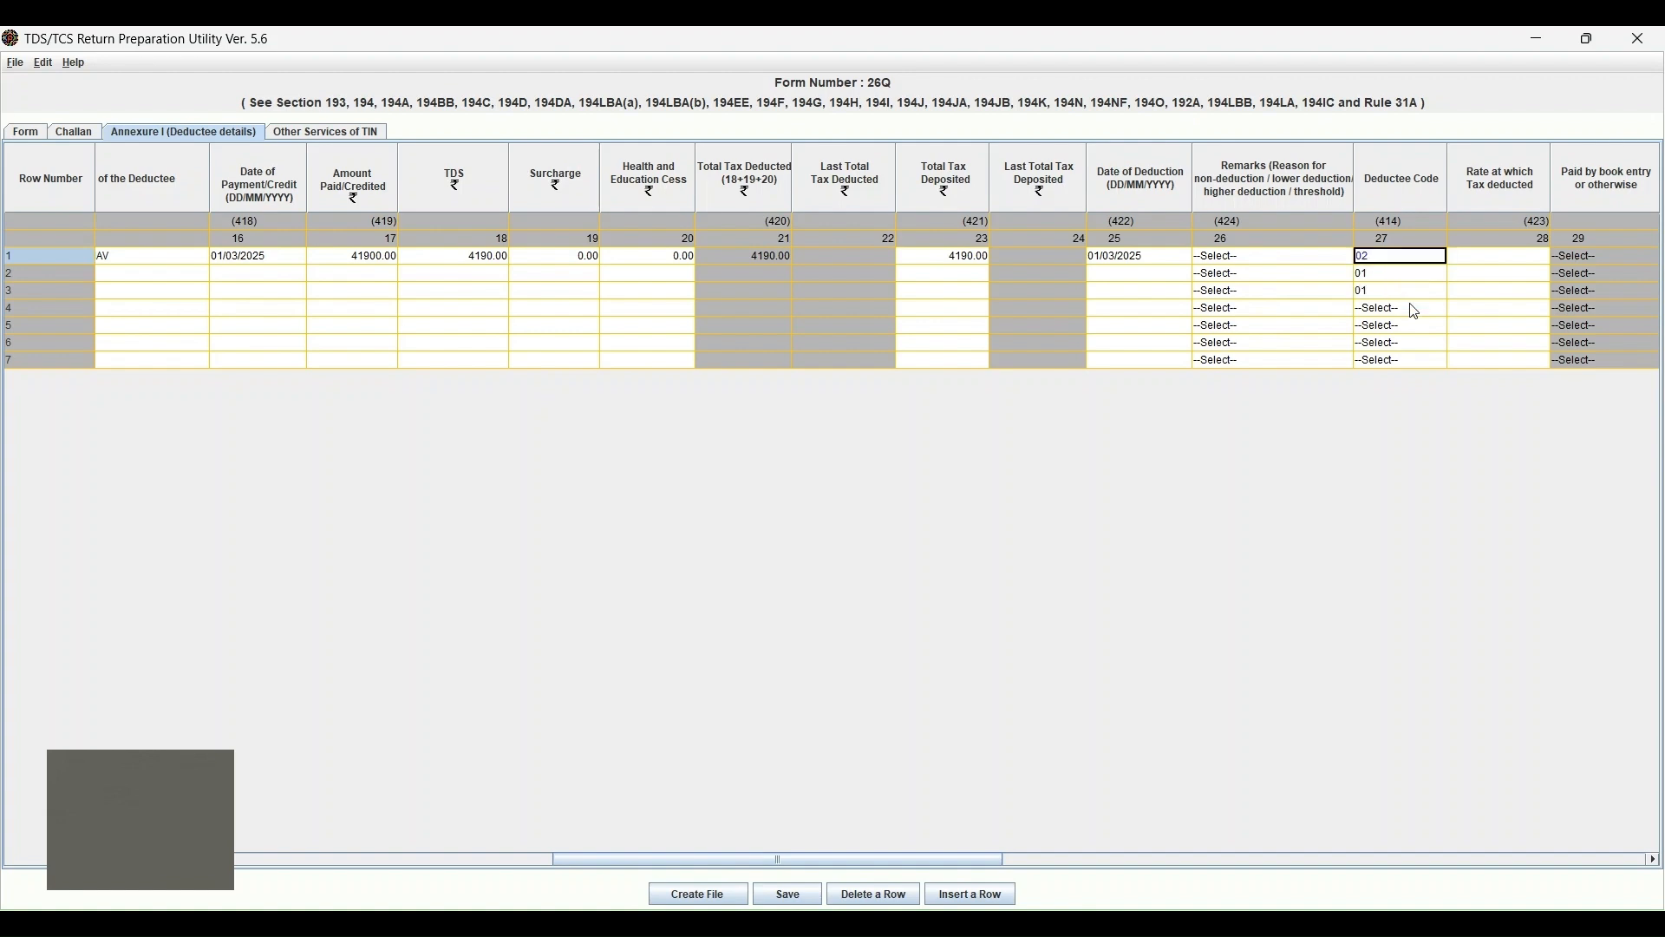
left_click(1425, 260)
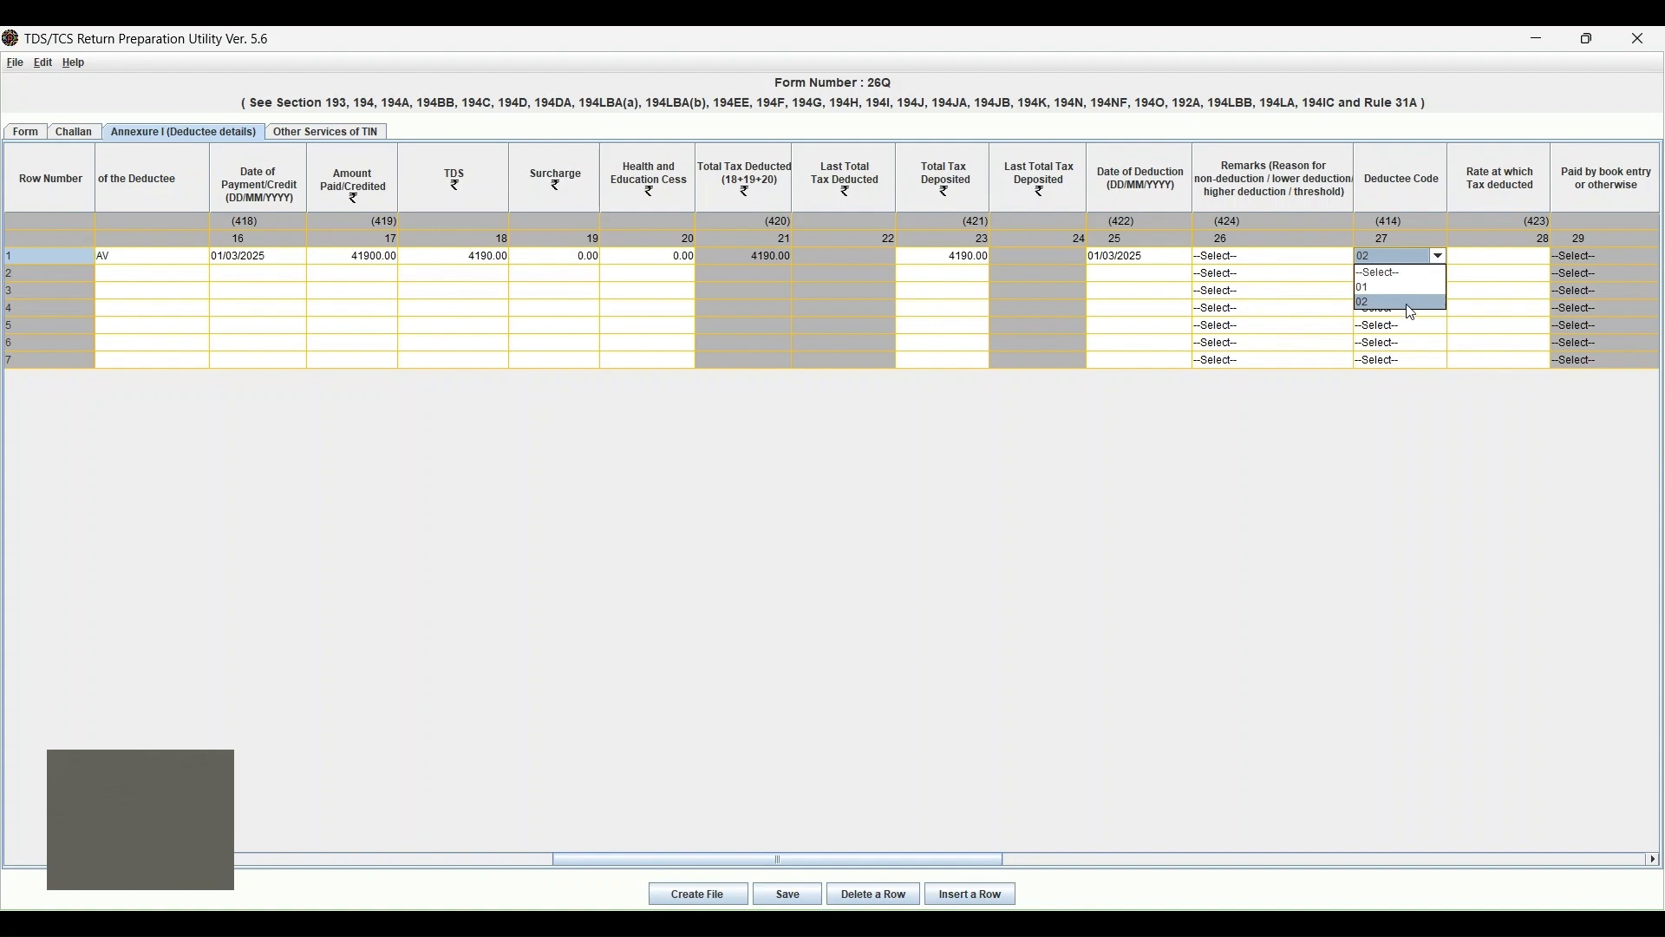
left_click(1422, 307)
key("Down")
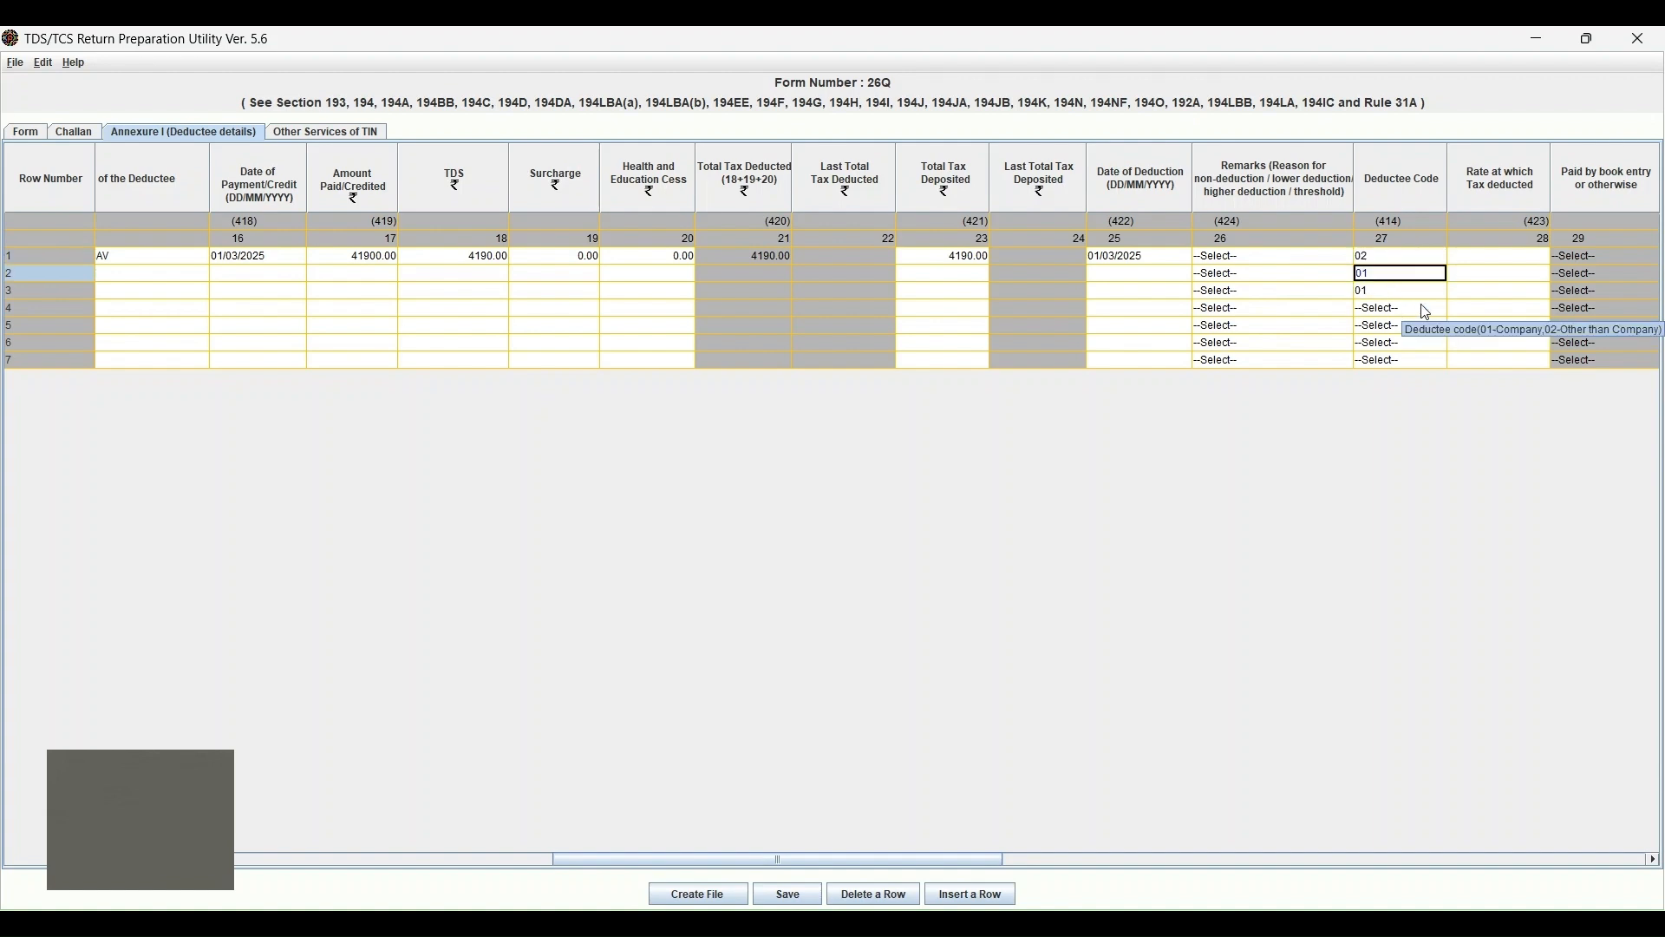
key("Down")
type("02")
left_click(1423, 309, "ctrl")
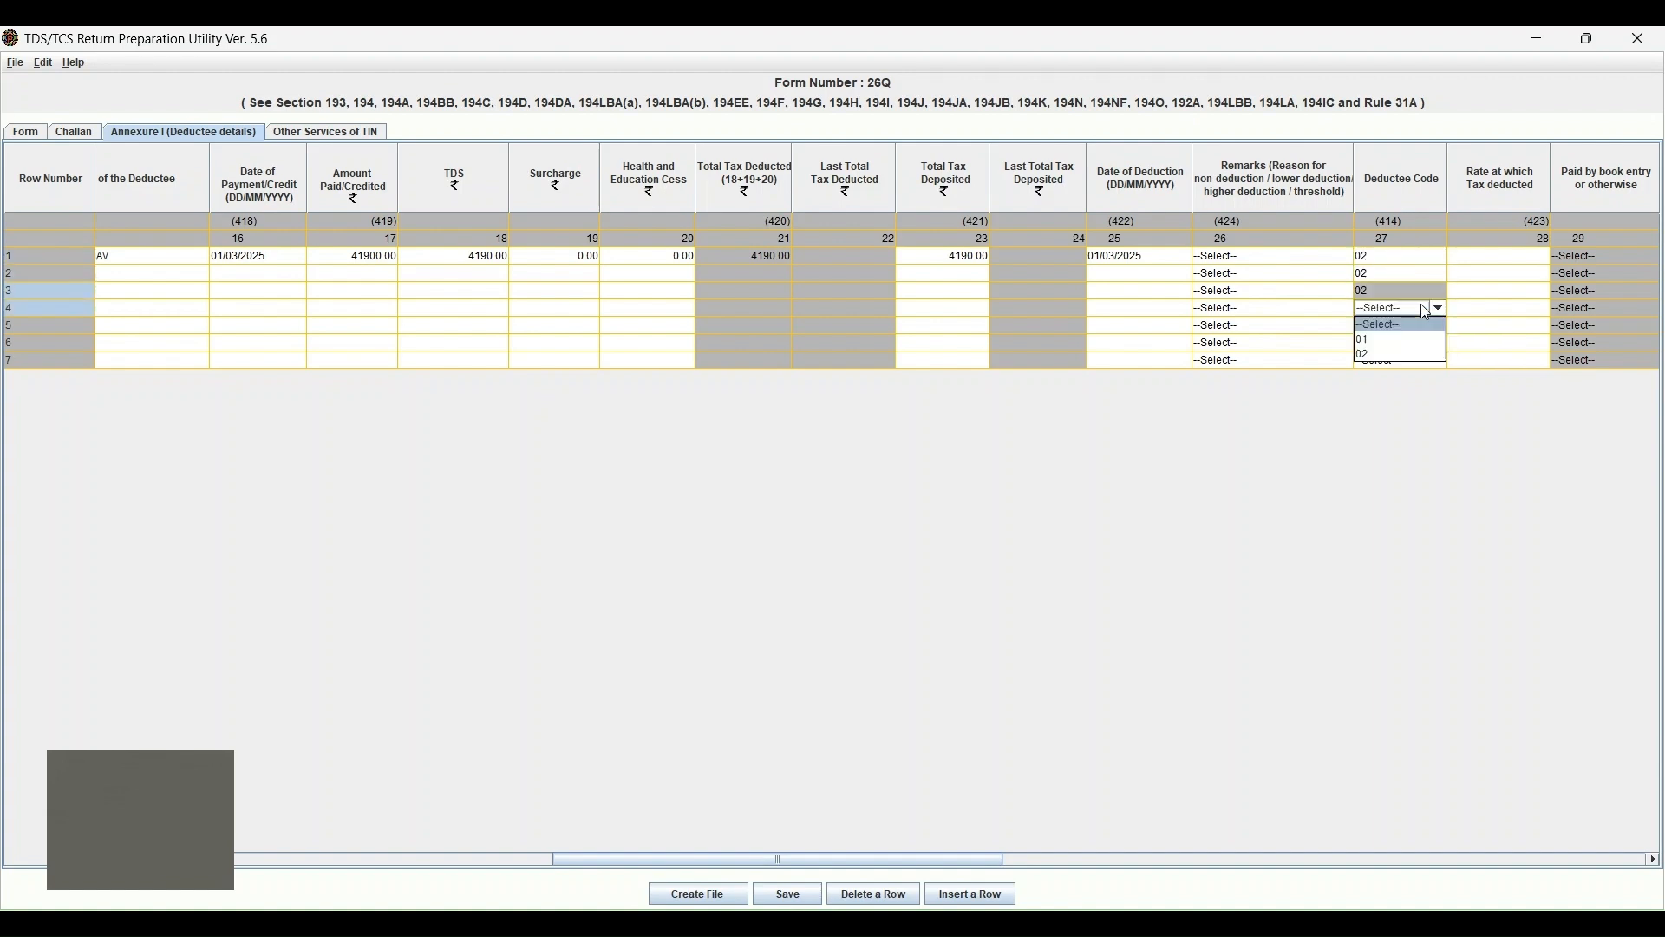
left_click(1426, 311)
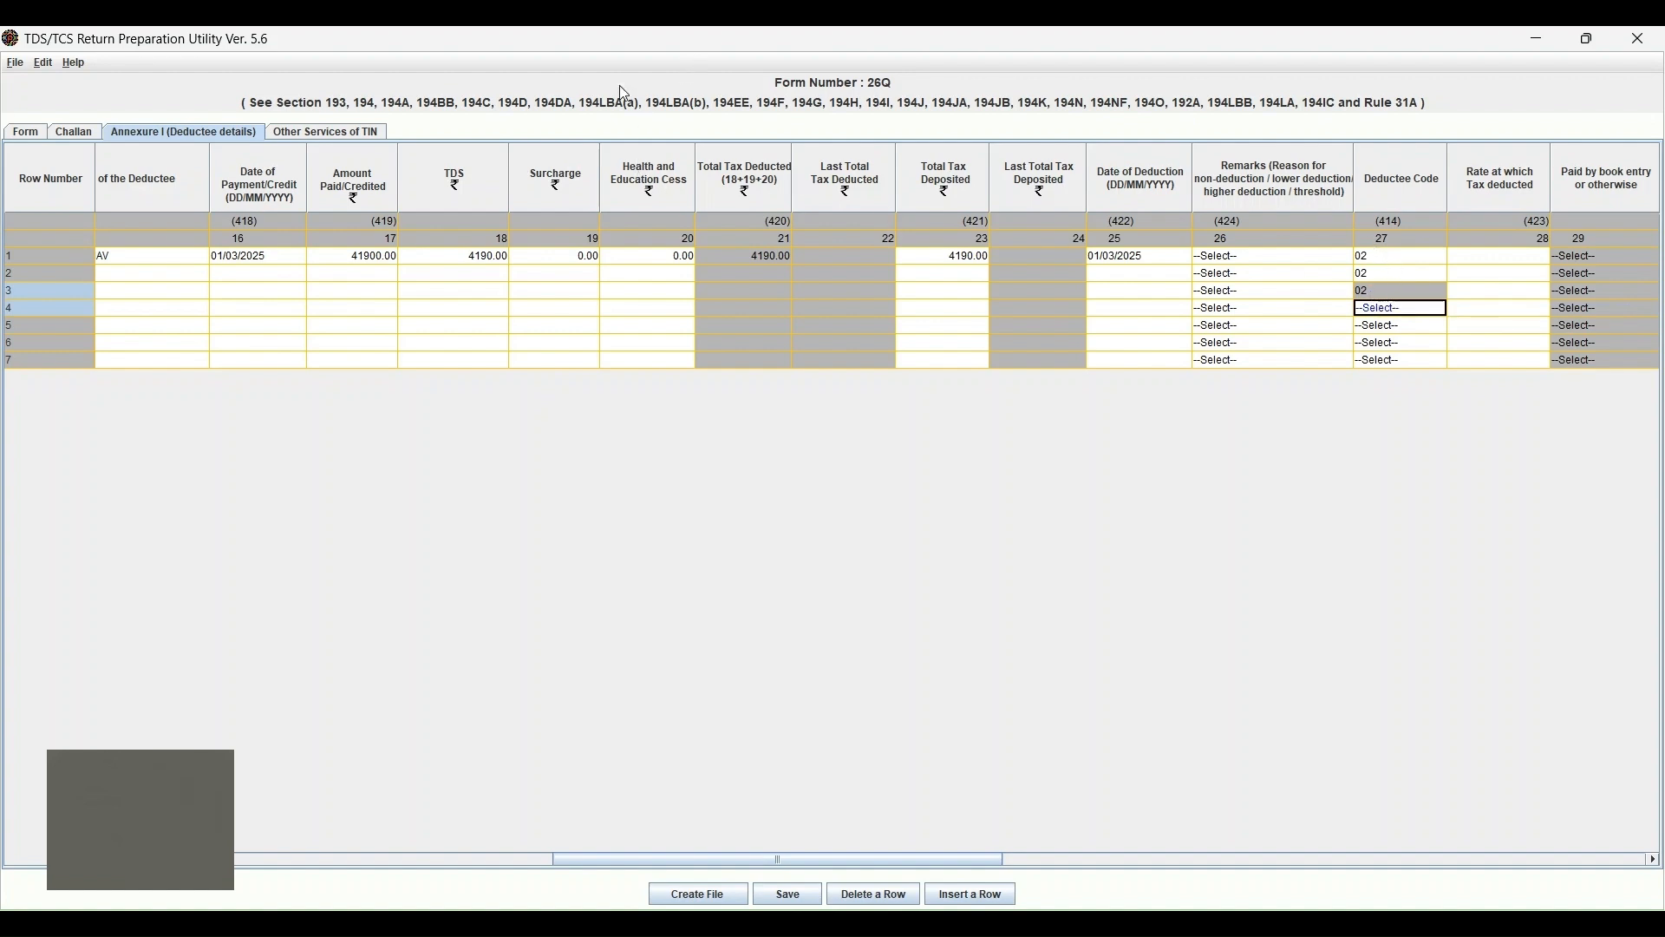
Enter a tax deduction rate of 10 for rows 1, 2 and 3.
left_click(1403, 257)
left_click(1507, 260)
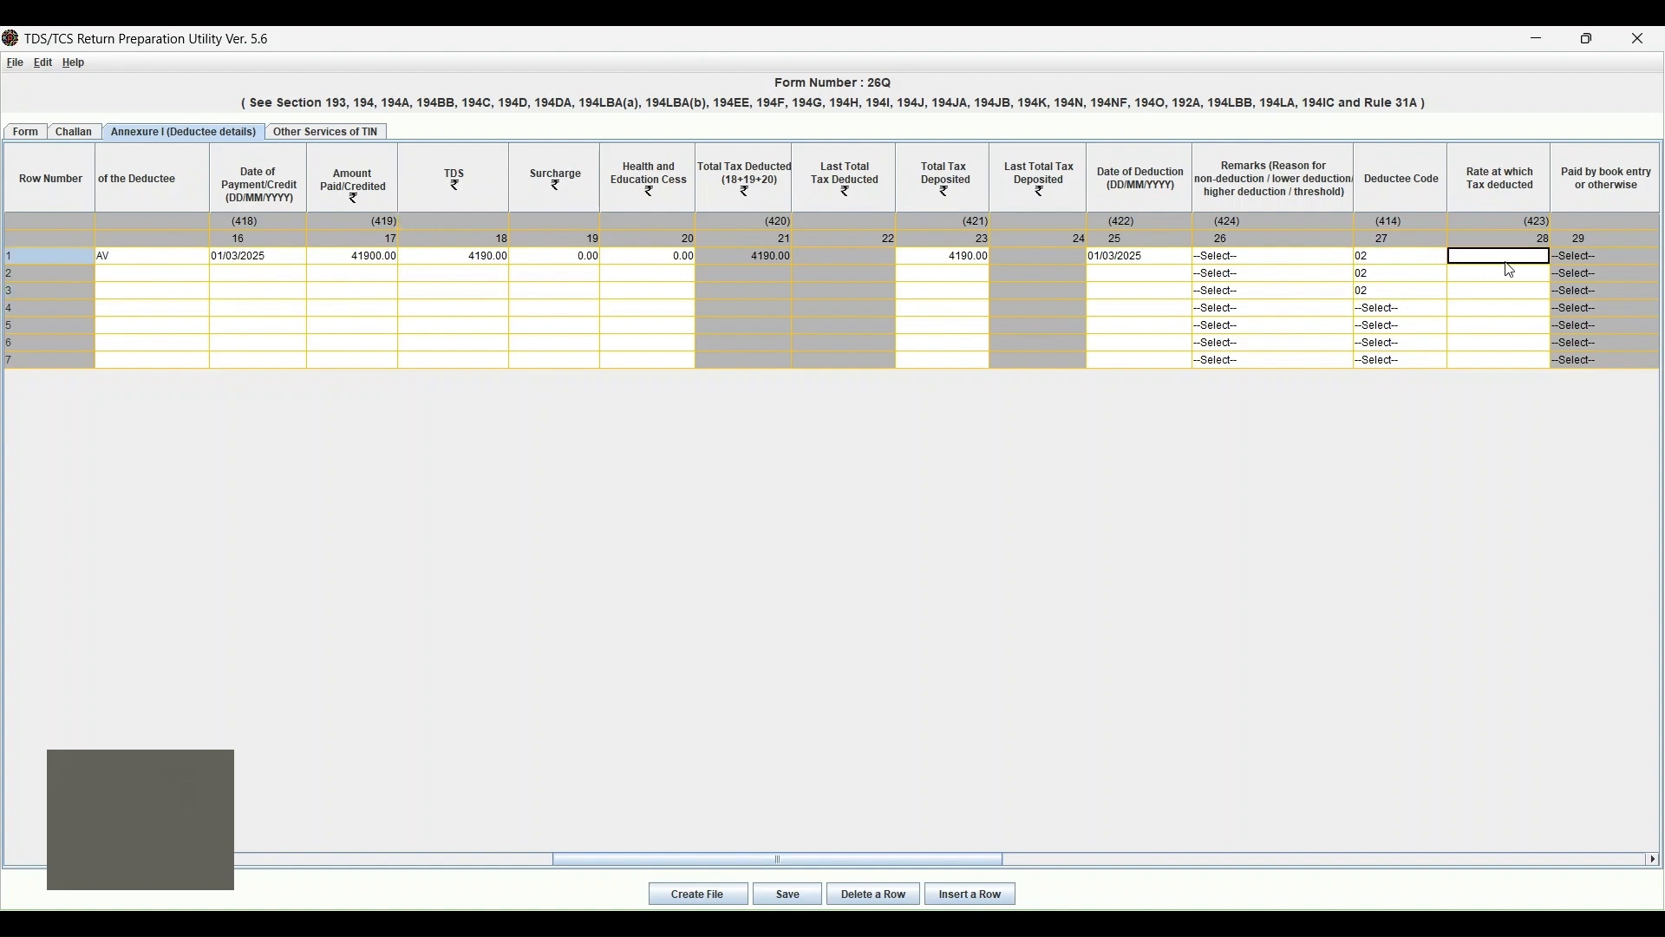
type("10")
key("Return")
type("10")
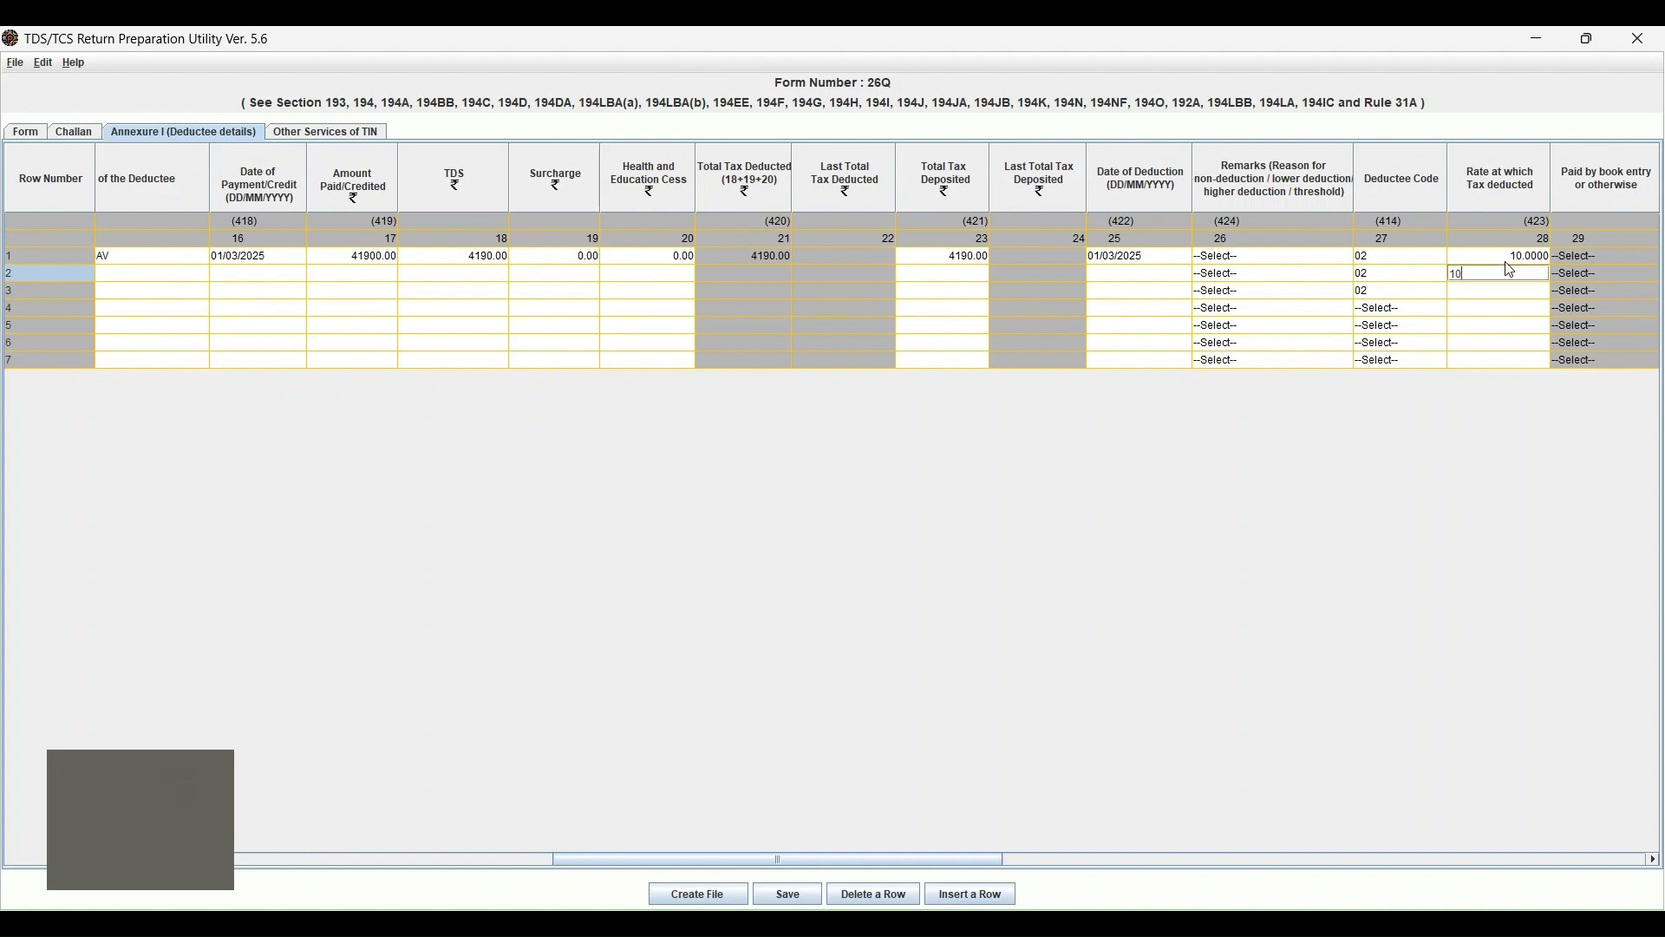
key("Return")
type("10")
key("Return")
Review row 1's later columns, including section, certificate and cash-withdrawal fields.
key("Up")
key("Up")
key("Up")
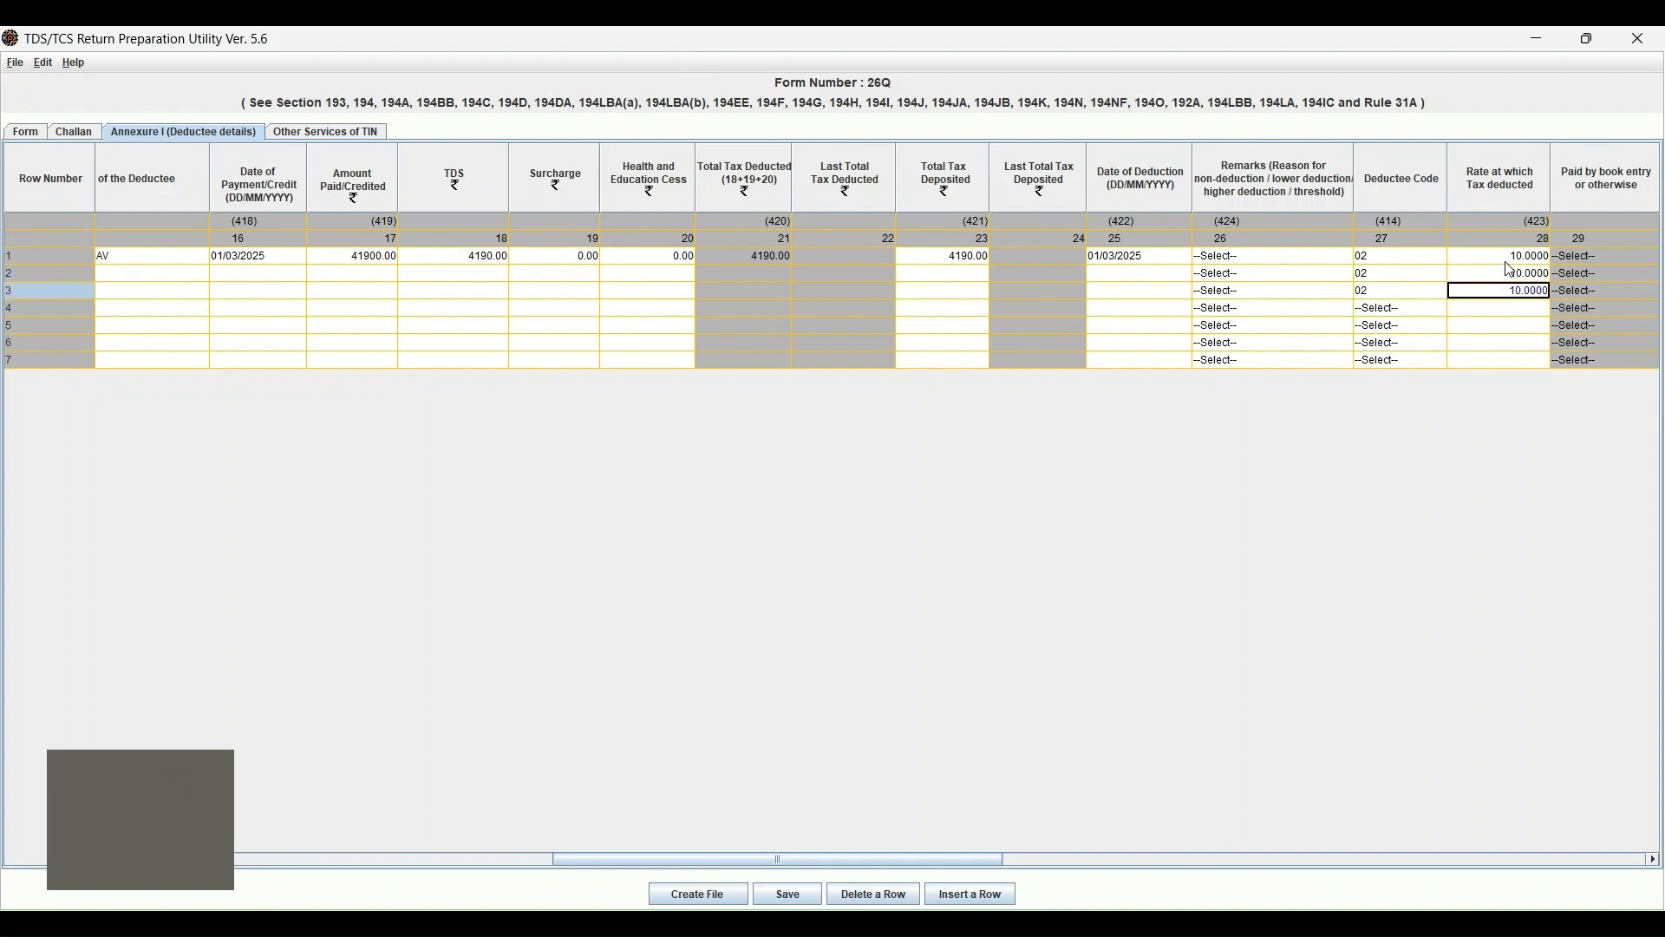
key("Right")
key("Right")
key("Right")
key("Right")
key("Left")
key("Left")
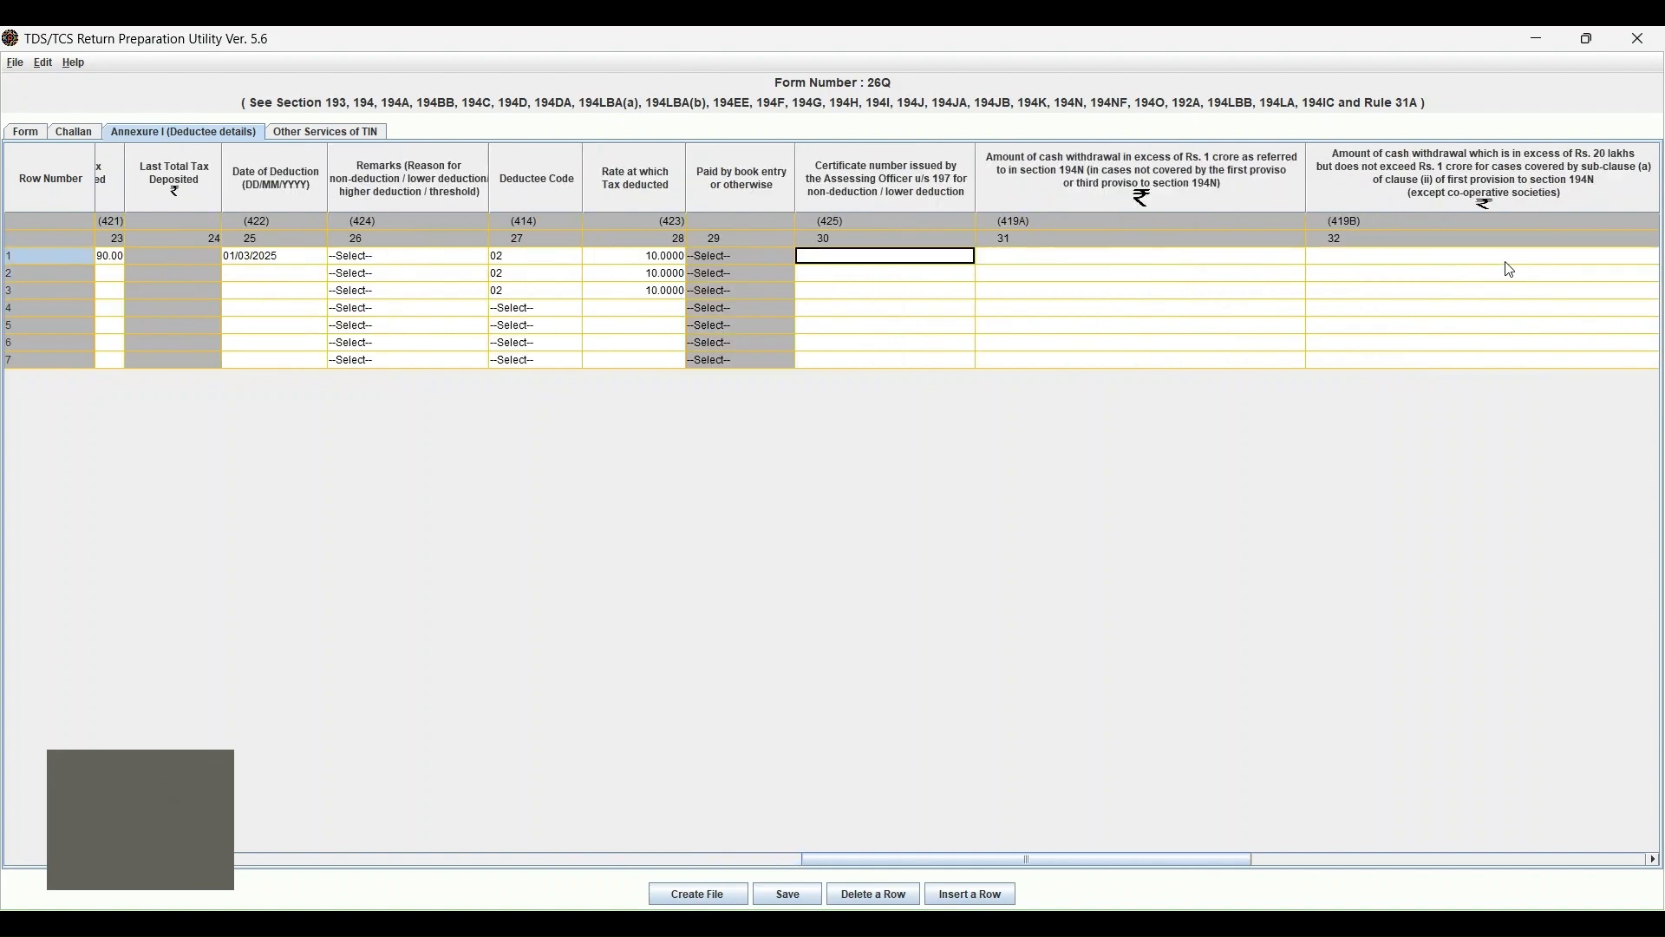
key("Right")
key("Right")
key("Right")
key("Right")
key("Right")
key("Right")
key("Left")
key("Left")
key("Left")
key("Left")
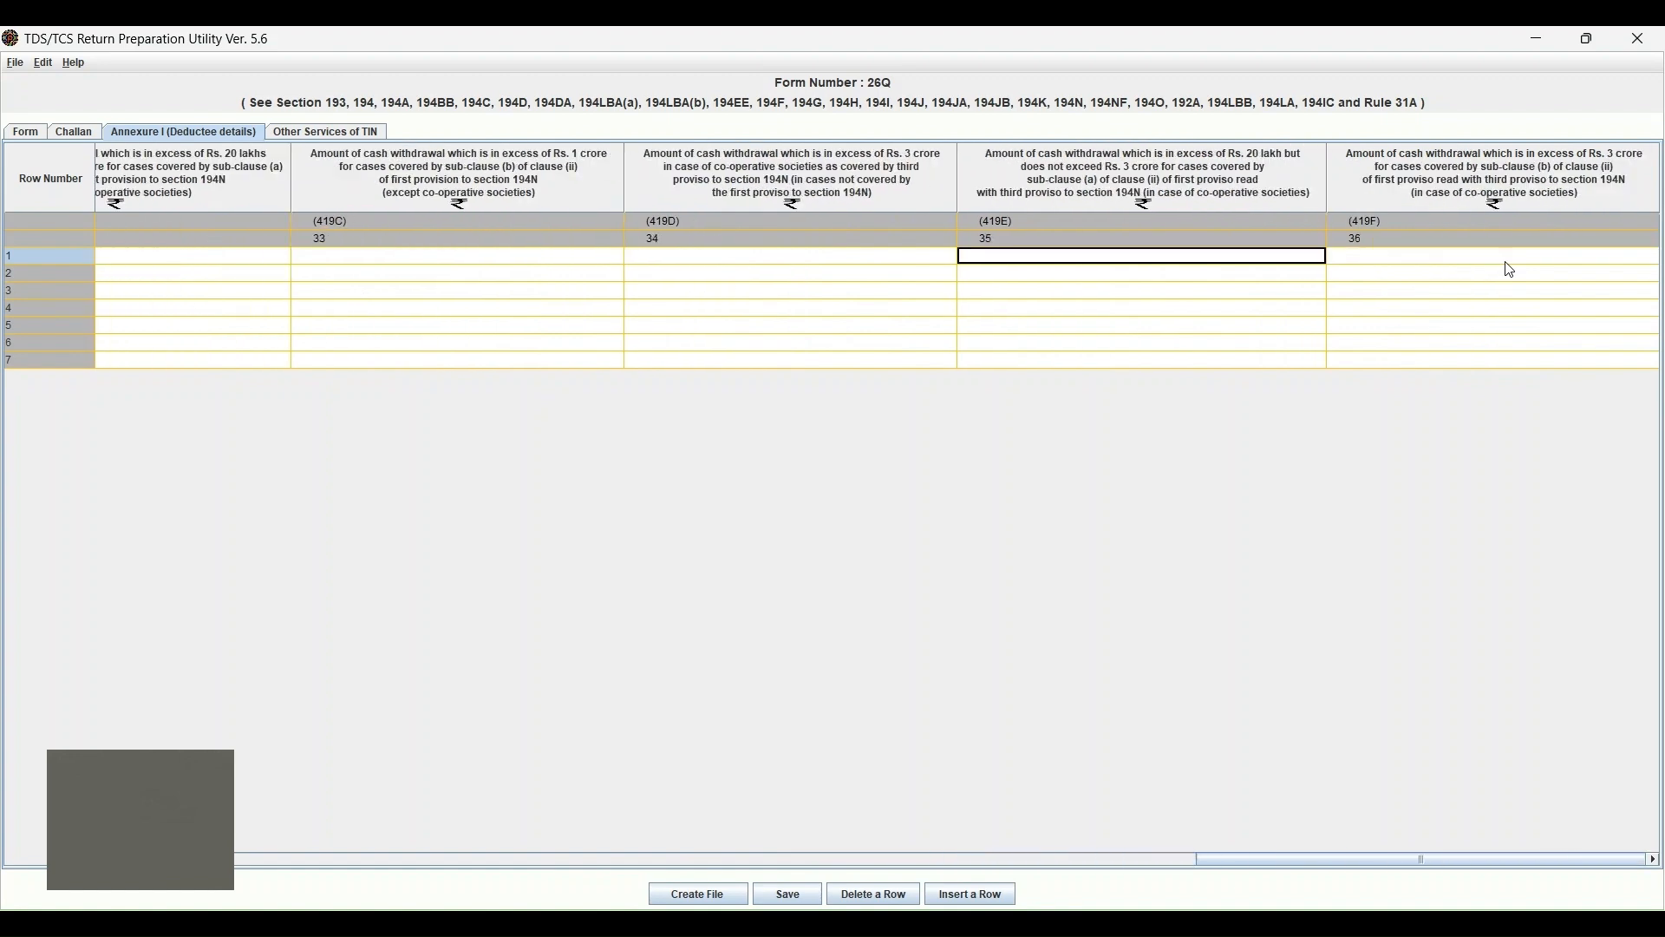
key("Left")
key("Left")
key("Left")
key("Left")
key("Left")
key("Left")
key("Left")
key("Left")
key("Left")
key("Left")
key("Left")
key("Left")
key("Left")
key("Left")
key("Left")
key("Left")
key("Left")
key("Left")
key("Left")
key("Left")
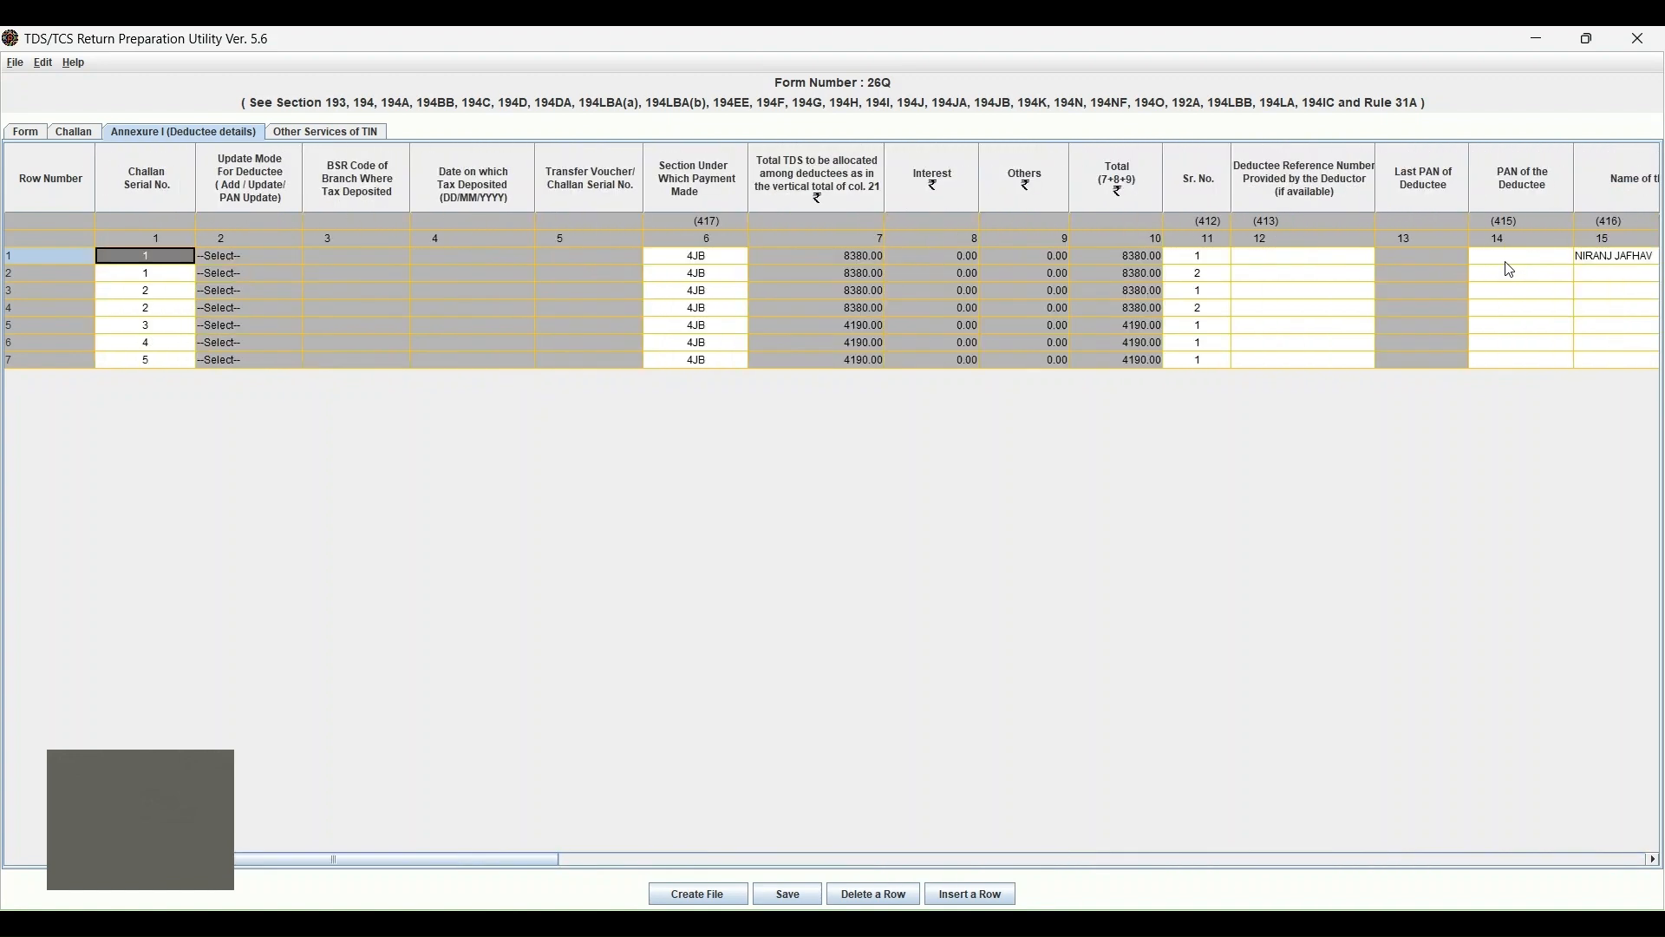
key("Right")
key("Right")
key("Right")
key("Right")
key("Right")
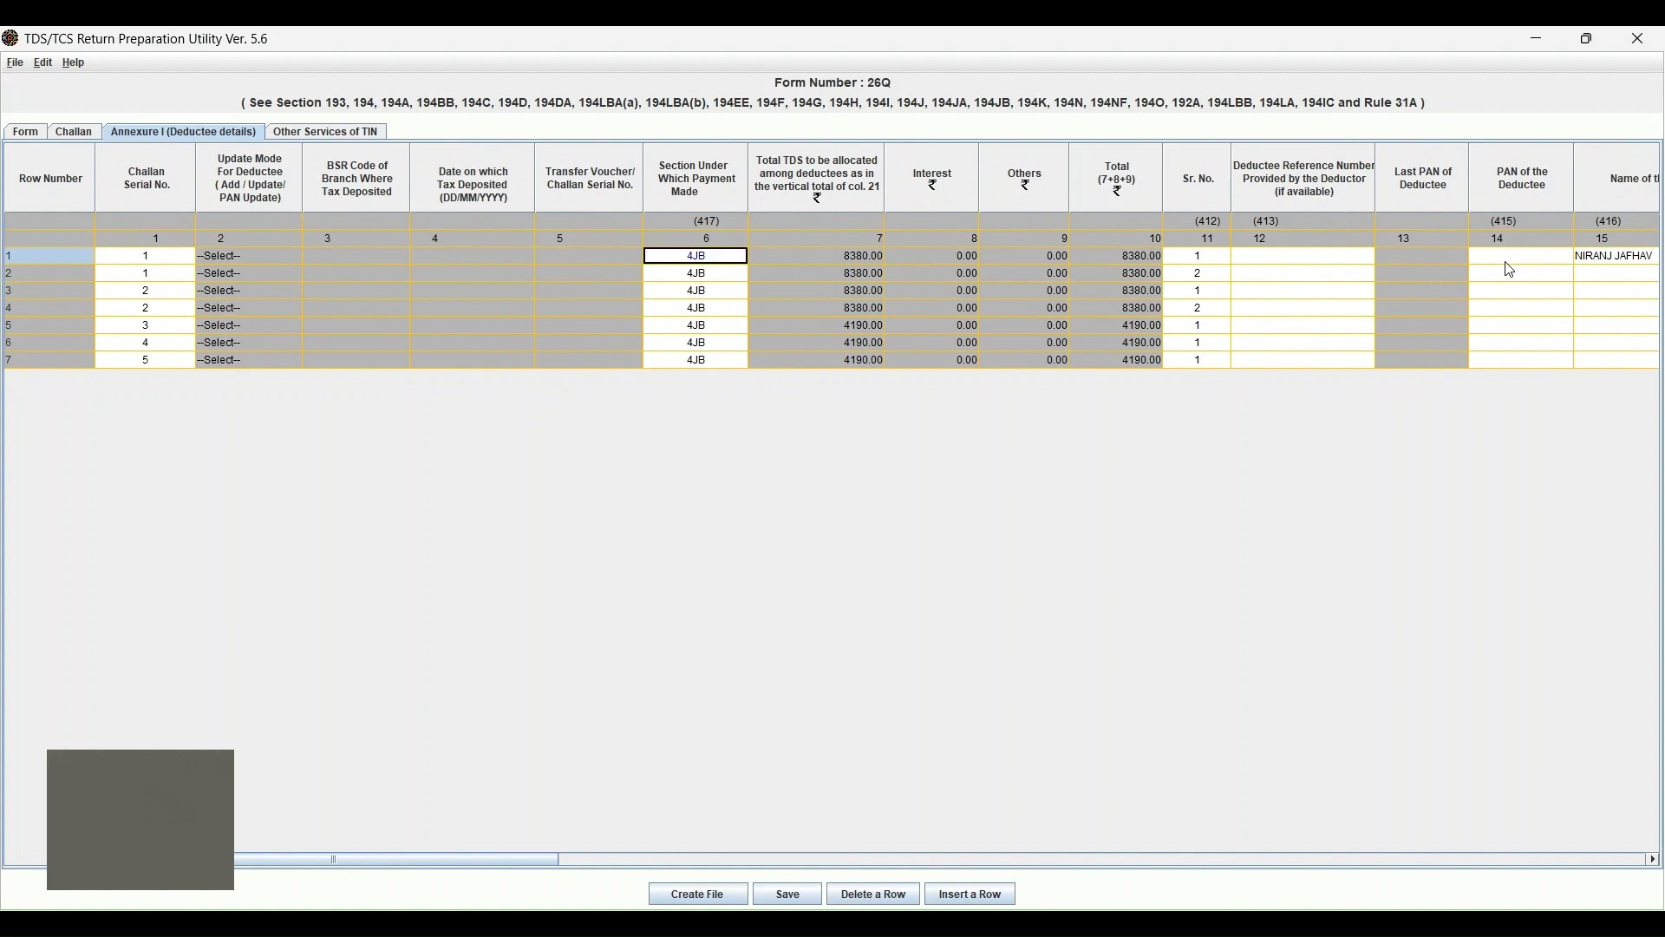
key("Left")
key("Left")
key("Left")
key("Left")
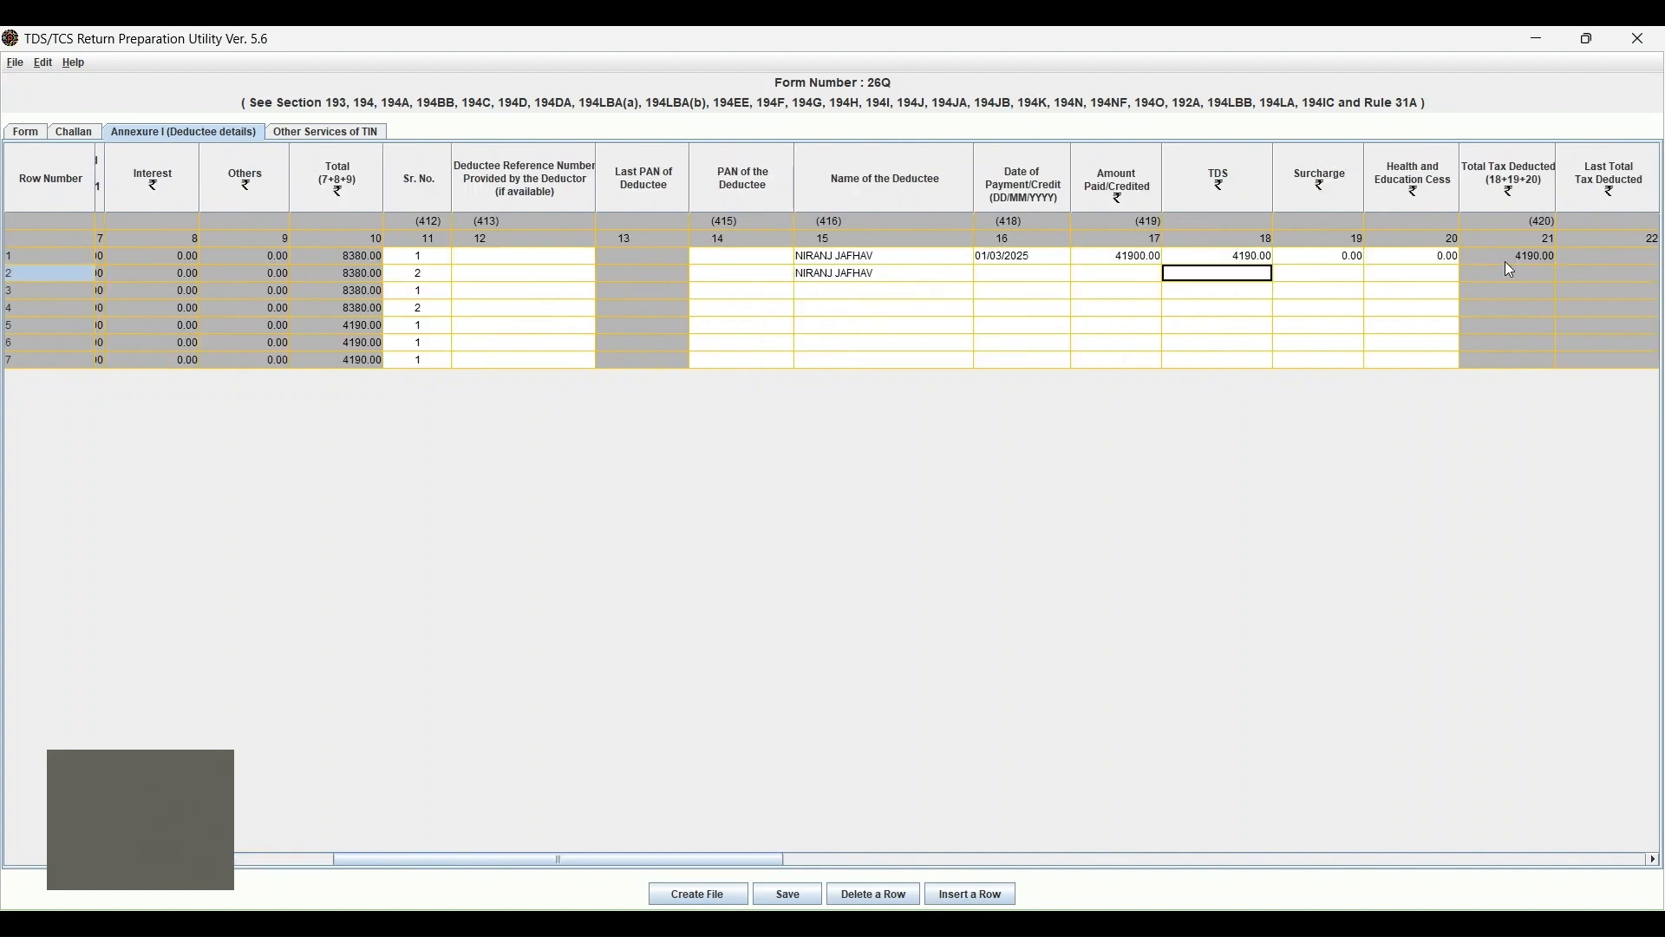
key("Left")
key("Left")
key("Left")
key("Left")
key("Left")
key("Left")
key("Left")
key("Left")
key("Left")
key("Left")
key("Left")
key("Left")
key("Left")
key("Left")
key("Left")
key("Left")
key("Left")
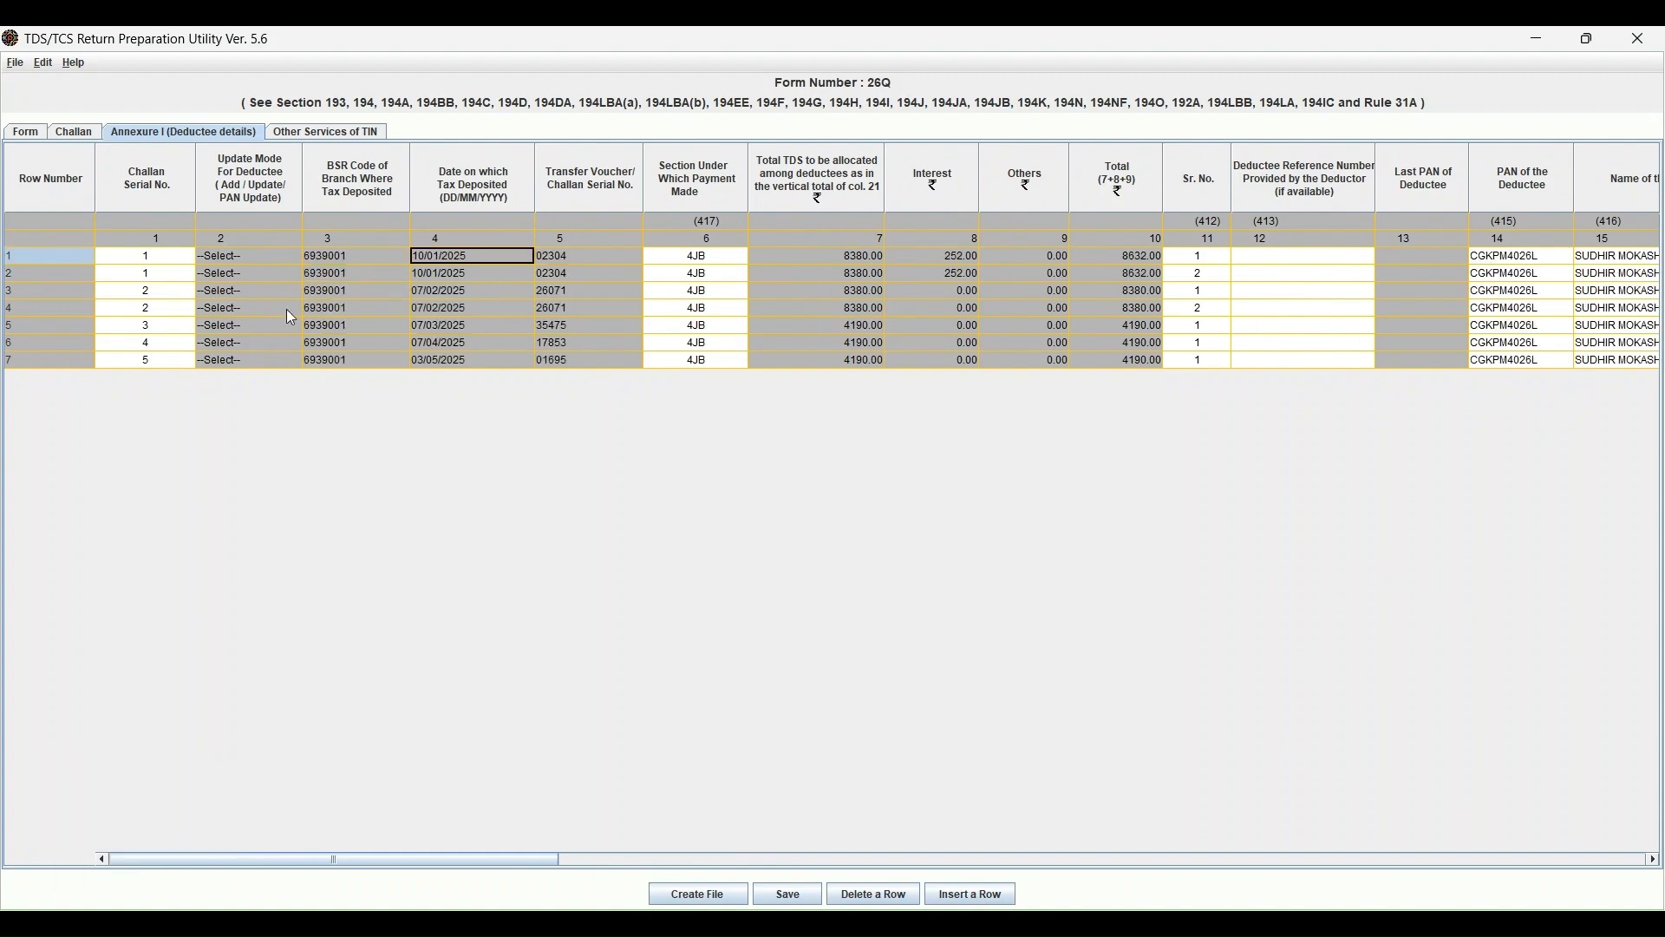
Cross-check amounts on the Challan sheet, then return to Annexure I deductee details.
left_click(289, 310)
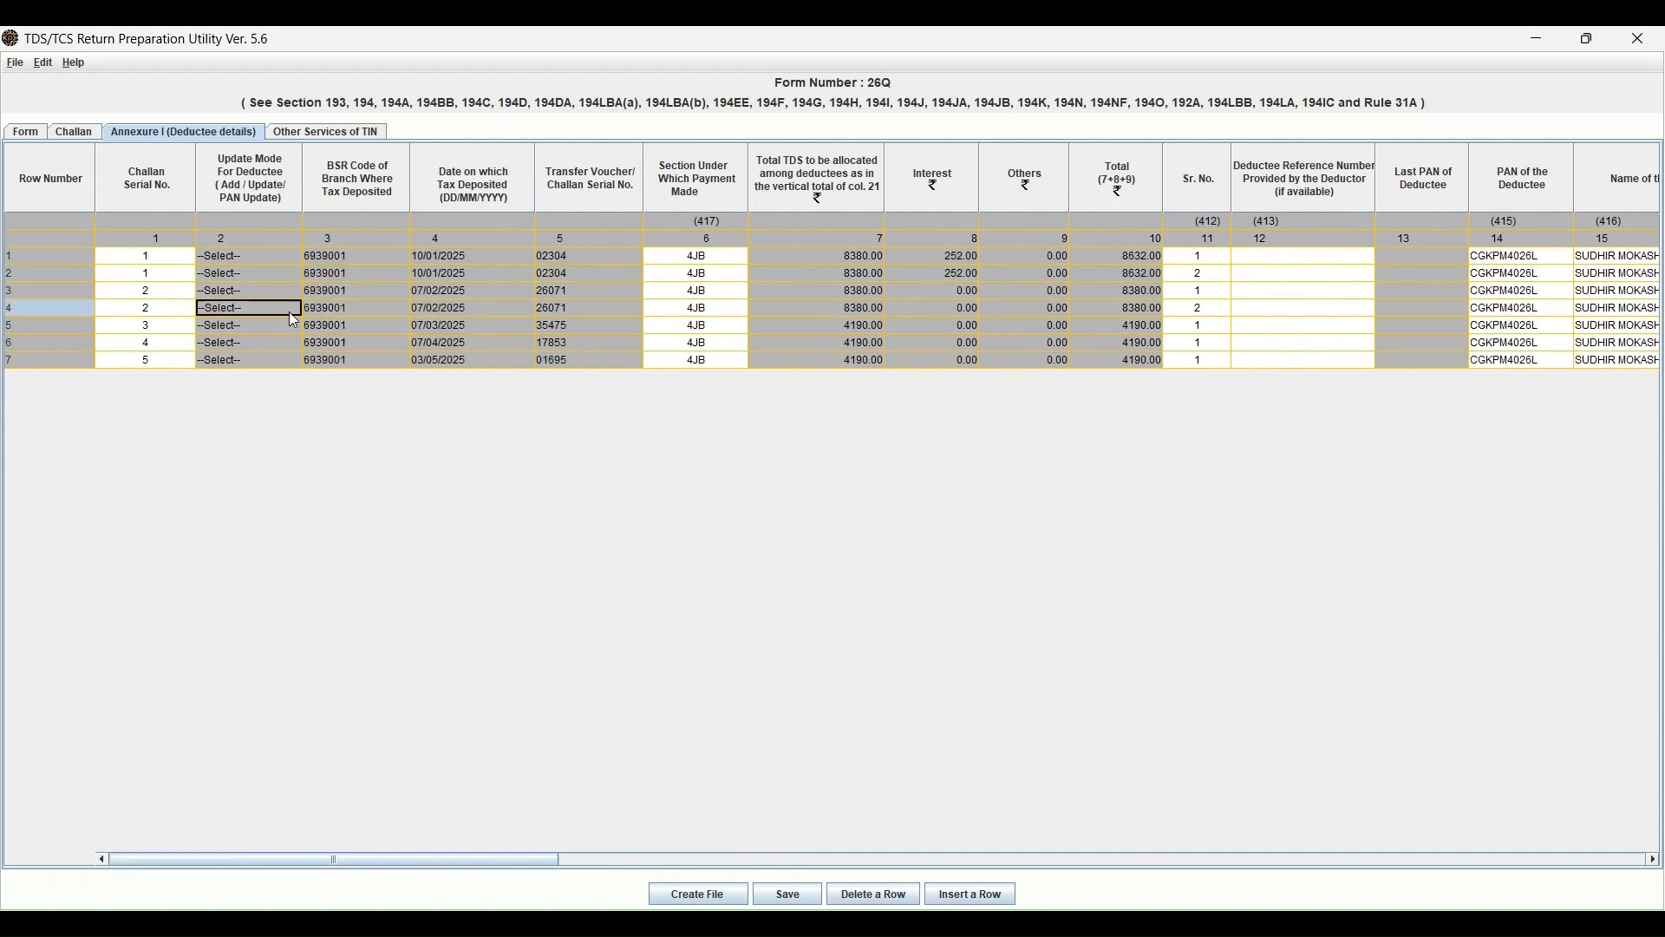
key("Up")
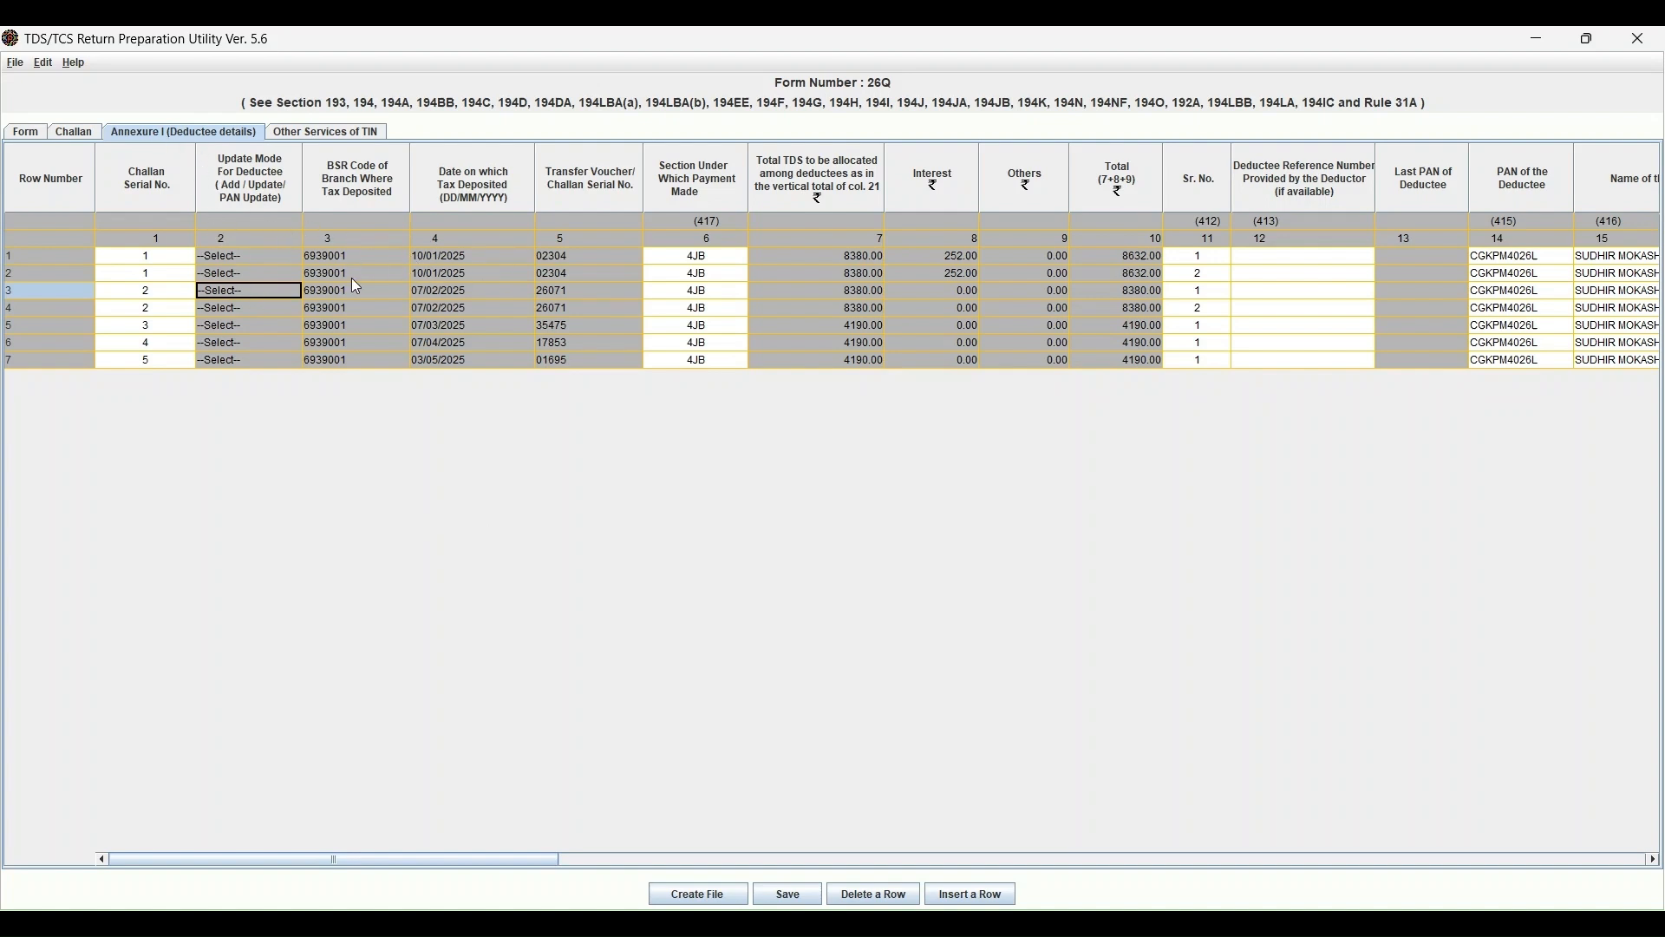
left_click(75, 132)
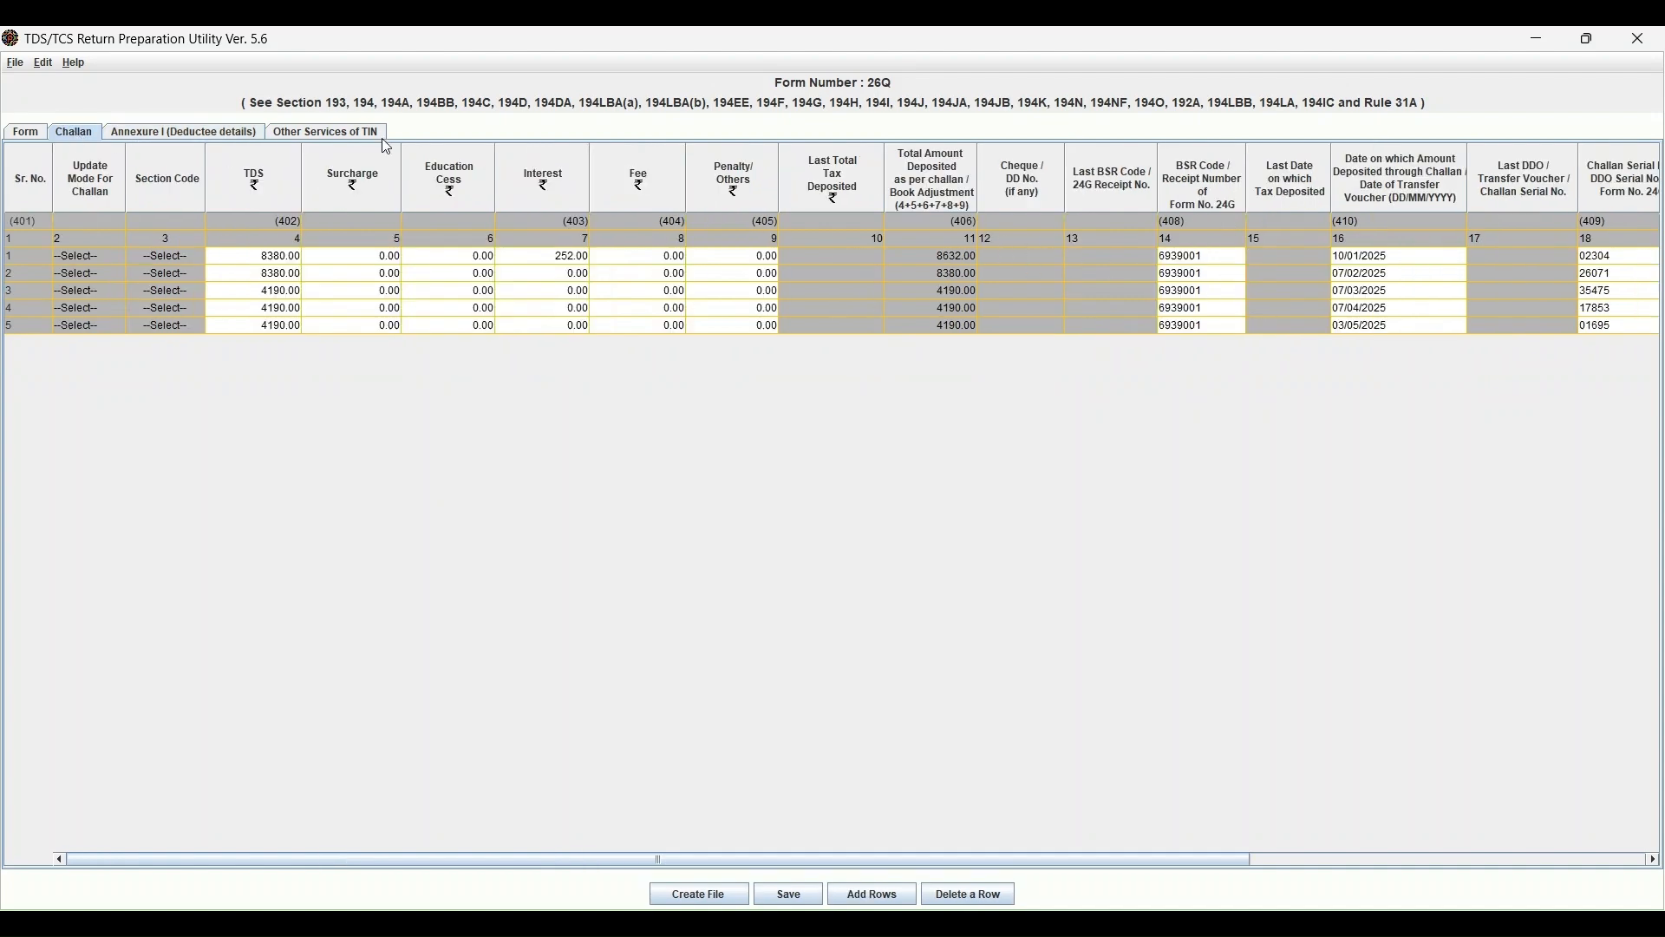
left_click(229, 135)
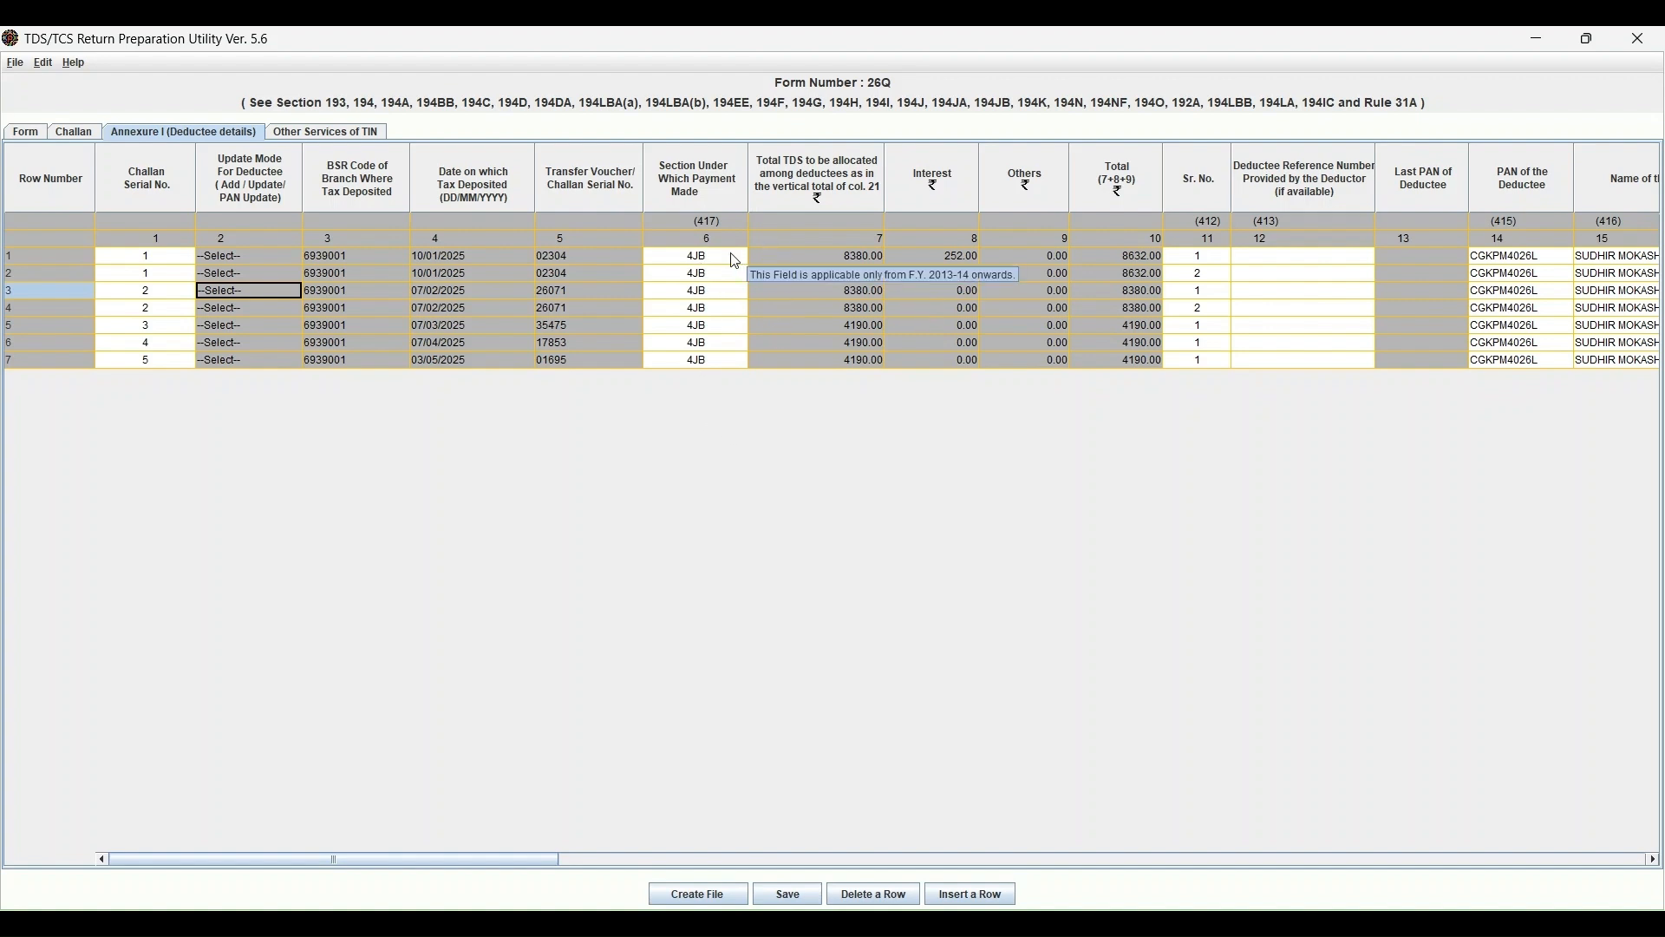
left_click(1303, 257)
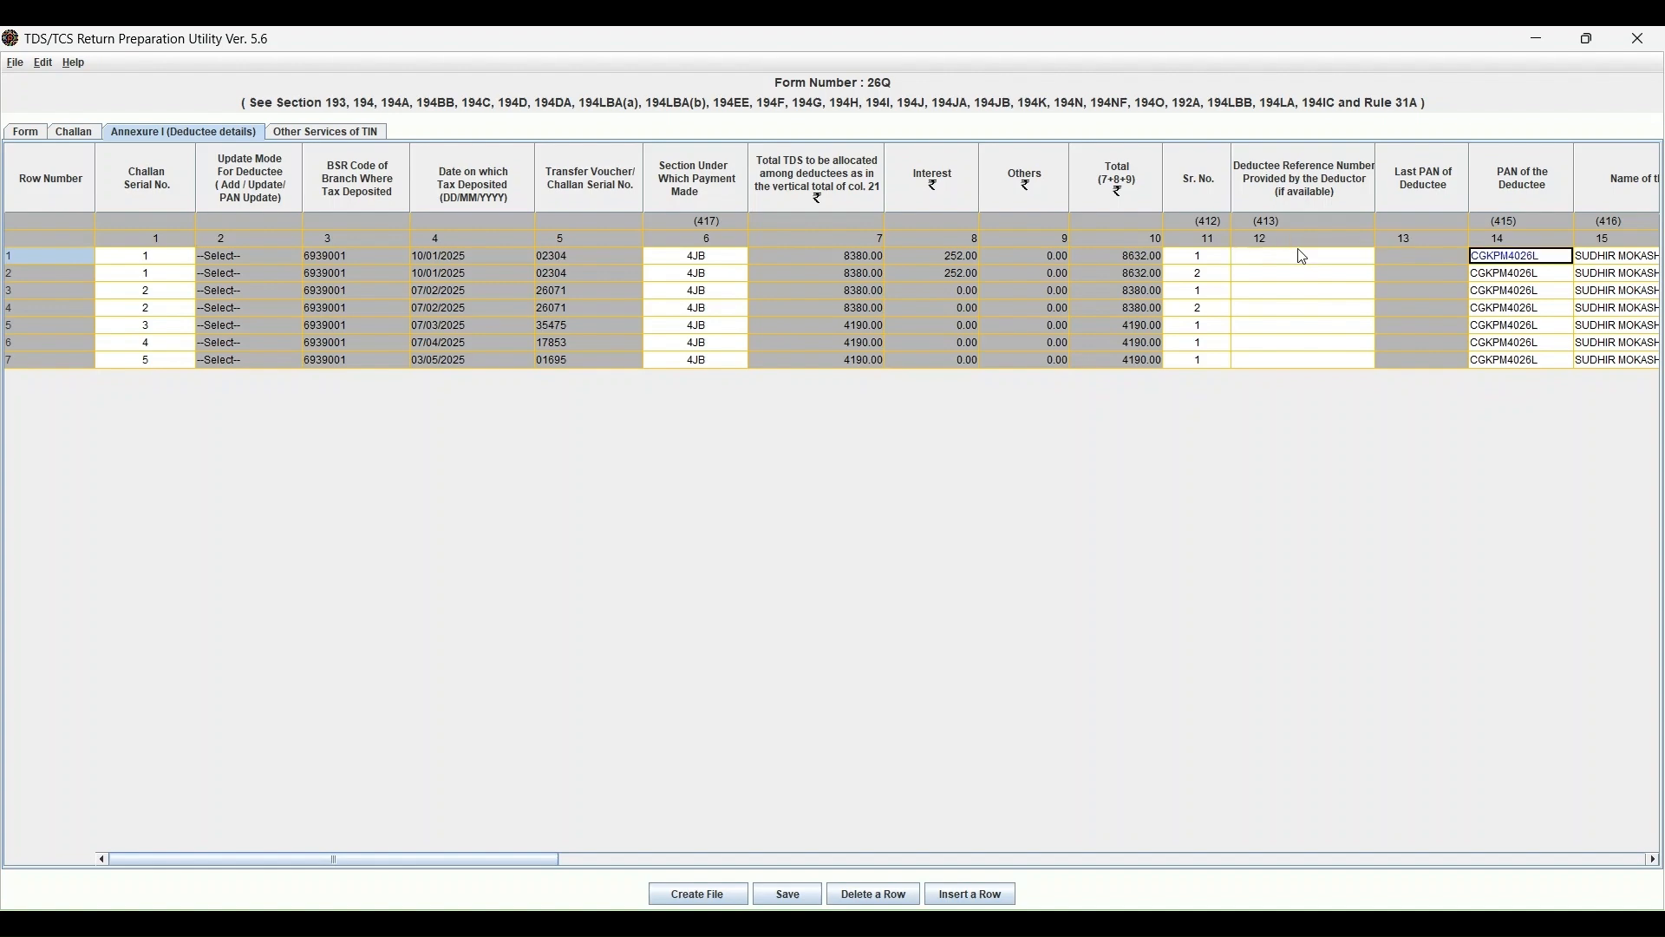
key("Right")
key("Right")
key("Right")
key("Right")
key("Right")
key("Right")
key("Right")
key("Right")
key("Right")
key("Right")
key("Left")
key("Left")
key("Left")
key("Left")
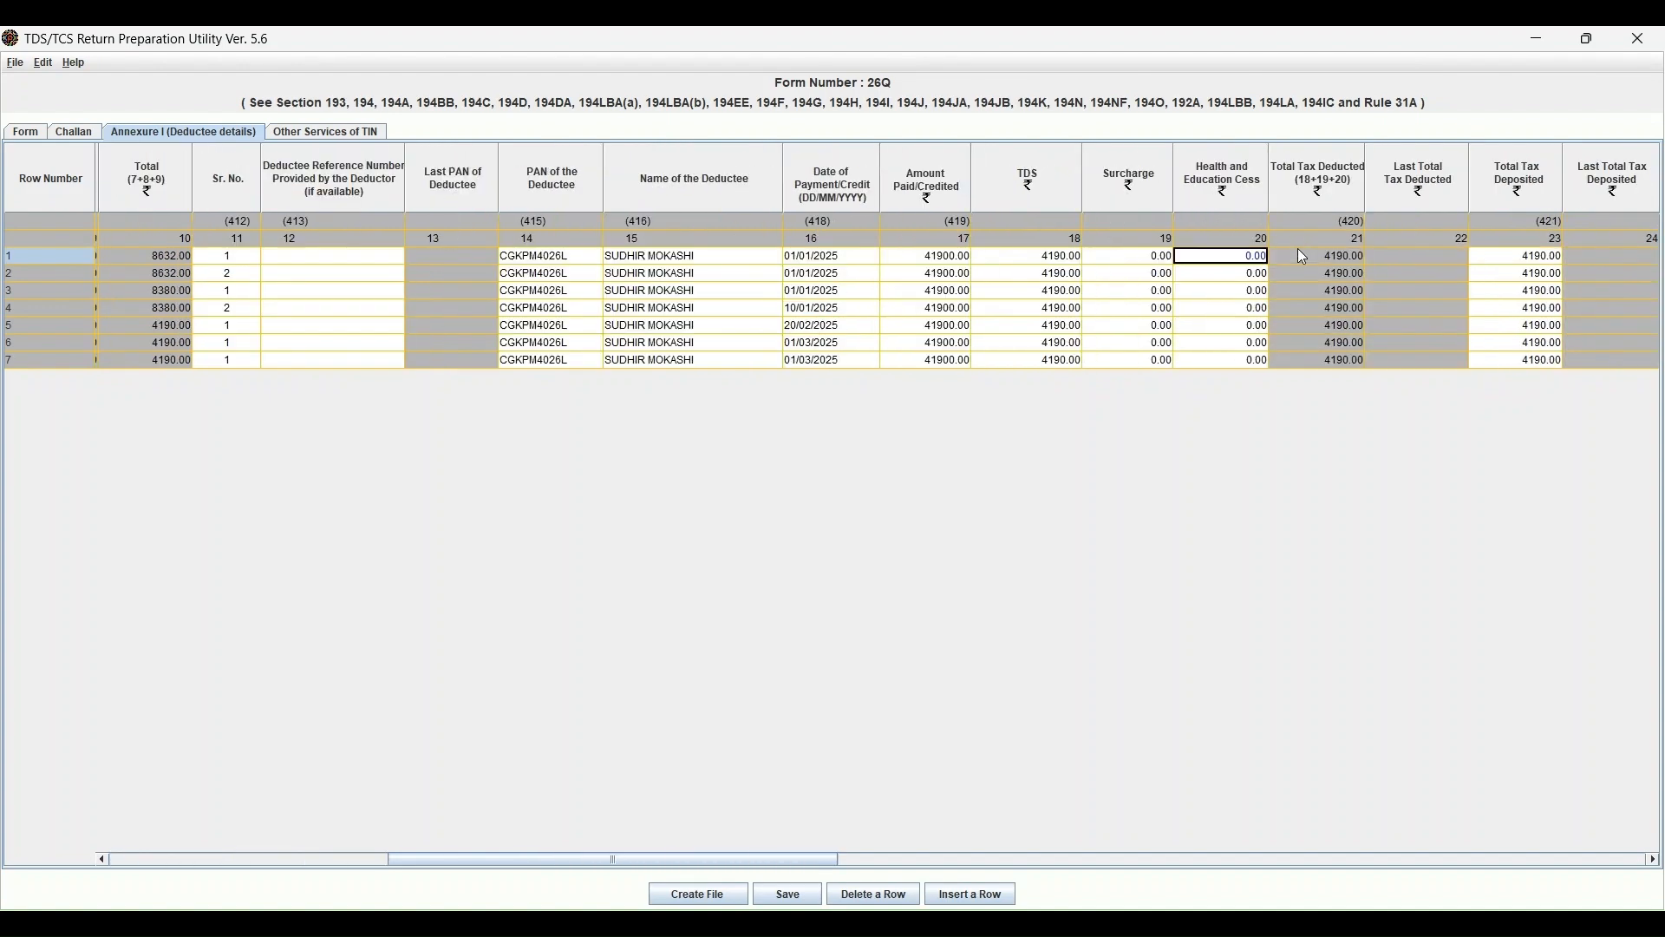
key("Left")
key("Left")
key("Left")
key("Left")
key("Left")
key("Left")
key("Right")
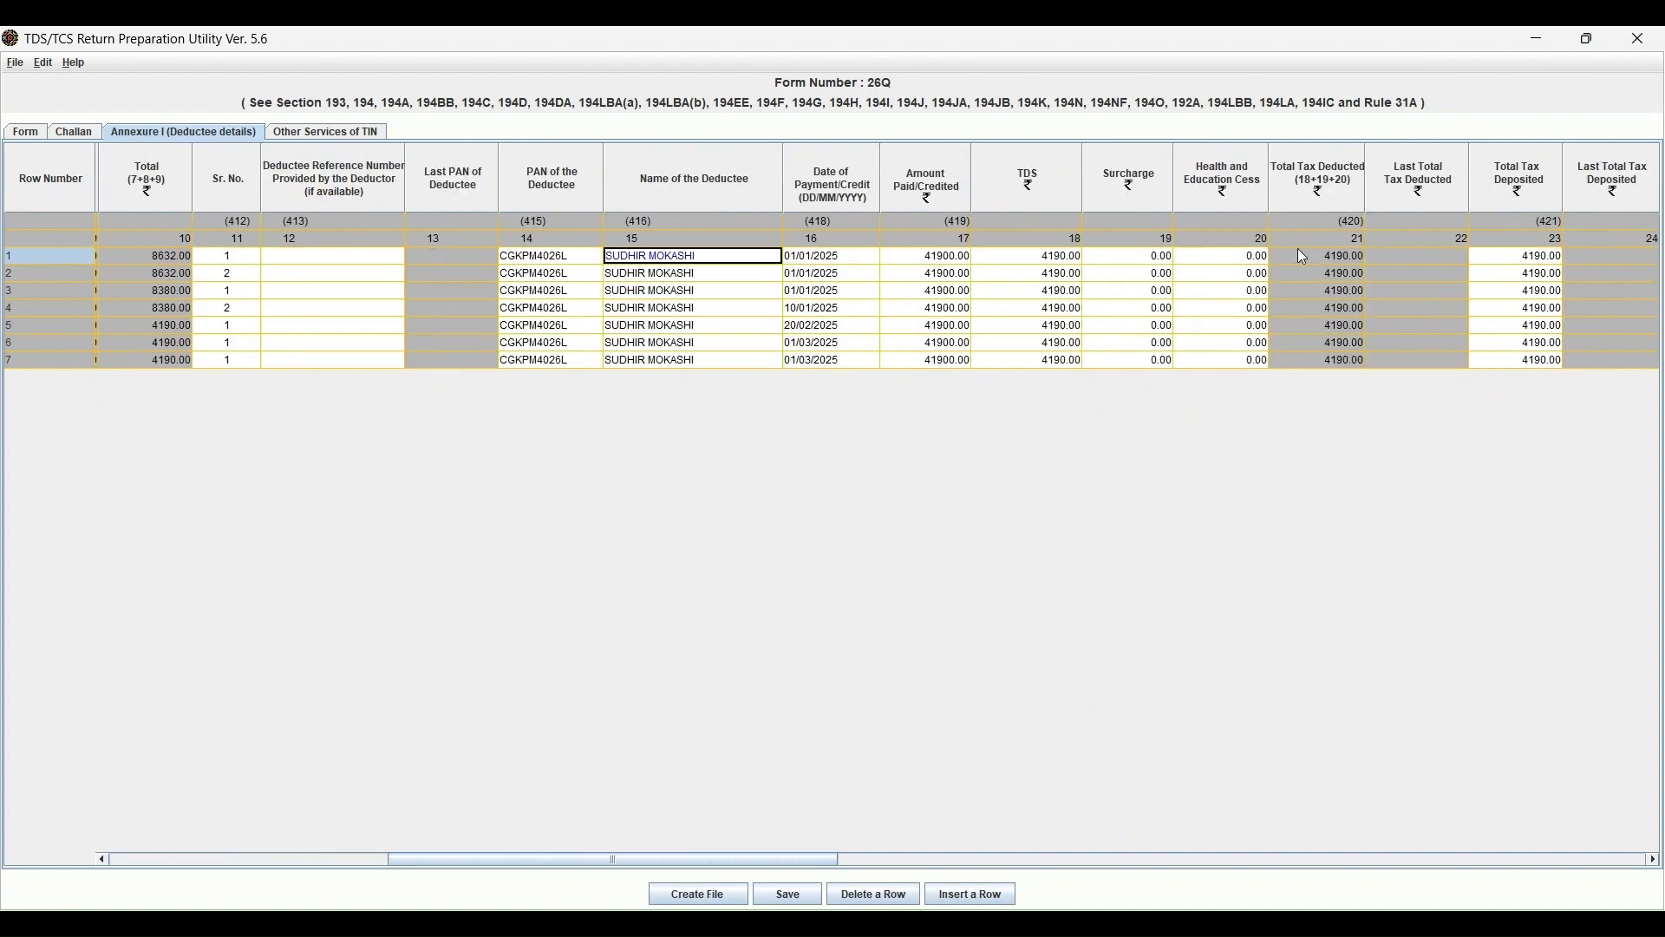
key("Down")
key("Up")
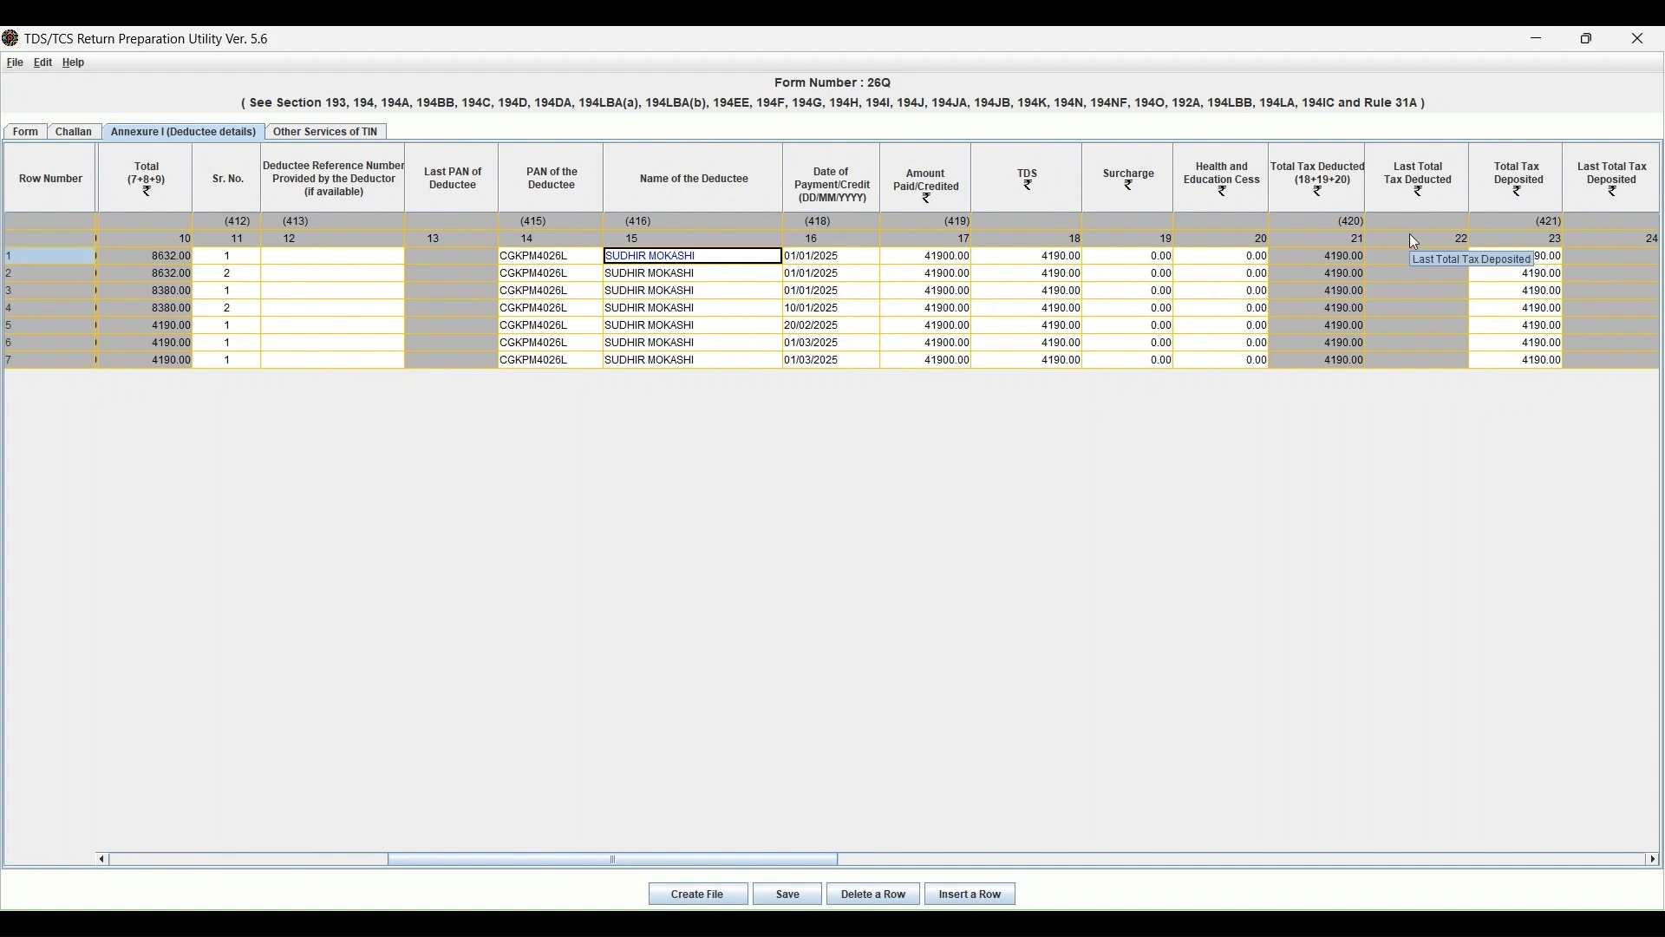
key("Down")
key("Up")
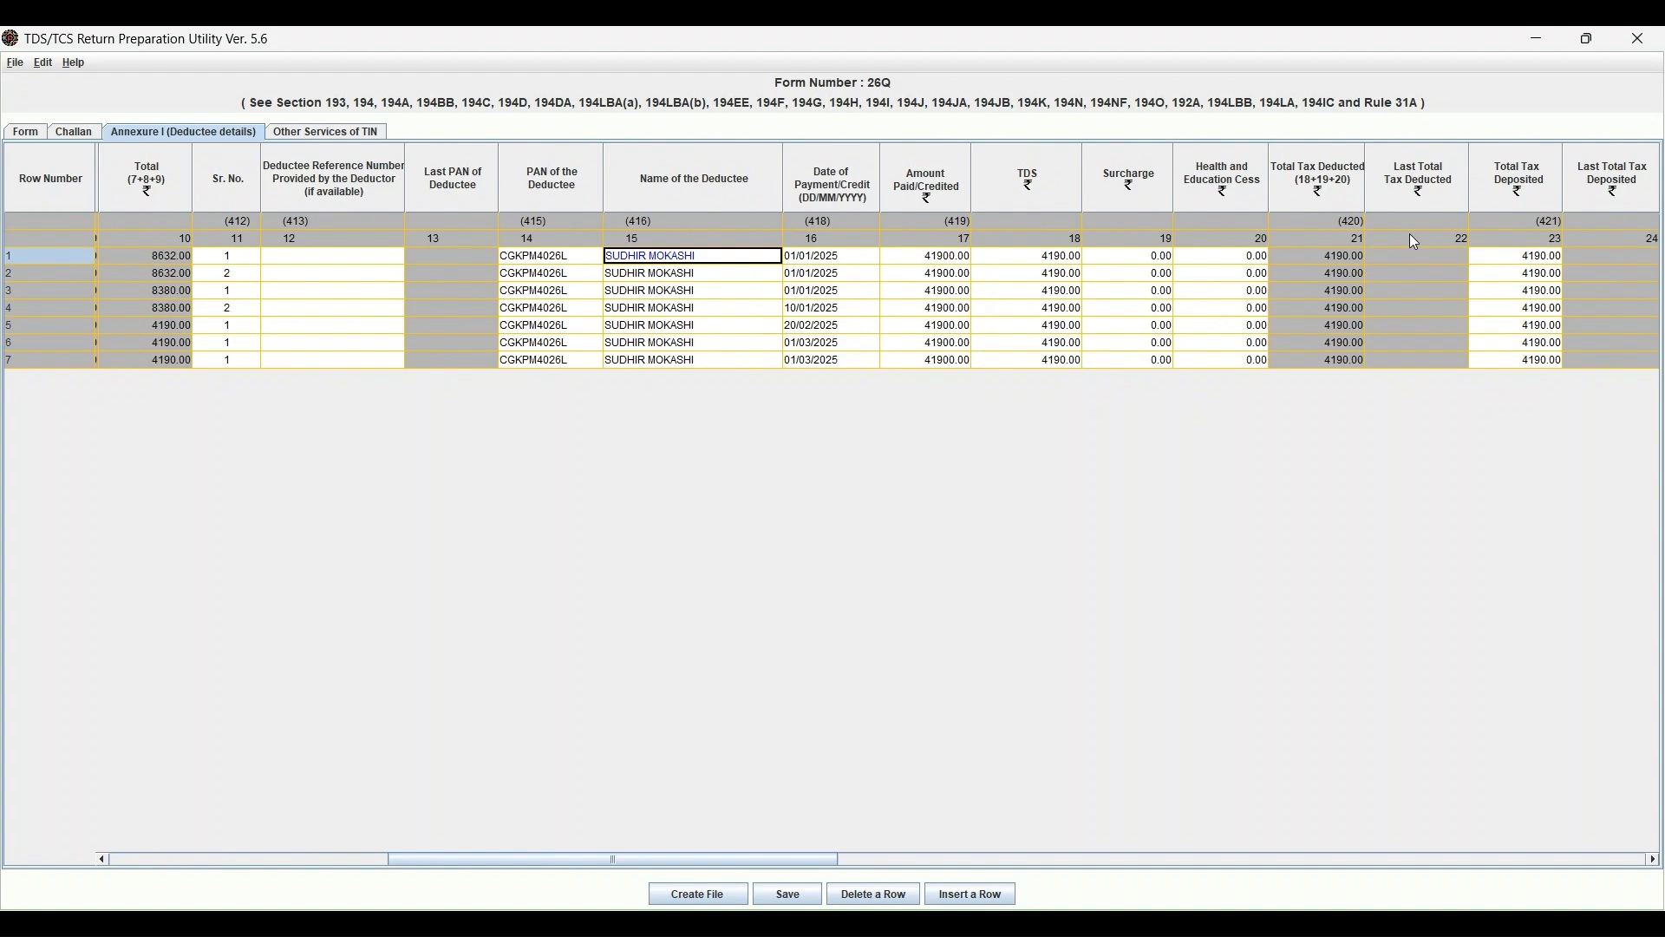
key("Left")
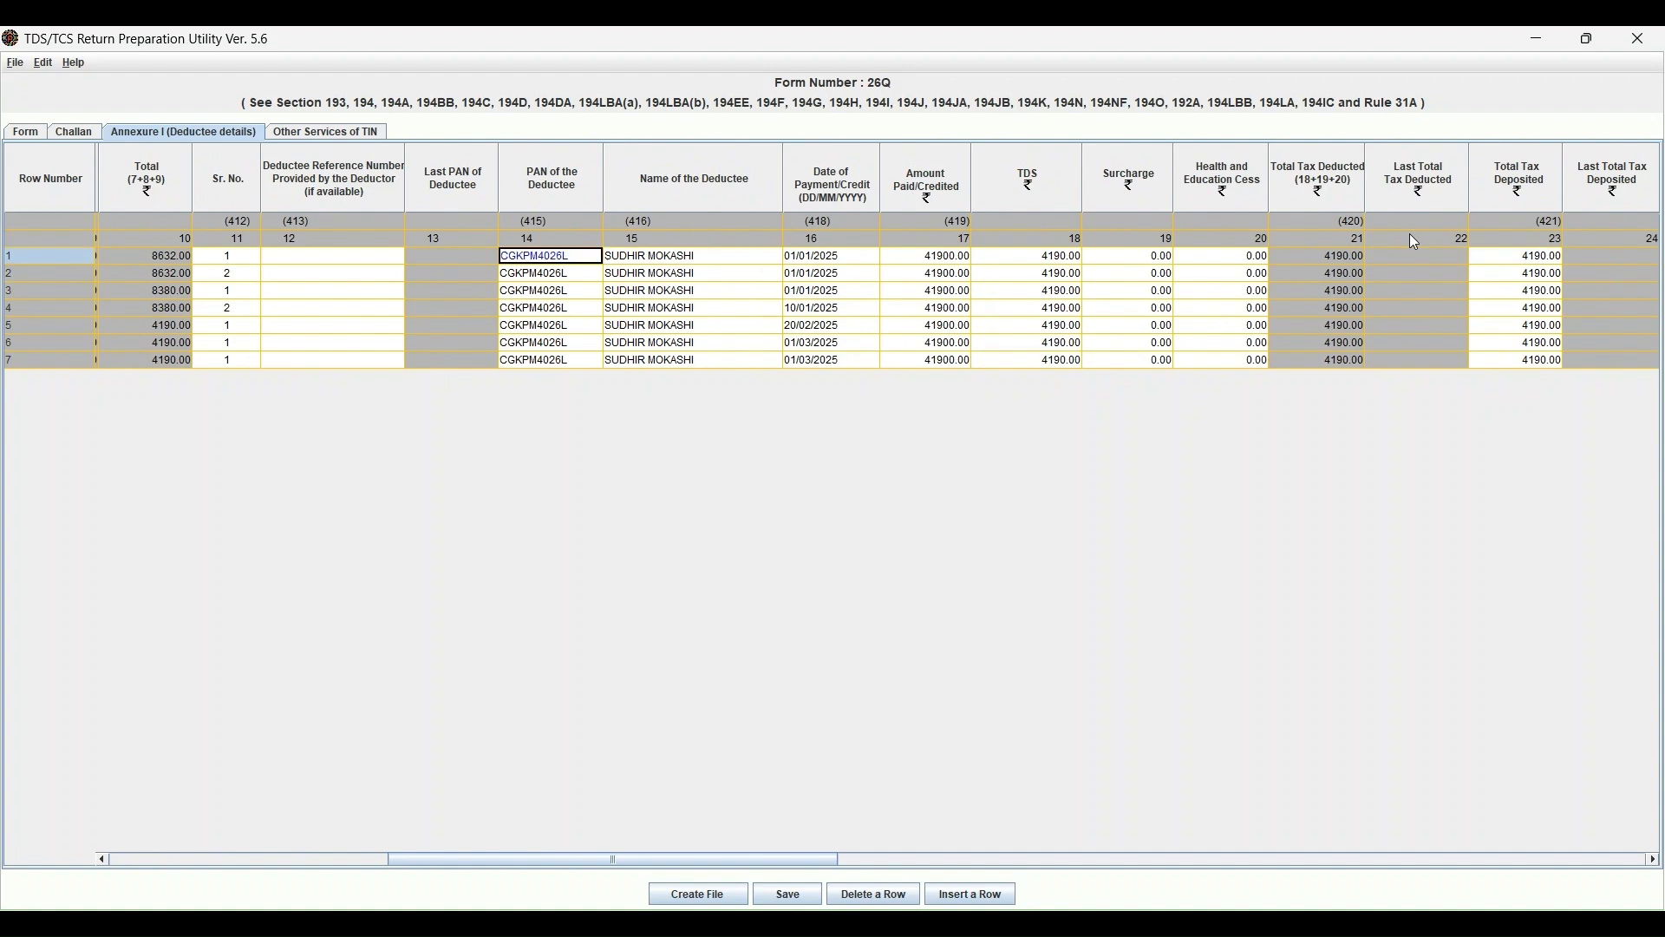
key("Right")
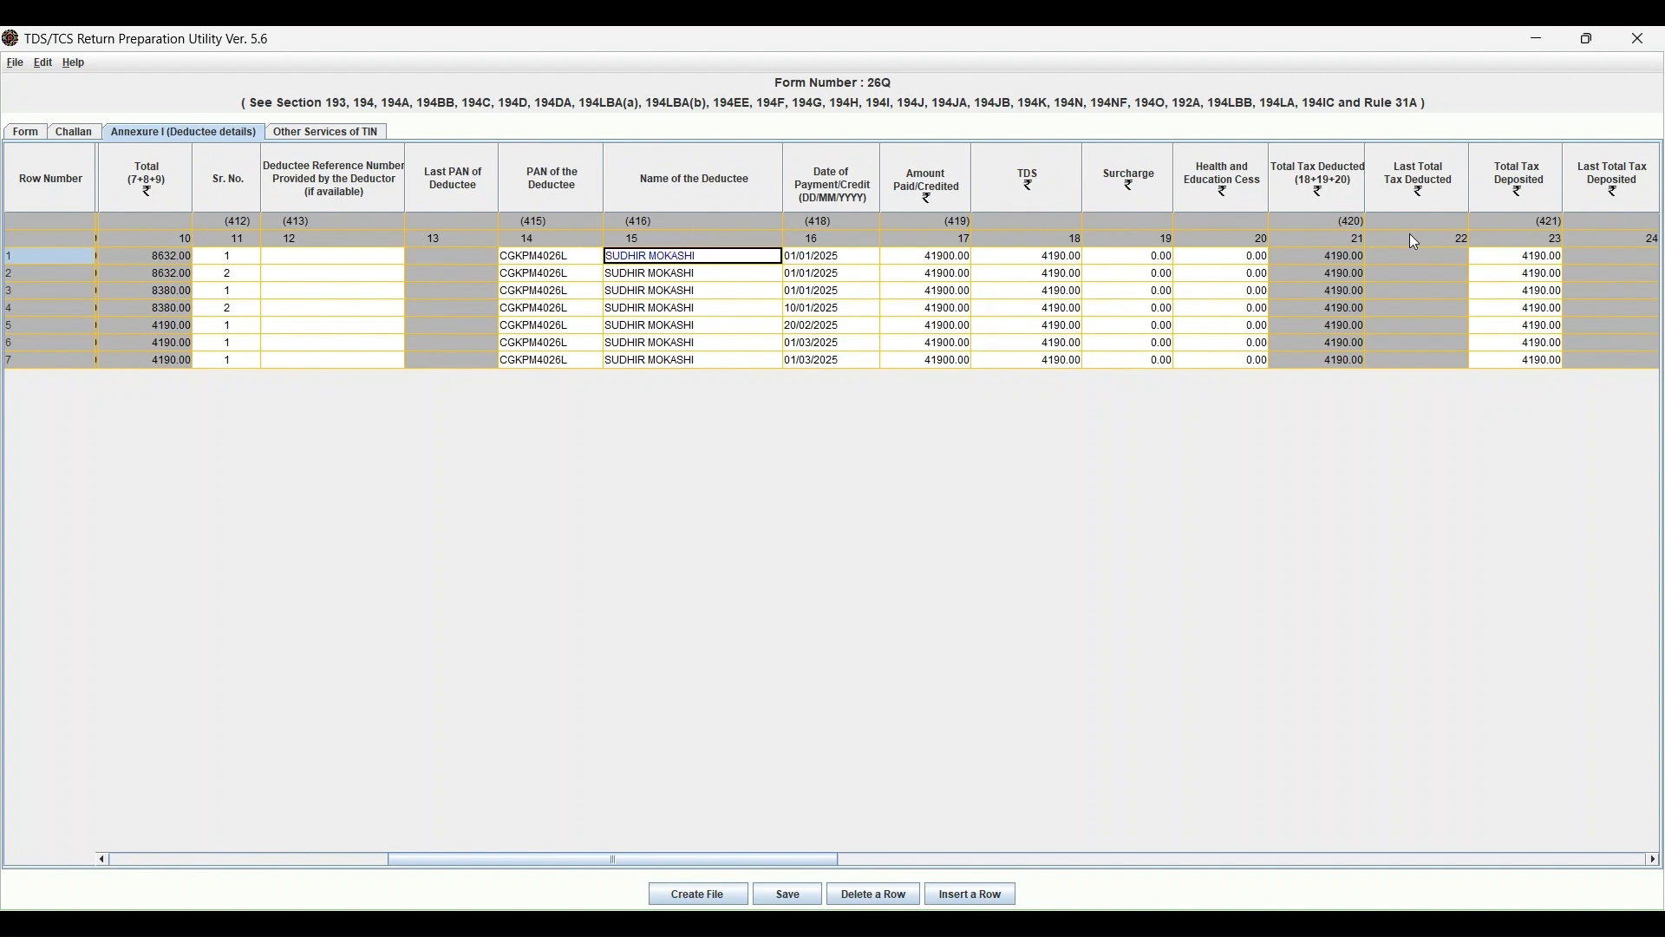
key("Left")
key("Right")
key("Right")
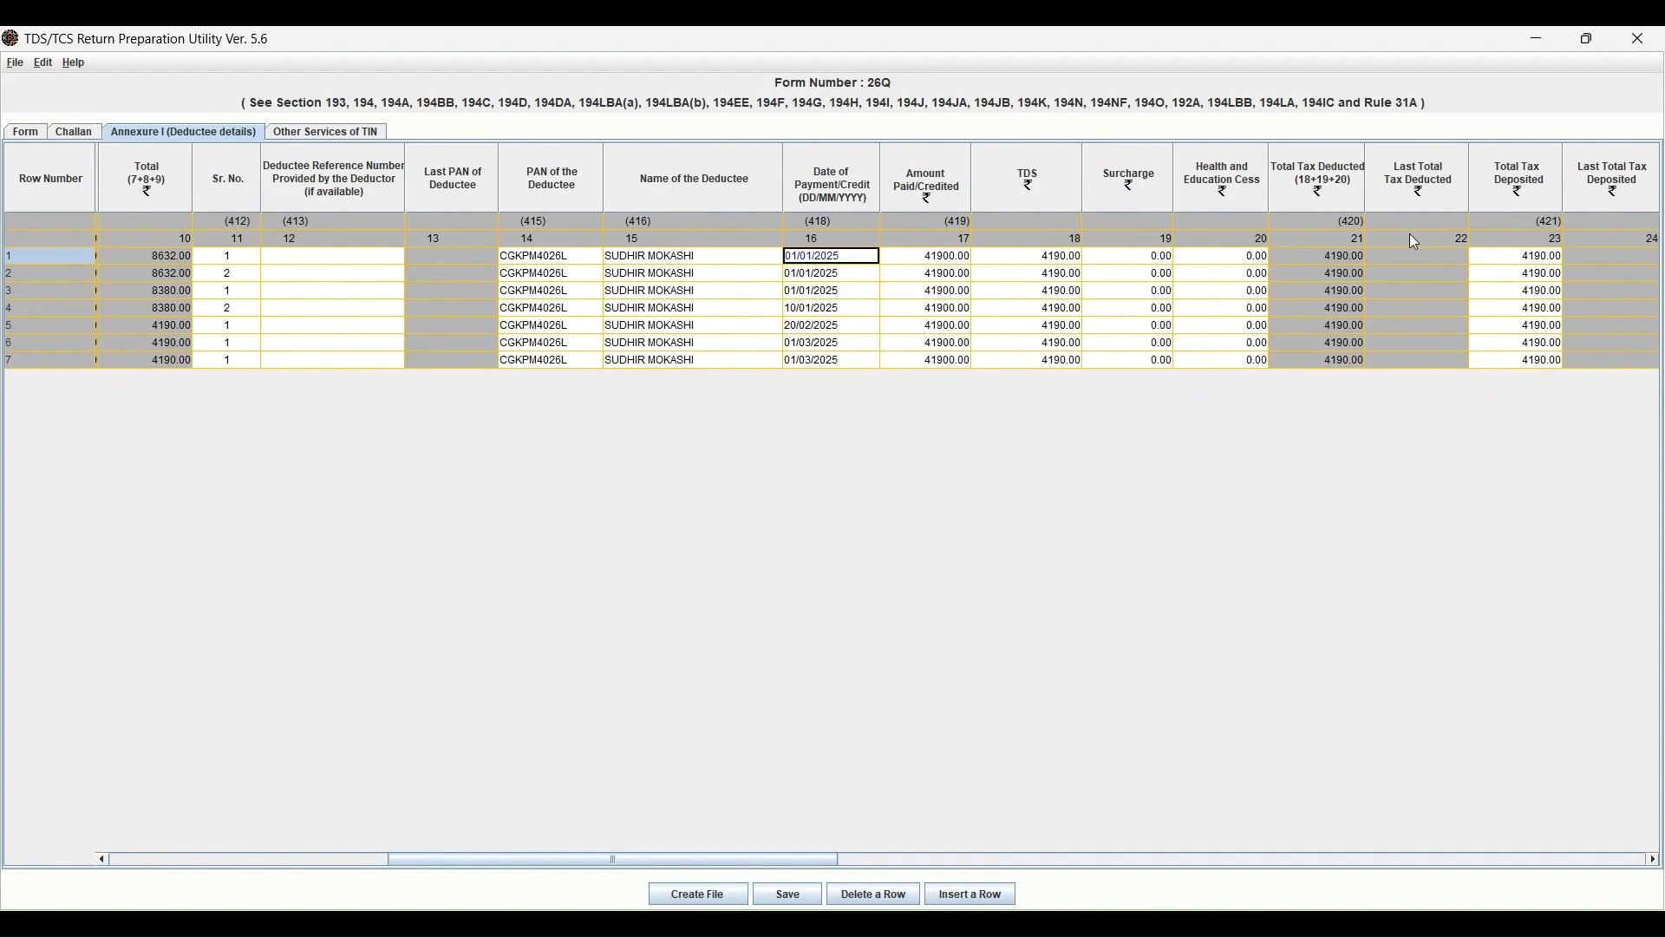
key("Right")
key("Right")
key("Right")
key("Right")
key("Right")
key("Right")
key("Right")
key("Right")
key("Right")
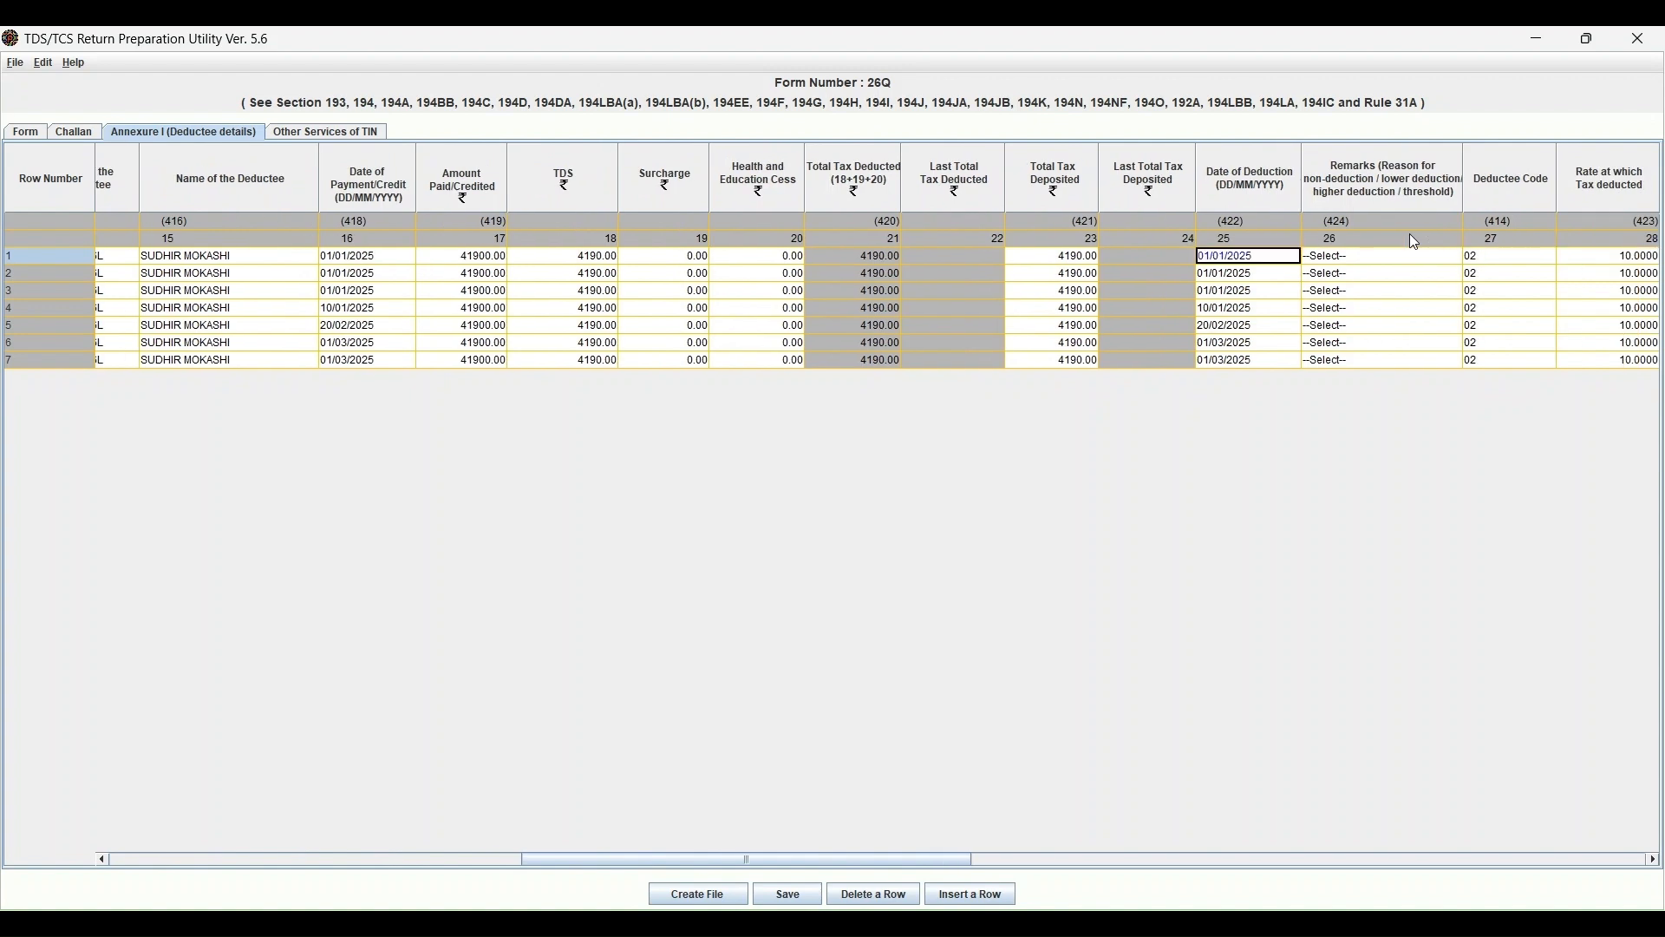
key("Right")
key("Right")
key("Right")
key("Right")
key("Right")
key("Left")
key("Left")
key("Left")
key("Left")
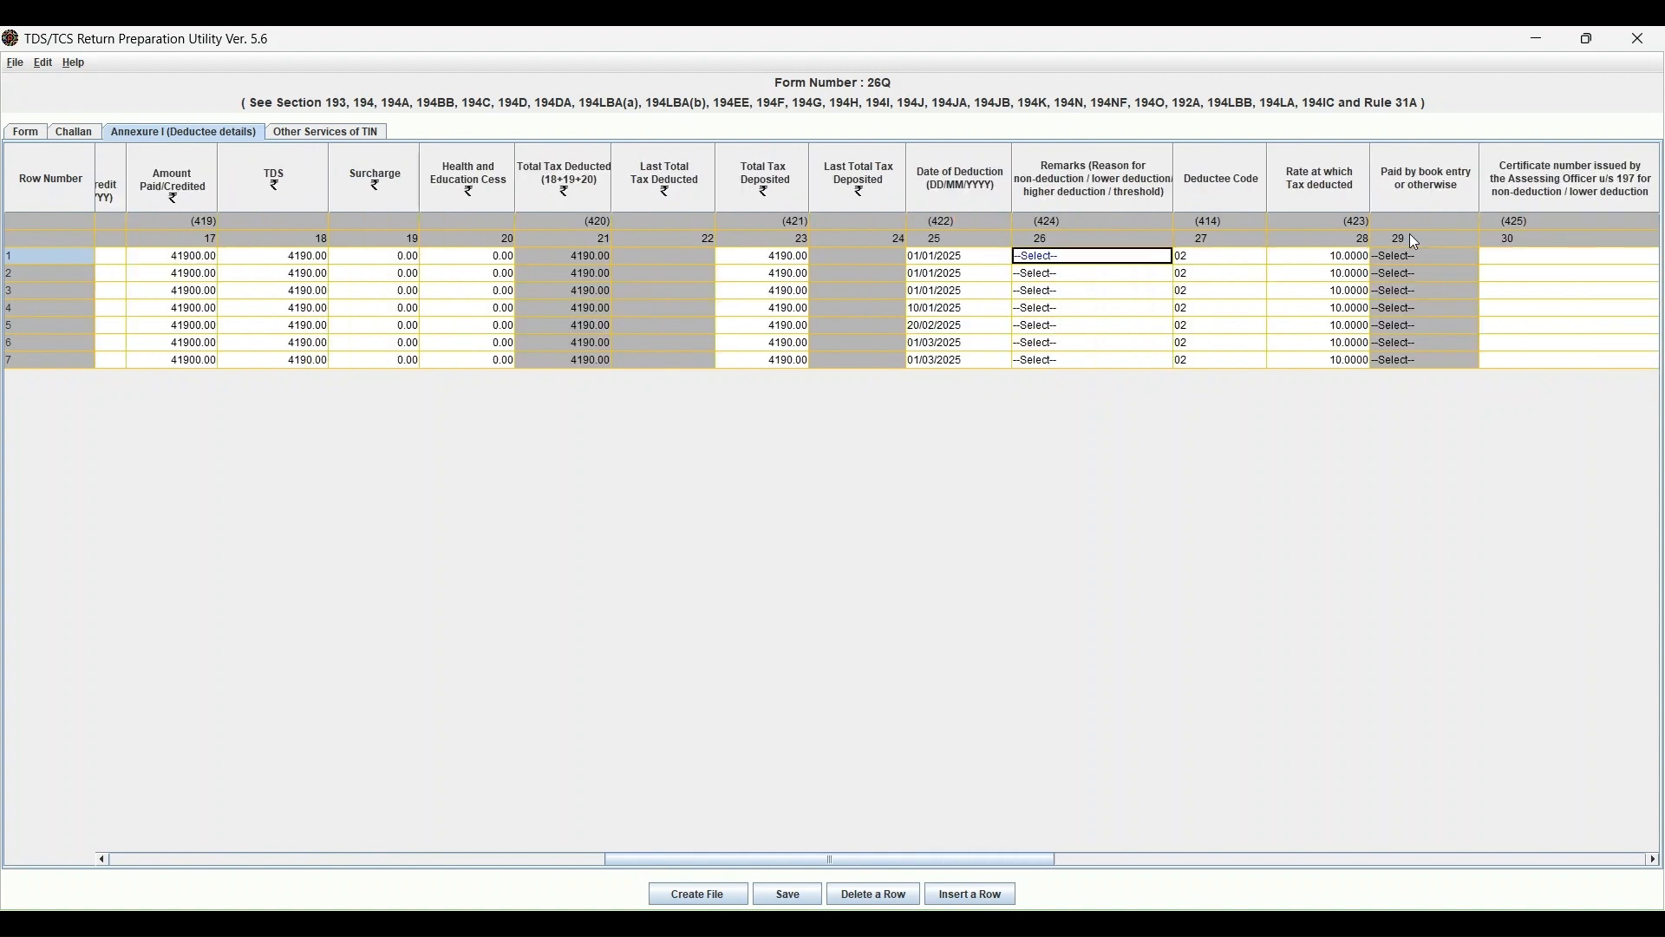
key("Right")
key("Left")
key("Right")
key("Left")
key("Left")
key("Left")
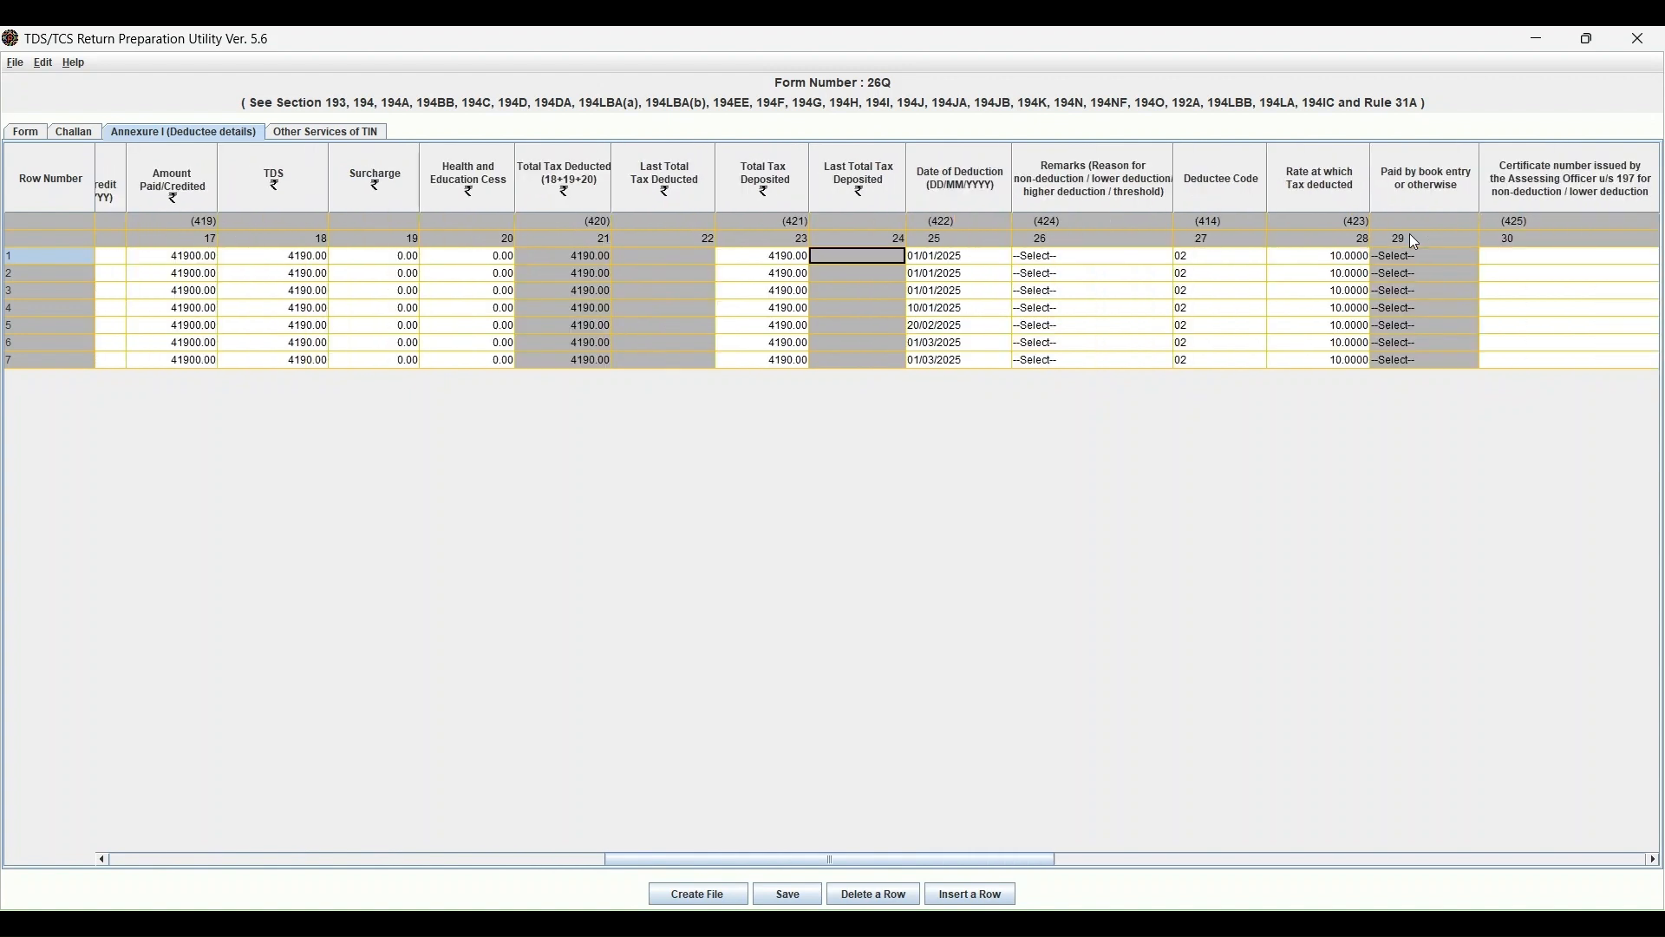
key("Right")
key("Right")
key("Right")
key("Right")
key("Right")
key("Right")
key("Right")
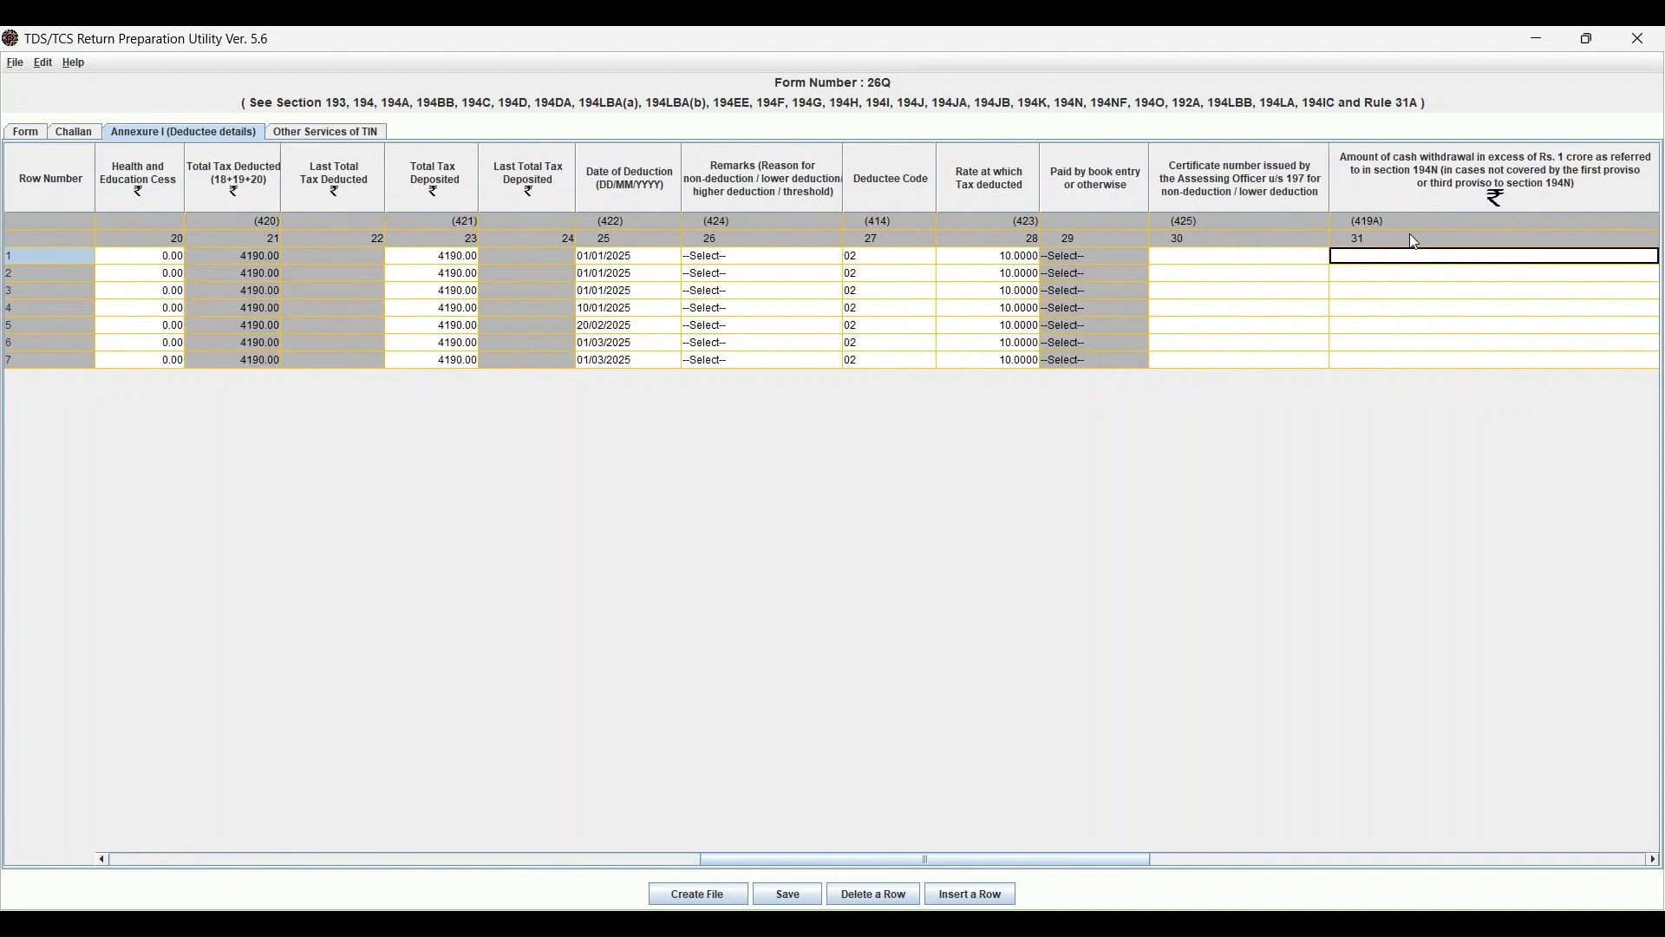
key("Left")
key("Right")
key("Left")
key("Left")
key("Right")
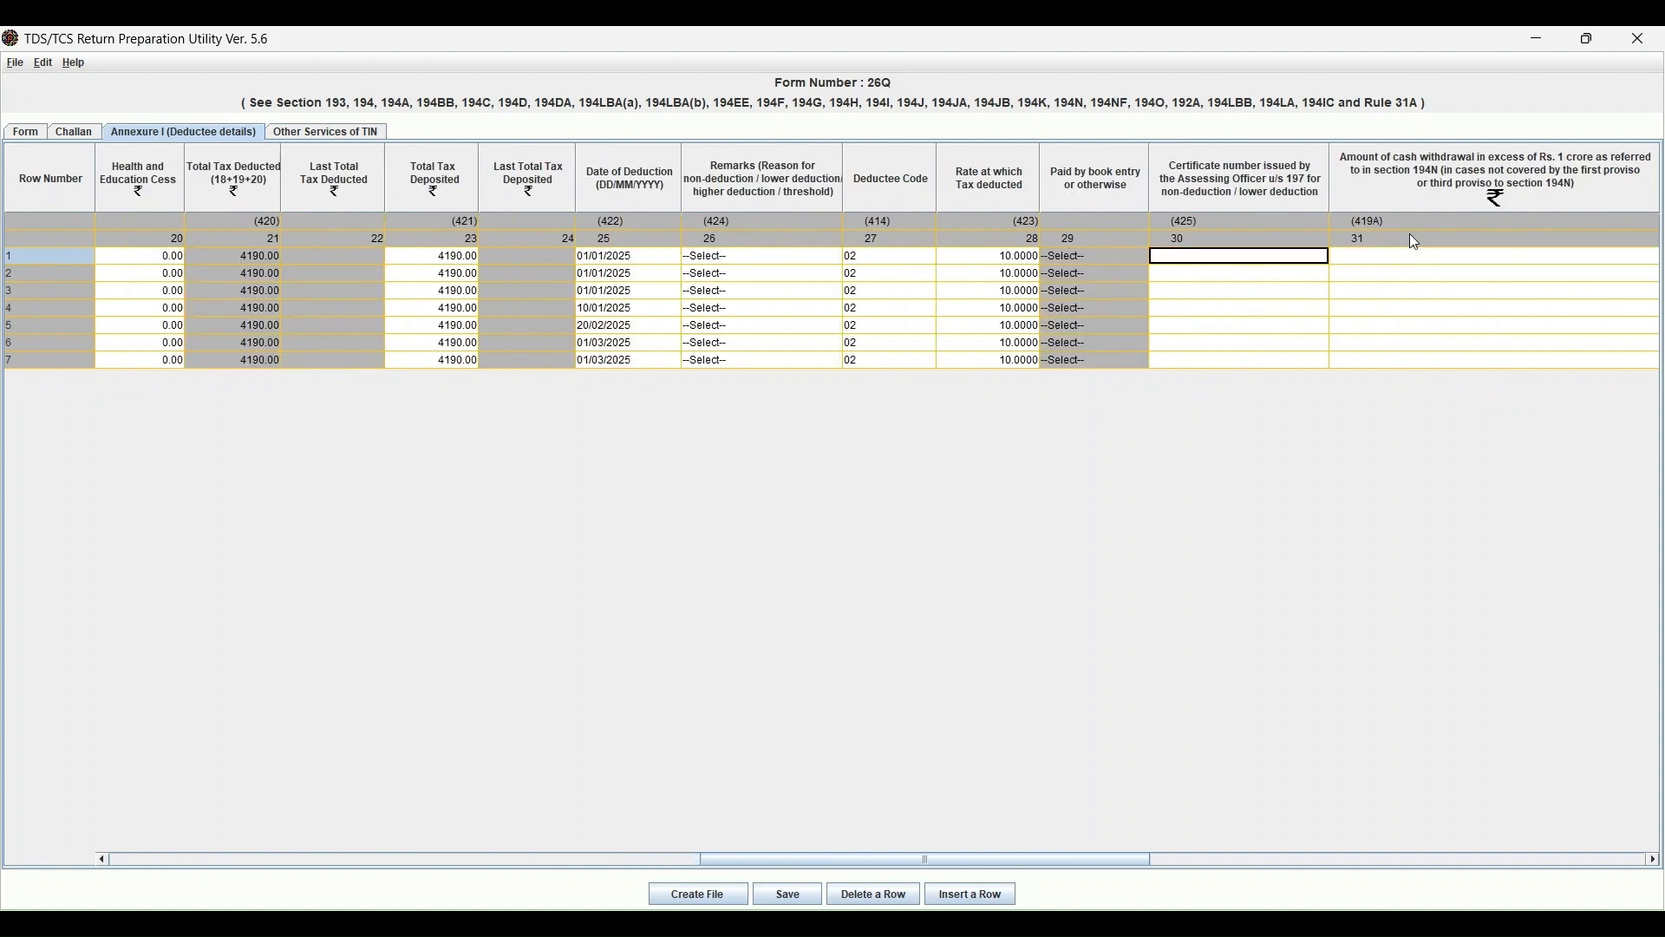
key("Right")
key("Right")
key("Right")
key("Right")
key("Right")
key("Left")
key("Left")
key("Left")
key("Left")
key("Left")
key("Left")
key("Left")
key("Left")
key("Left")
key("Left")
key("Right")
key("Left")
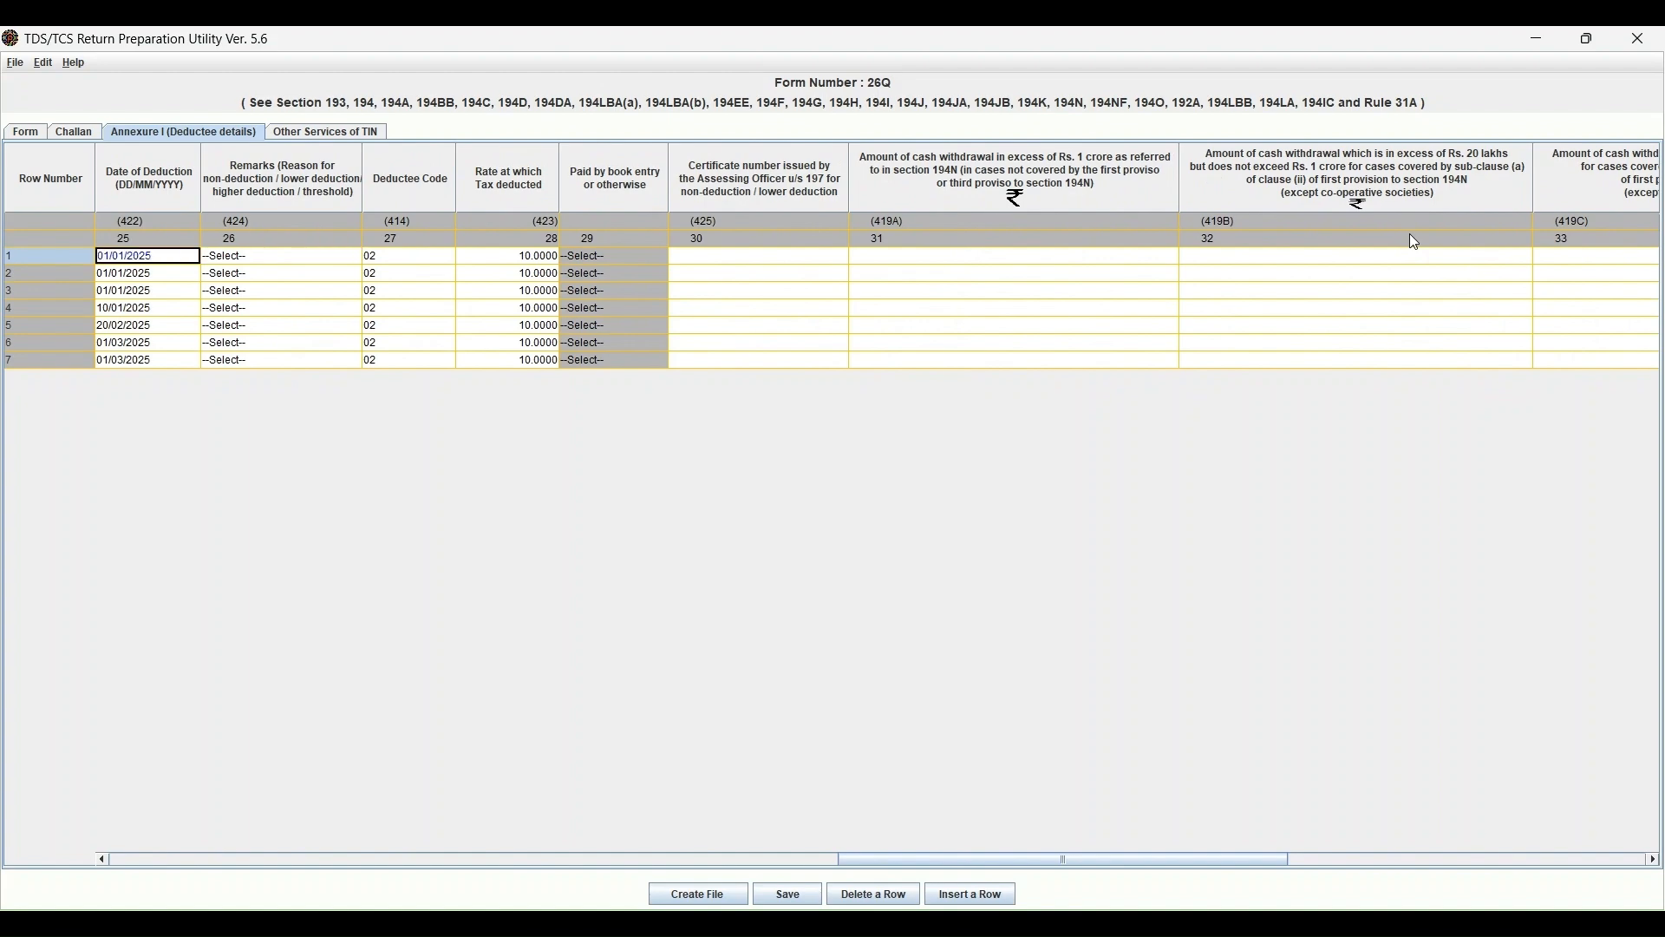
key("Left")
key("Left")
key("Left")
key("Right")
key("Right")
key("Right")
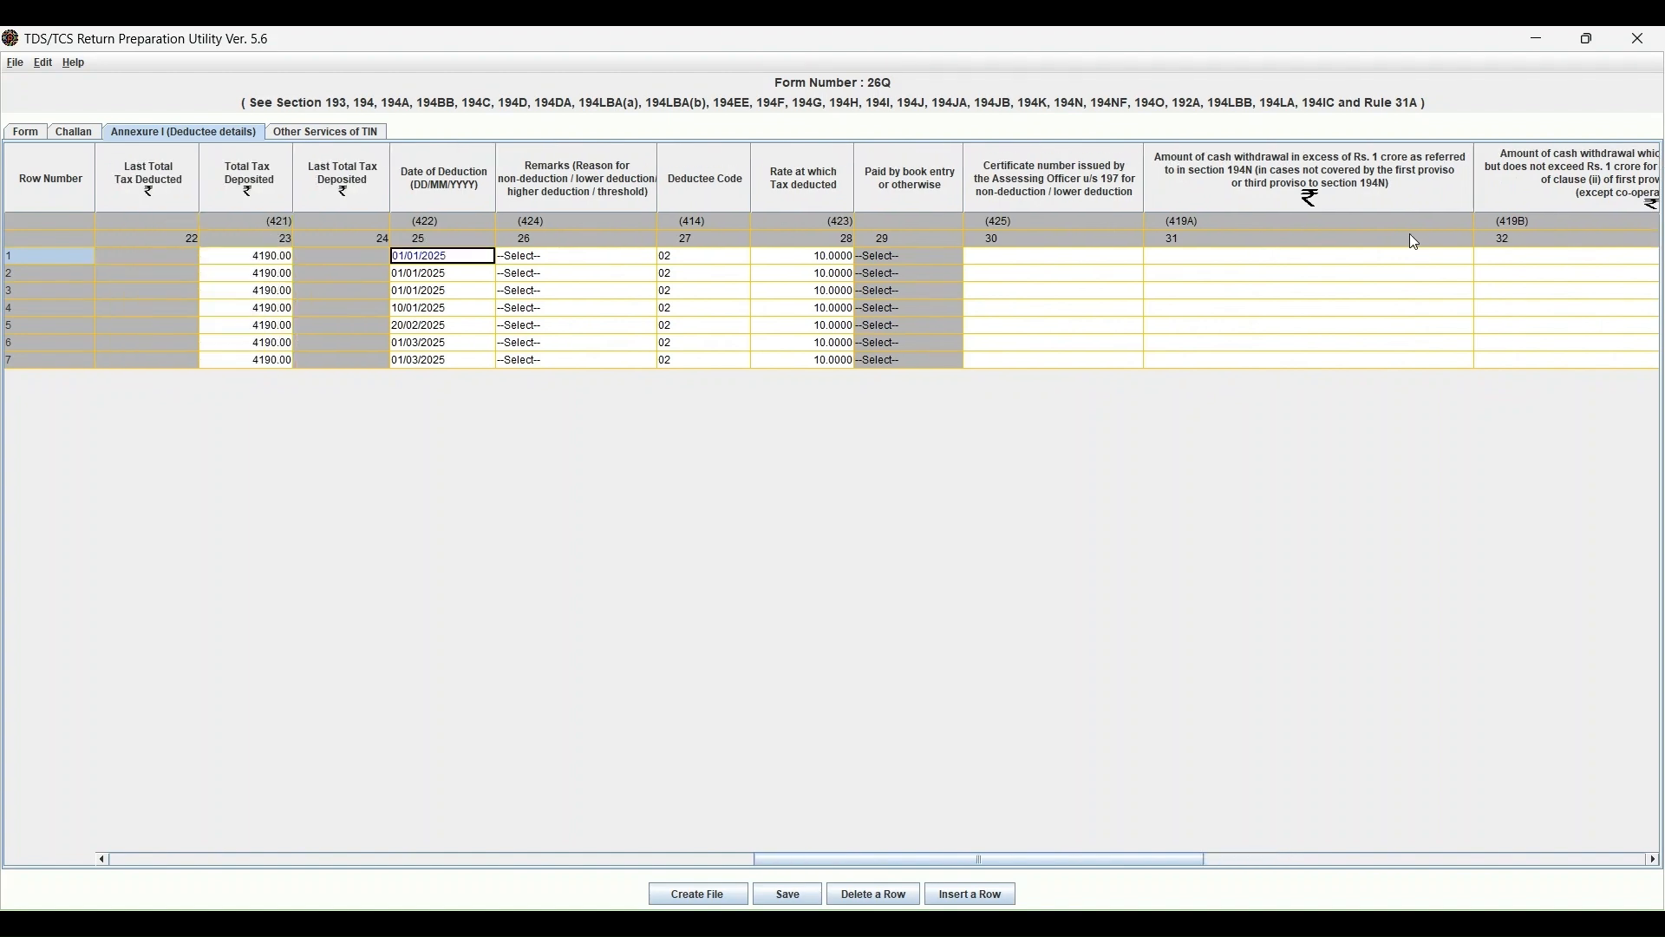
key("Left")
key("Left")
key("Left")
key("Left")
key("Left")
key("Left")
key("Left")
key("Left")
key("Left")
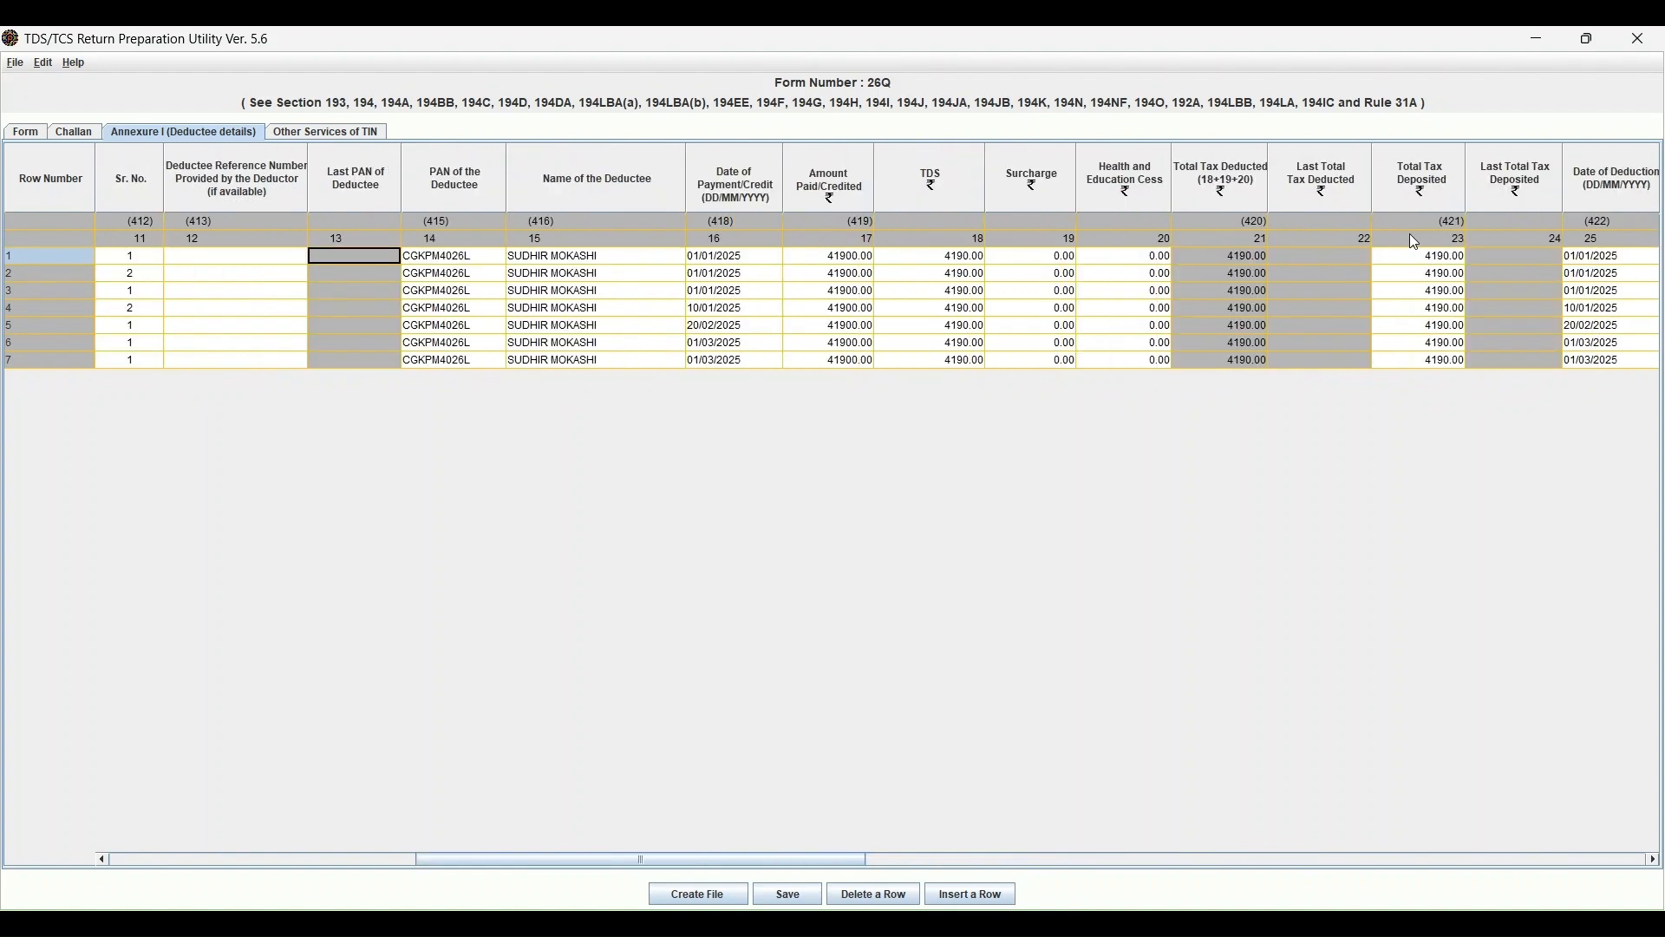
key("Right")
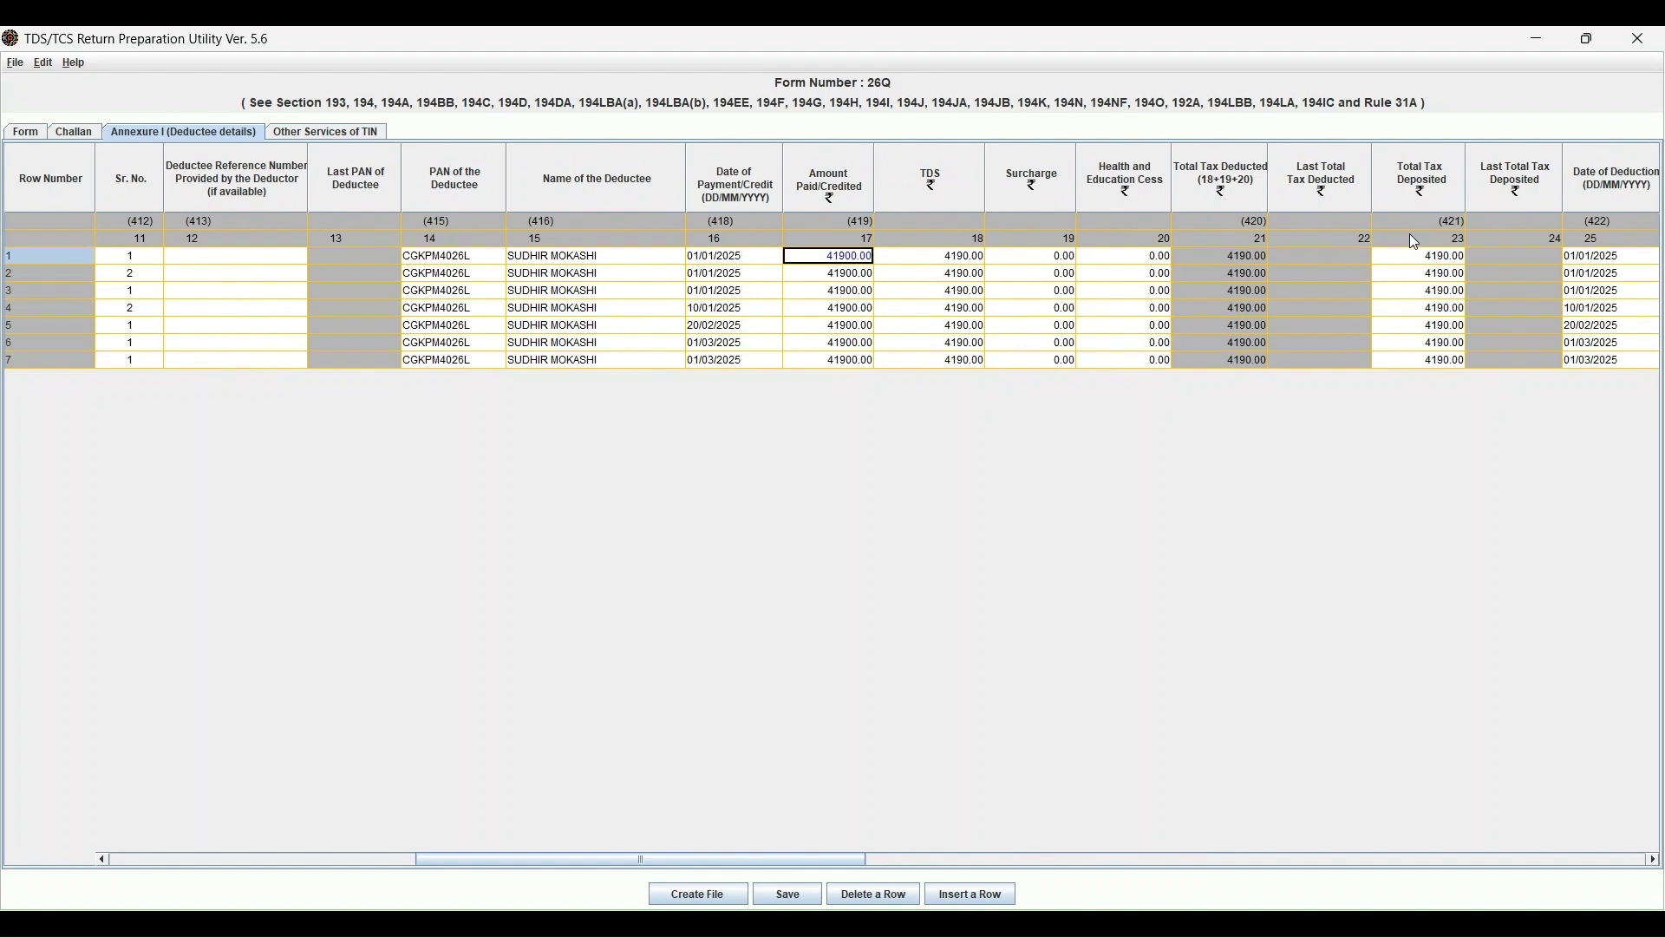
key("Right")
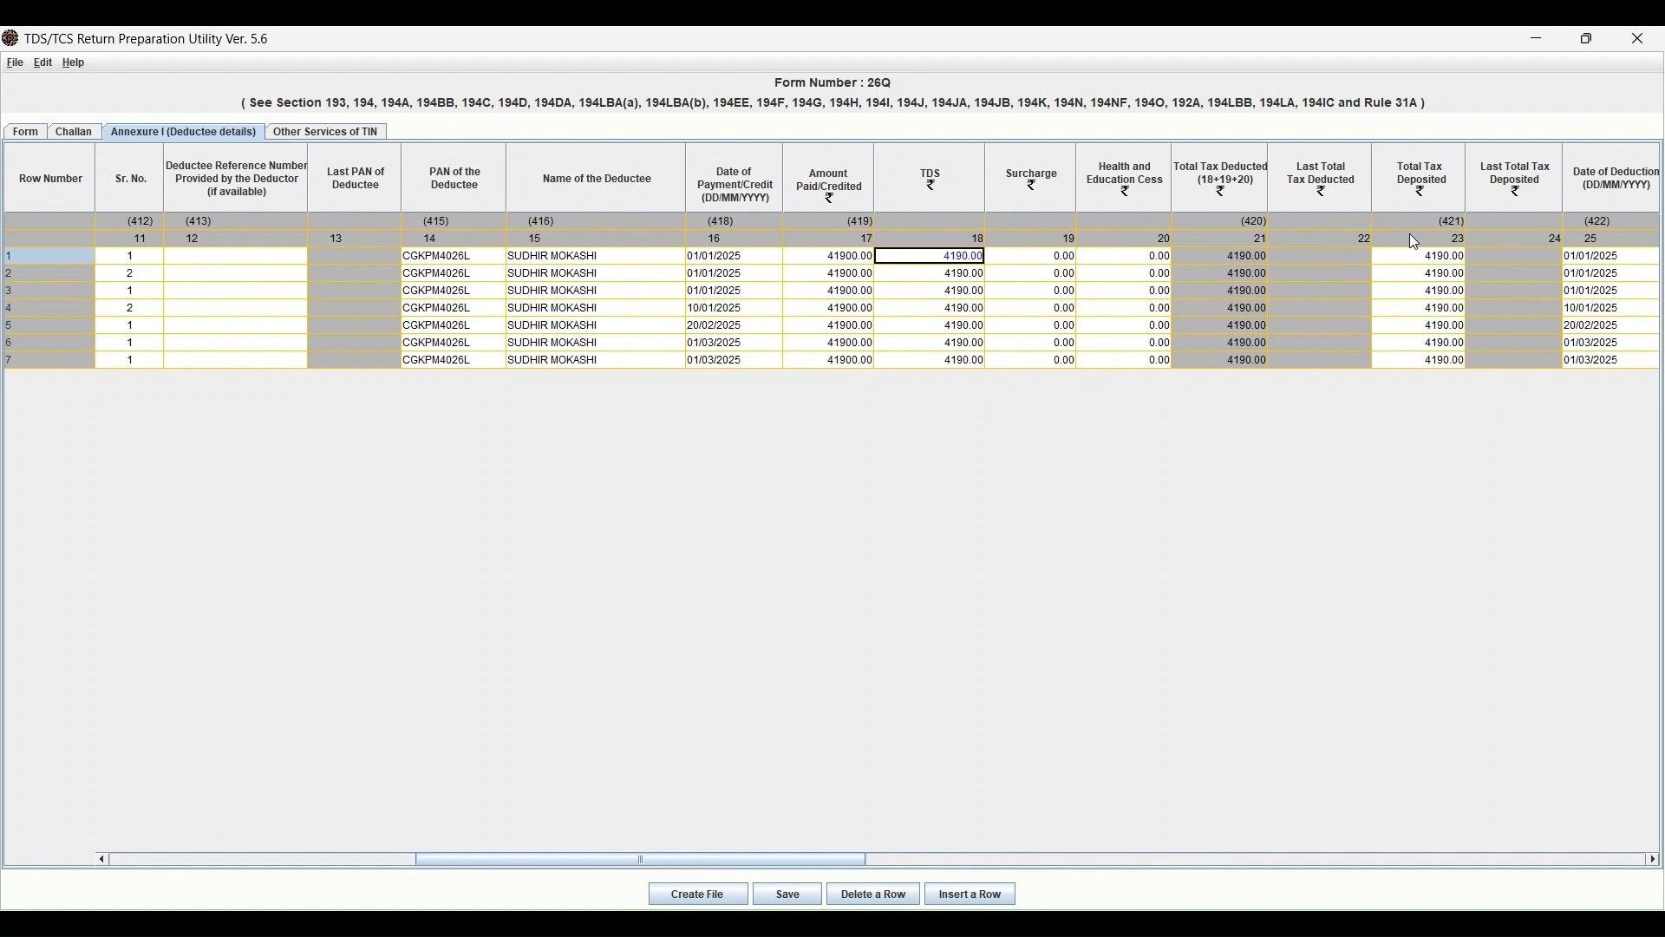
key("Right")
key("Right")
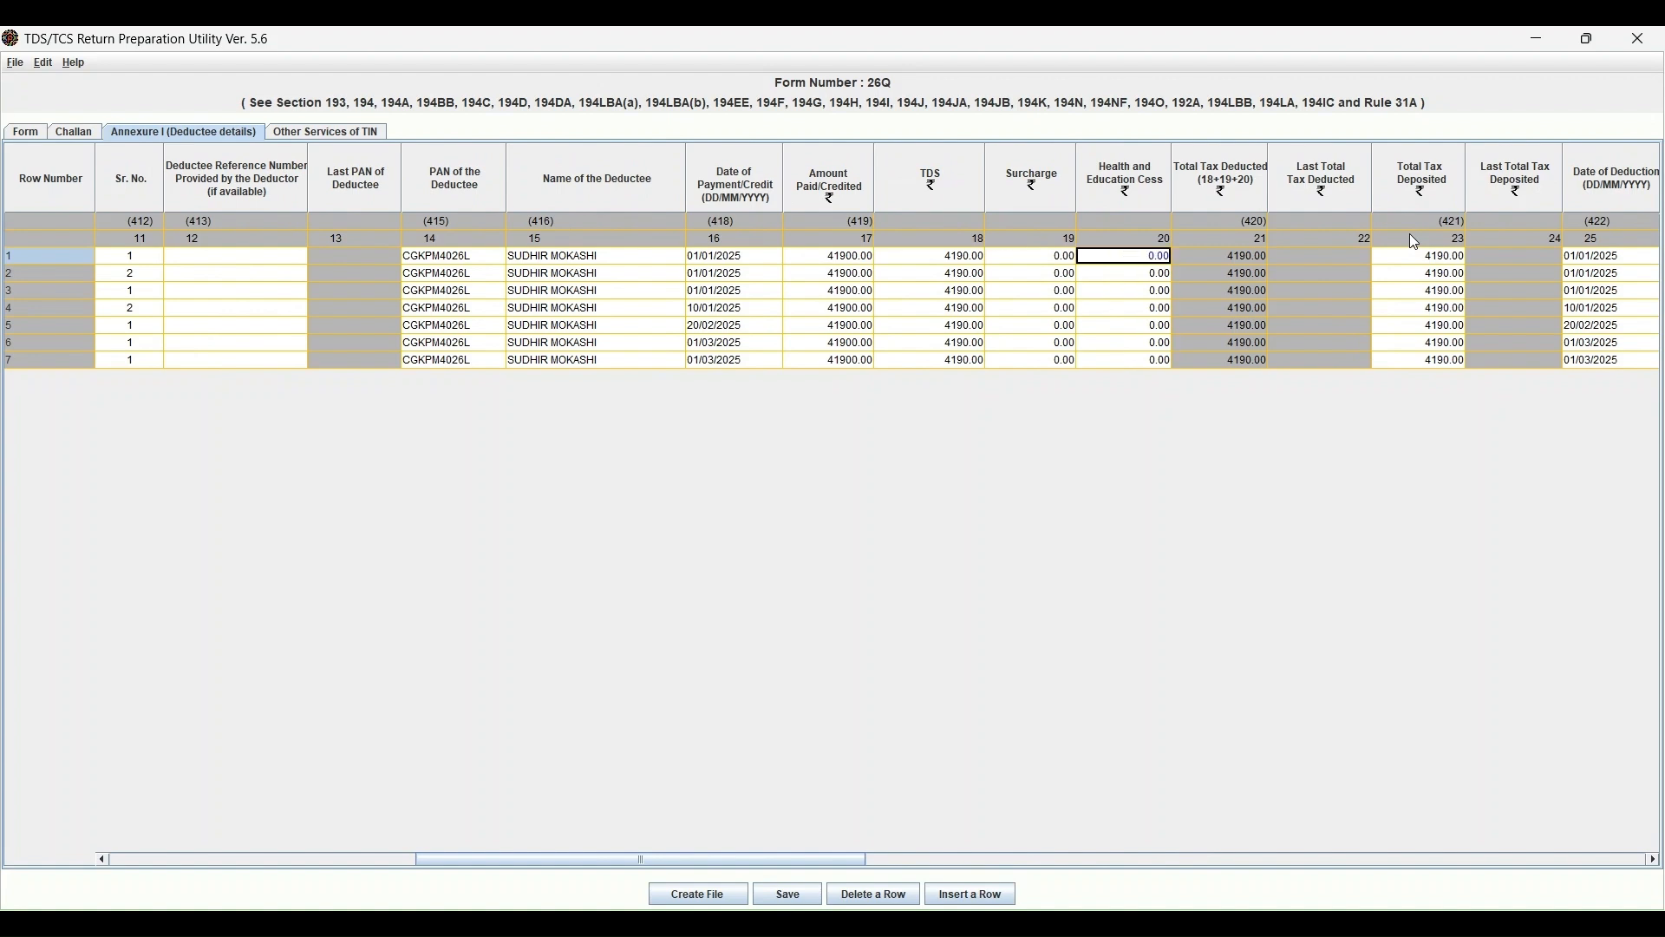
key("Left")
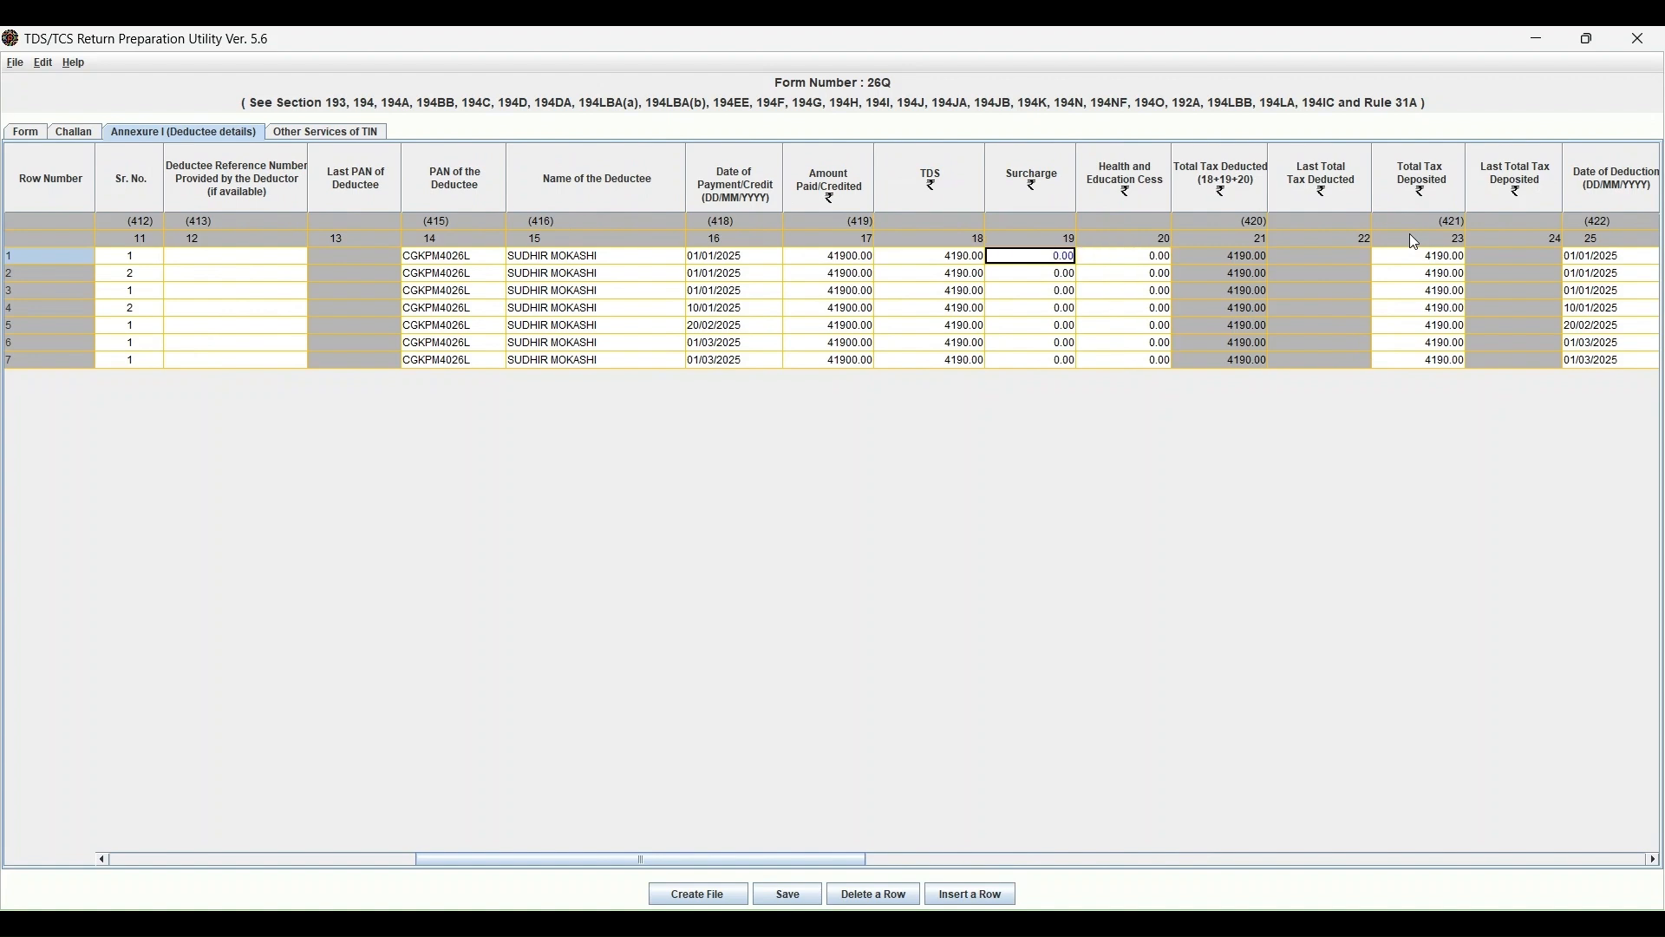
key("Right")
key("Right")
key("Right")
key("Right")
key("Left")
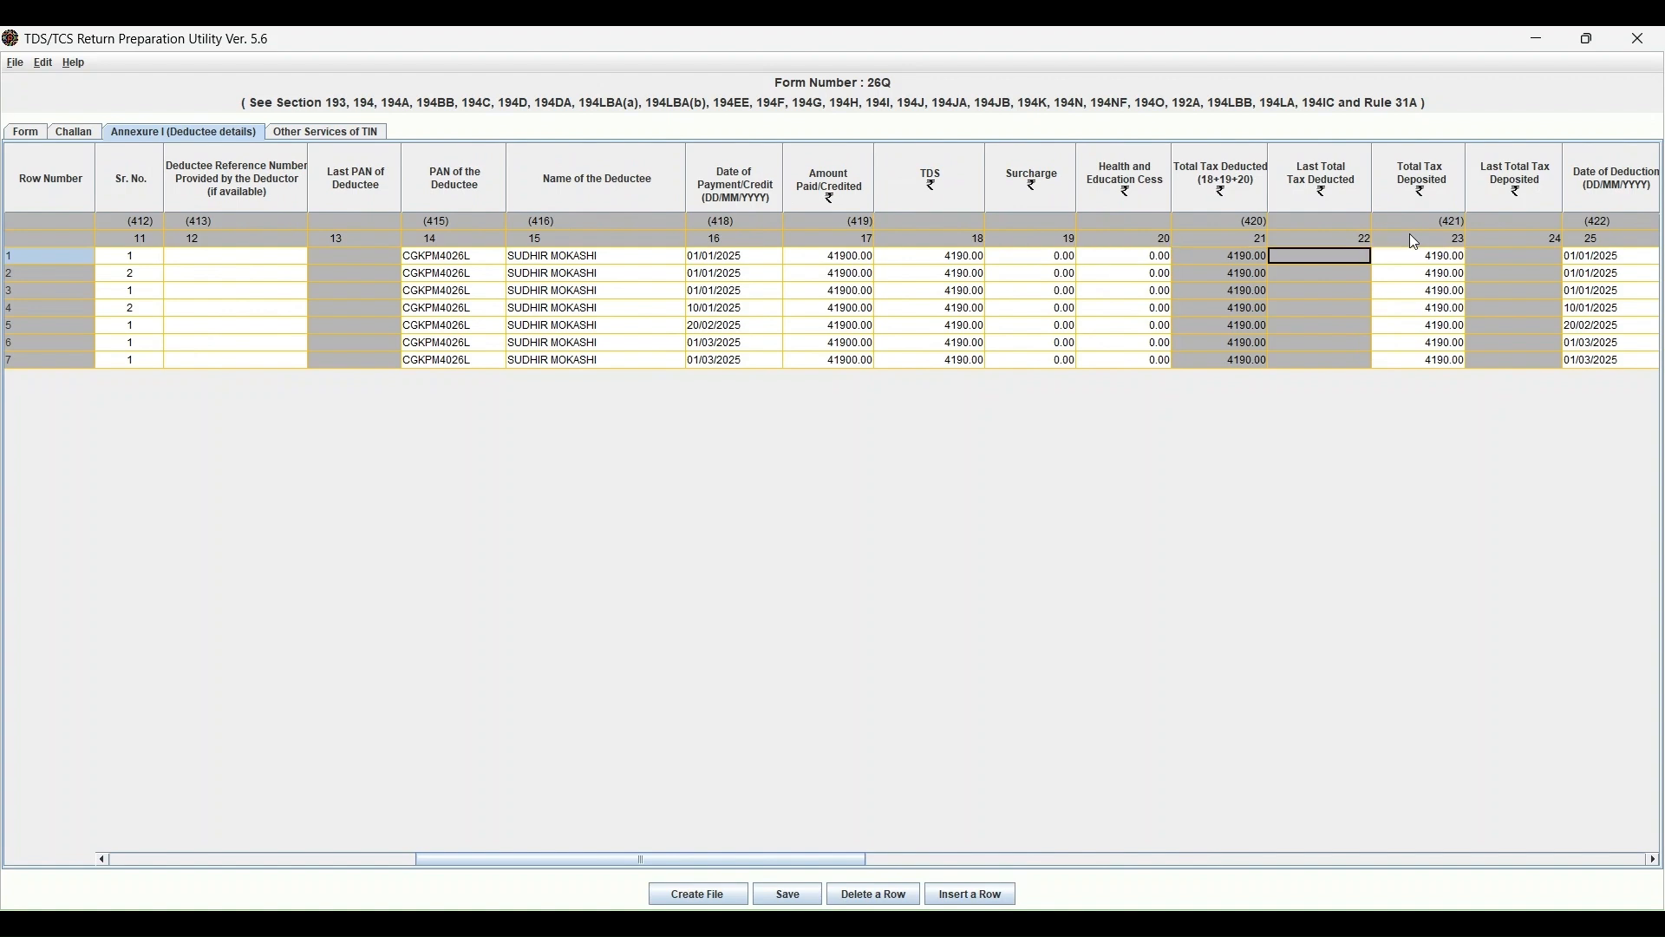
key("Right")
key("Right")
key("Right")
key("Right")
key("Left")
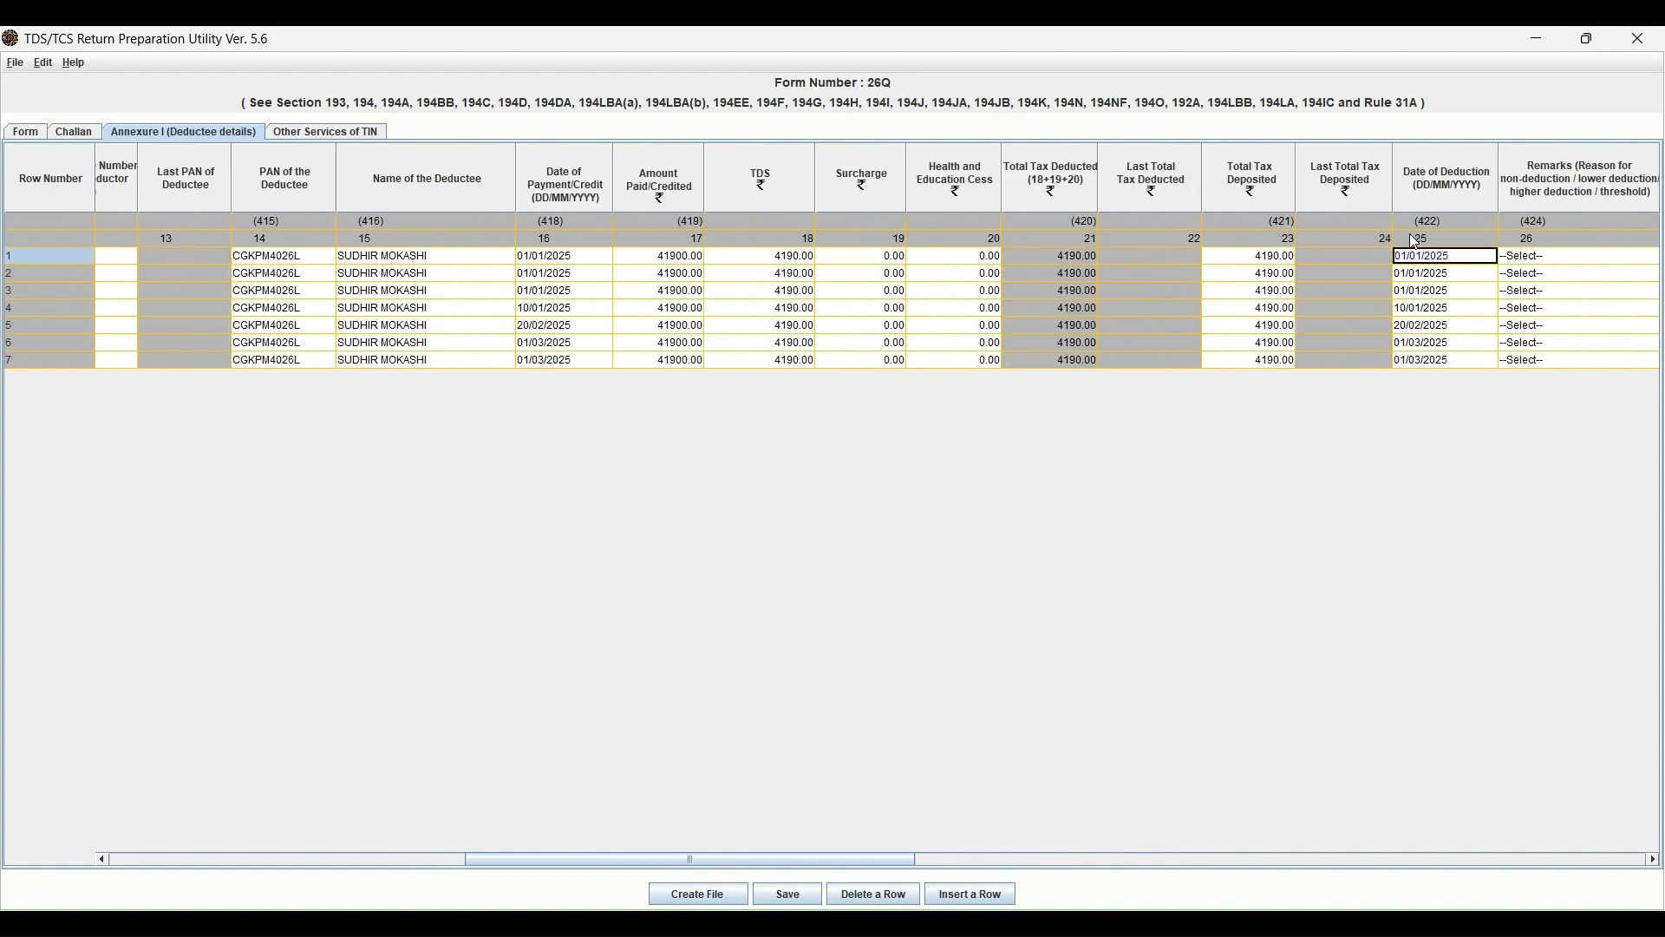
key("Right")
key("Right")
key("Left")
key("Left")
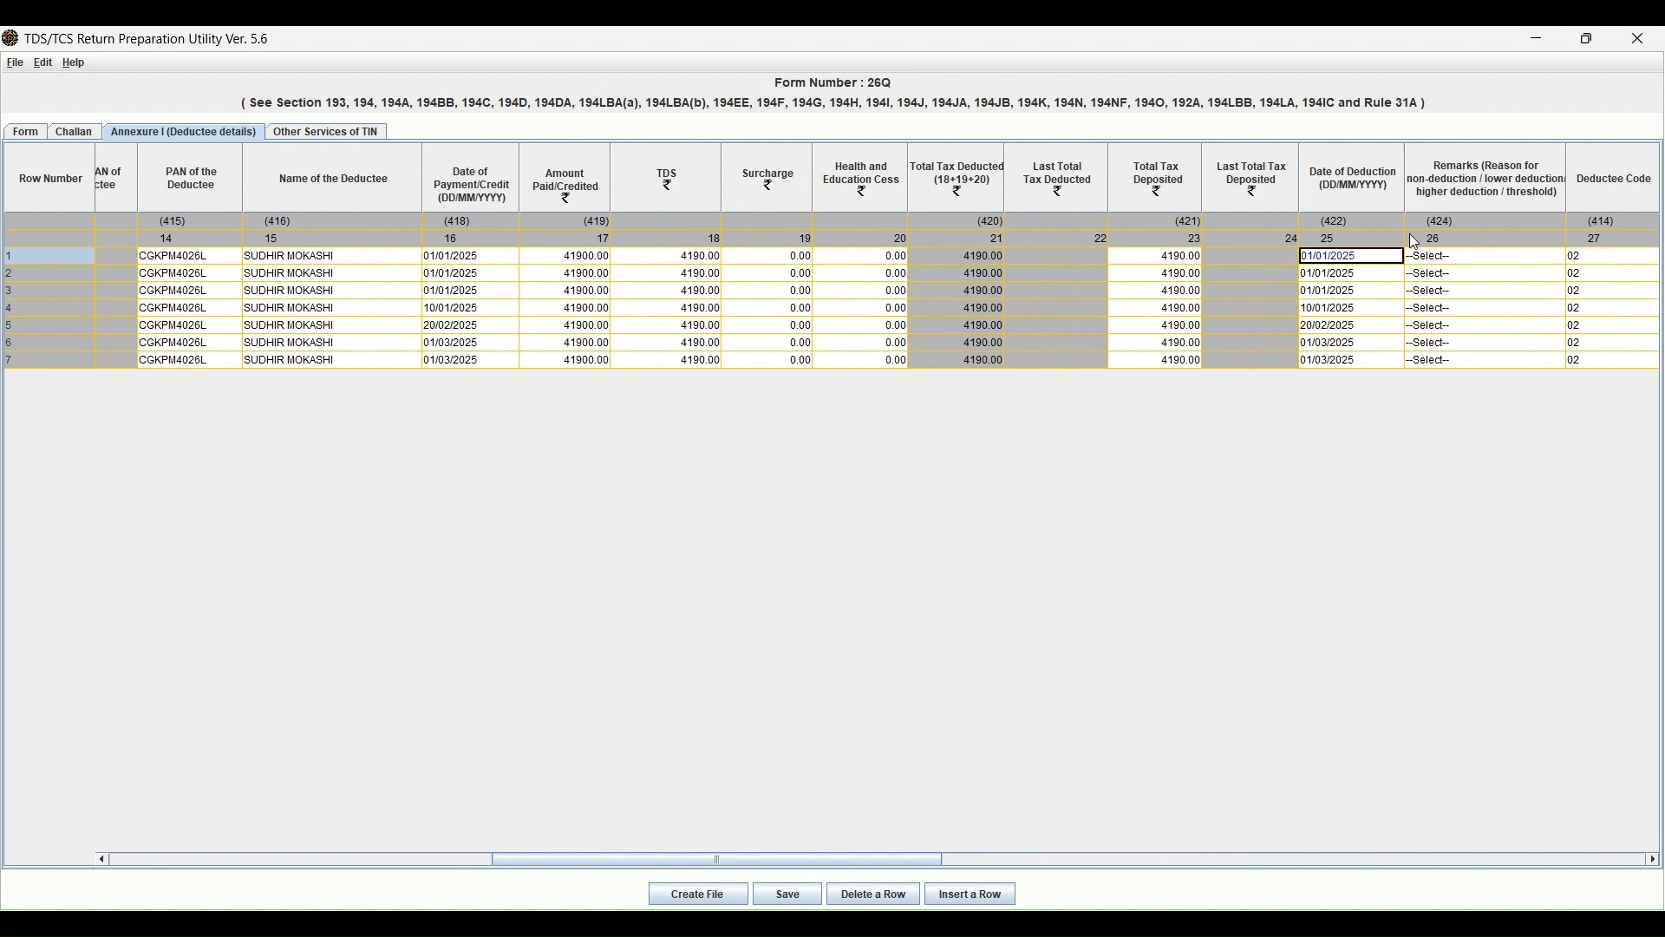
key("Left")
key("Right")
key("Right")
key("Right")
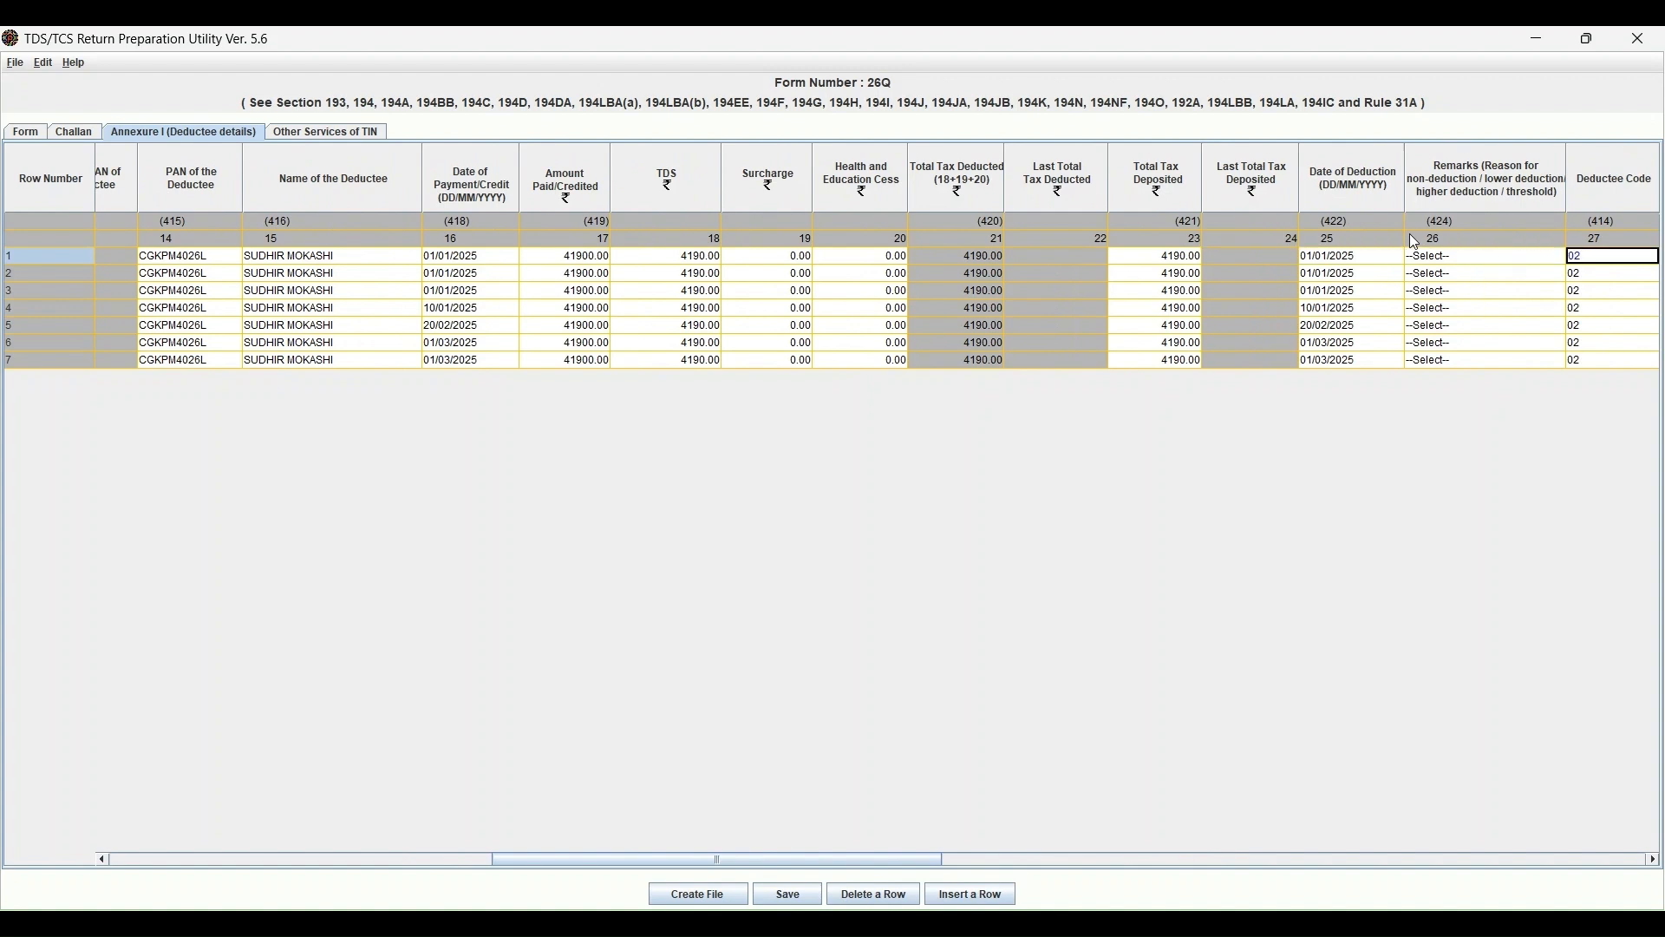
key("Right")
key("Right")
key("Left")
key("Left")
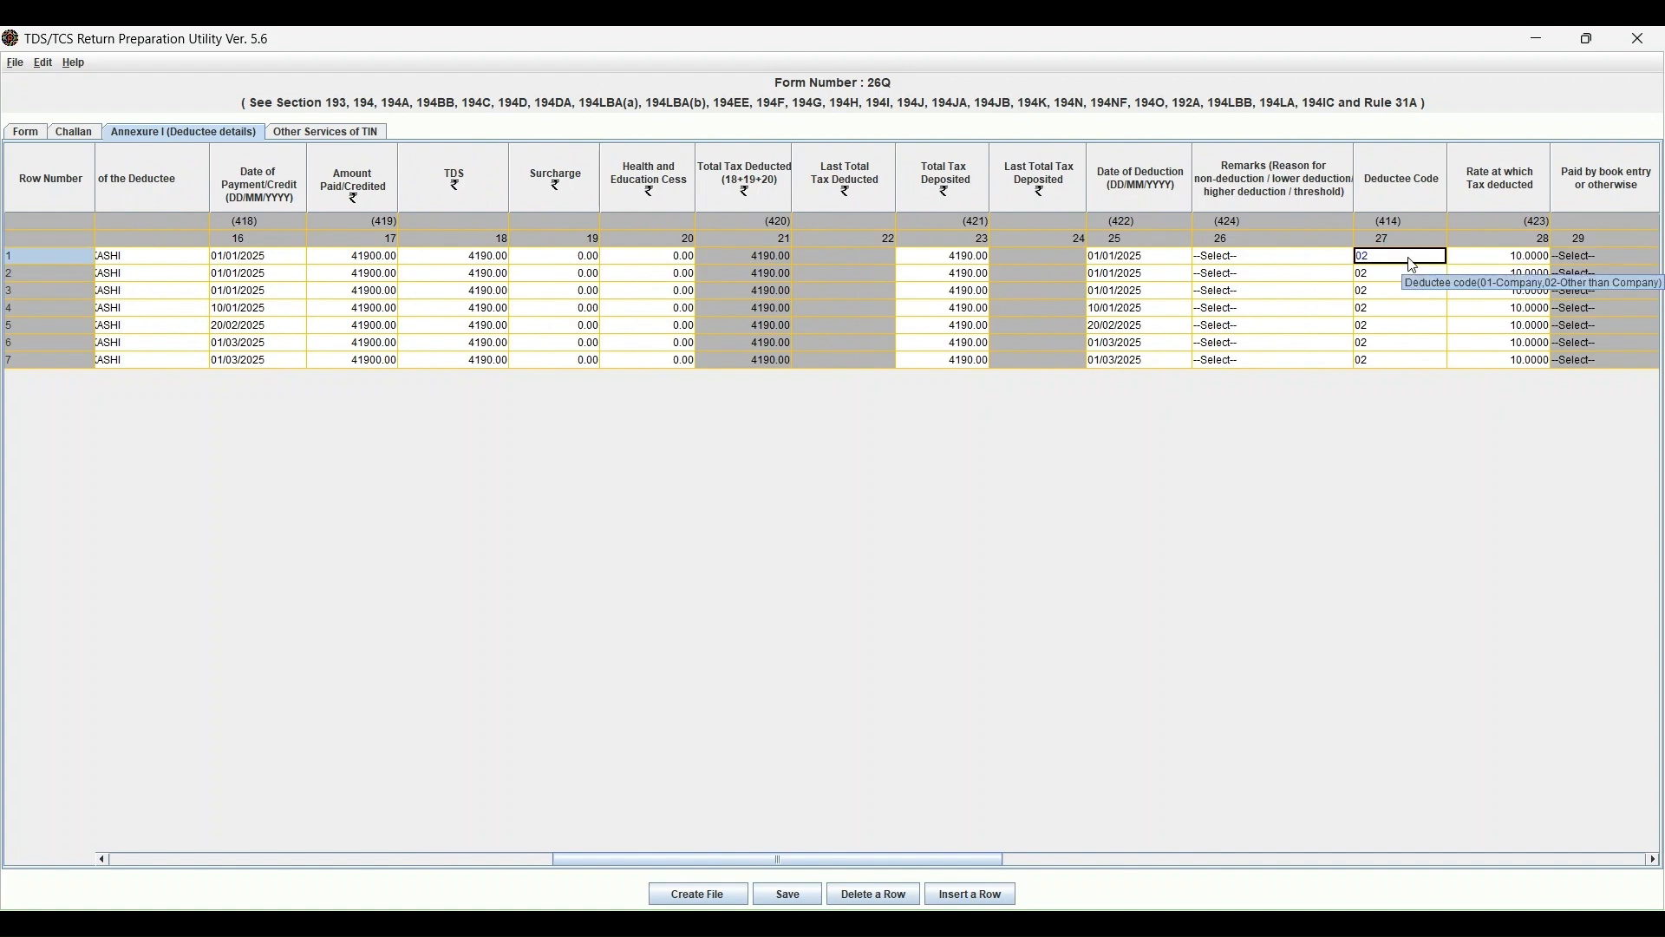
key("Right")
key("Right")
key("Right")
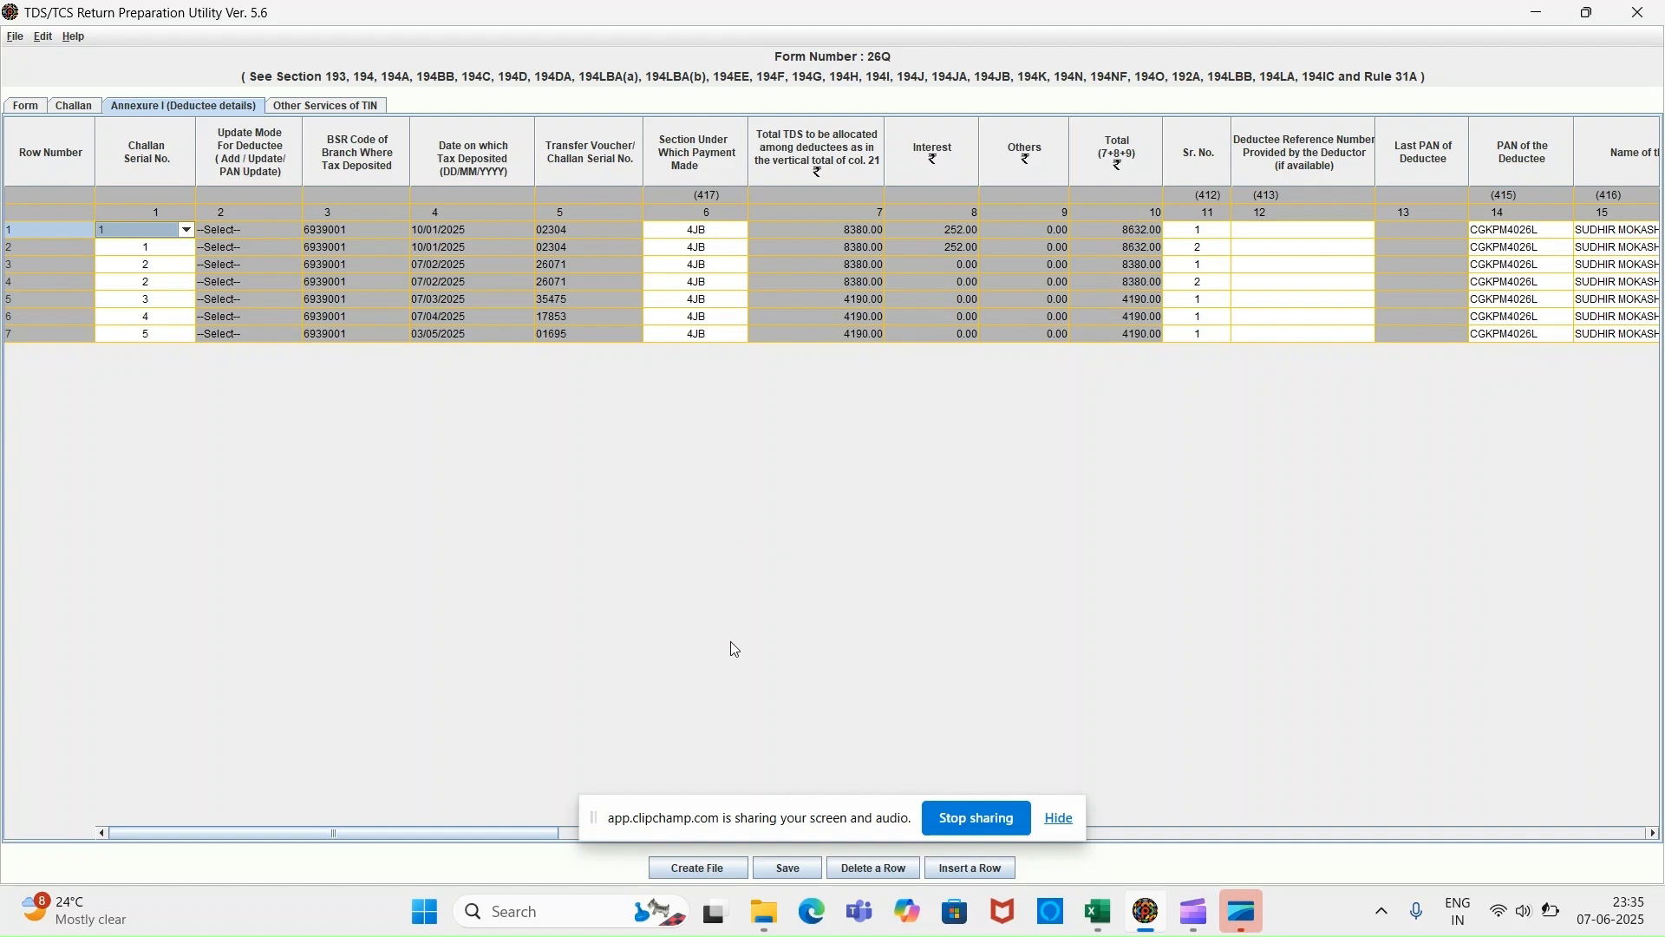
Start Create File and choose the .csi file in 17.TDS > filled as challan input.
left_click(709, 868)
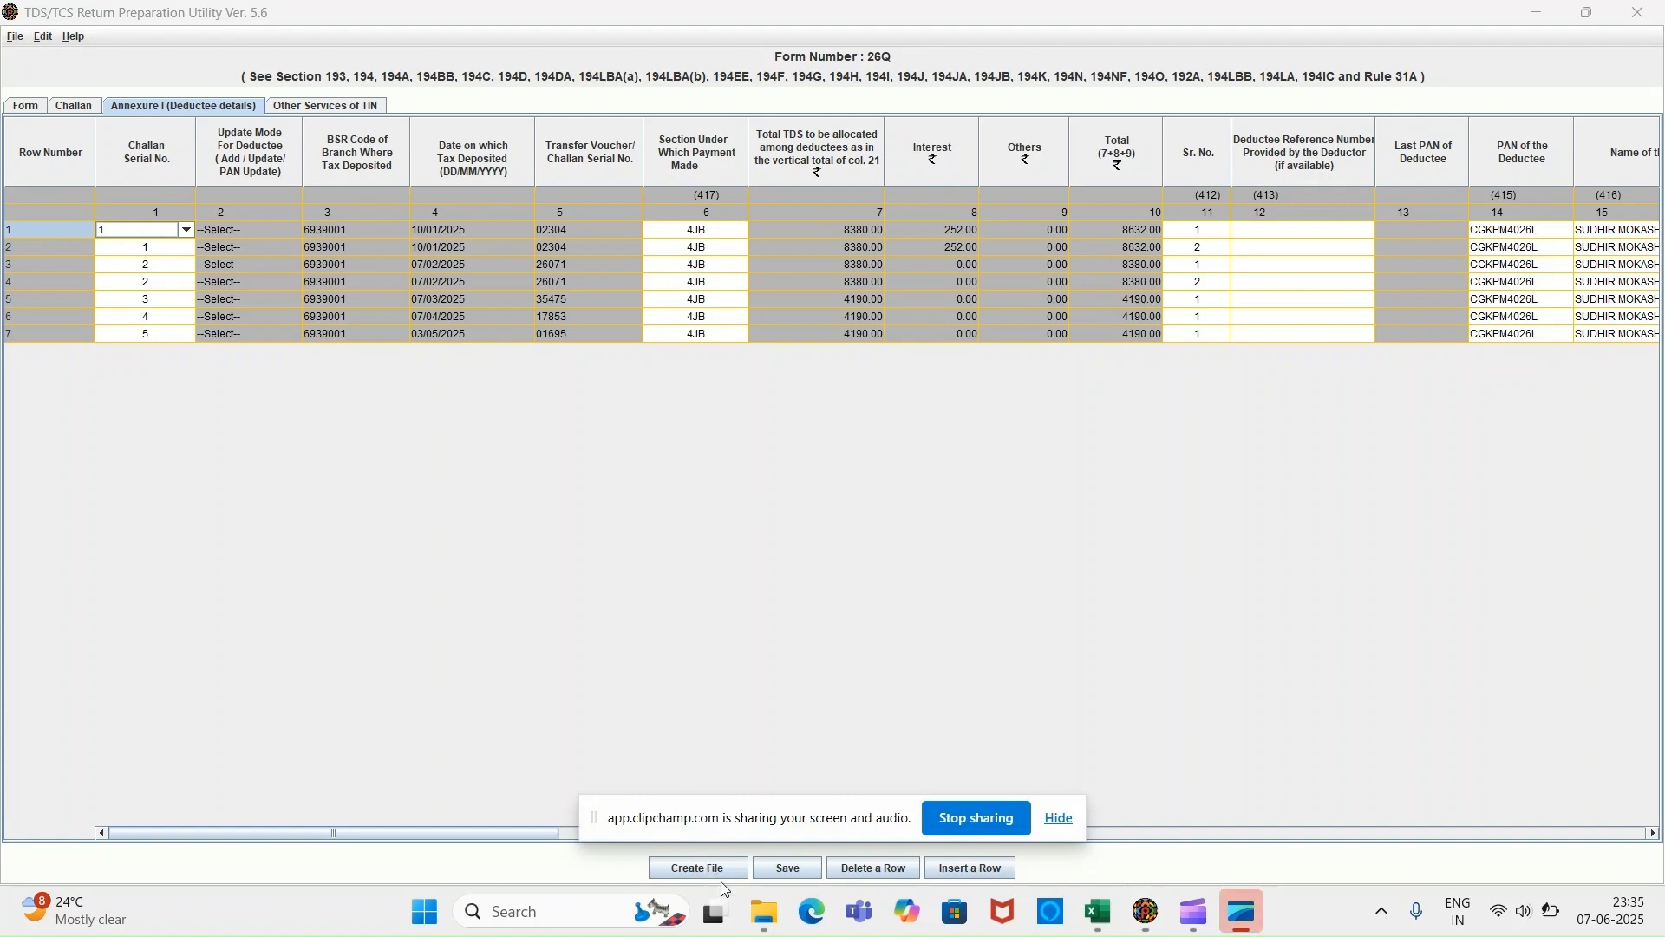
left_click_drag(777, 831, 1378, 603)
left_click(723, 871)
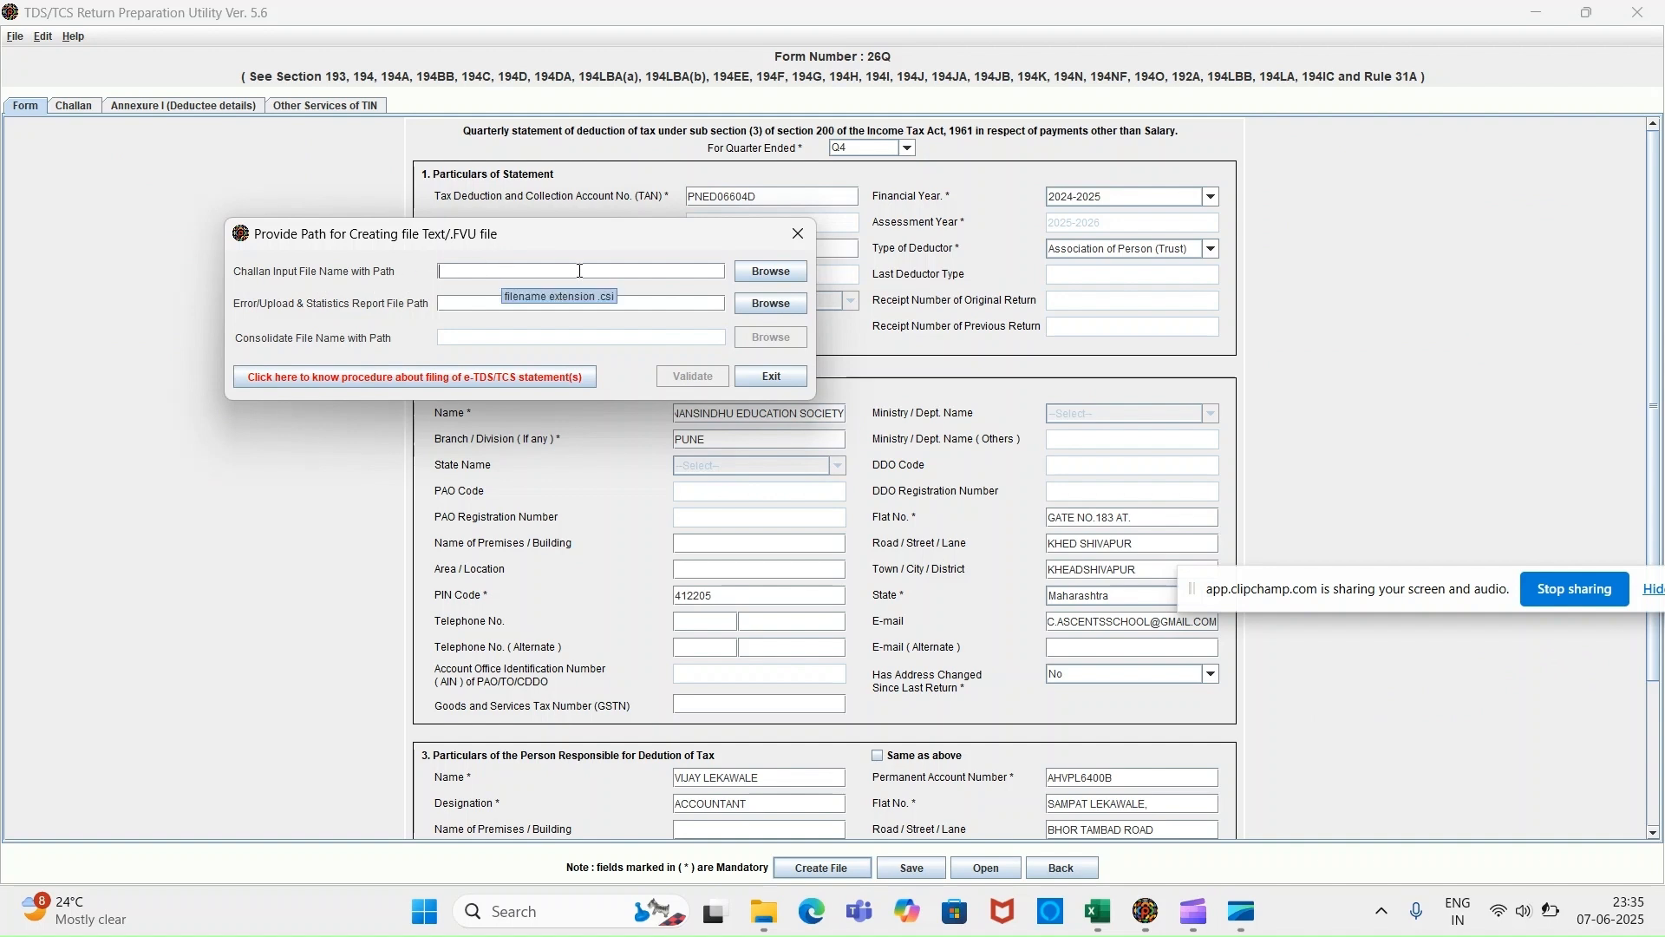
left_click(750, 279)
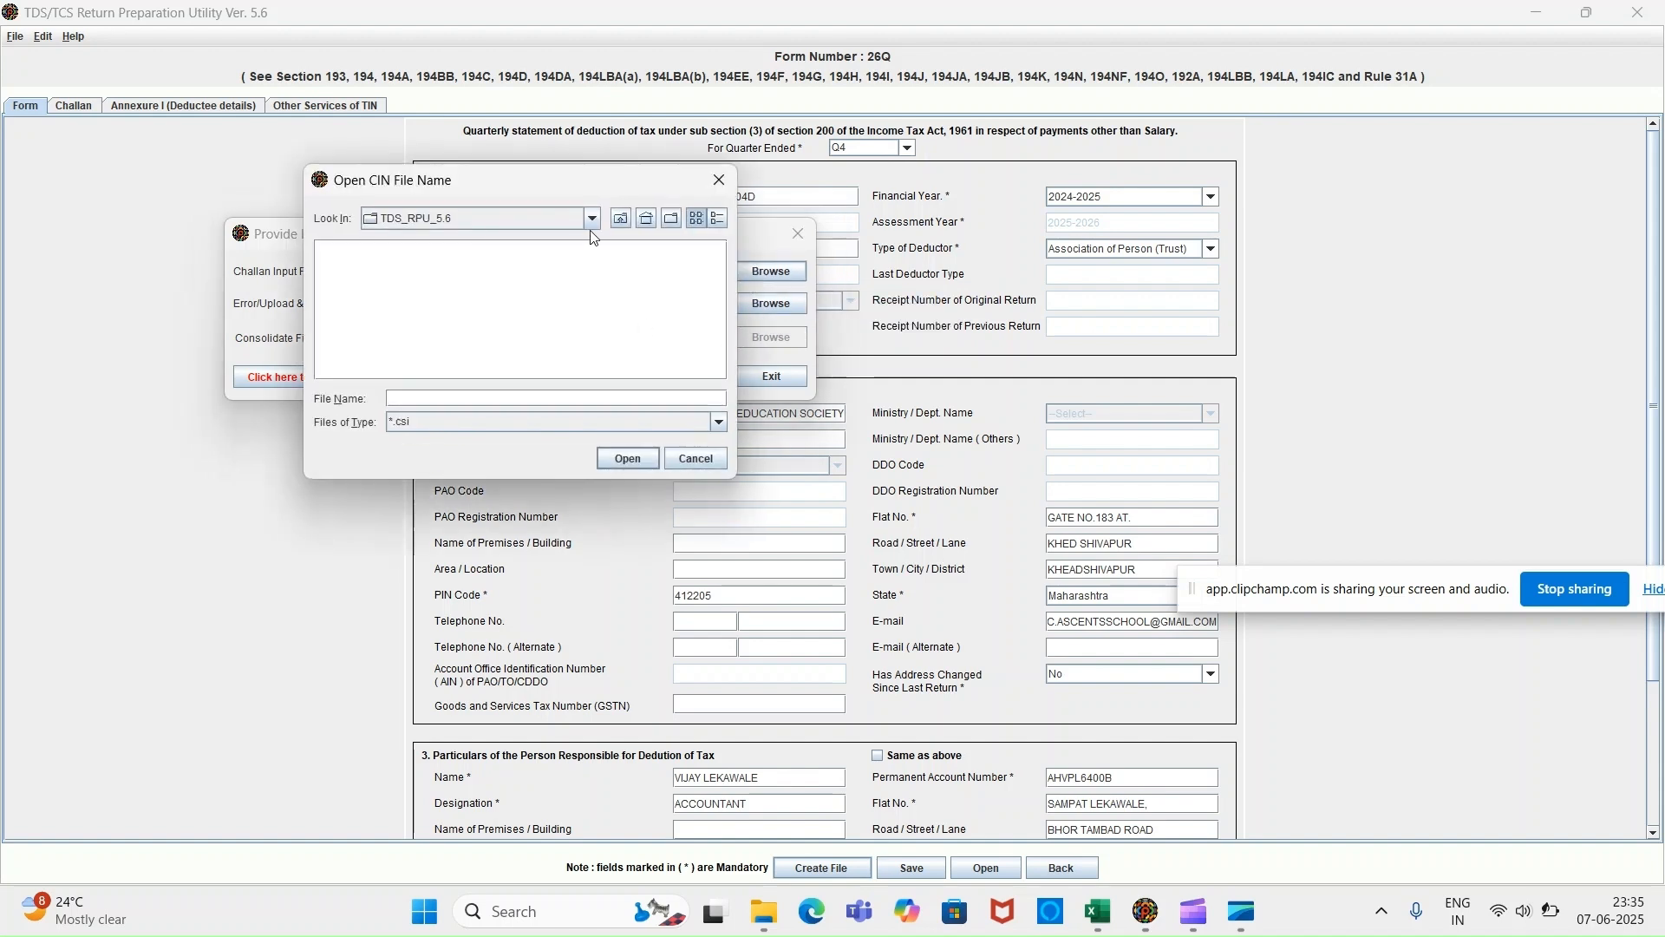
left_click(592, 219)
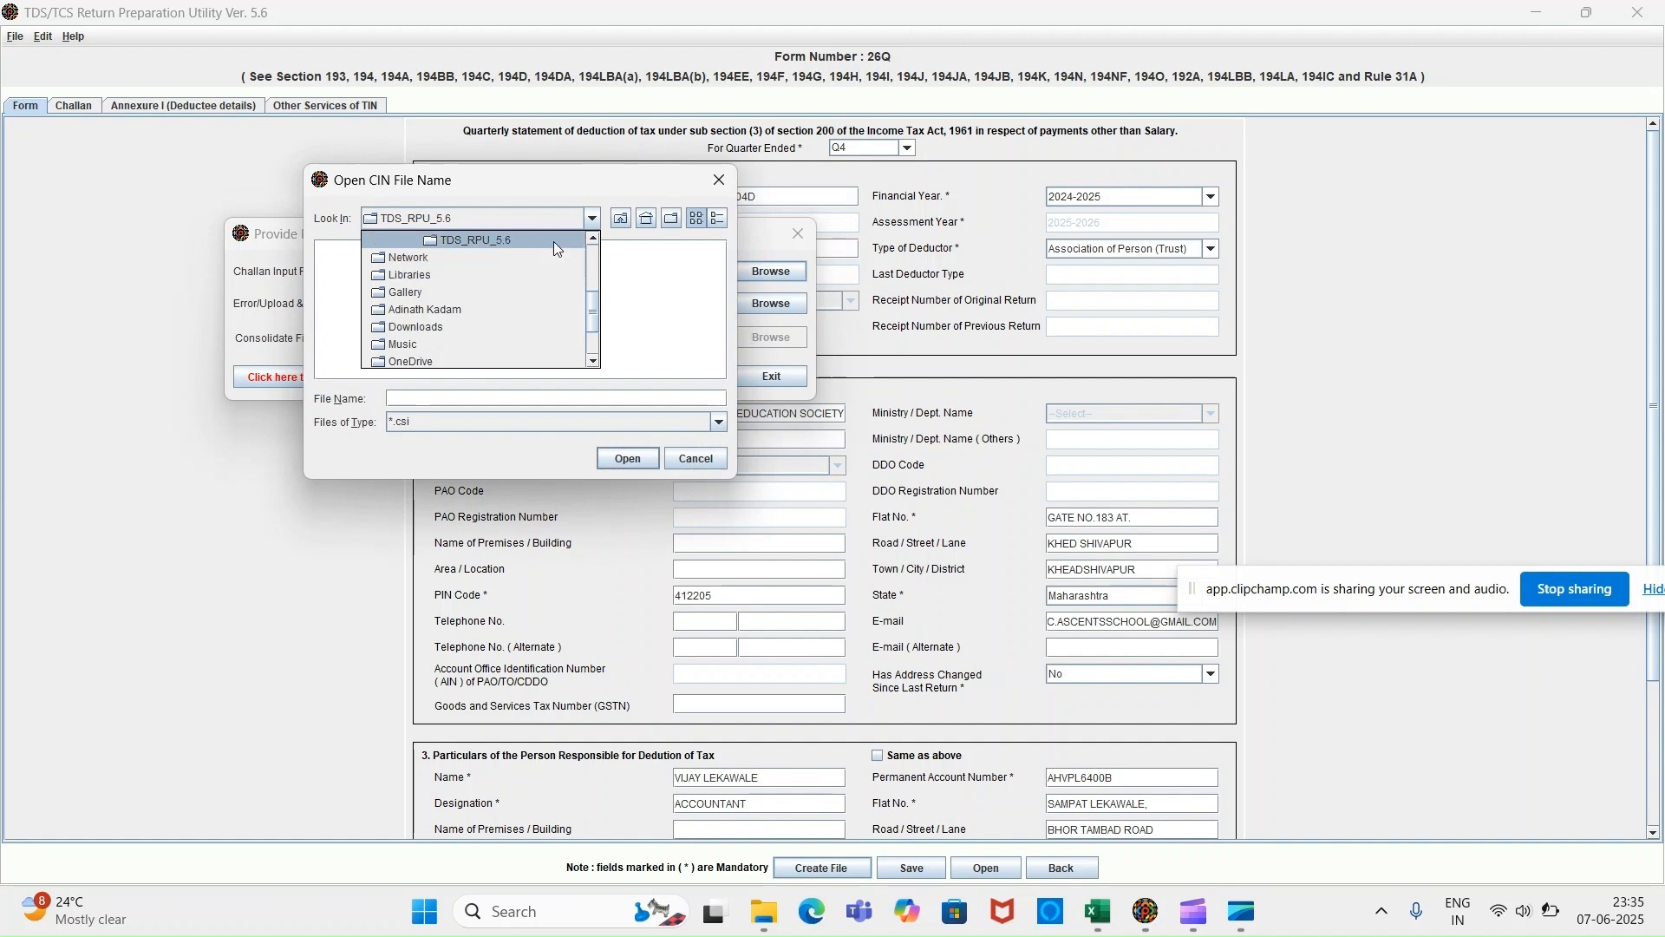
left_click(557, 246)
left_click(593, 220)
key("Up")
key("Up")
key("Return")
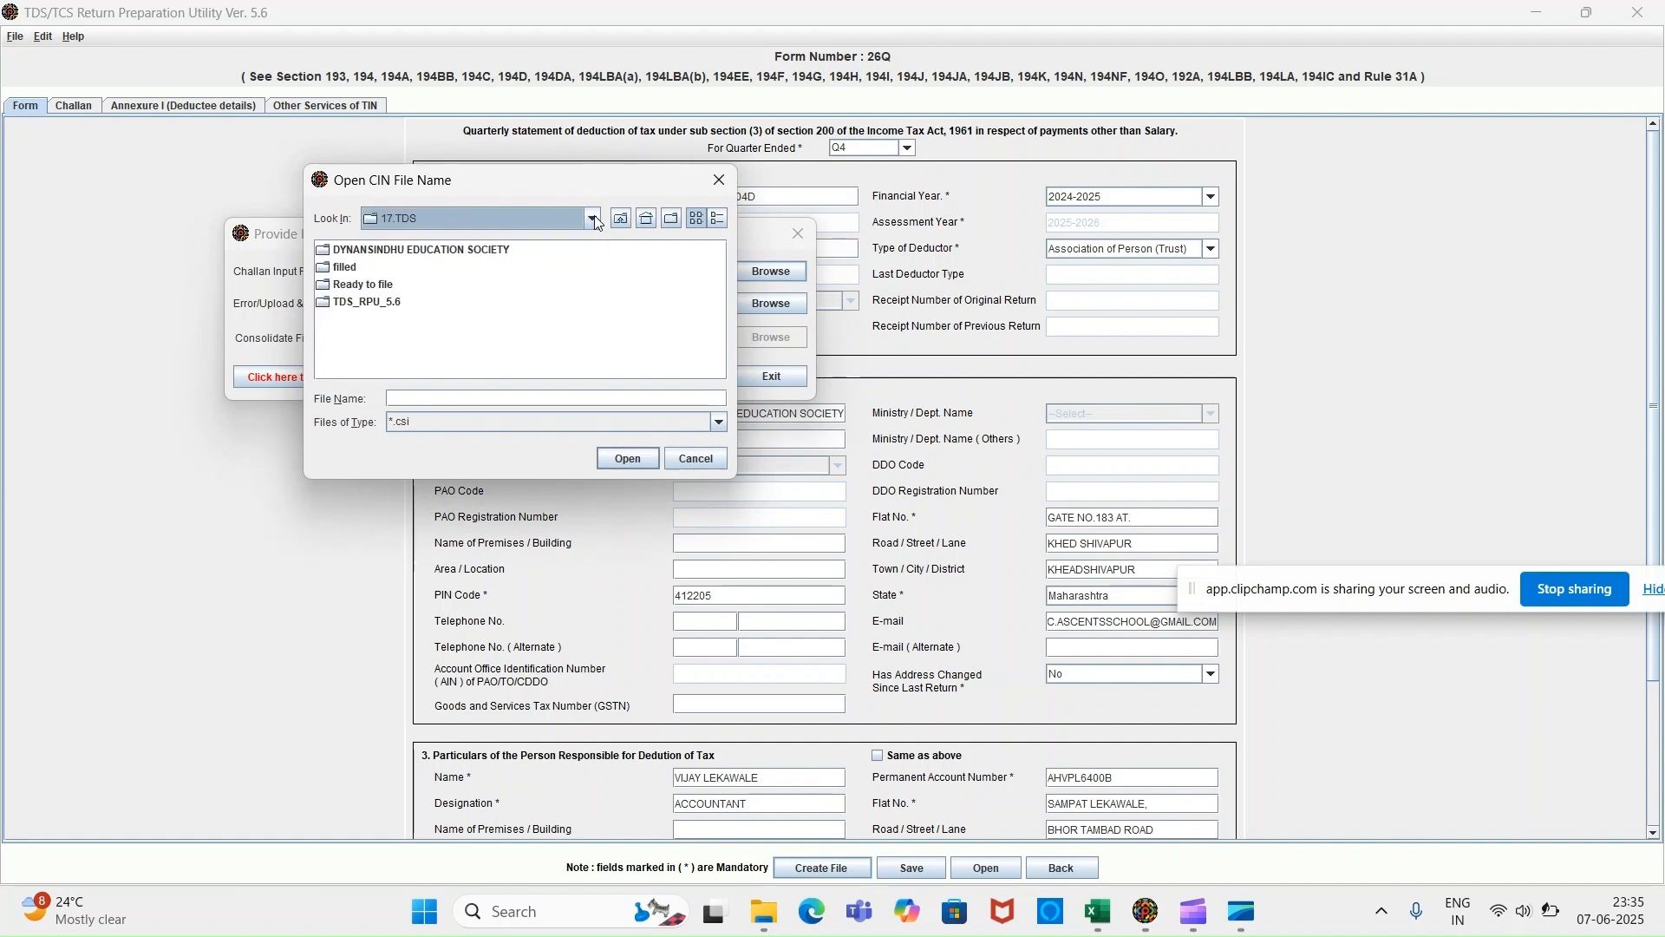
left_click(345, 269)
double_click(345, 268)
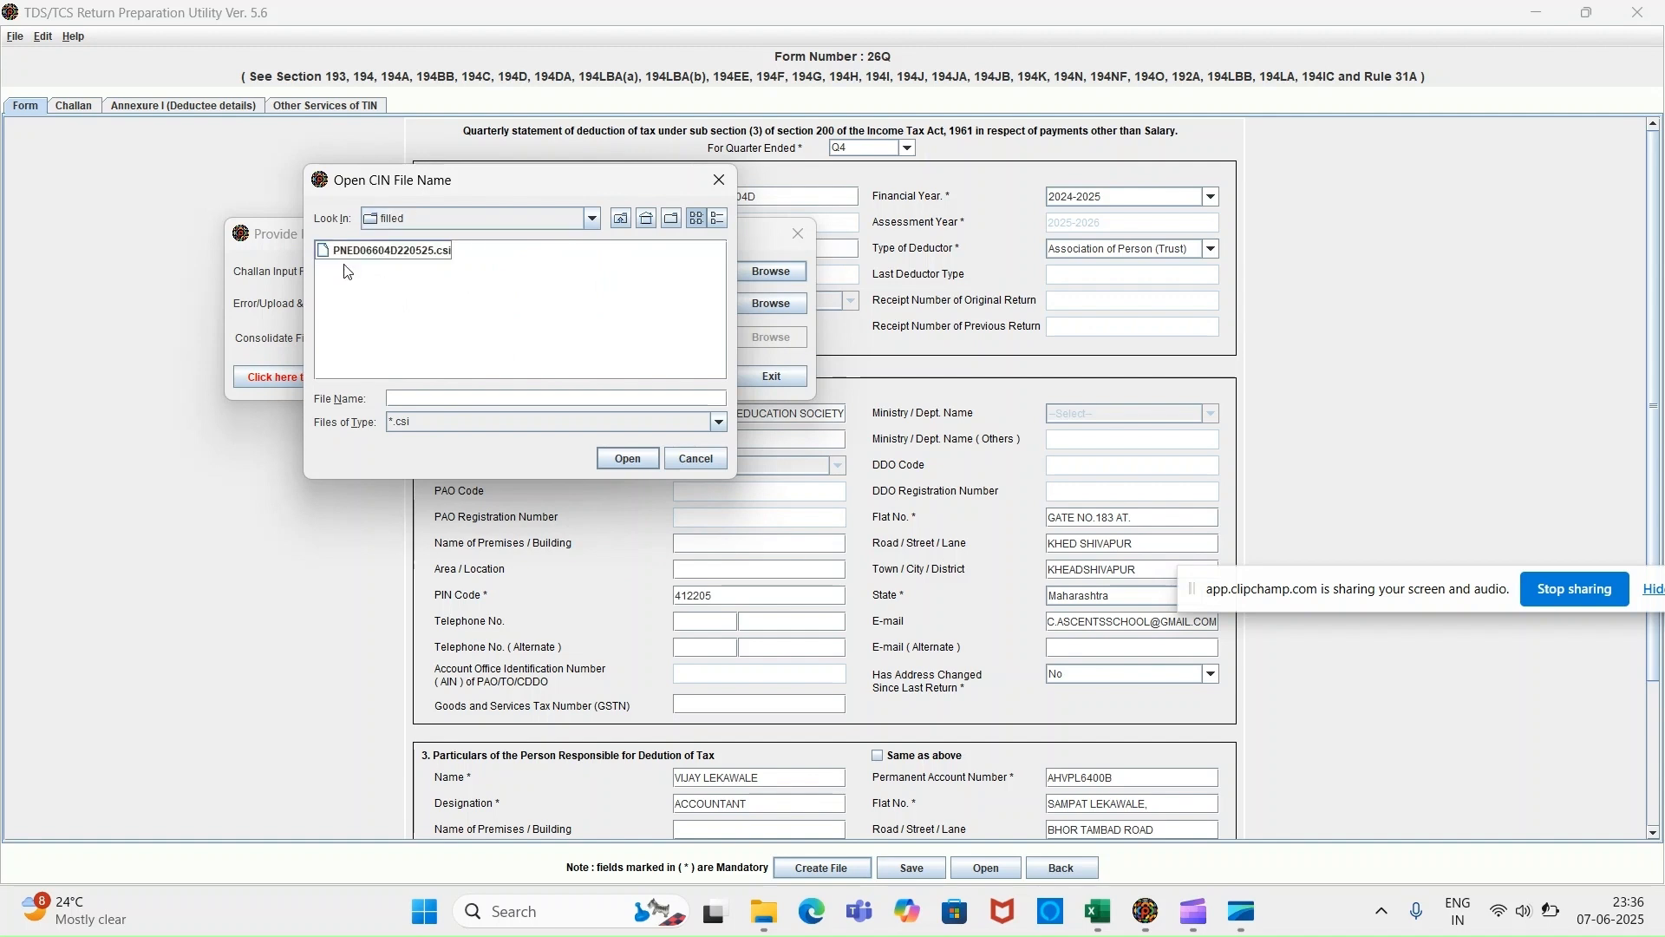
double_click(404, 252)
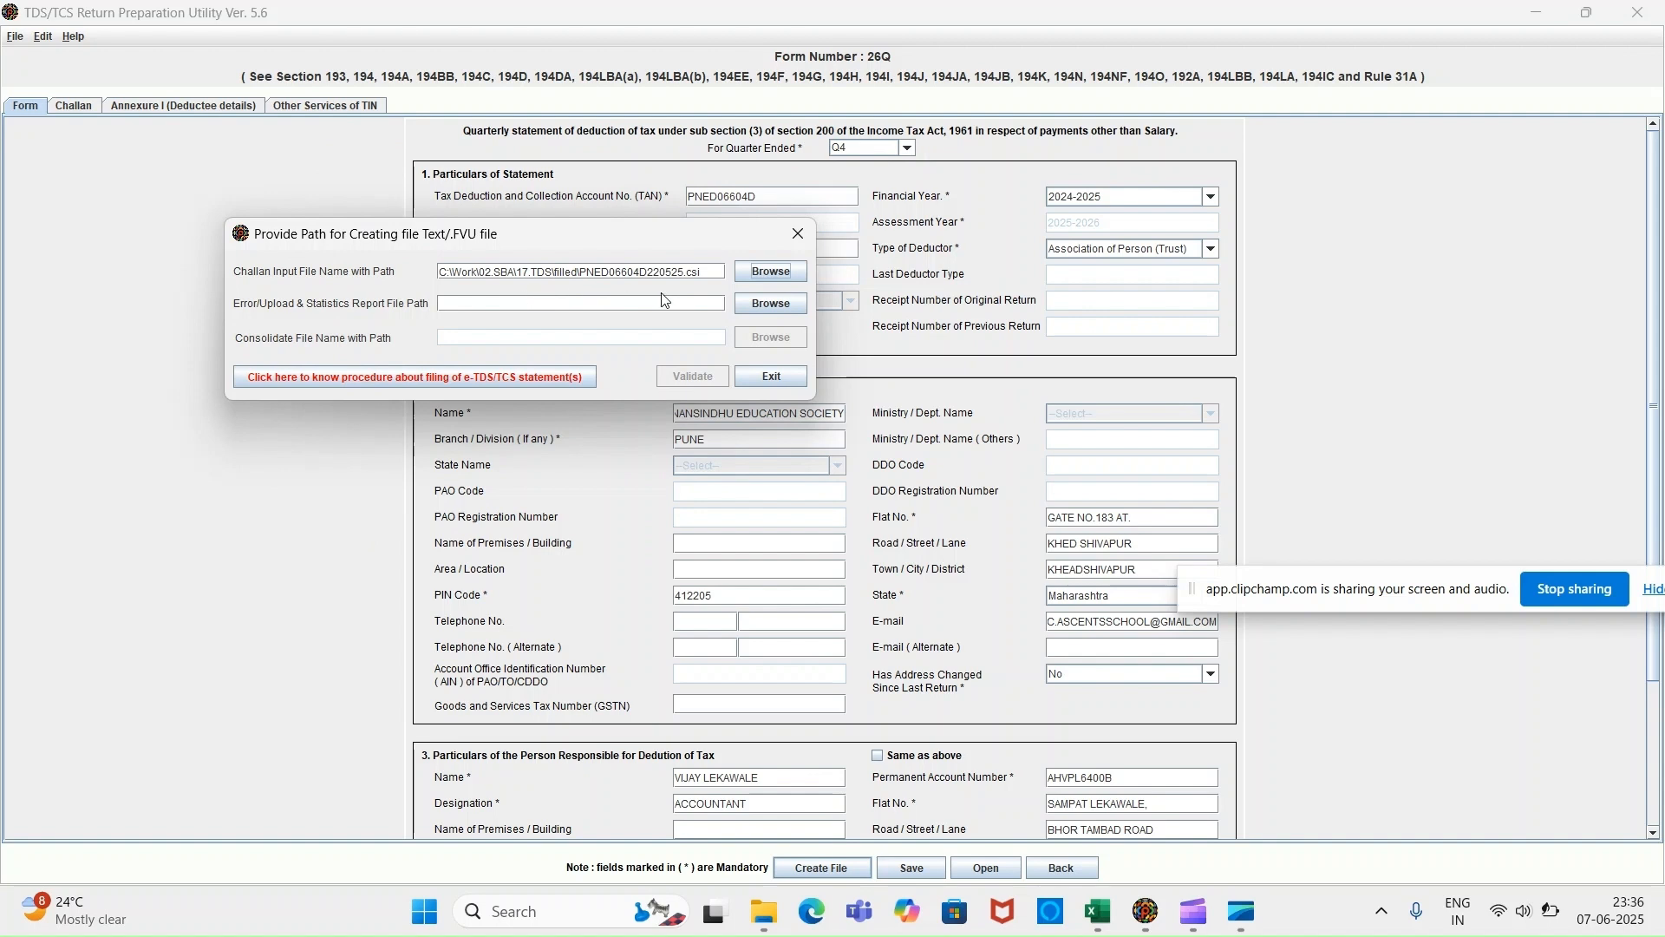
Set the error/upload report path to 26QRQ4 on the Desktop.
left_click(763, 304)
left_click(768, 308)
left_click(824, 338)
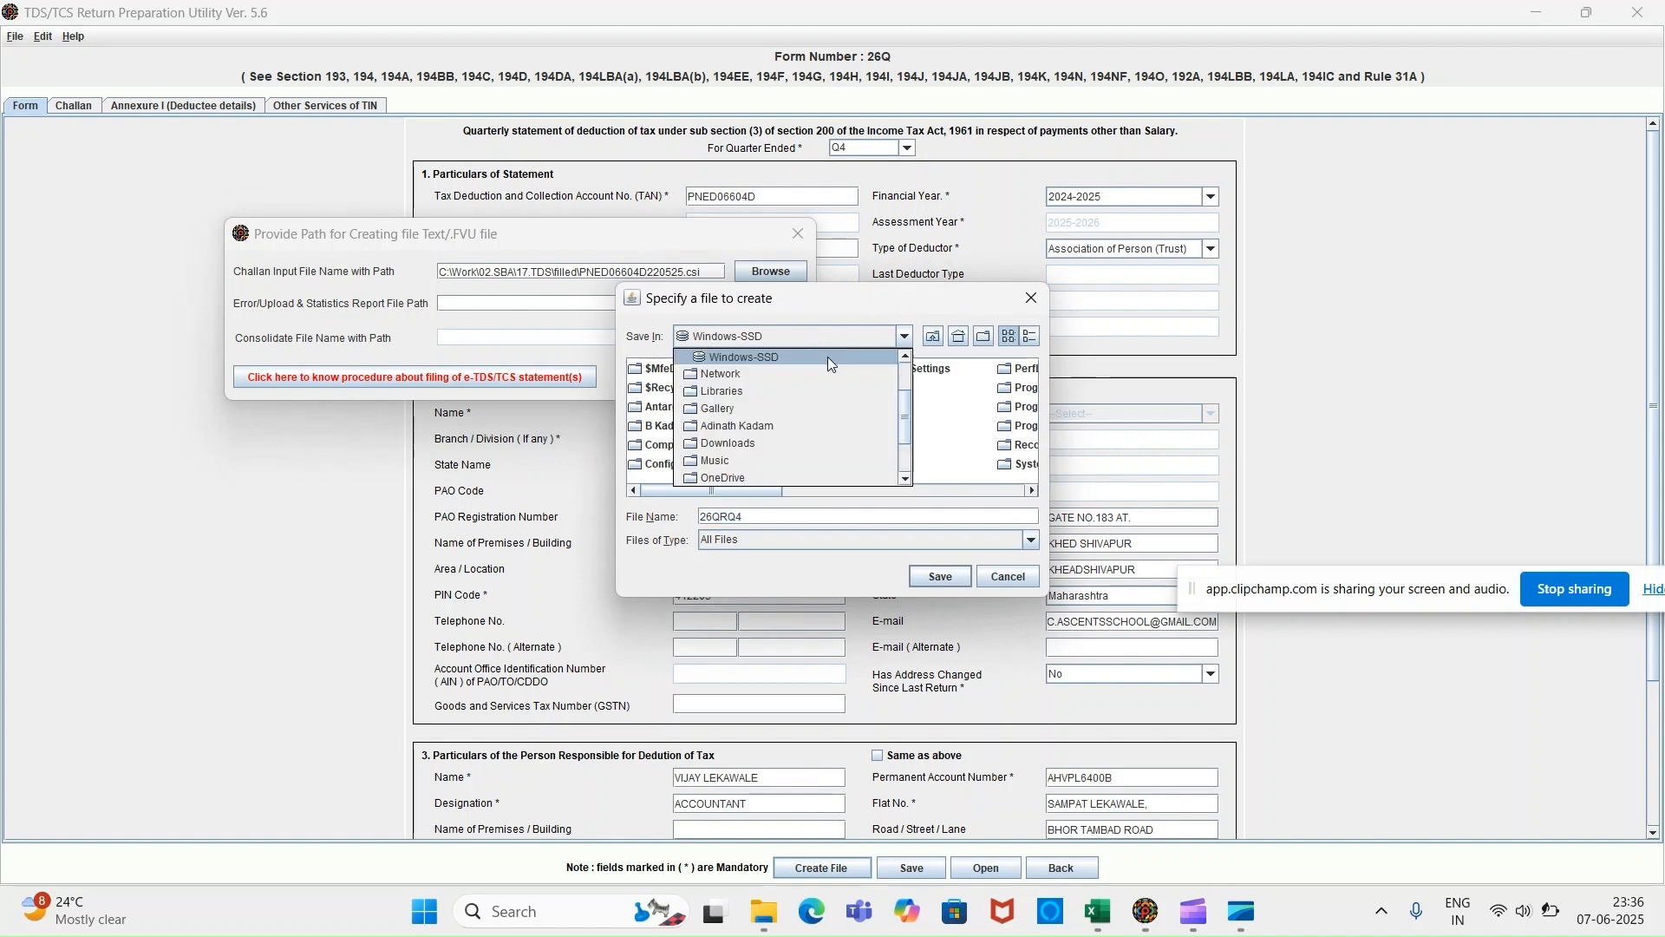
scroll(824, 382, "up", 2)
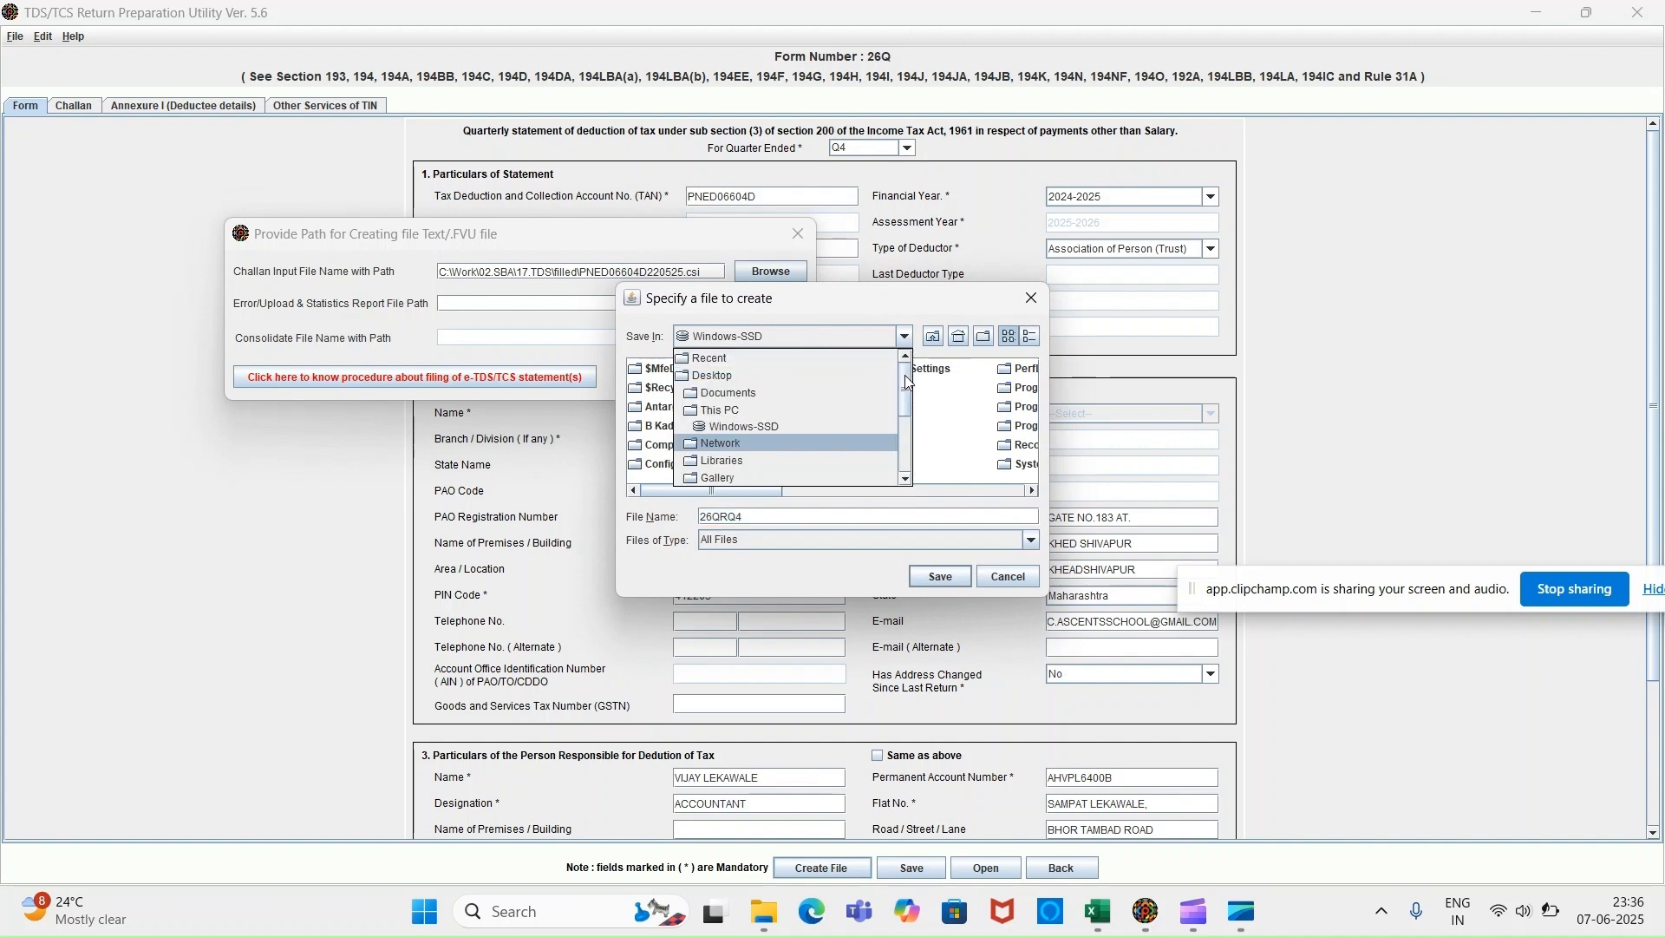
left_click(792, 374)
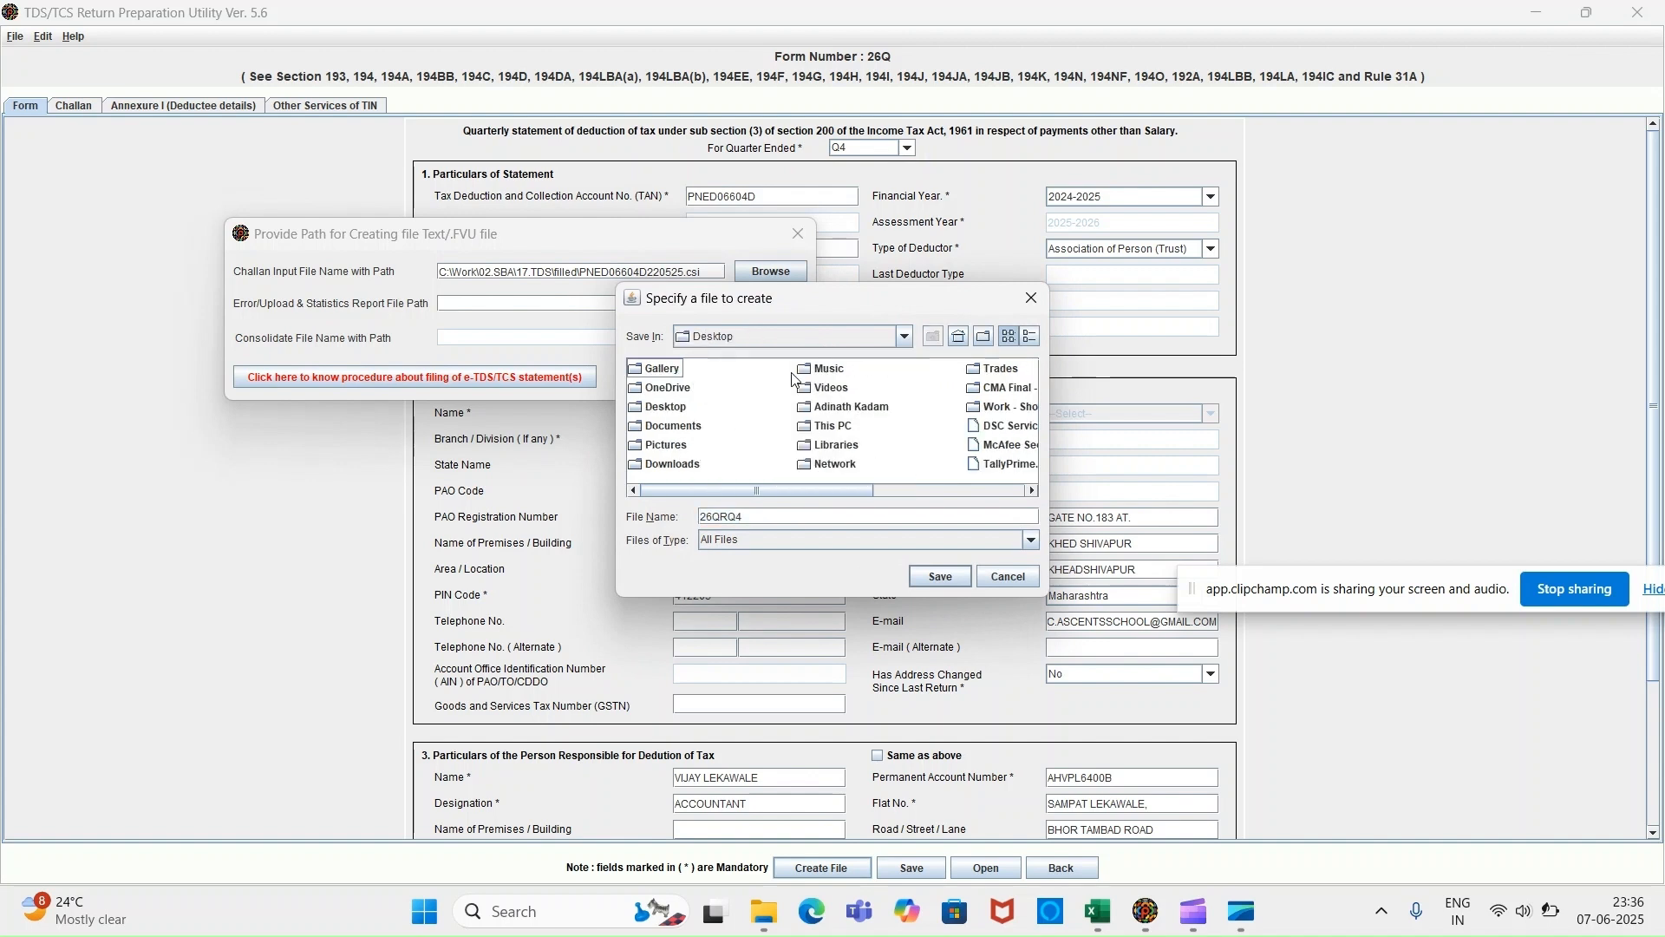
left_click(939, 577)
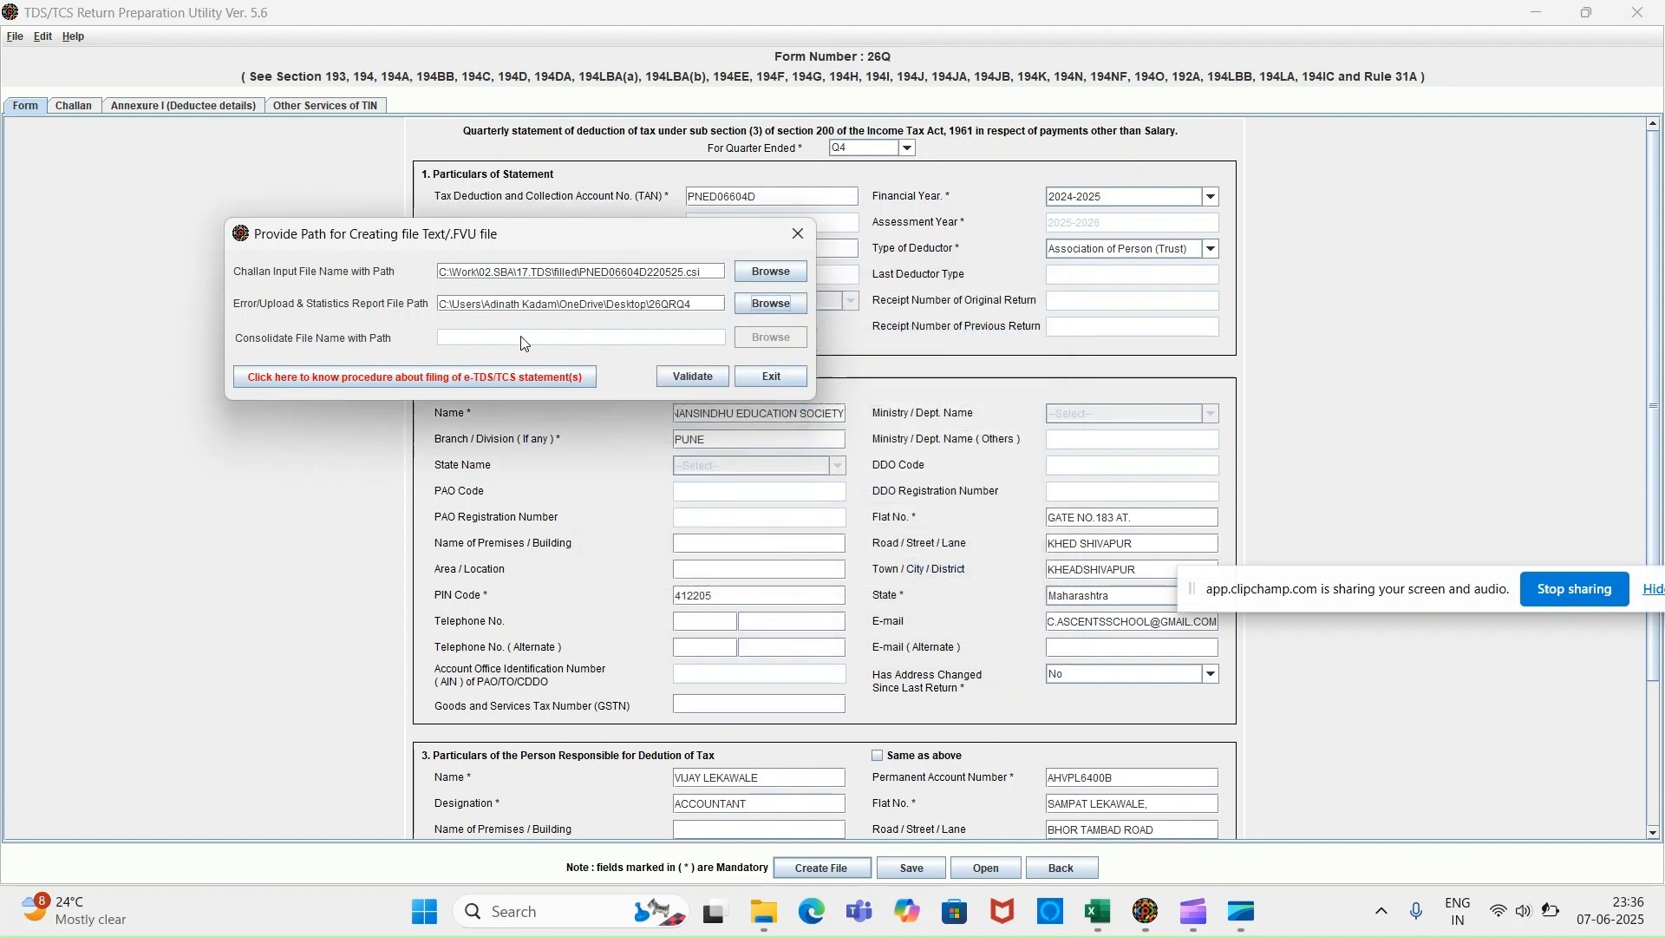
Validate the statement, acknowledge the success messages and close the feedback form.
left_click(692, 378)
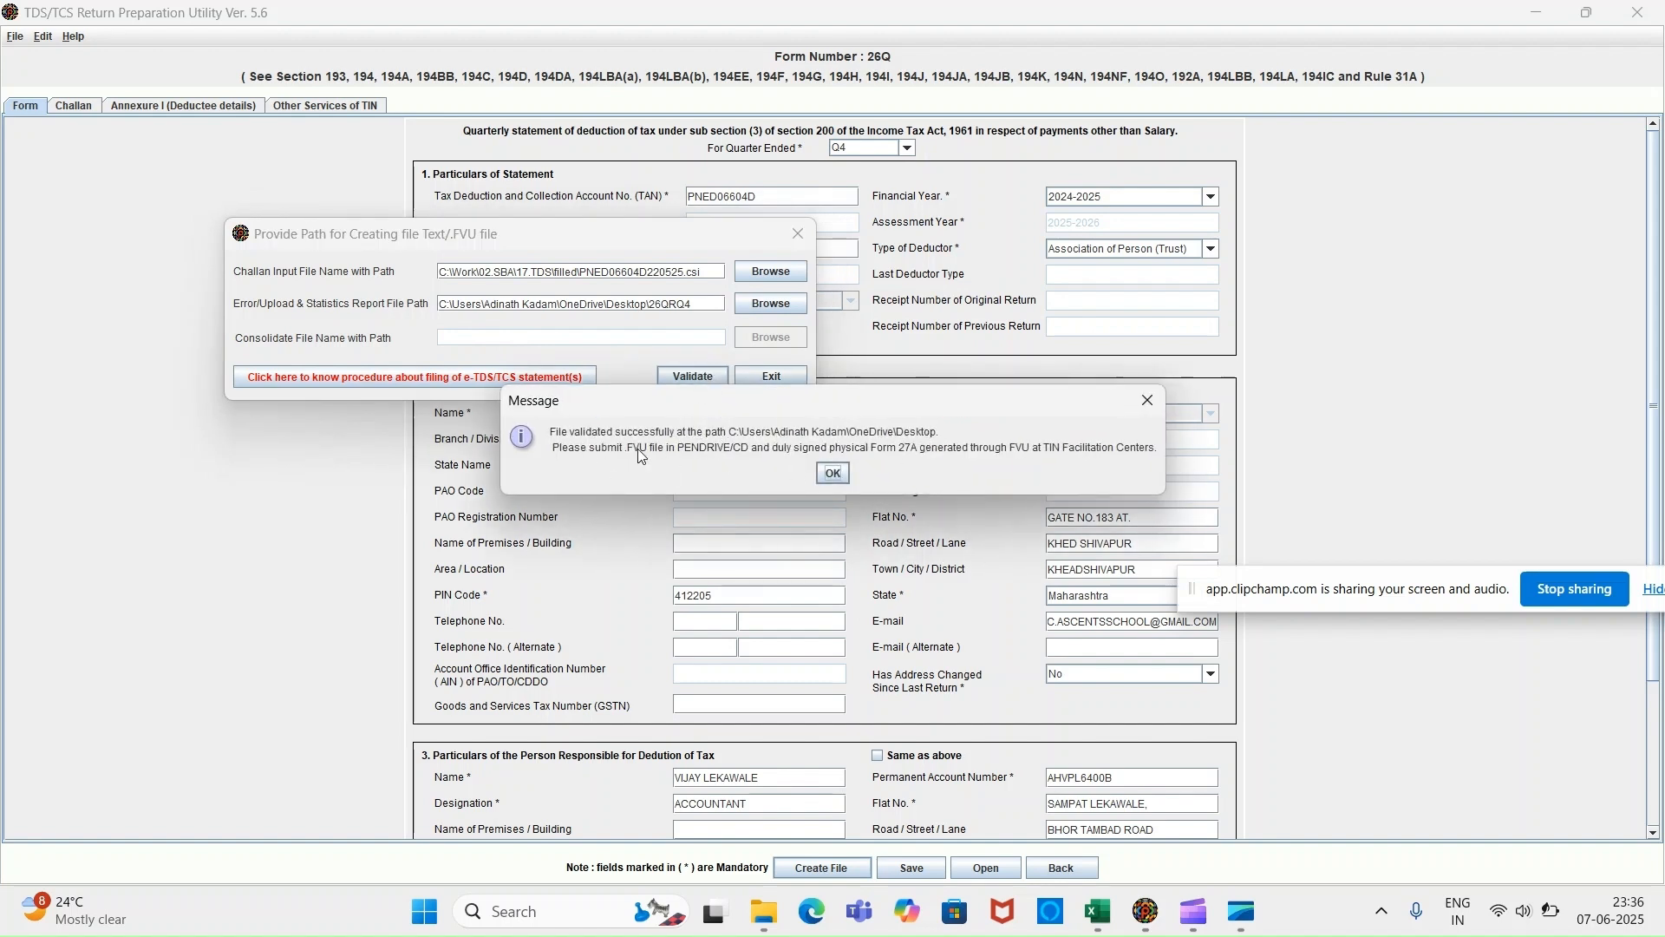
left_click(840, 470)
left_click(839, 476)
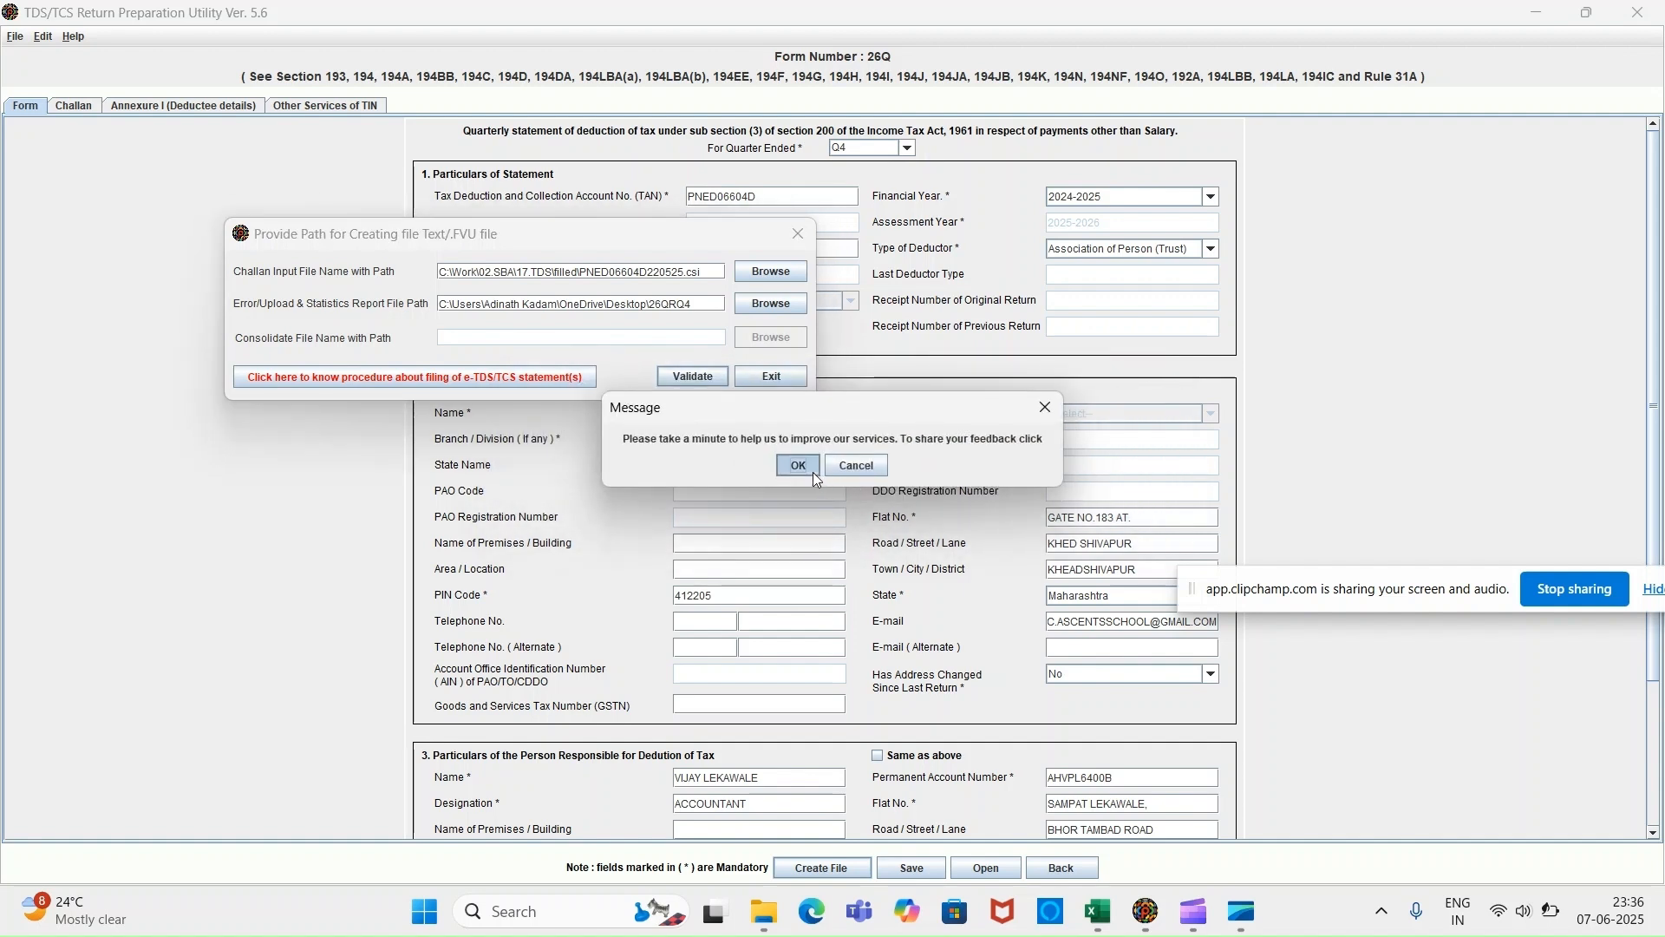
left_click(871, 467)
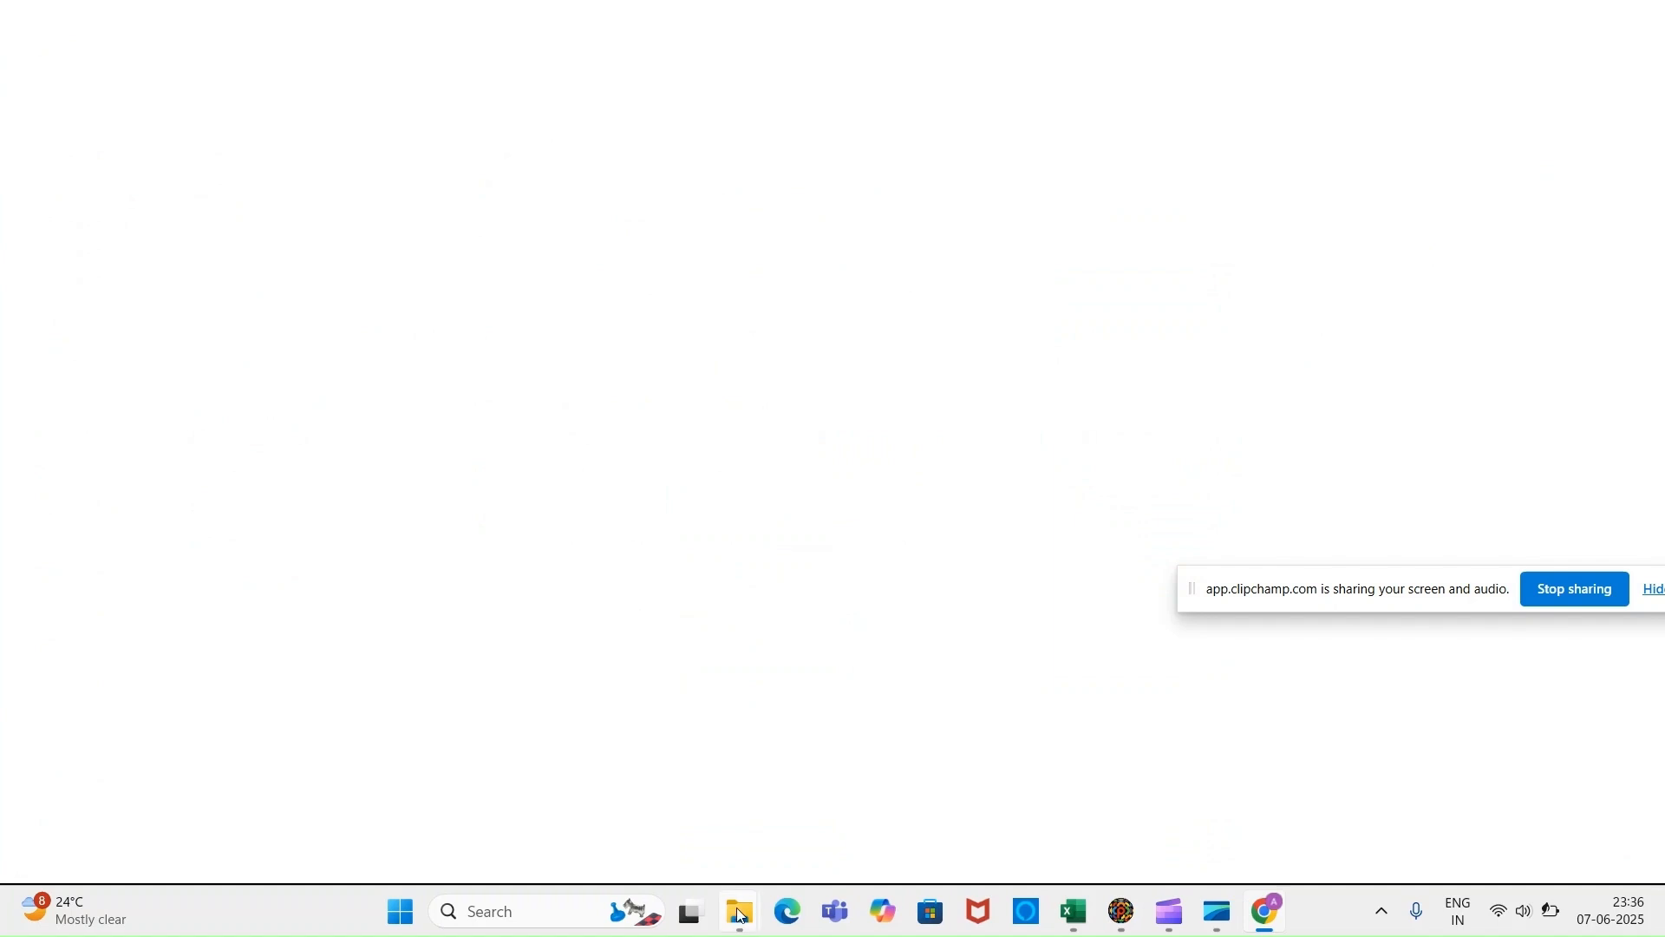
mouse_move(741, 890)
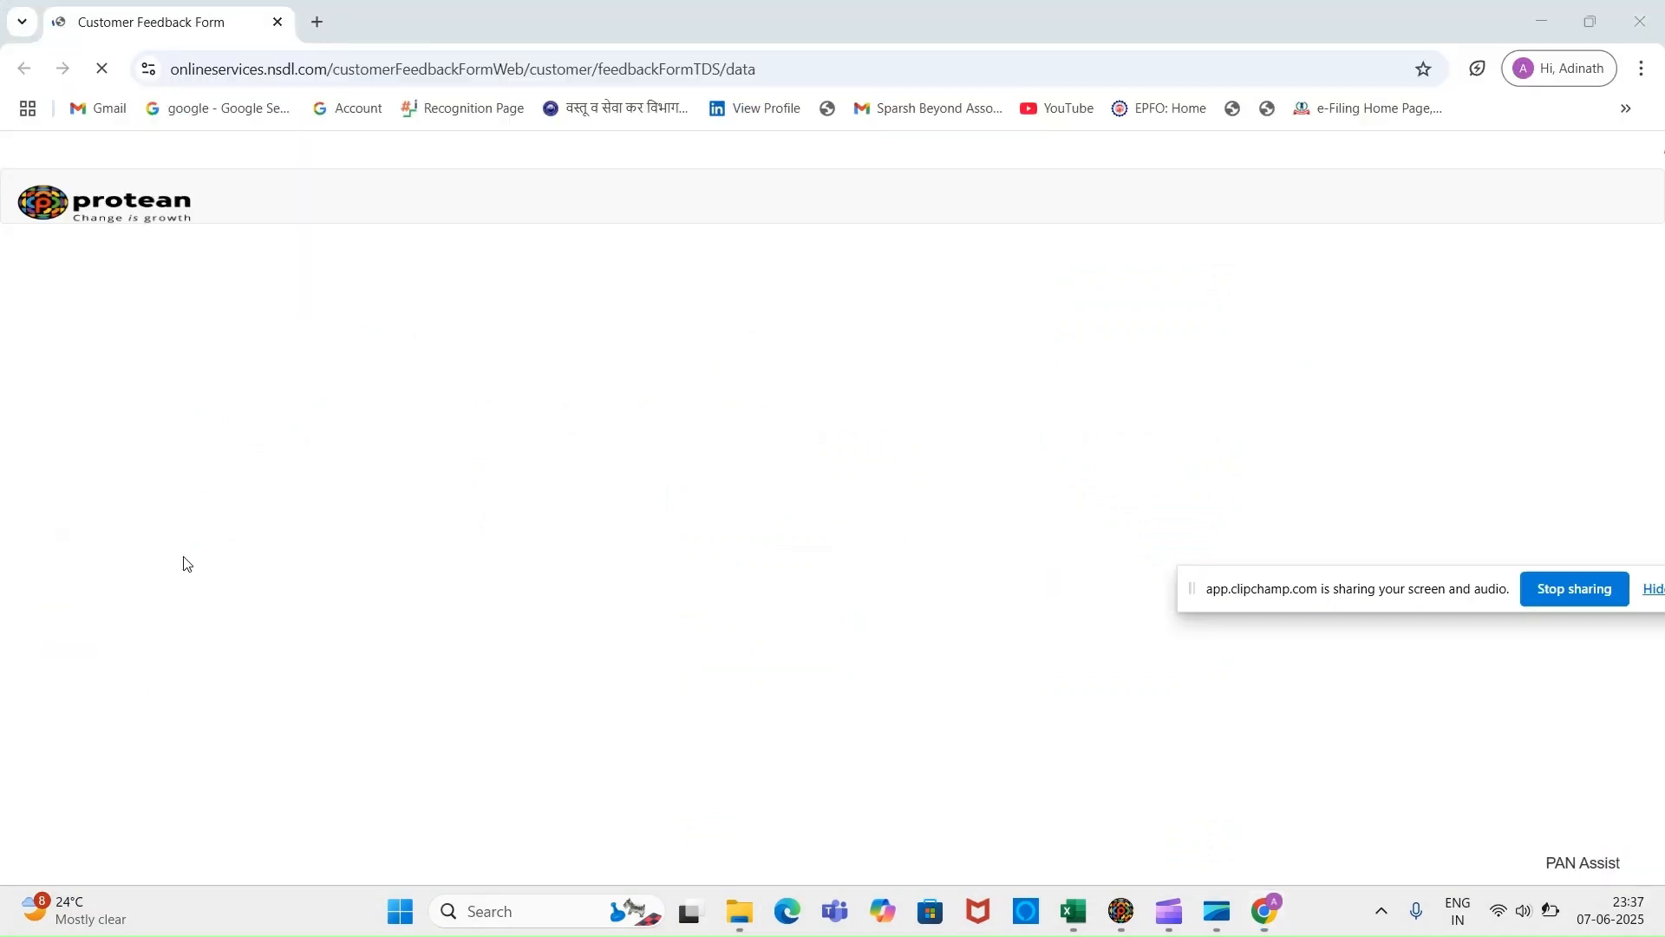
left_click(1639, 21)
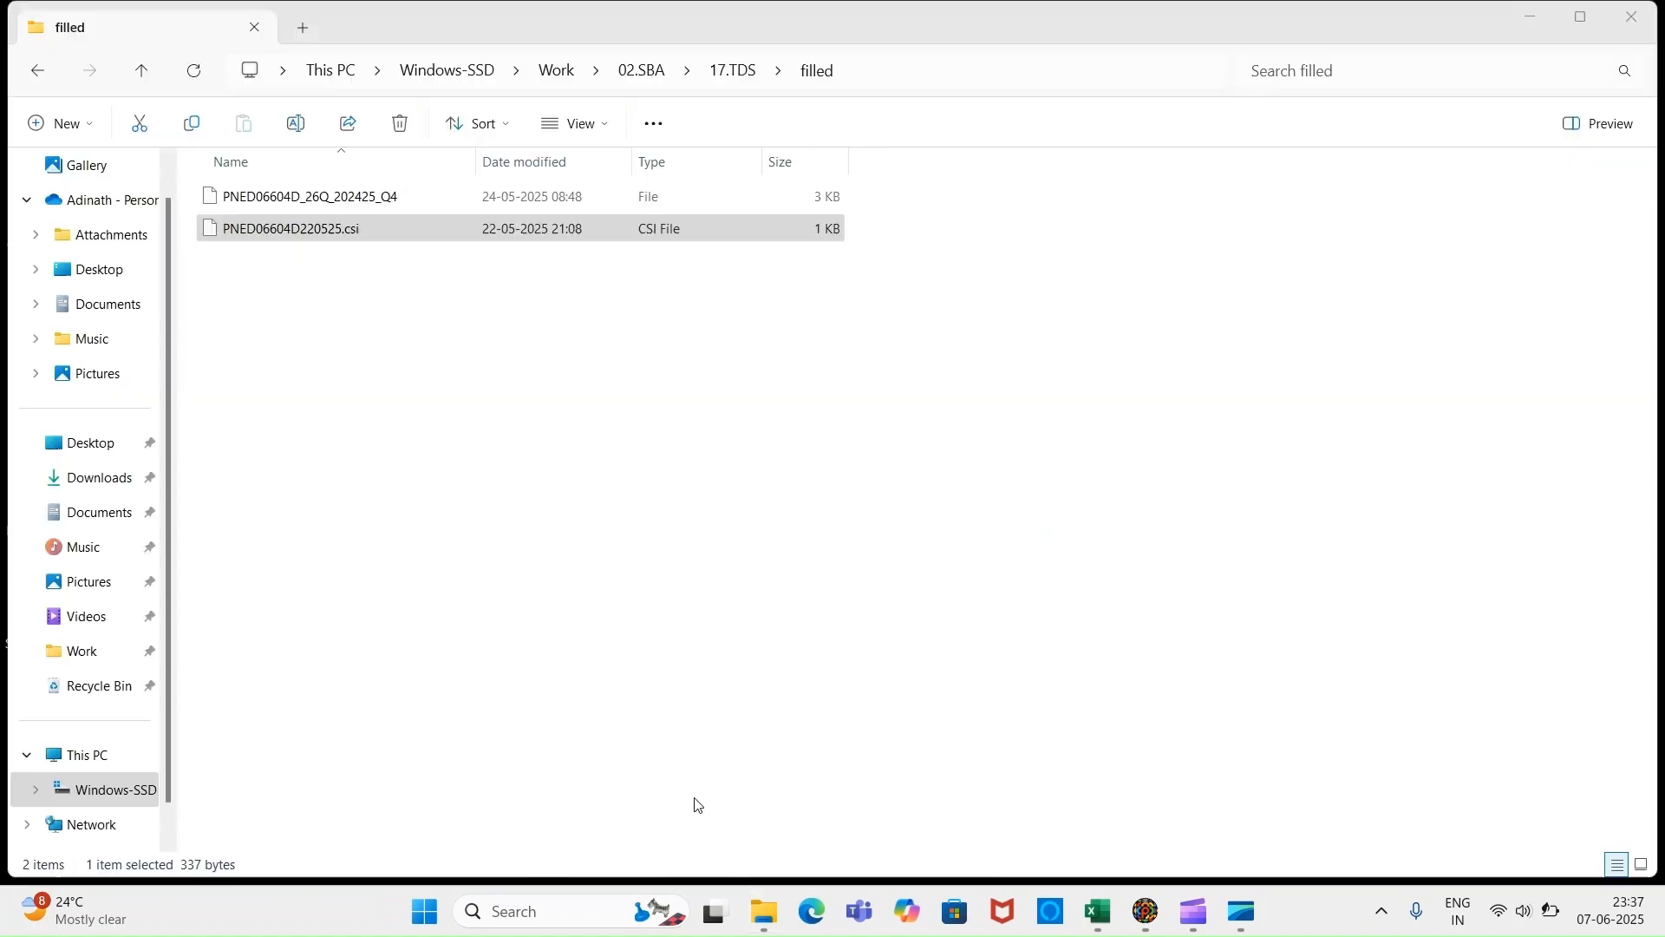
Compress Desktop's 26QRQ4.fvu into 26QRQ4.zip and launch Google Chrome.
key("alt+Tab")
key("alt+Tab")
key("alt+Tab")
key("alt+Tab")
key("alt+Tab")
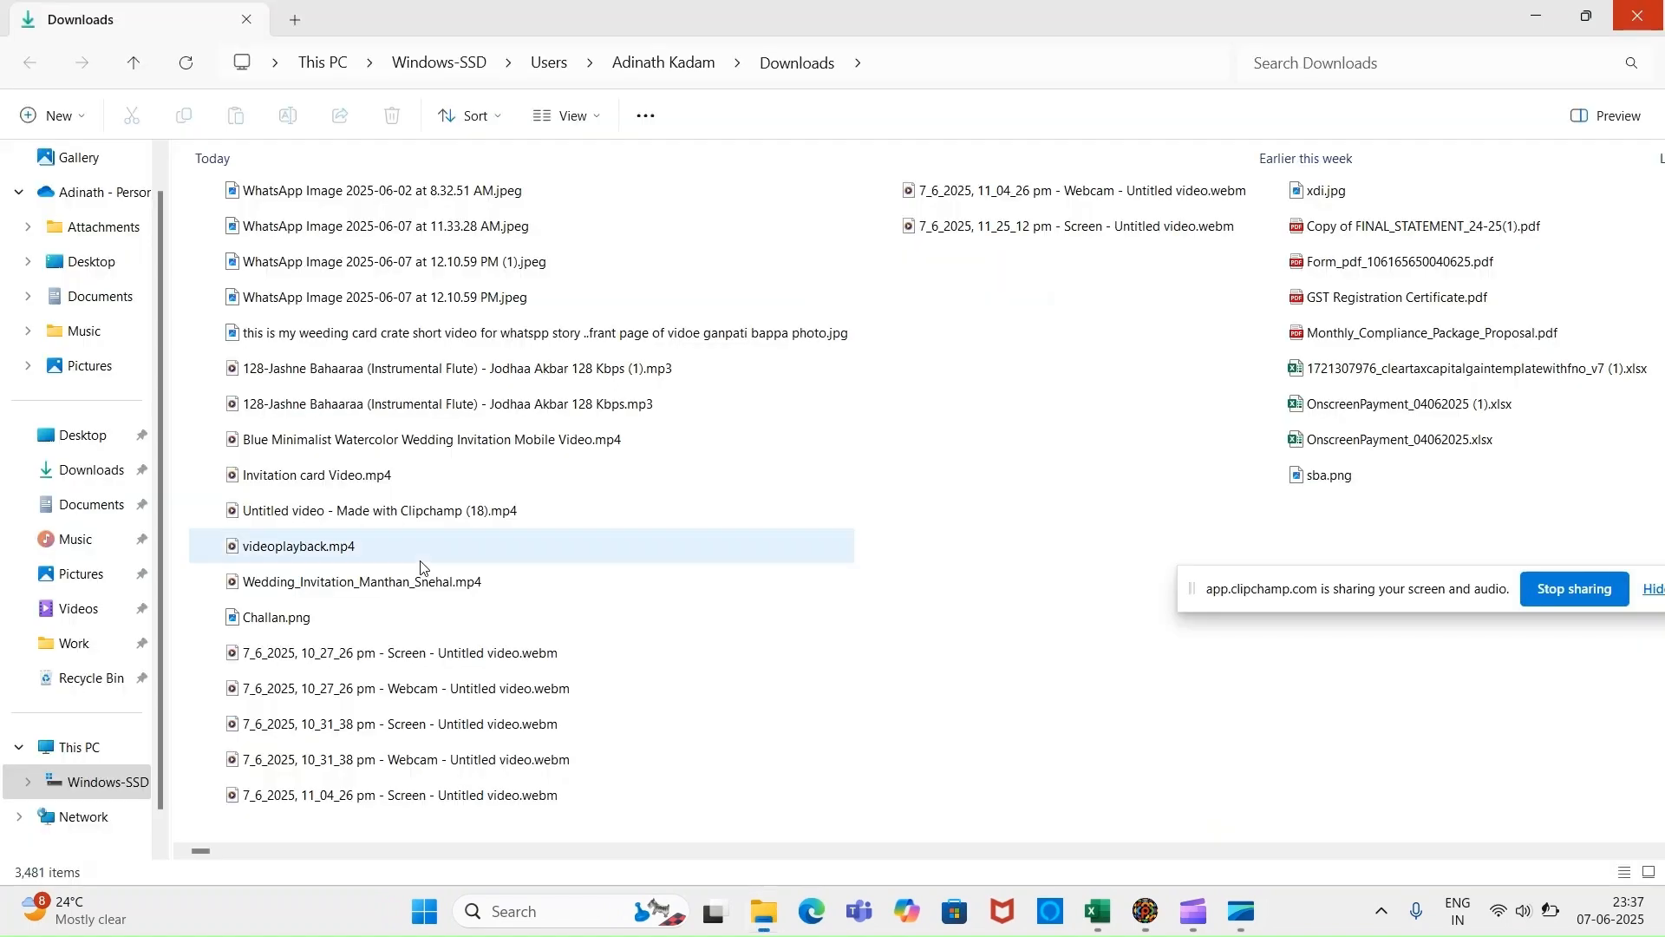
left_click(87, 438)
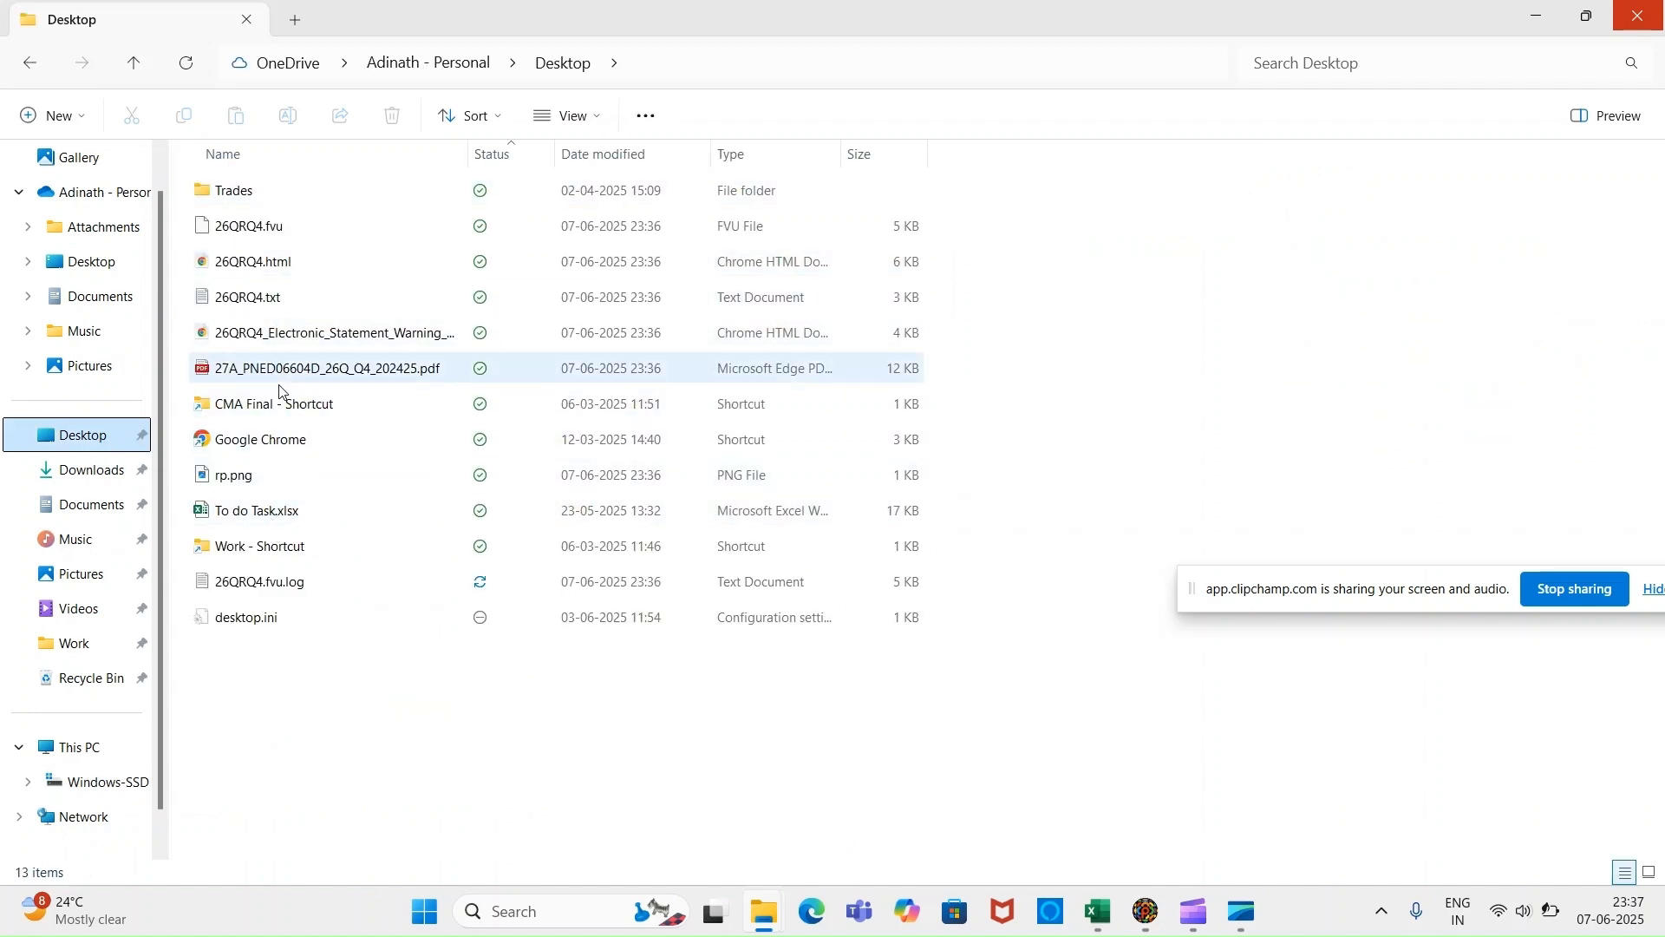
left_click(279, 239)
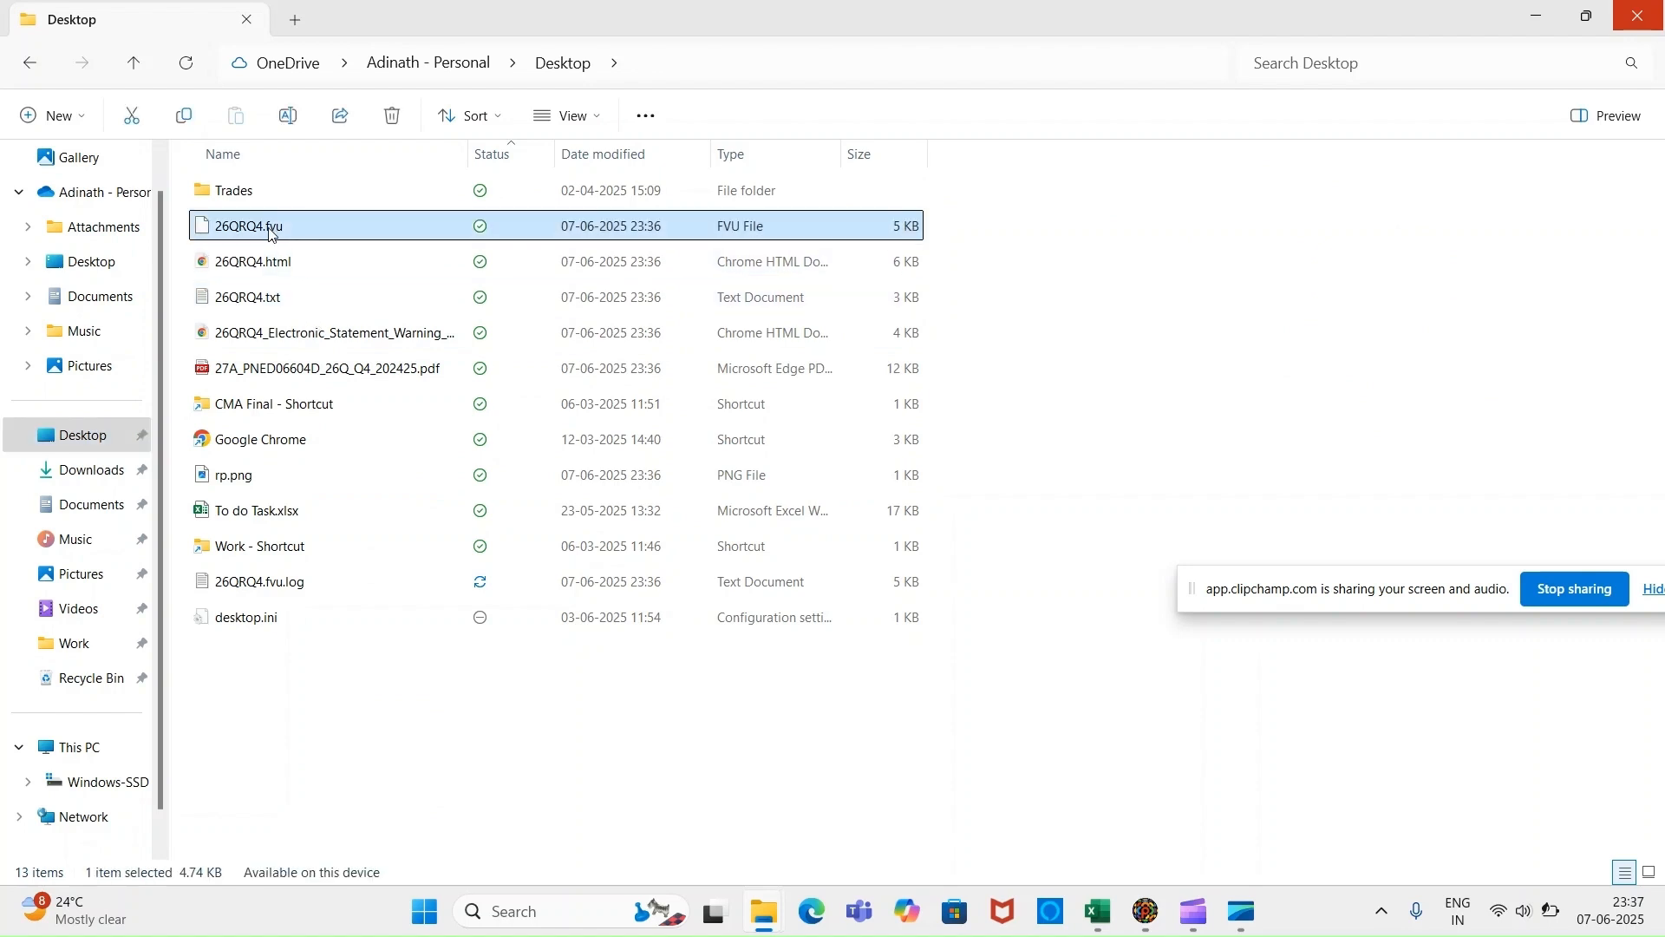
right_click(270, 232)
mouse_move(490, 414)
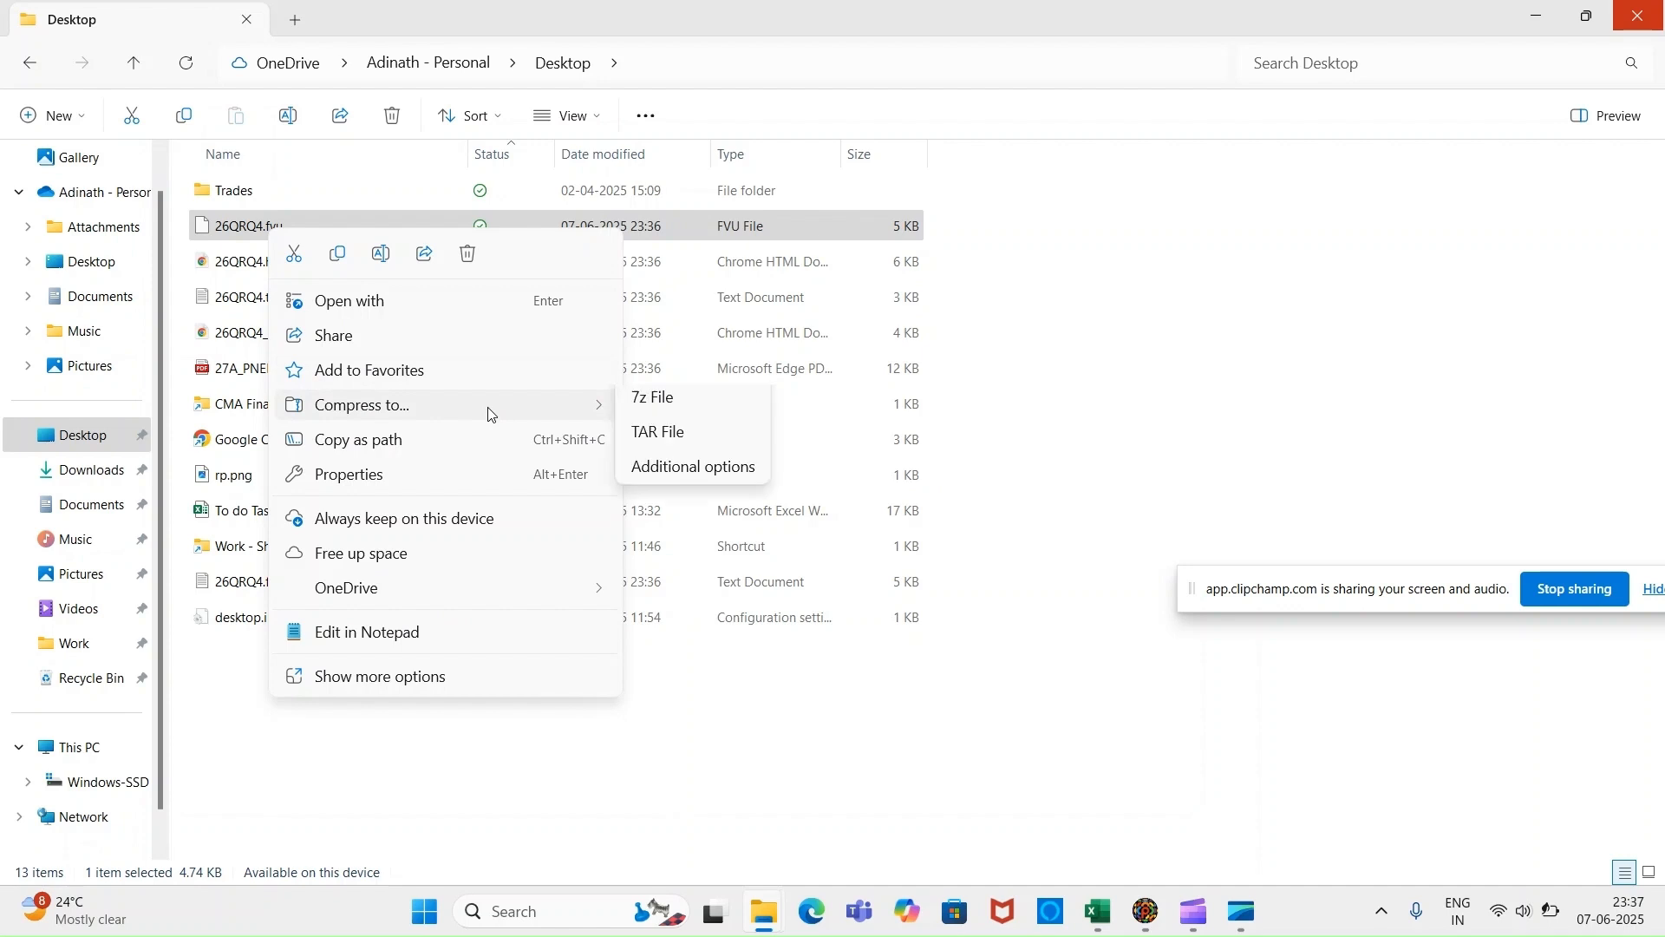
left_click(663, 416)
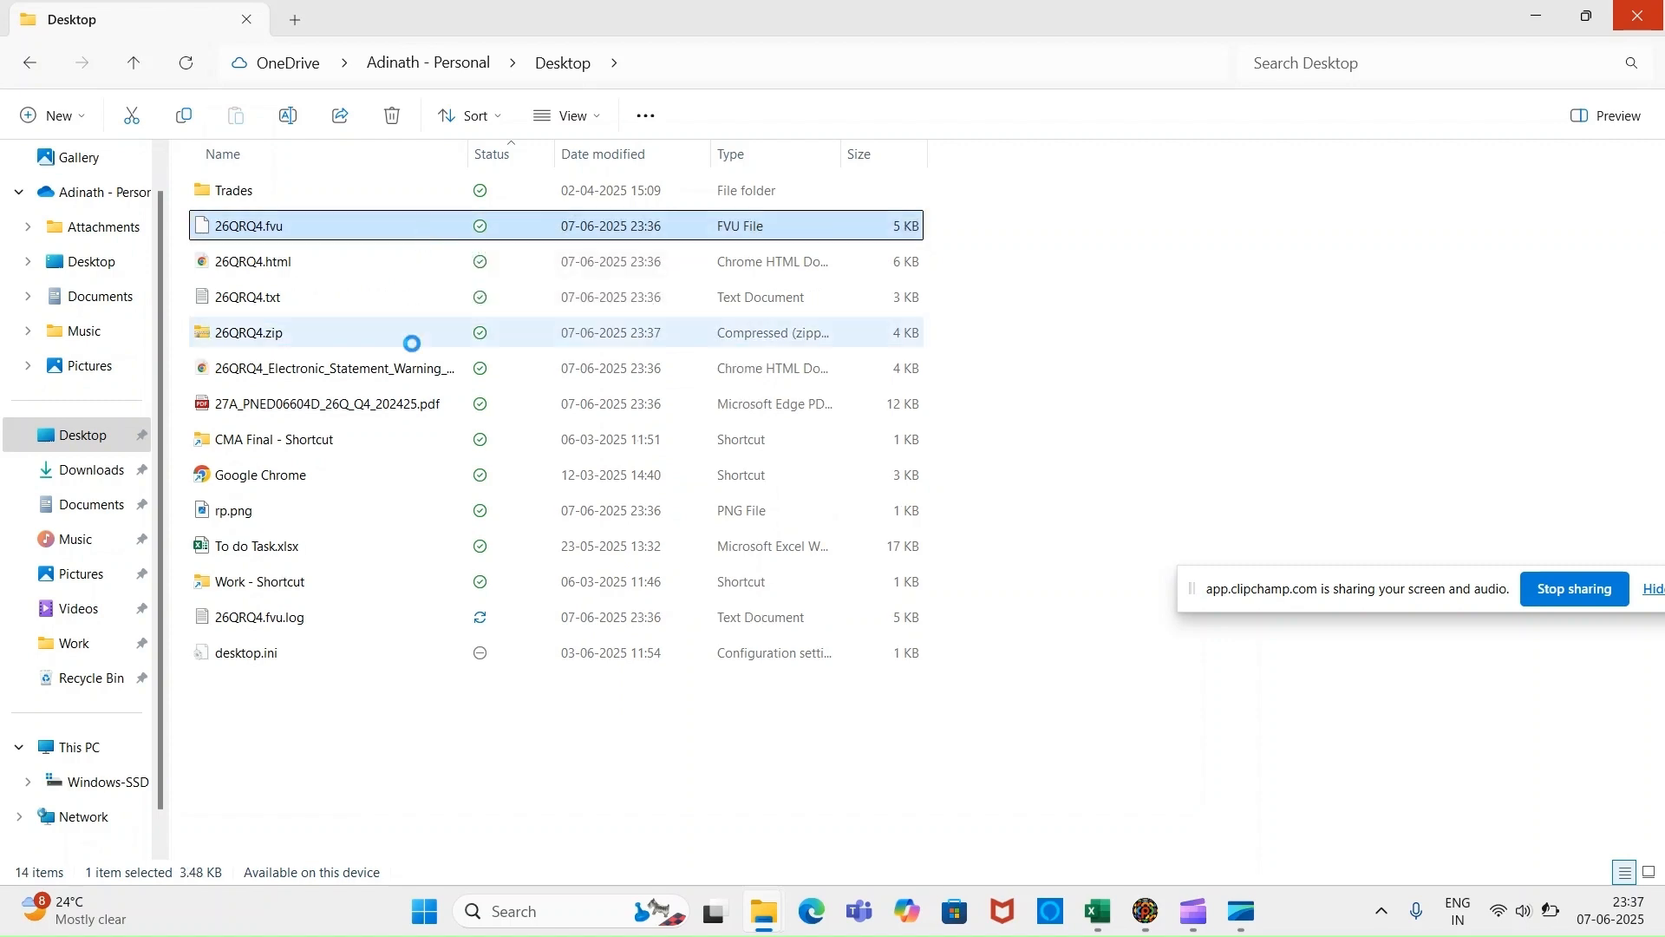
left_click(379, 346)
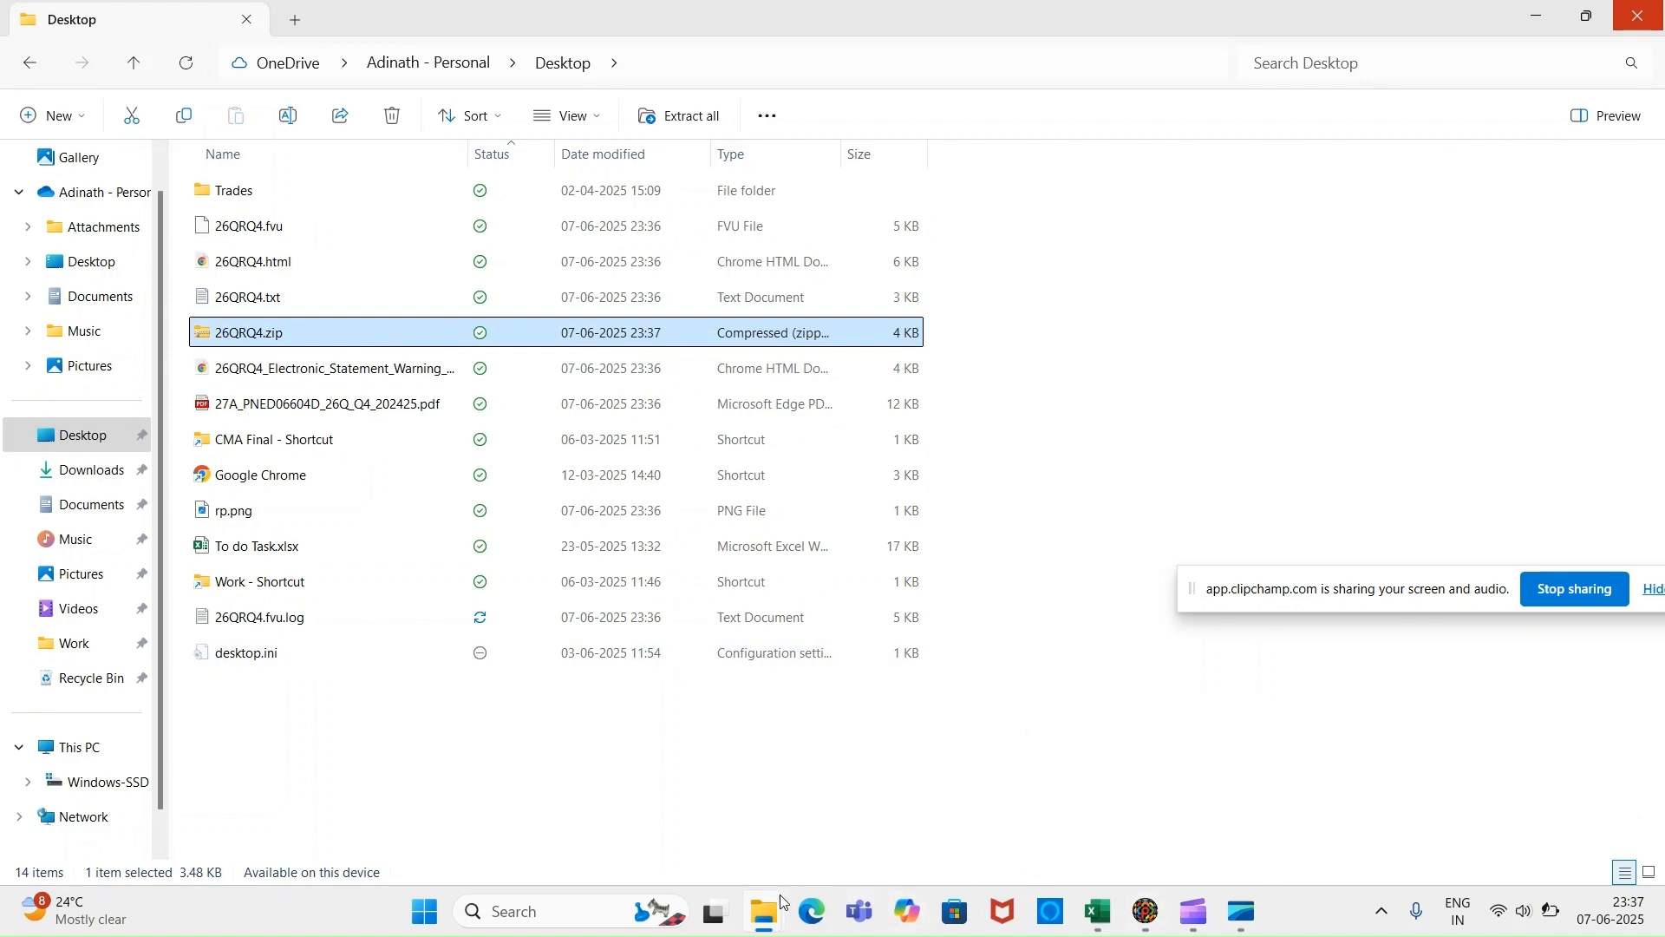
key("super+d")
double_click(47, 423)
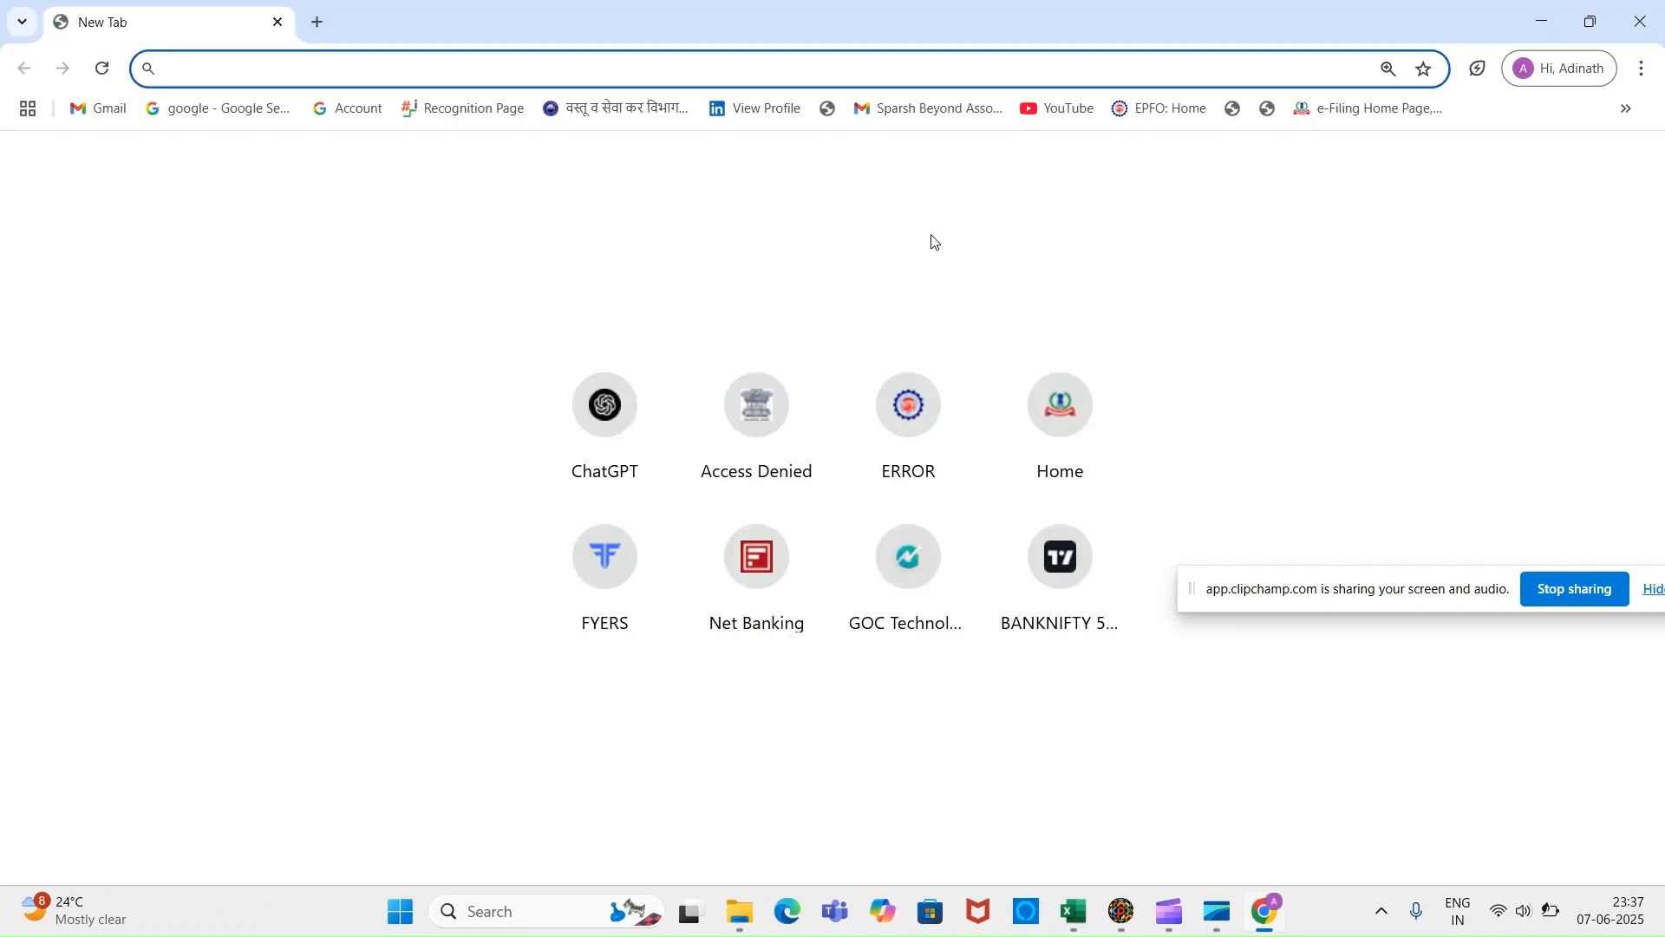
Load incometax.gov.in and go to the e-Filing login page.
type("in")
key("Return")
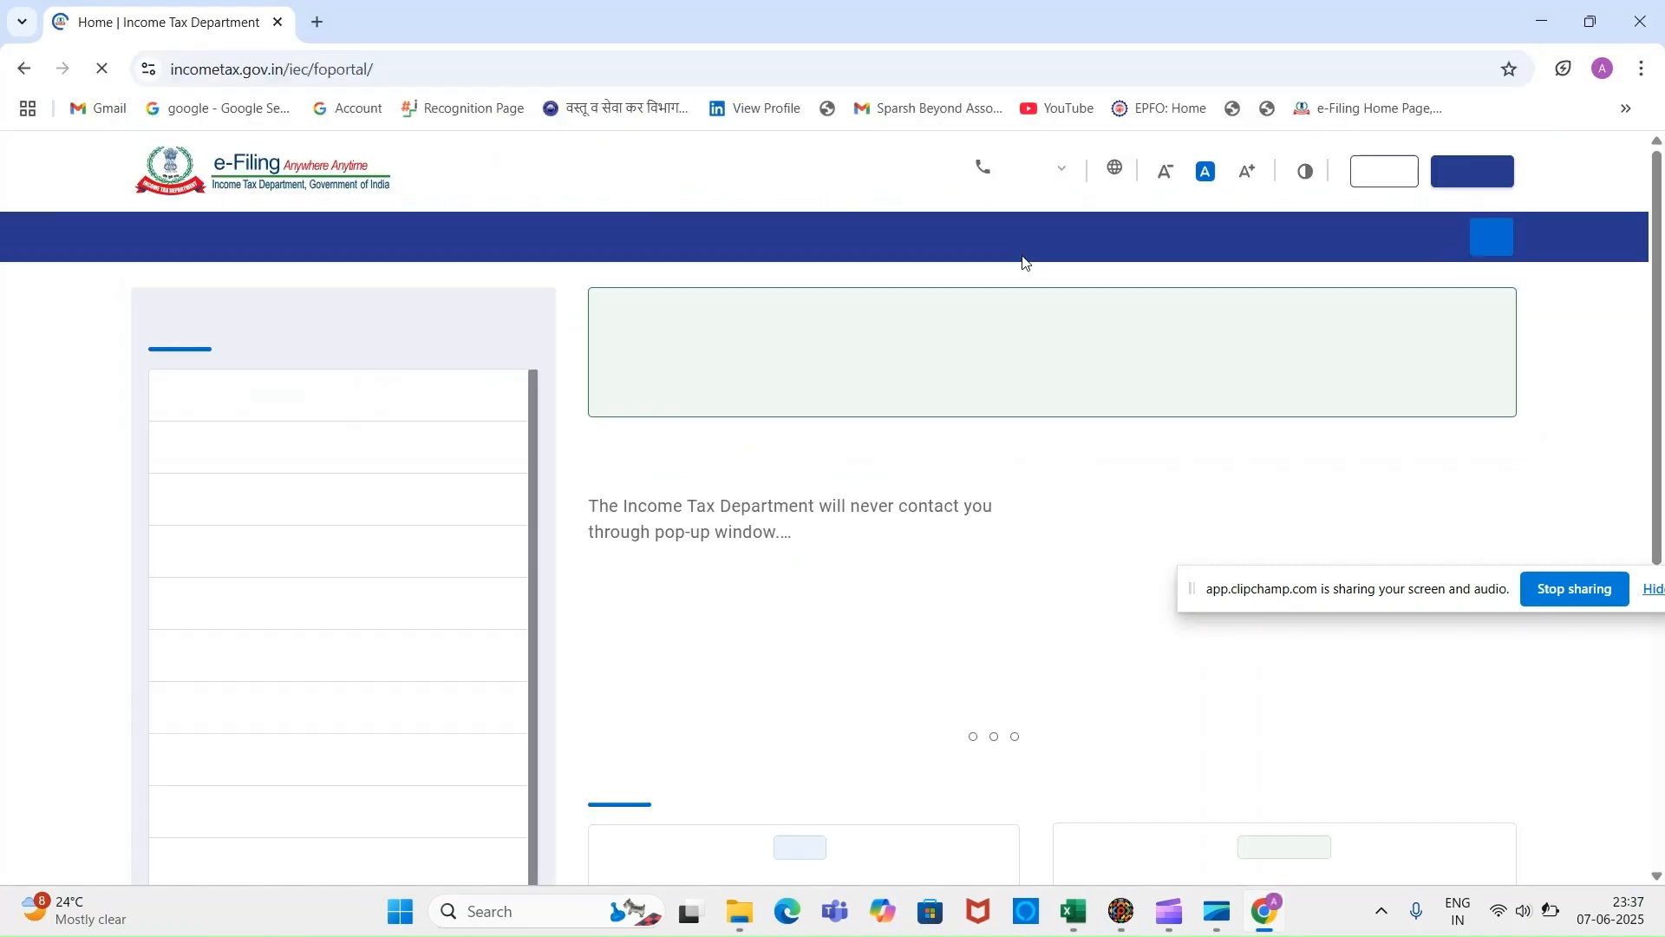
left_click(1384, 171)
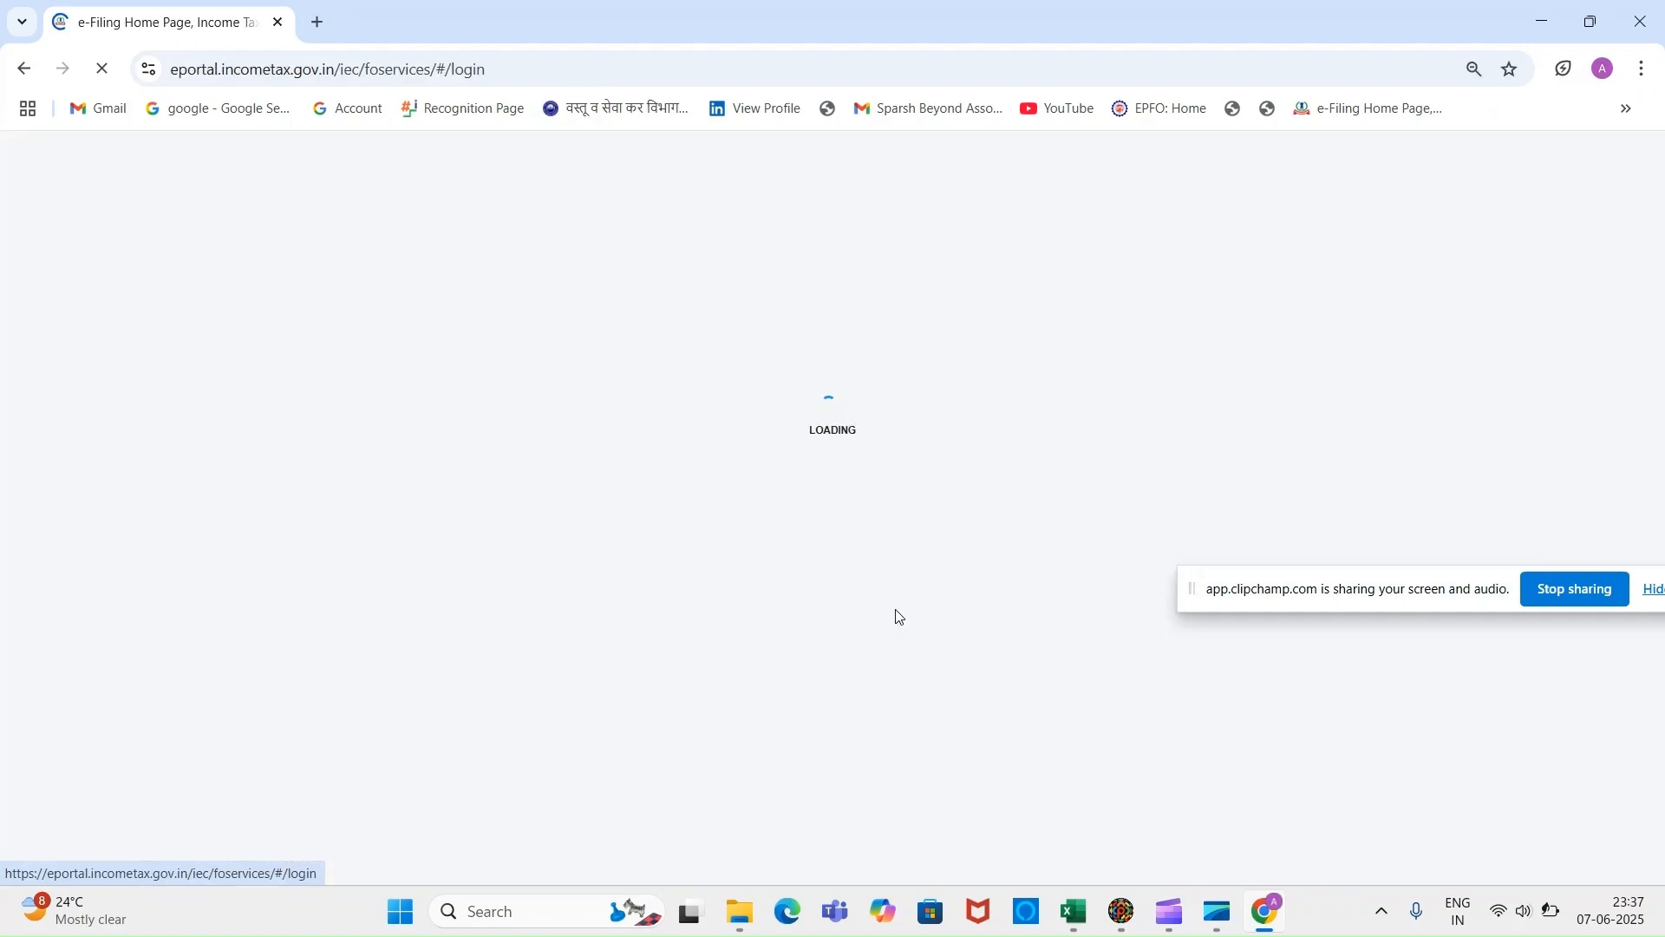